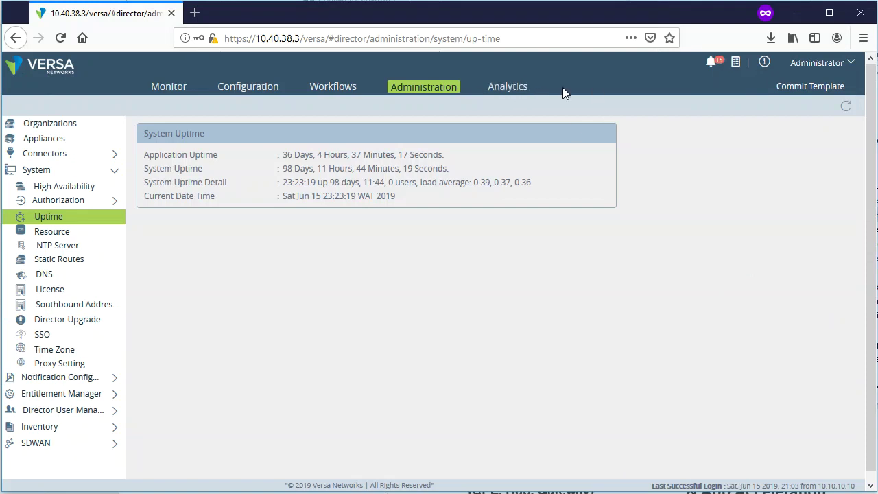
- Load the Analytics SD-WAN dashboard for Customer1: 13 sites, with top sites and access circuits over 30 days
click(509, 88)
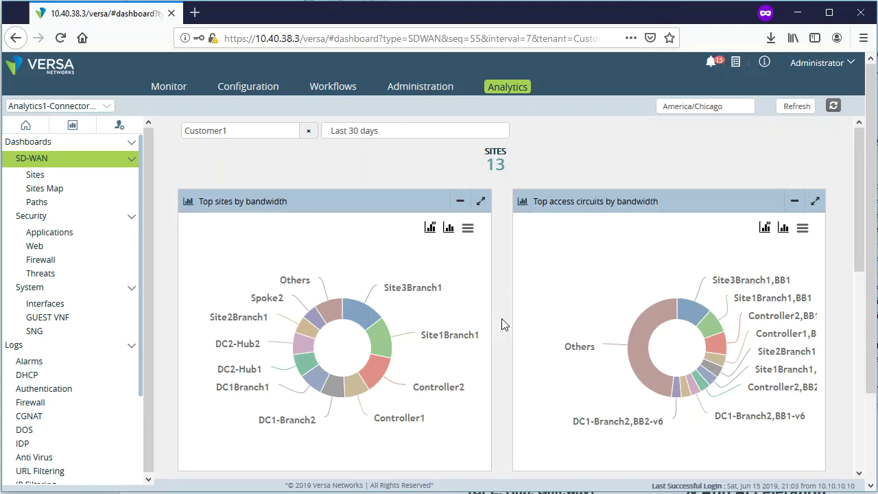
scroll(497, 302, down, 3)
scroll(492, 291, up, 3)
click(431, 229)
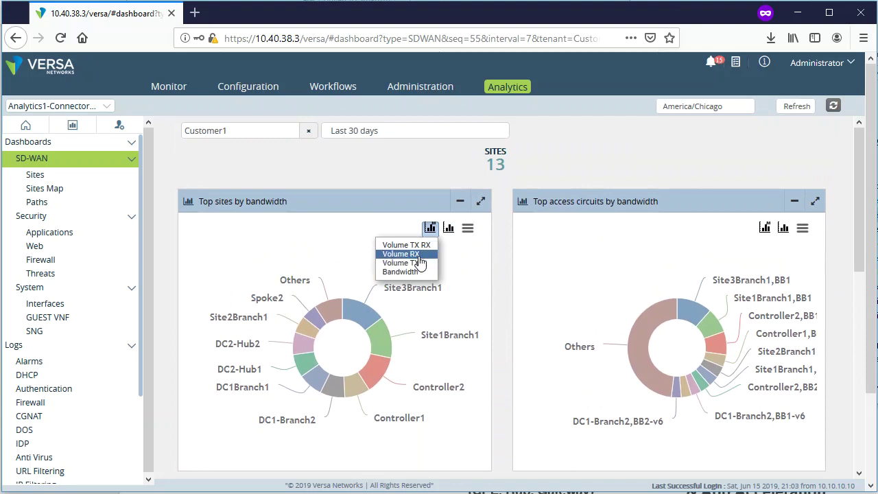
click(425, 245)
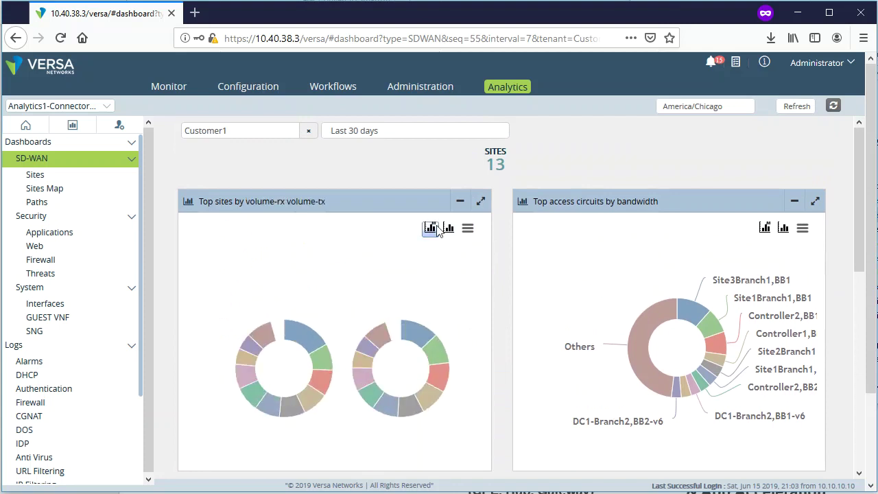
click(431, 229)
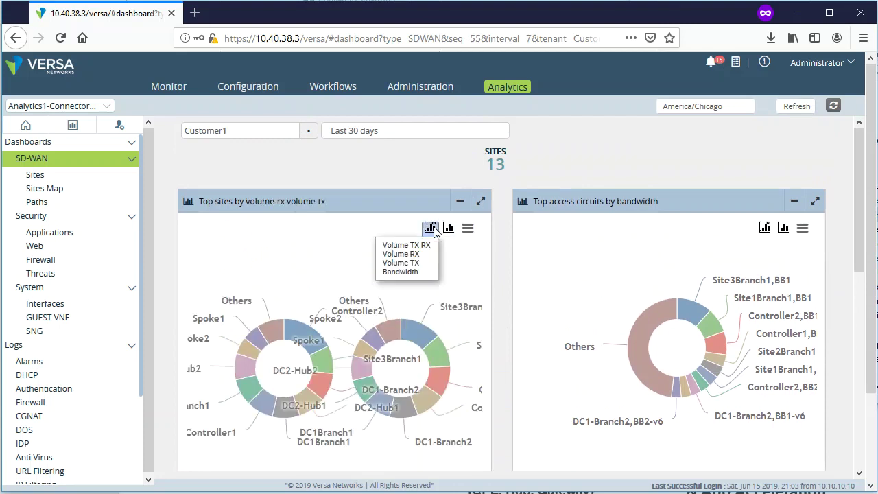
click(404, 265)
click(431, 229)
click(420, 275)
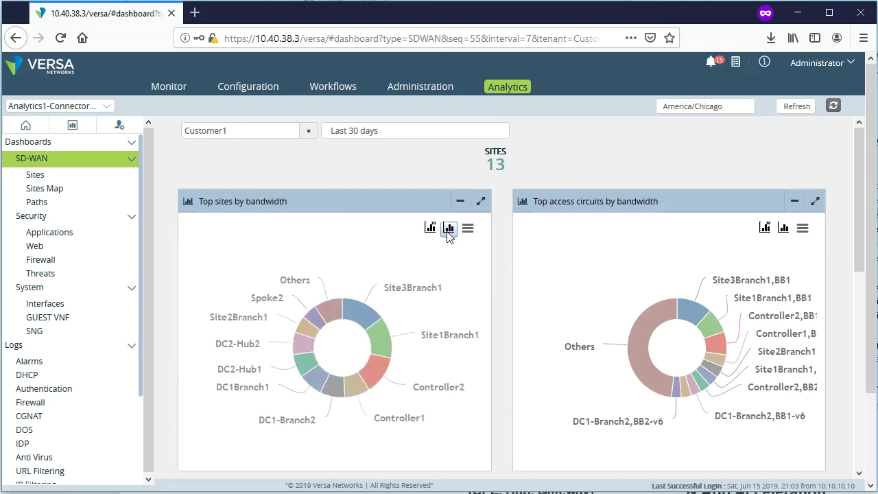
click(448, 232)
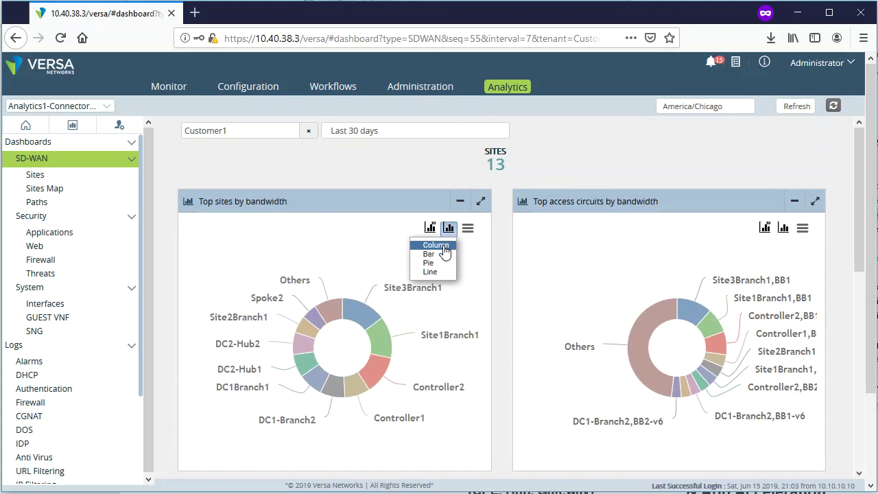
click(437, 245)
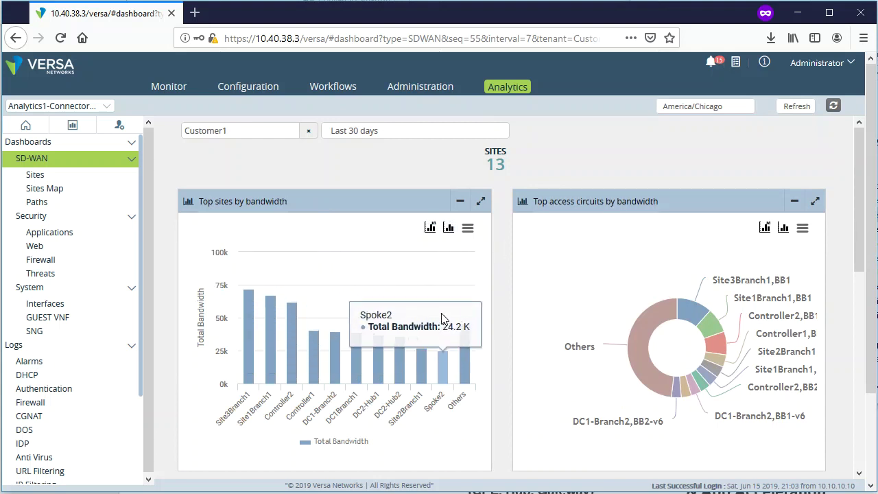
click(447, 230)
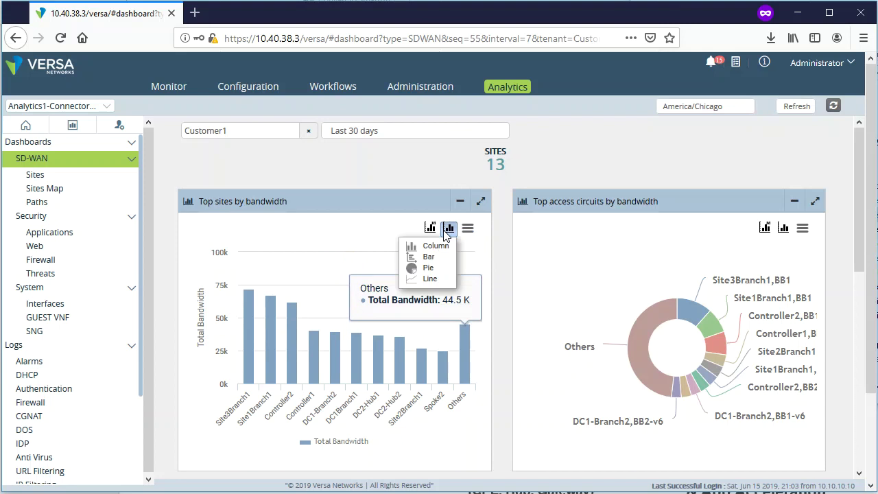
click(430, 268)
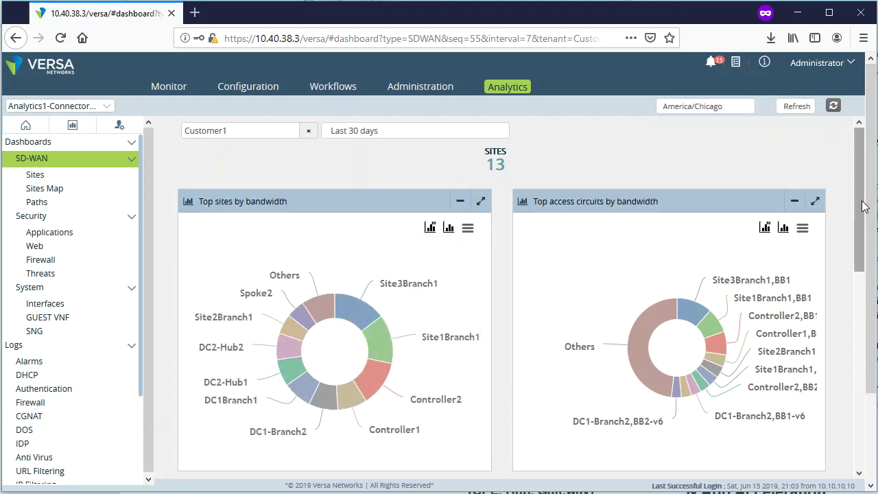
drag(863, 207, 864, 226)
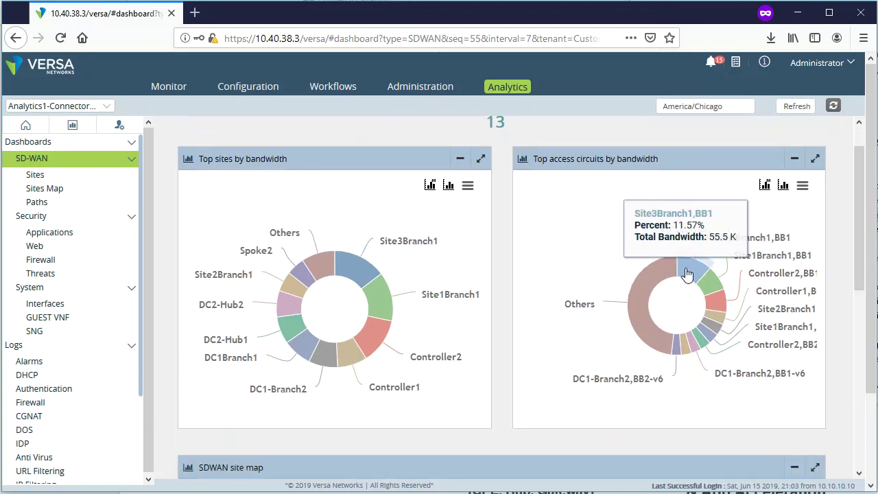
mouse_move(718, 294)
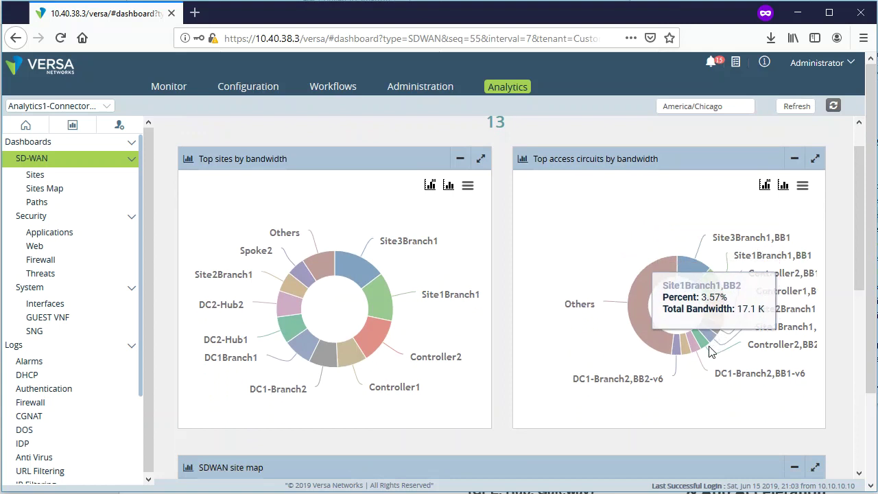
mouse_move(684, 357)
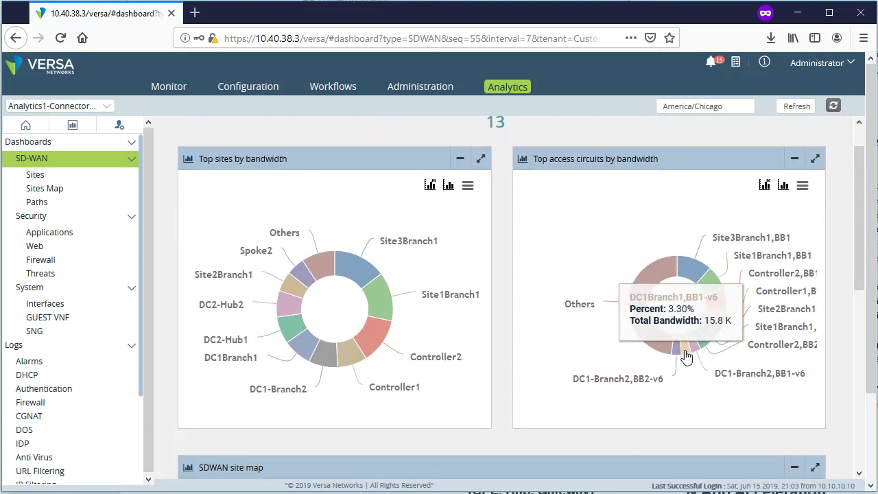
mouse_move(718, 334)
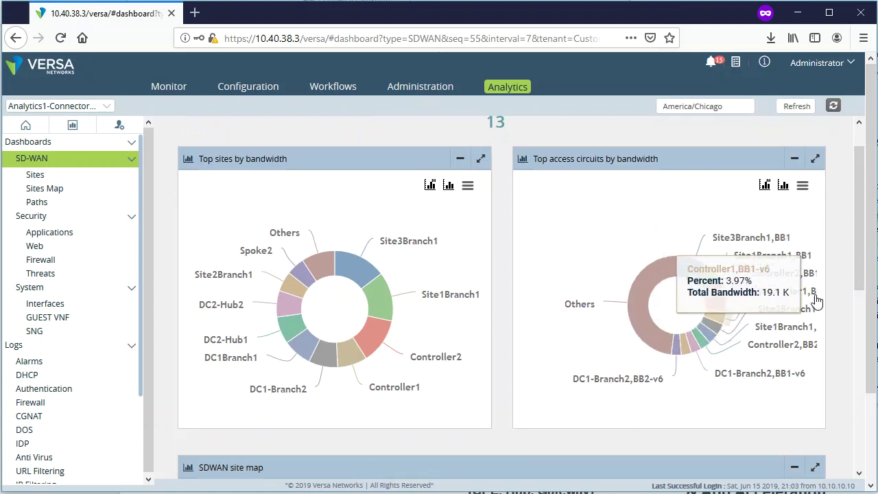
scroll(813, 295, up, 1)
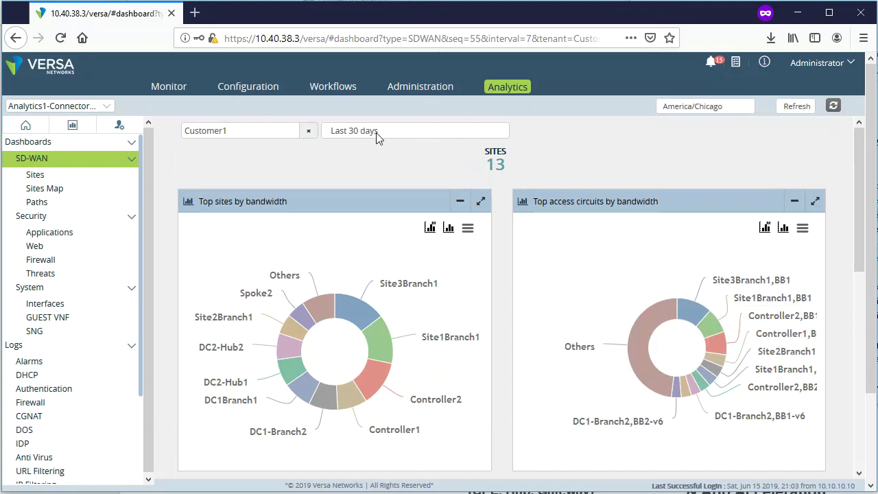
mouse_move(362, 334)
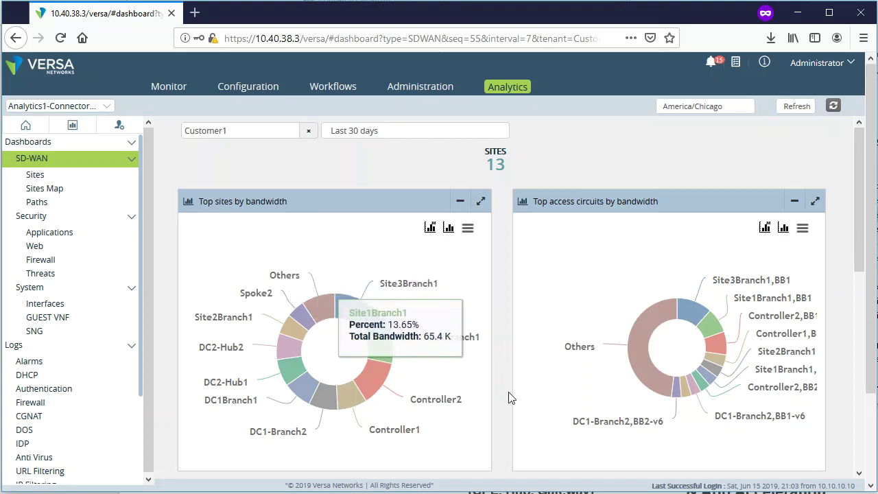
mouse_move(350, 315)
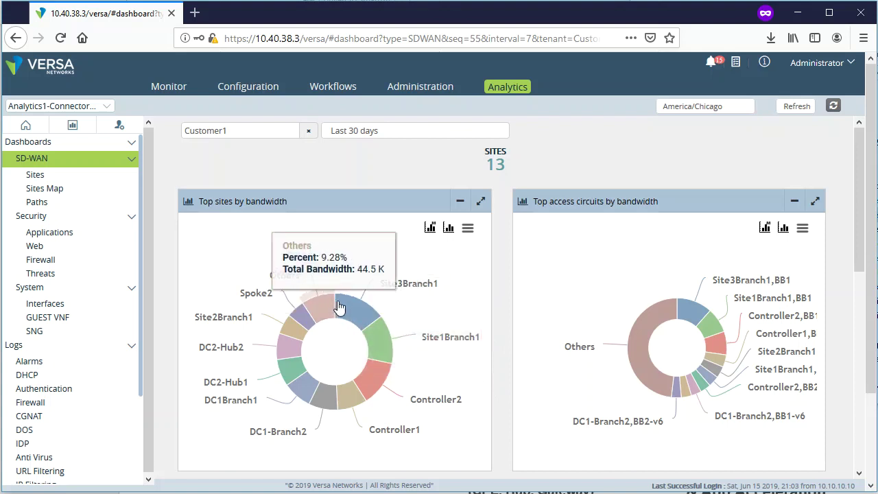
click(358, 315)
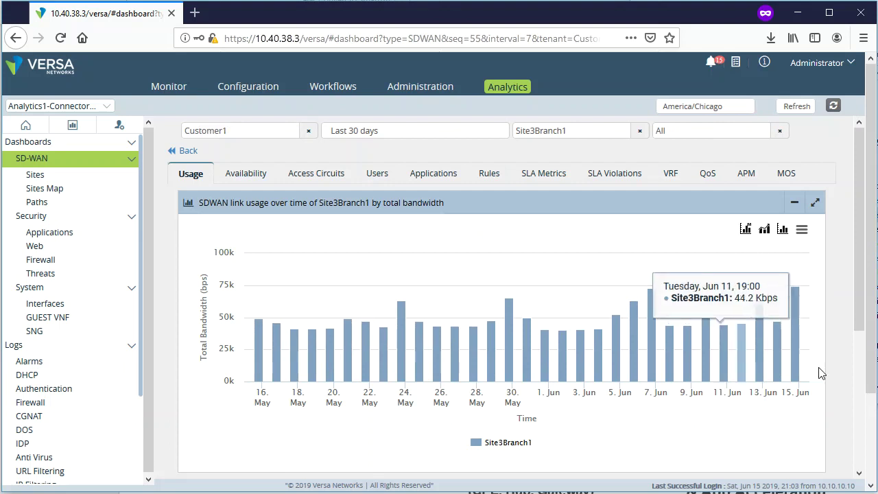
scroll(837, 381, down, 3)
scroll(840, 389, up, 3)
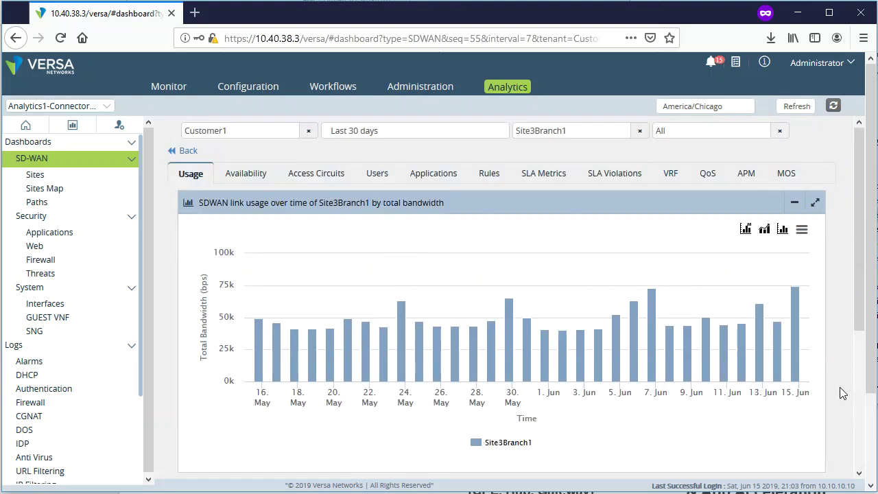
click(185, 152)
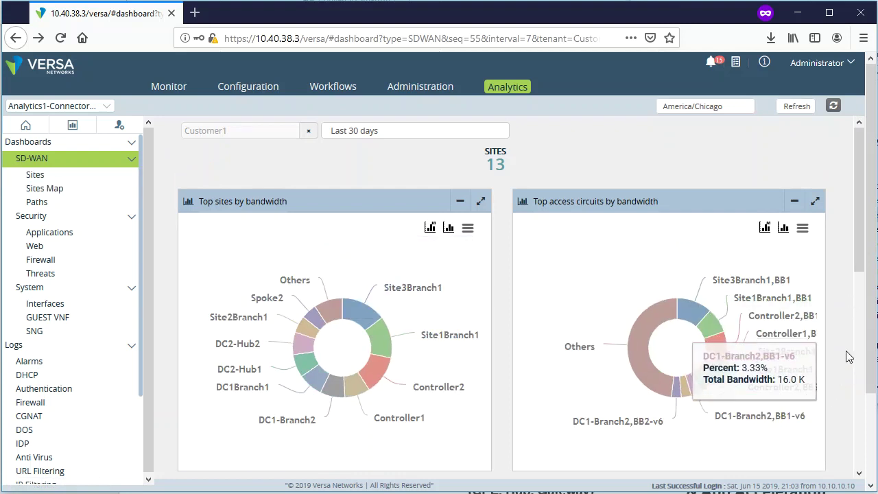
- Scroll to the SDWAN site map, show Site4Branch1's details, and zoom into the three-site cluster
scroll(837, 353, down, 3)
scroll(837, 353, down, 2)
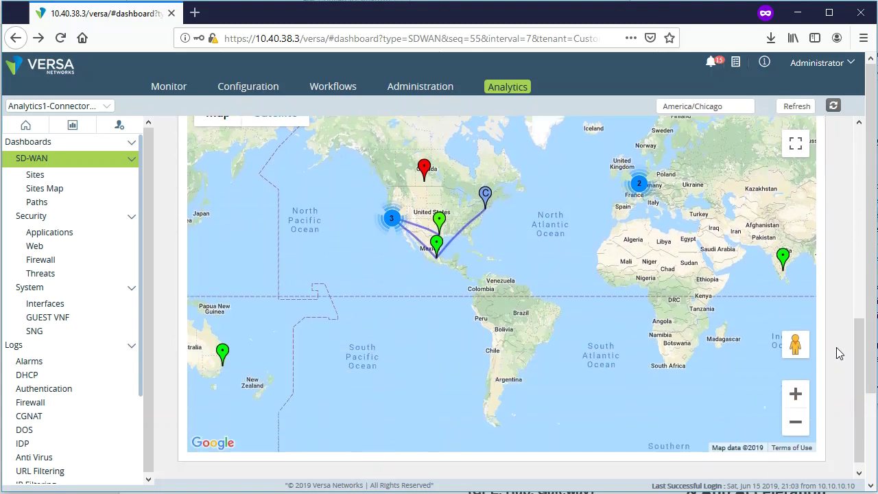
scroll(836, 347, up, 1)
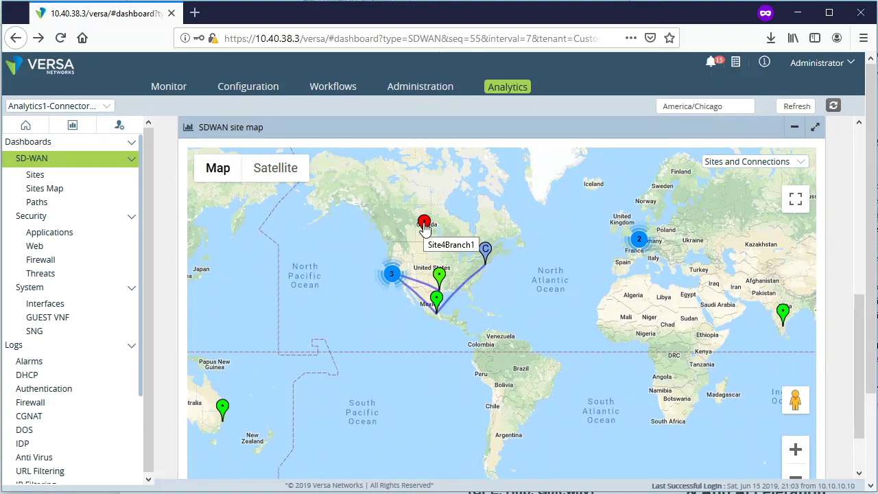
click(424, 225)
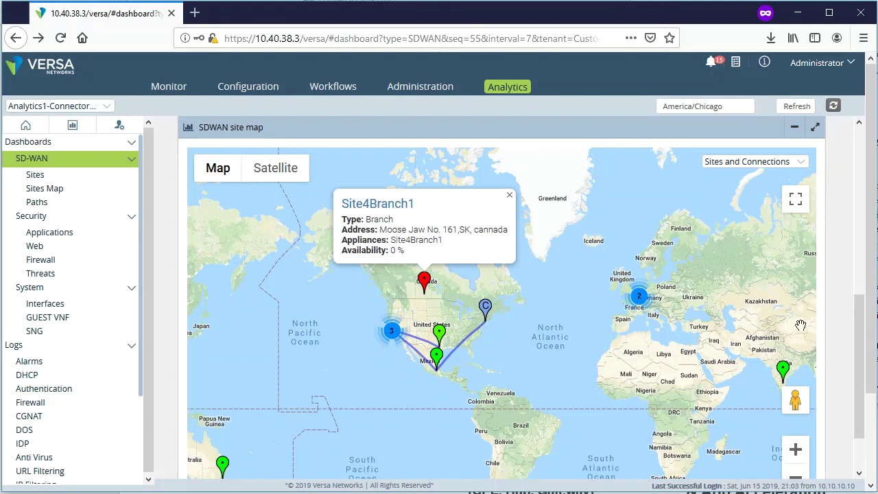
click(391, 330)
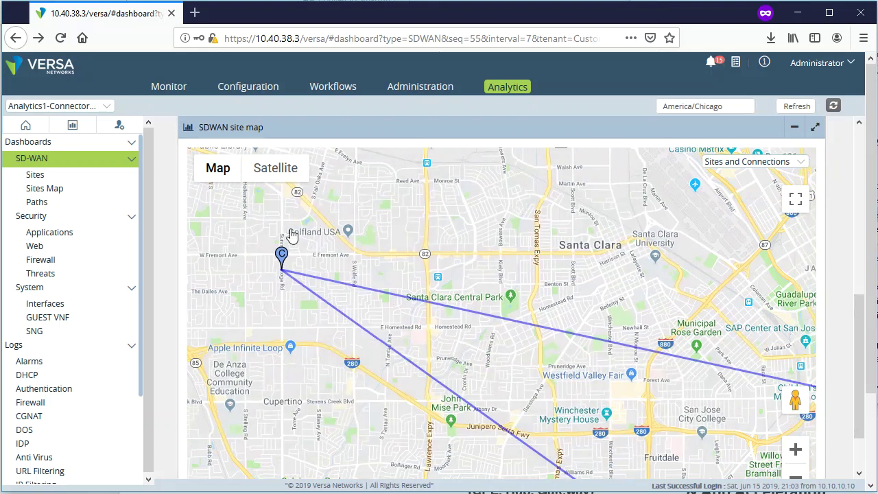
- Zoom the site map out, then into the San Jose cluster, and view DC1Branch1's details
scroll(599, 366, down, 2)
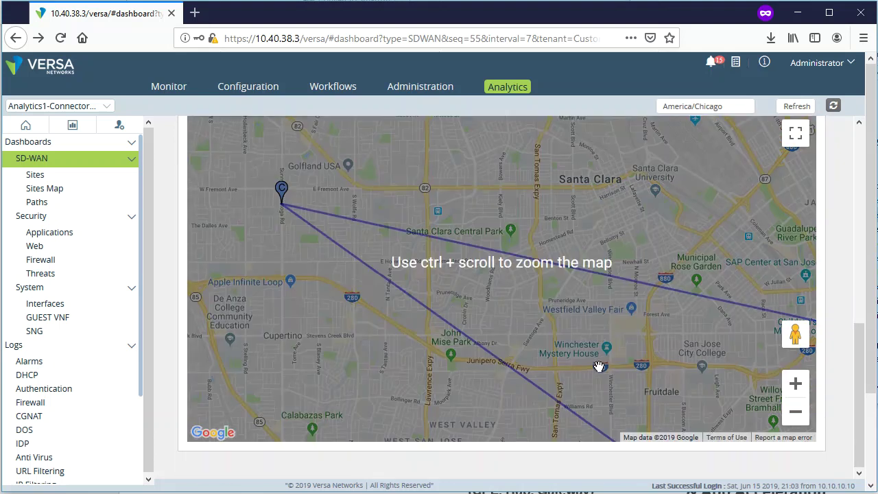
scroll(605, 359, down, 2)
scroll(574, 345, up, 2)
scroll(569, 366, down, 2)
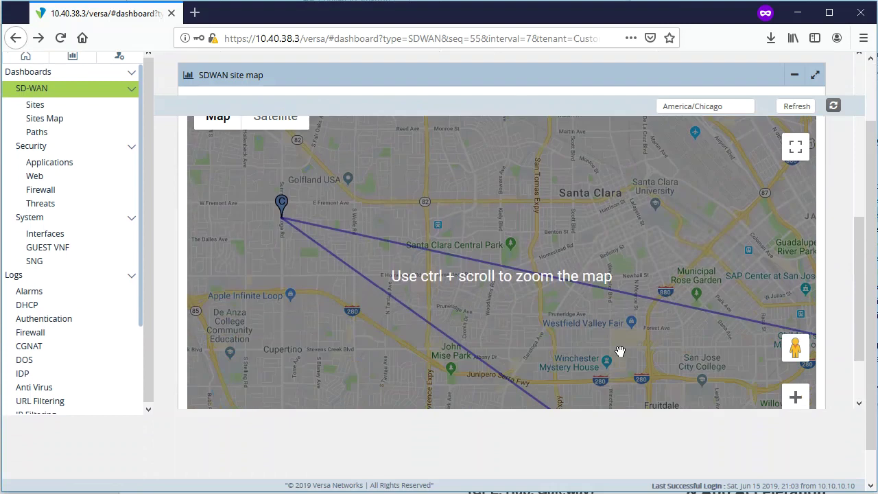
click(796, 407)
click(796, 408)
click(796, 407)
click(796, 408)
click(796, 408)
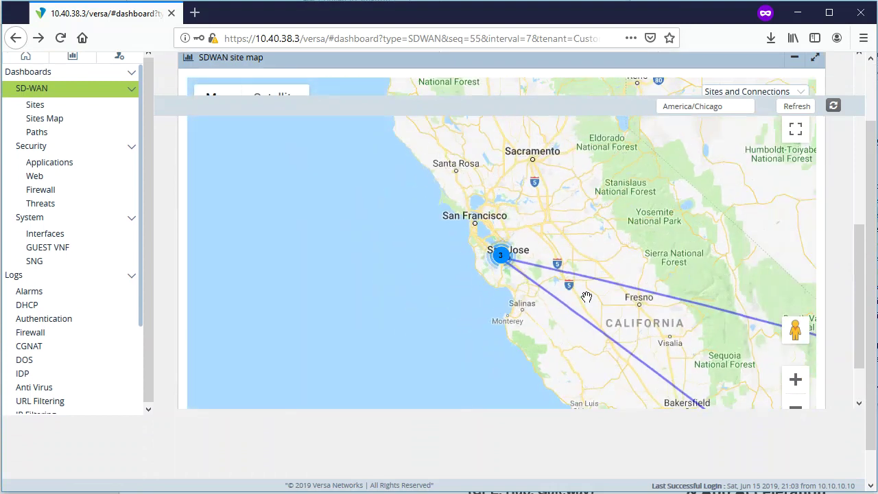
click(500, 254)
drag(568, 296, 576, 367)
click(563, 246)
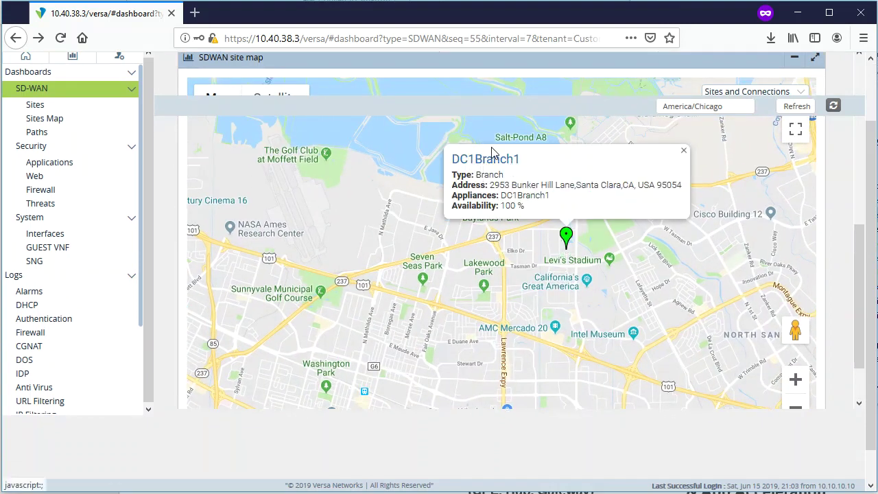
- Frame central California with Fresno and Las Vegas and read the Site1Branch1–Site2Branch1 connection info
click(796, 407)
click(796, 407)
click(795, 408)
click(796, 407)
mouse_move(682, 353)
mouse_down()
mouse_move(375, 286)
mouse_move(327, 204)
mouse_move(390, 263)
mouse_move(471, 294)
mouse_up()
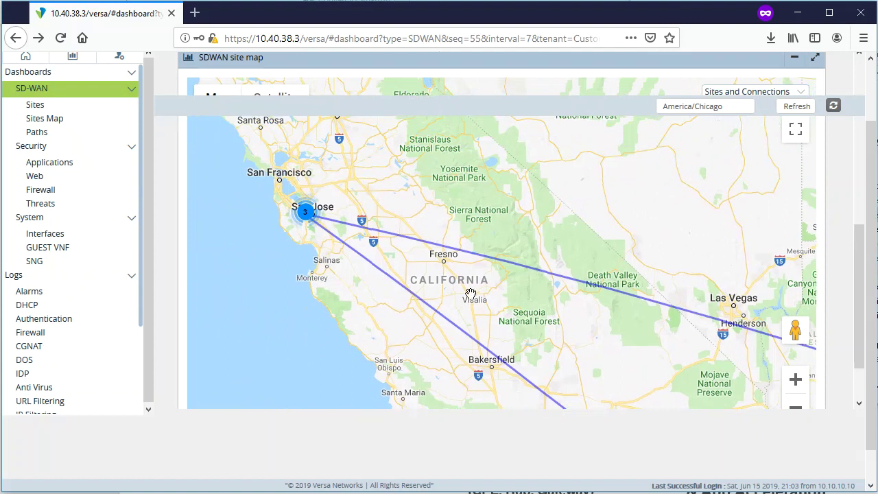
click(418, 245)
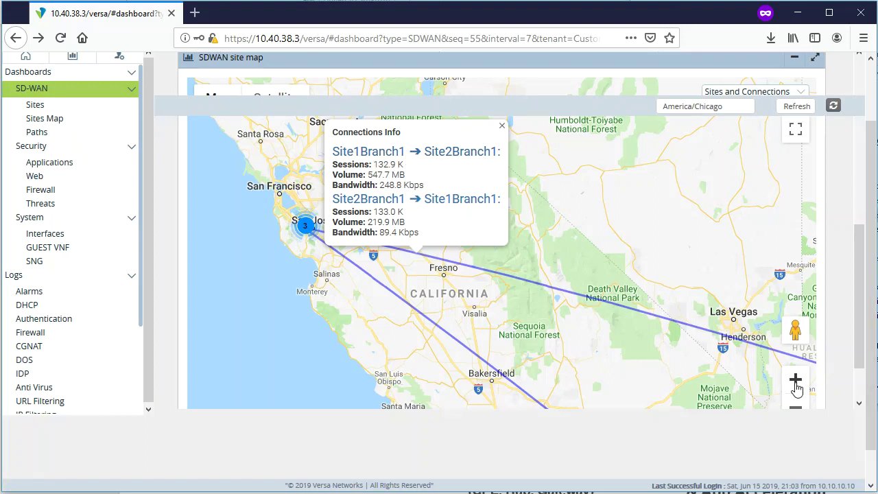
- Zoom the map out to North America and return to the top of the dashboard
click(796, 407)
click(796, 406)
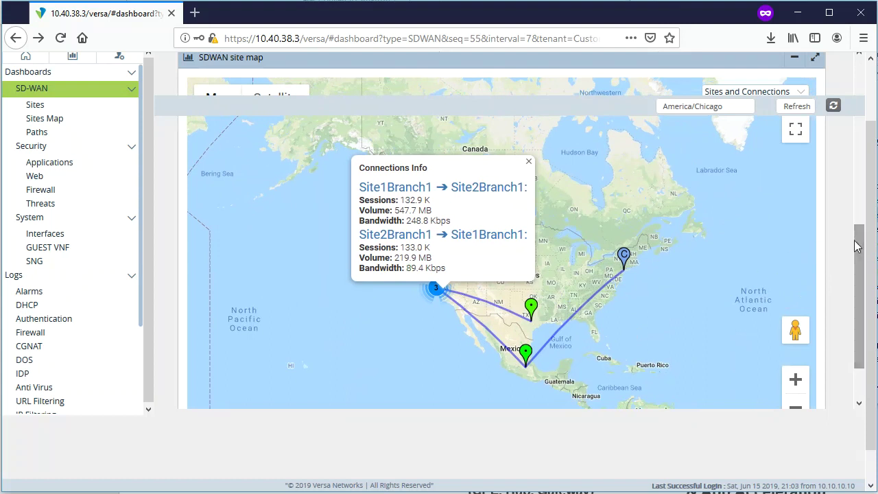
drag(859, 247, 868, 47)
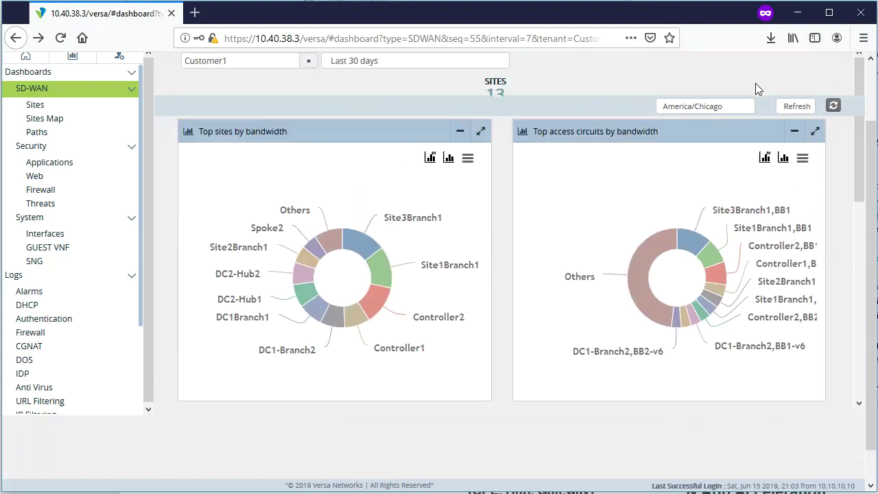
- Go to SD-WAN > Sites to show the last-day top sites usage by total bandwidth
click(40, 89)
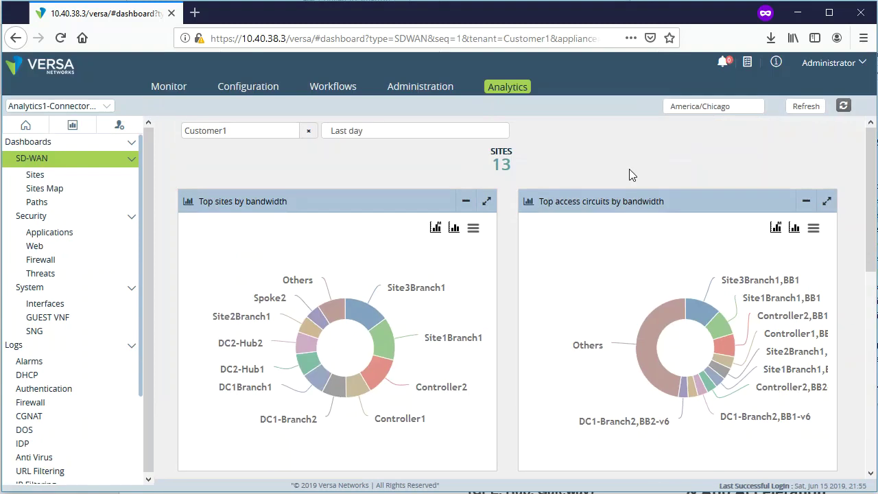
click(37, 175)
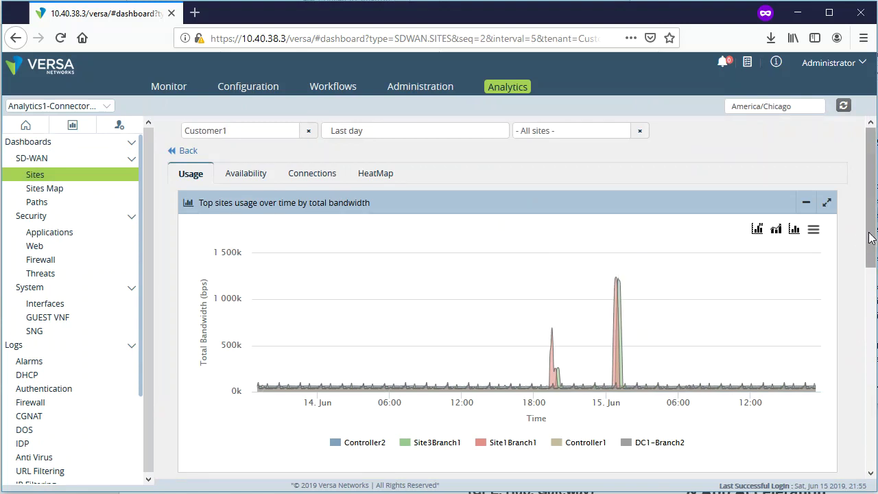
- Plot only Site3Branch1, zoom into its 22:40–03:05 spike, then reset the zoom
drag(870, 237, 870, 243)
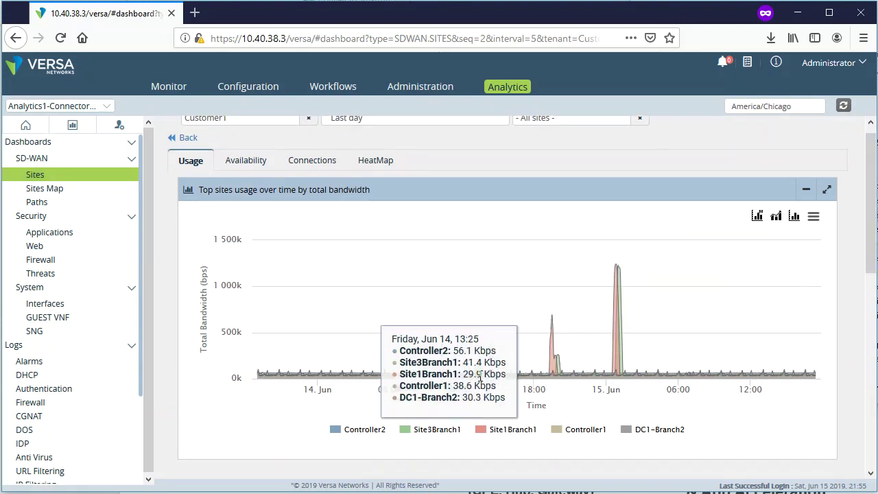
click(481, 437)
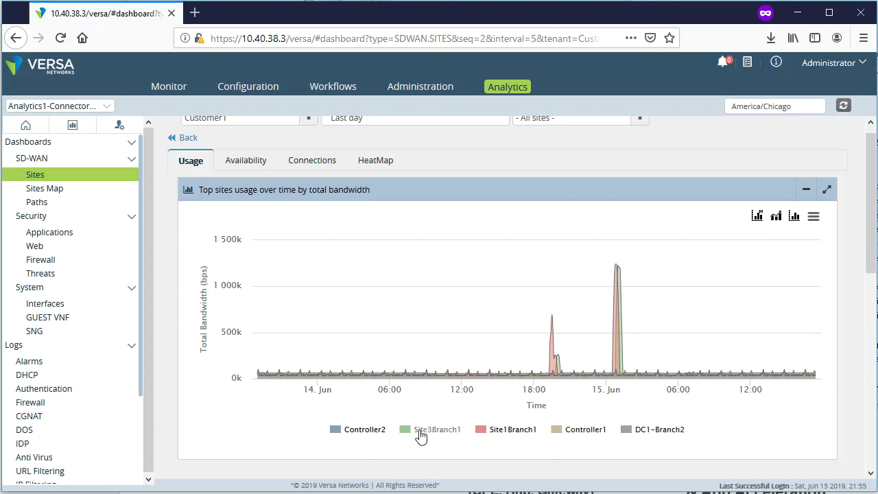
click(336, 430)
click(557, 433)
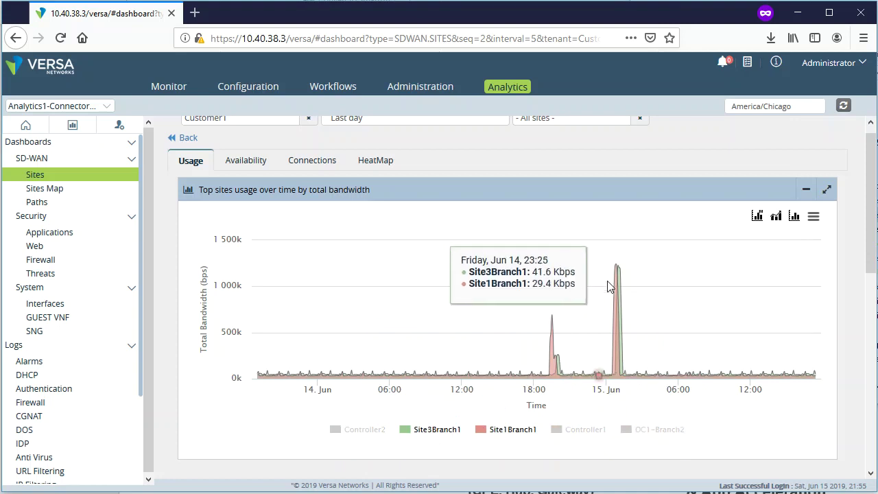
click(484, 435)
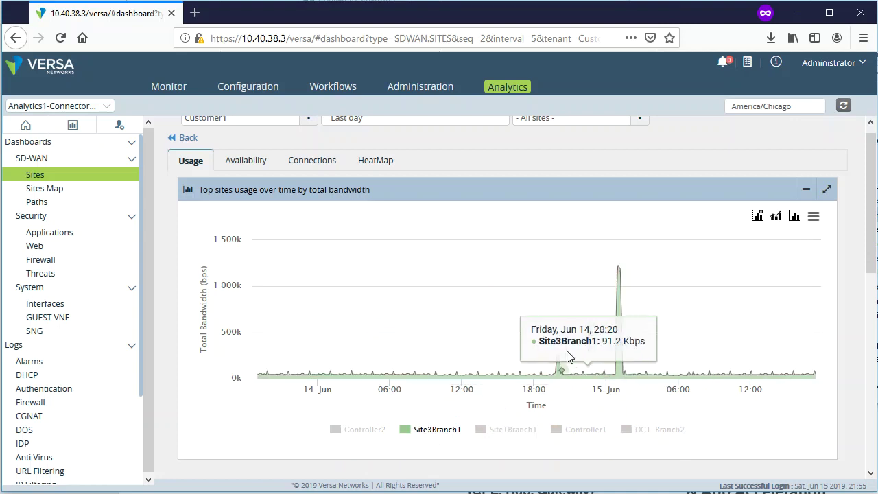
drag(594, 369, 644, 371)
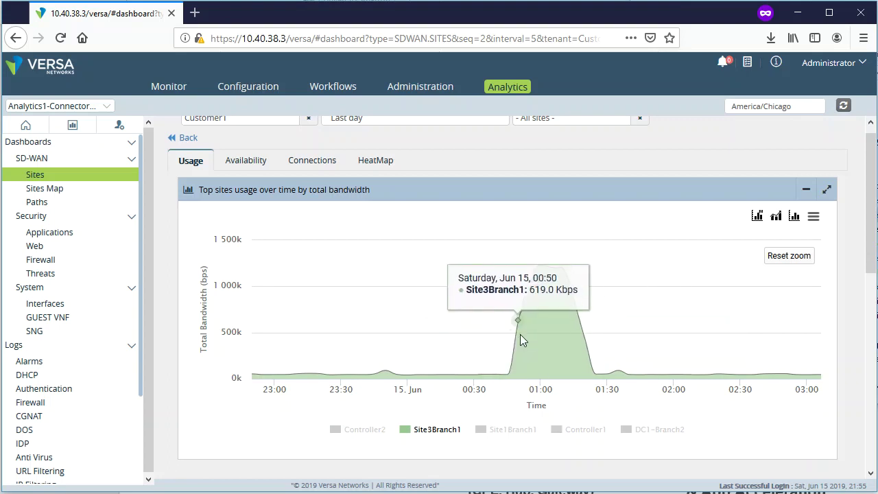
click(798, 259)
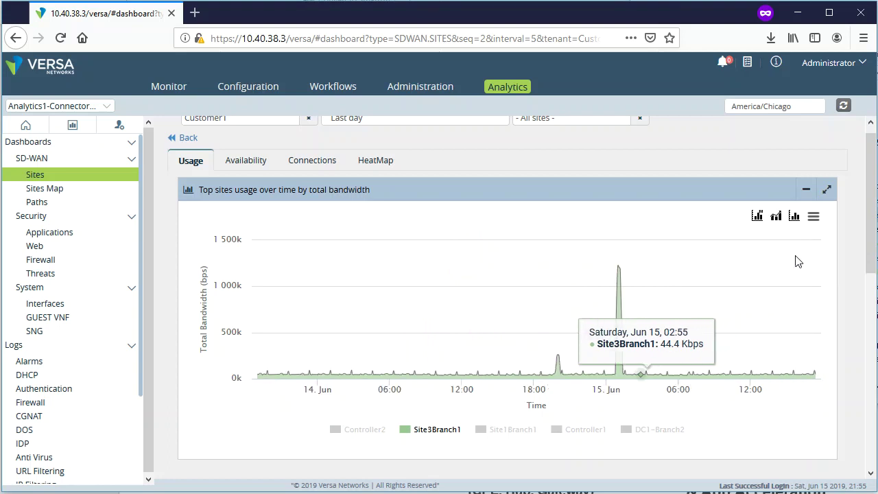
- Restore the Controller2, Site1Branch1, Controller1 and DC1-Branch2 series and bring up the chart metric list
click(336, 430)
click(486, 431)
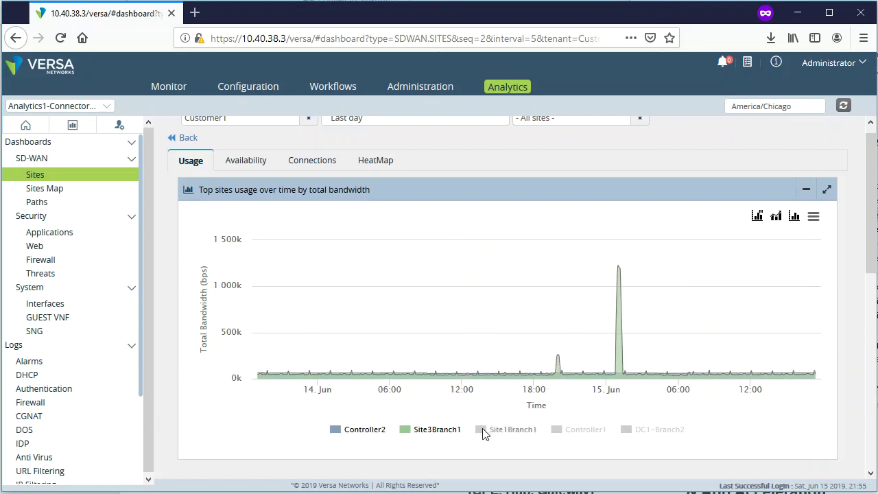
click(568, 433)
click(628, 433)
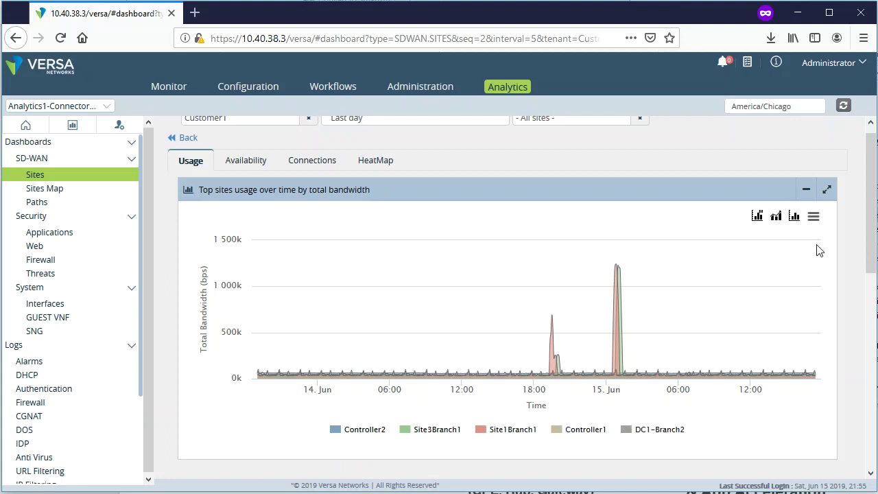
click(758, 218)
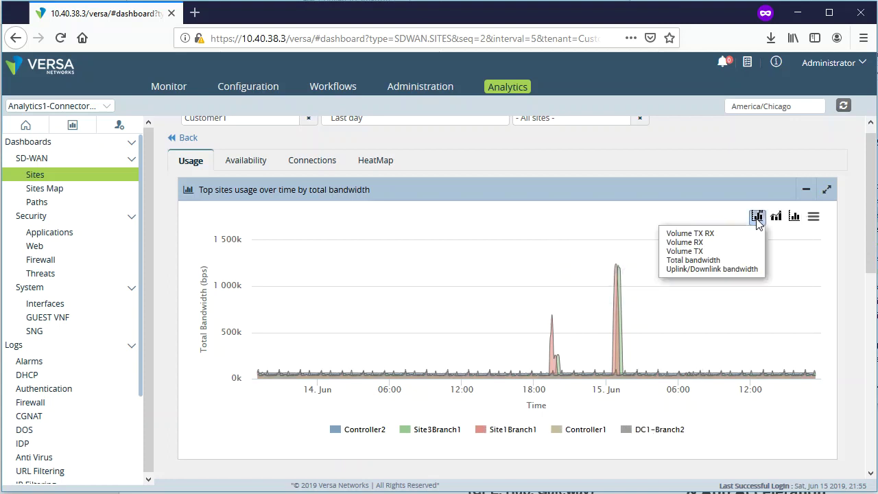
- Switch the chart to uplink/downlink bandwidth and toggle the Bandwidth TX Controller2 series off and on
click(735, 270)
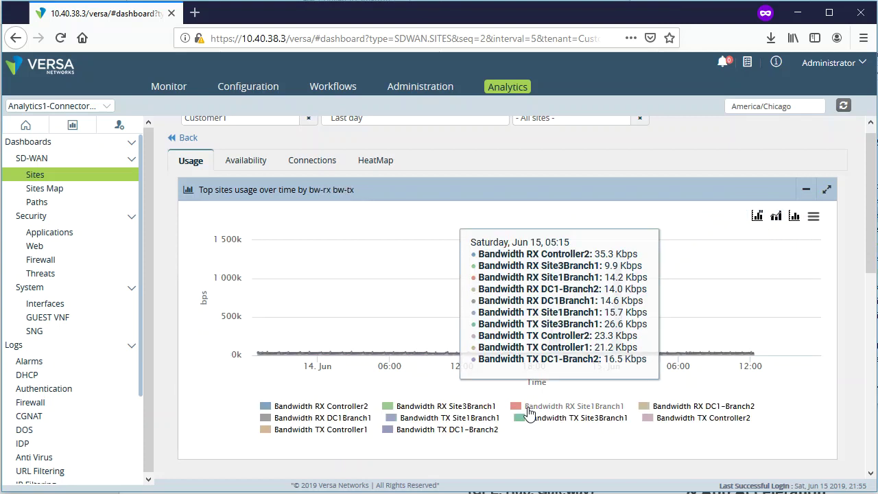
click(701, 408)
click(664, 417)
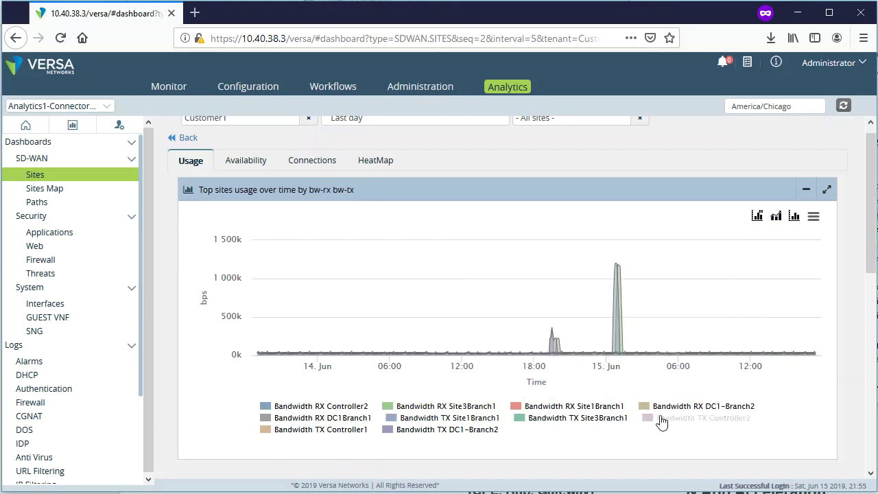
click(664, 417)
click(676, 406)
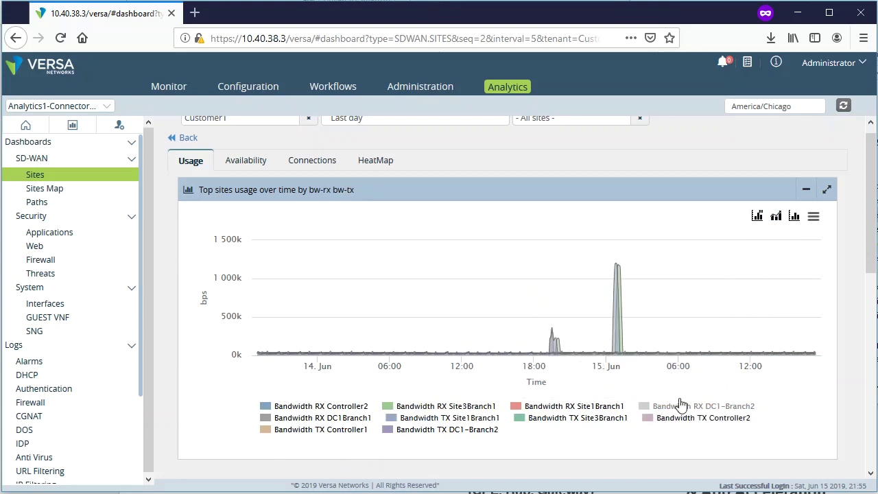
- Change the metric to Volume TX RX in bytes, leaving Trend Analysis Options unchanged
click(758, 217)
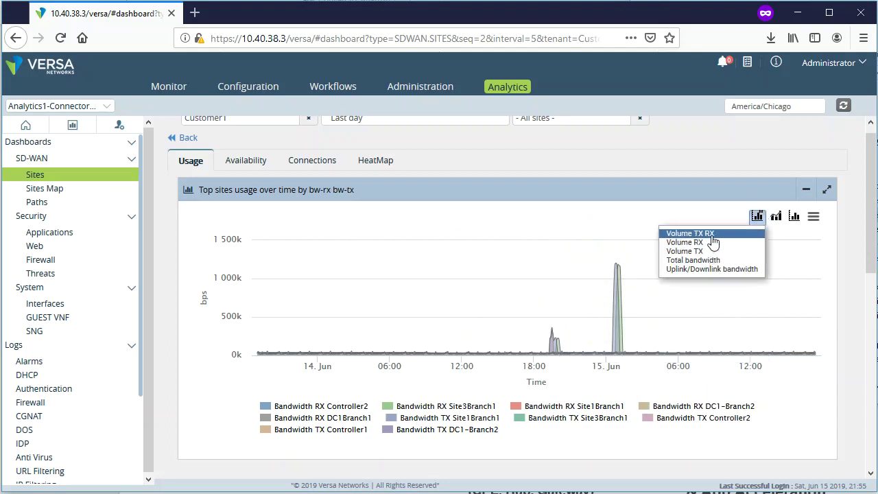
click(680, 234)
click(776, 216)
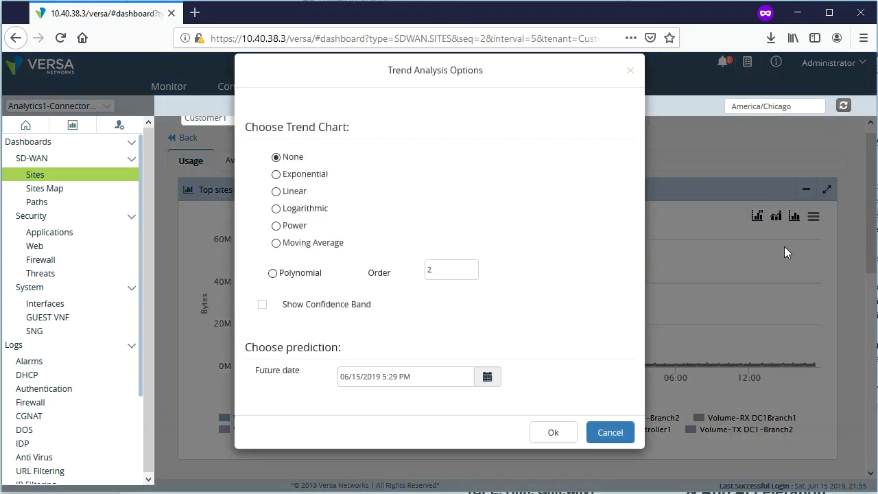
click(610, 454)
- Redraw the volume chart as stacked bars, then revert it to lines
click(793, 217)
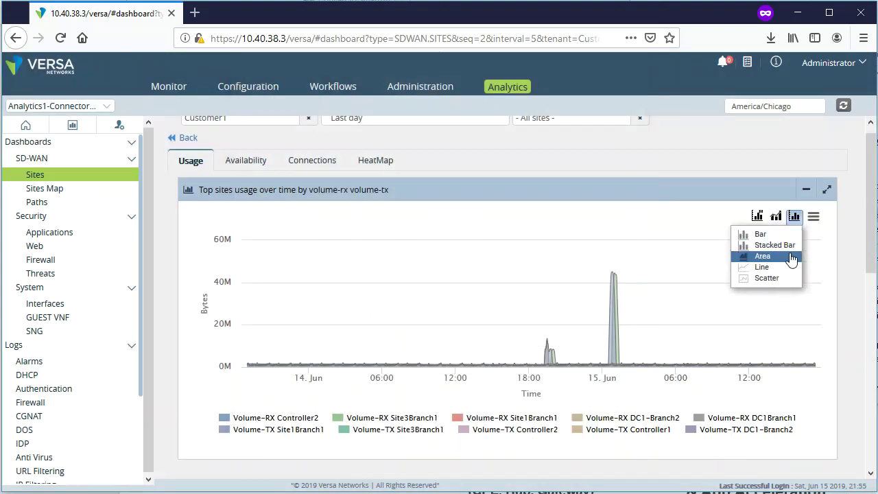
click(786, 247)
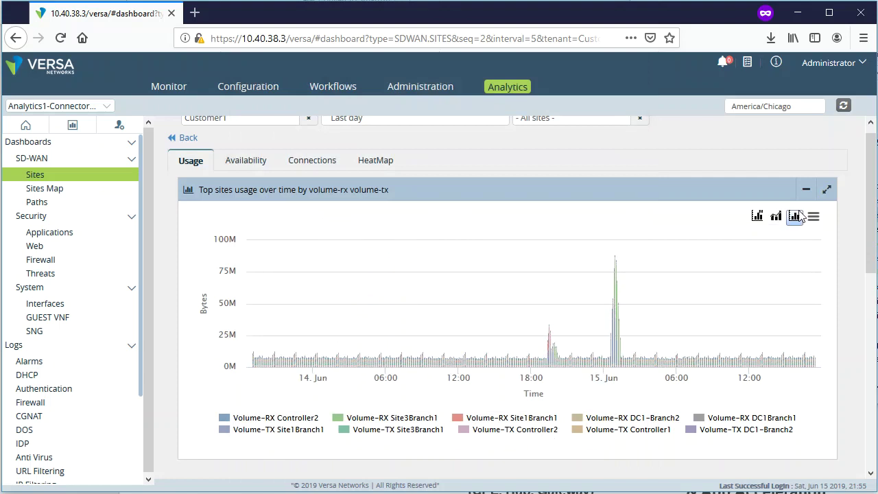
click(793, 217)
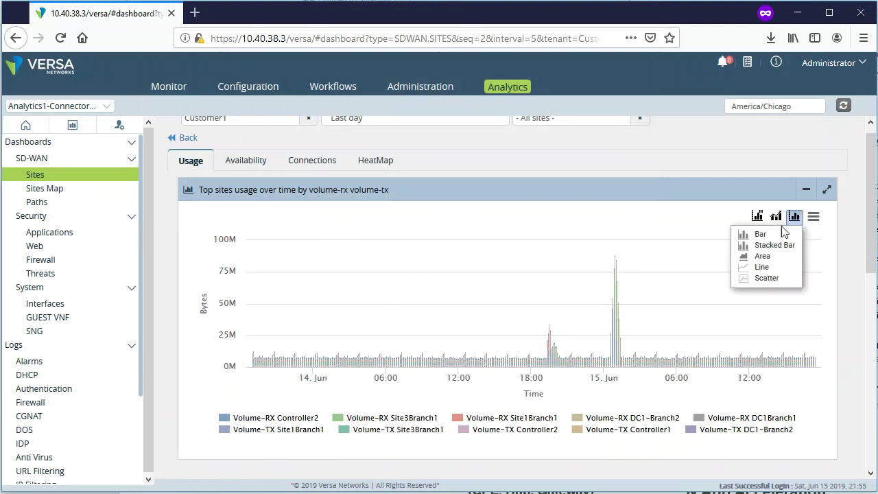
click(772, 267)
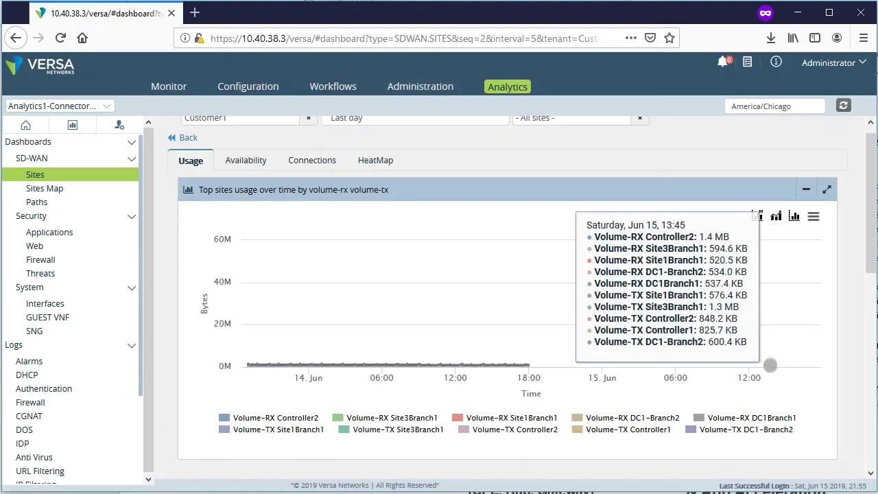
- Check the Sites table below the chart, then bring up the Last day time-range choices
scroll(838, 332, down, 1)
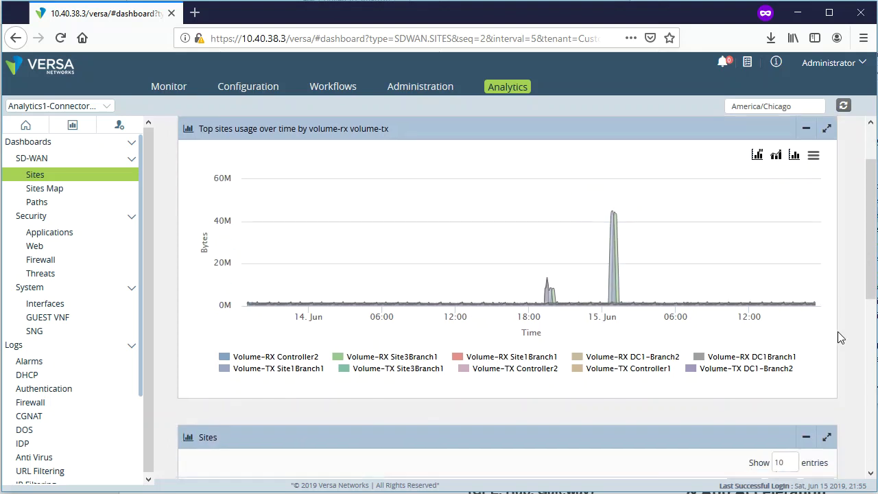
scroll(856, 347, up, 2)
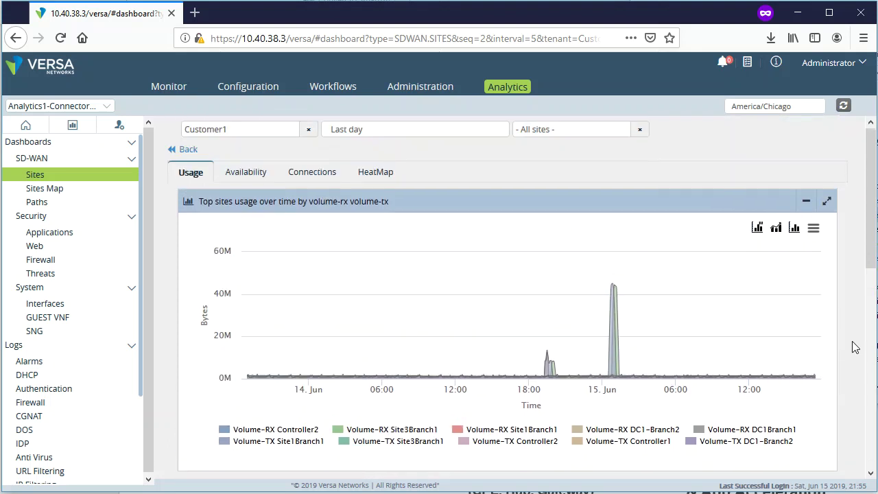
scroll(856, 347, down, 5)
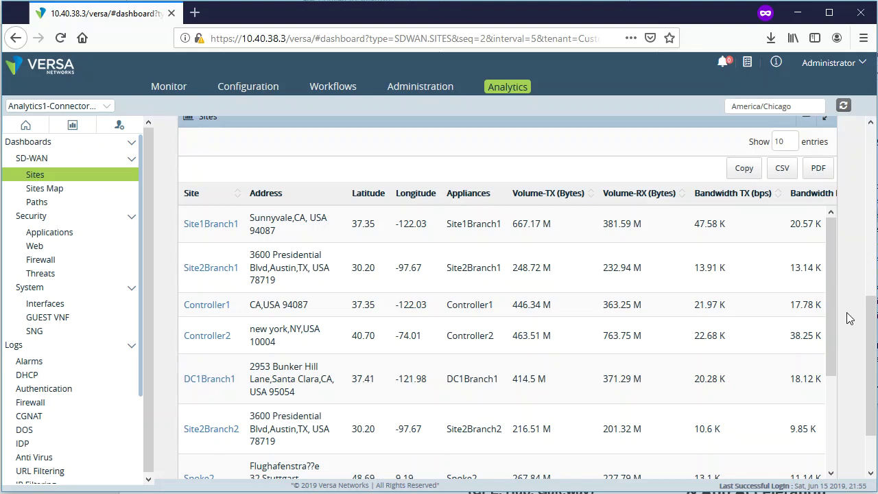
drag(866, 338, 866, 167)
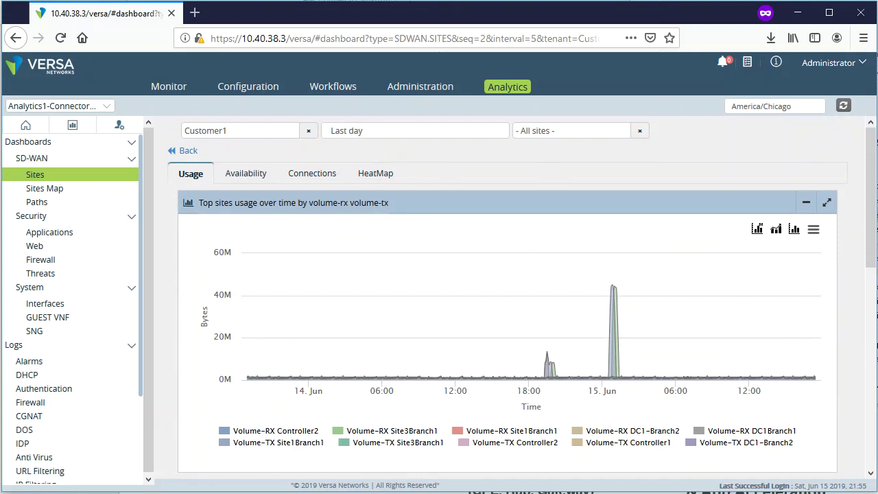
click(388, 136)
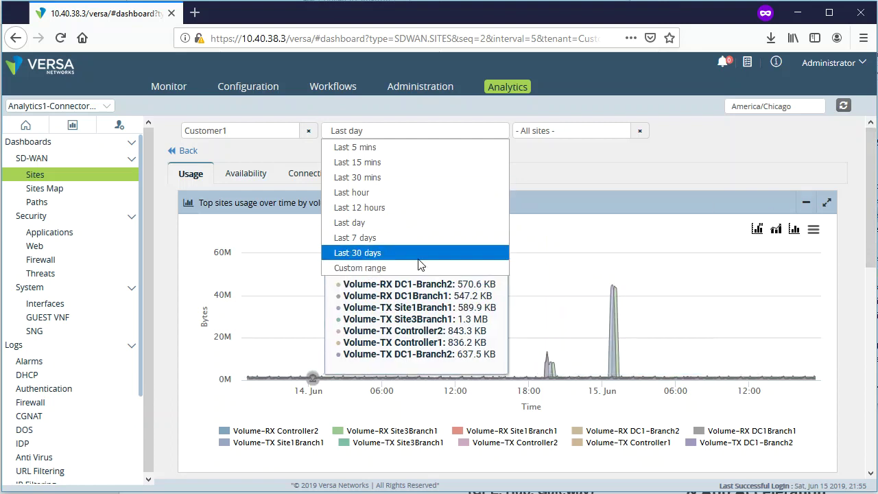
click(866, 214)
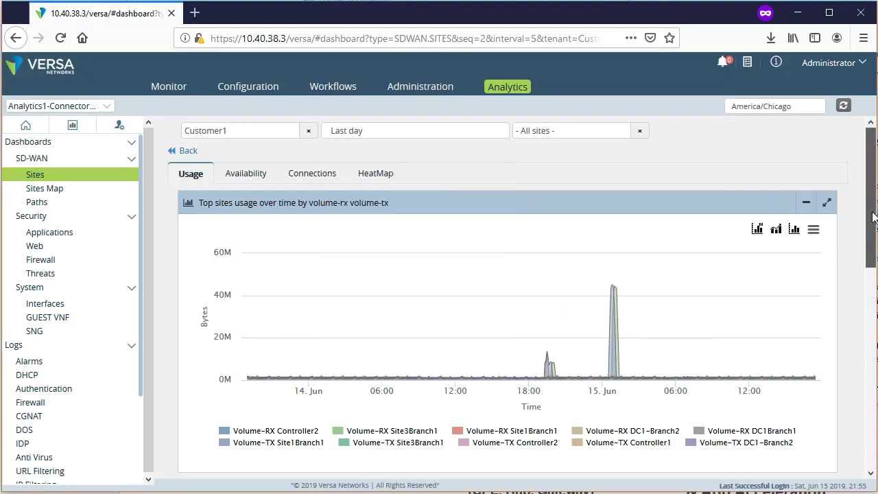
click(423, 135)
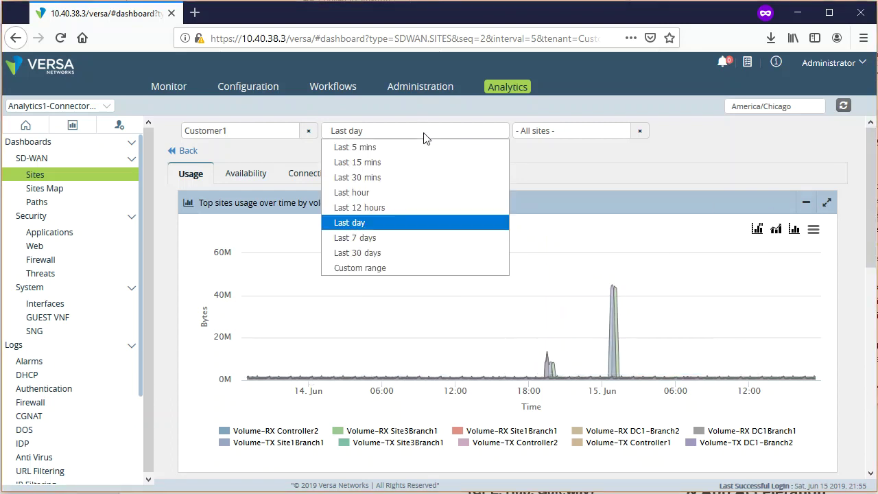
click(390, 252)
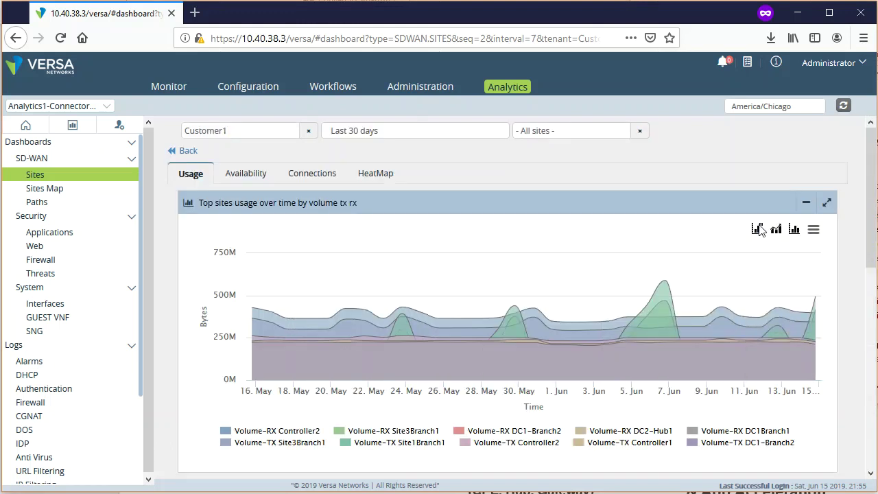
scroll(508, 295, down, 5)
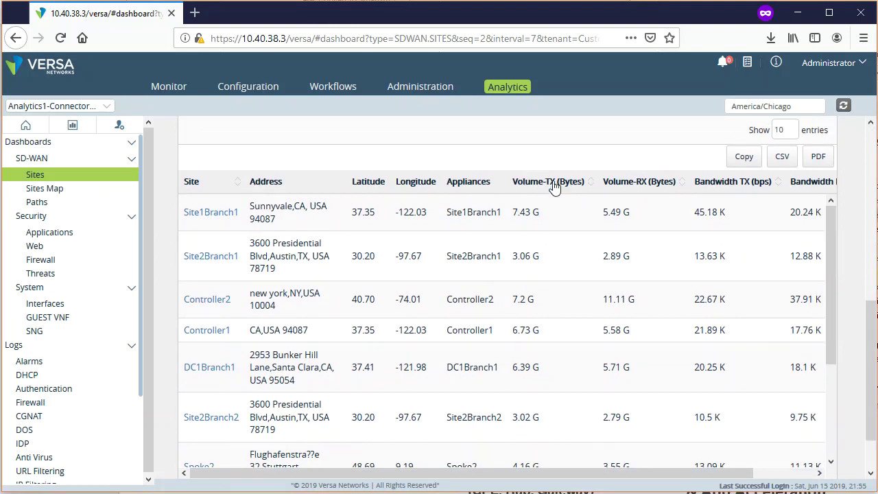
click(202, 217)
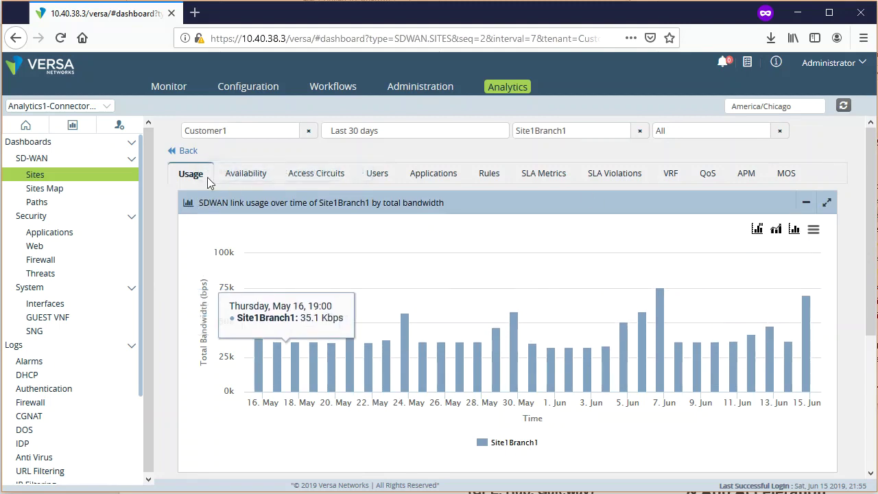
click(185, 152)
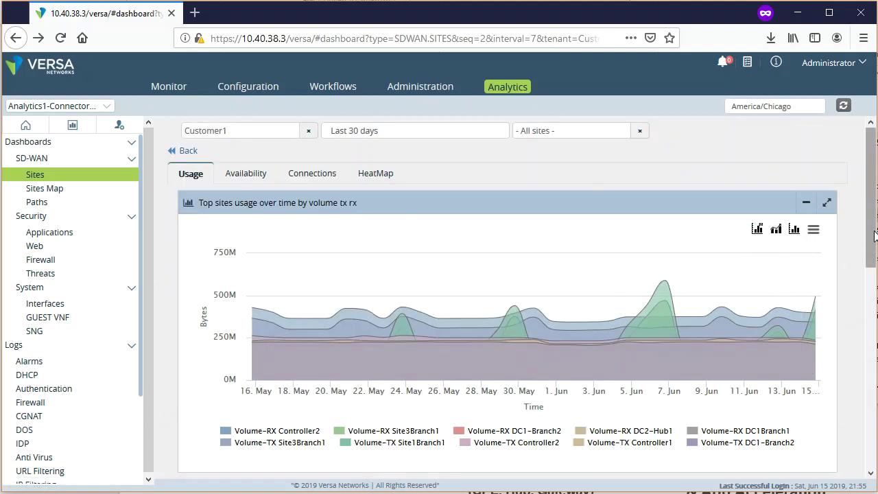
scroll(874, 235, down, 5)
scroll(875, 235, up, 5)
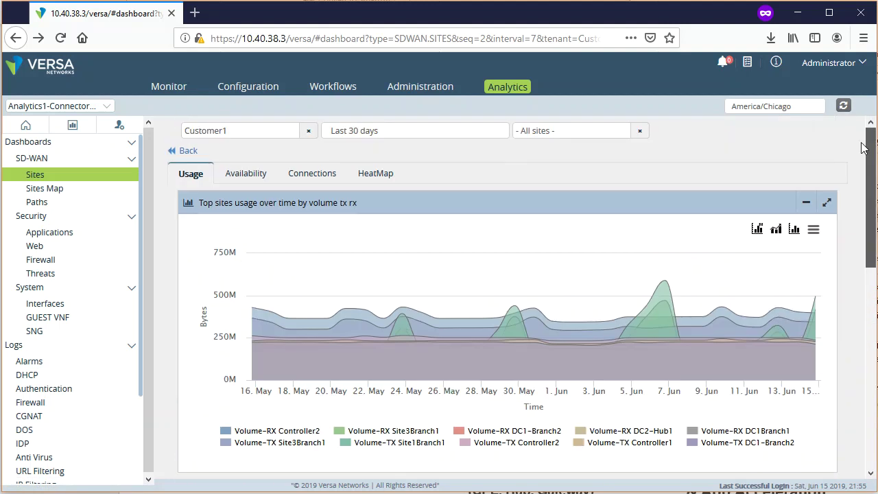
- Show the Availability timeline: Site4Branch1 down all 30 days, Site2Branch1 down 31 May–4 Jun
click(246, 173)
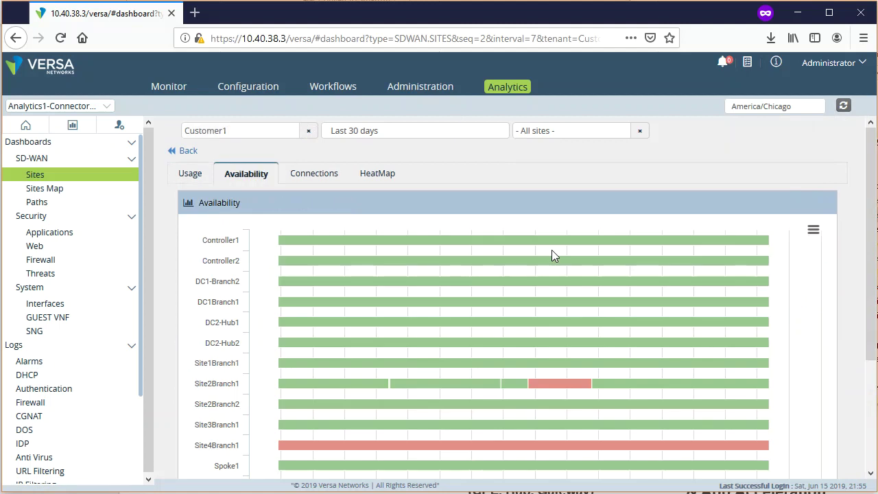
drag(870, 250, 875, 288)
scroll(874, 288, up, 2)
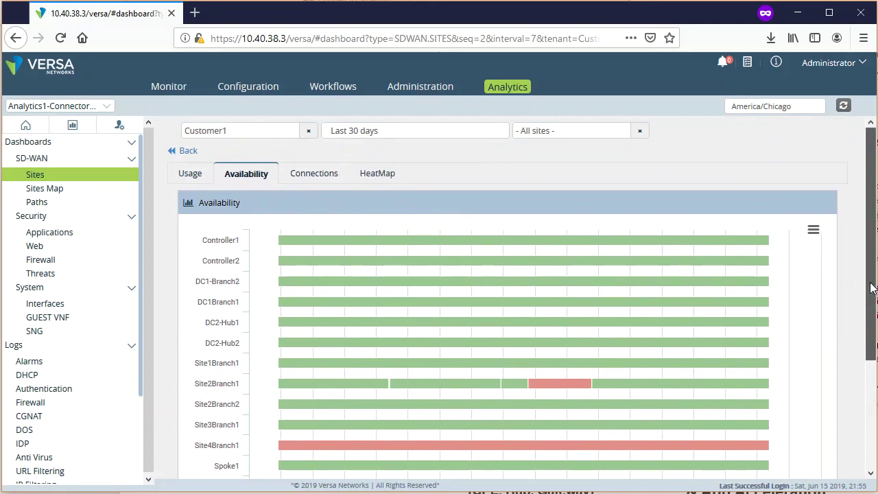
scroll(871, 289, down, 2)
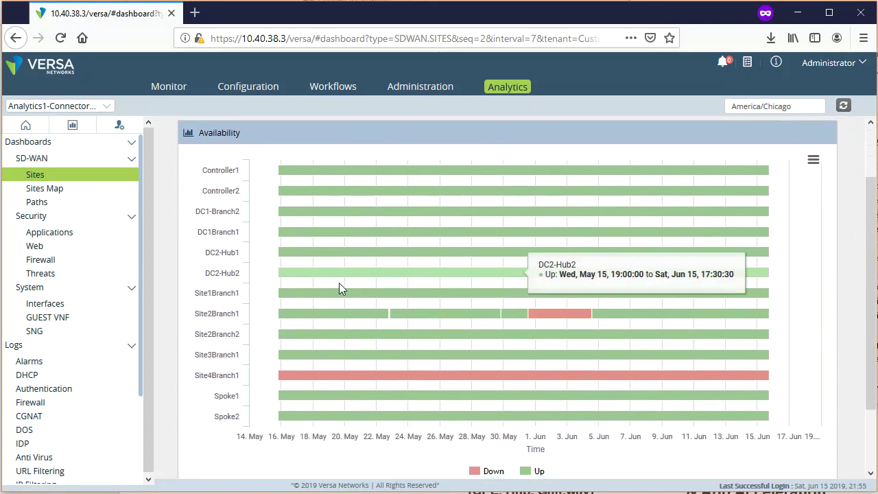
mouse_move(295, 378)
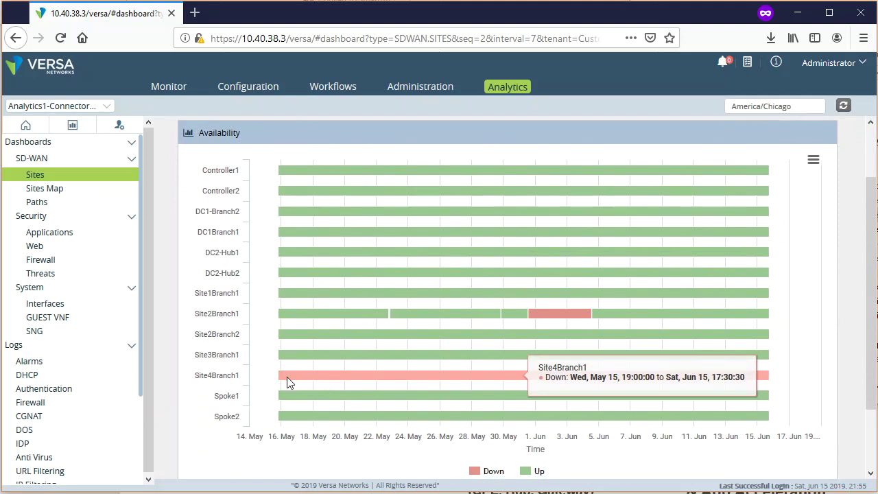
mouse_move(533, 330)
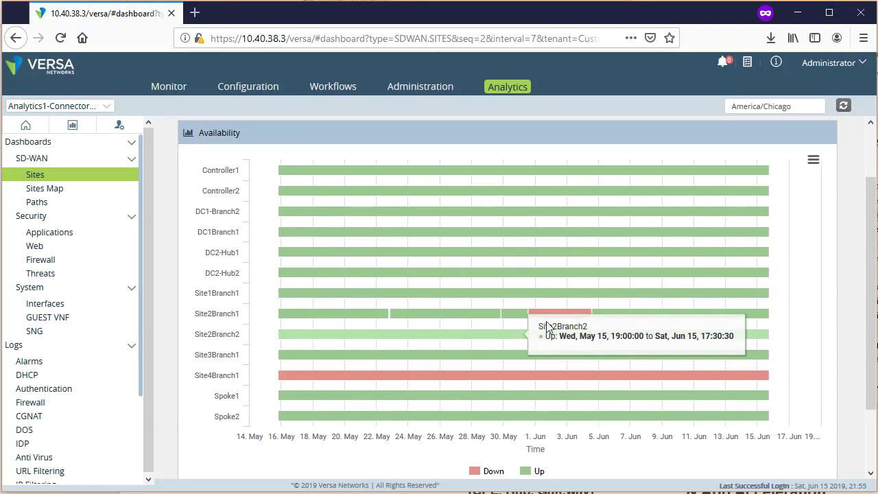
mouse_move(546, 314)
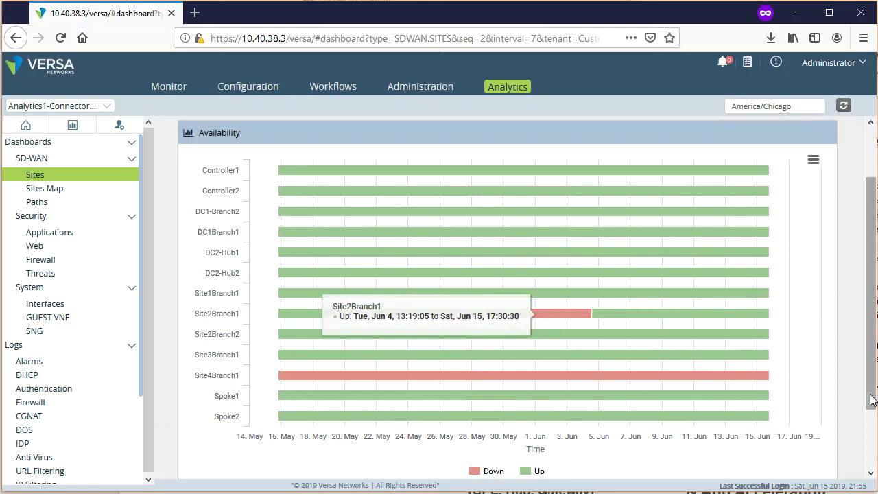
scroll(871, 400, down, 2)
scroll(871, 400, up, 4)
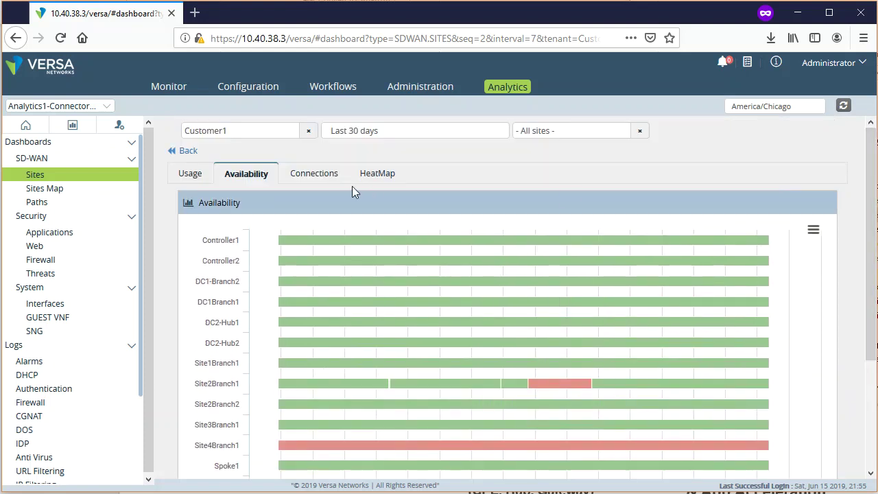
- Review the site-to-site Connections chord chart, then switch to the 30-day Site Availability heat map
click(308, 179)
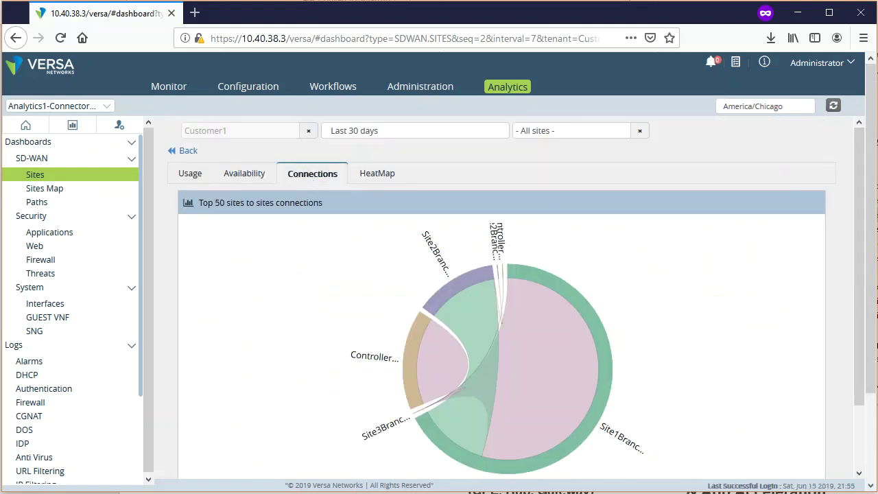
scroll(848, 303, down, 1)
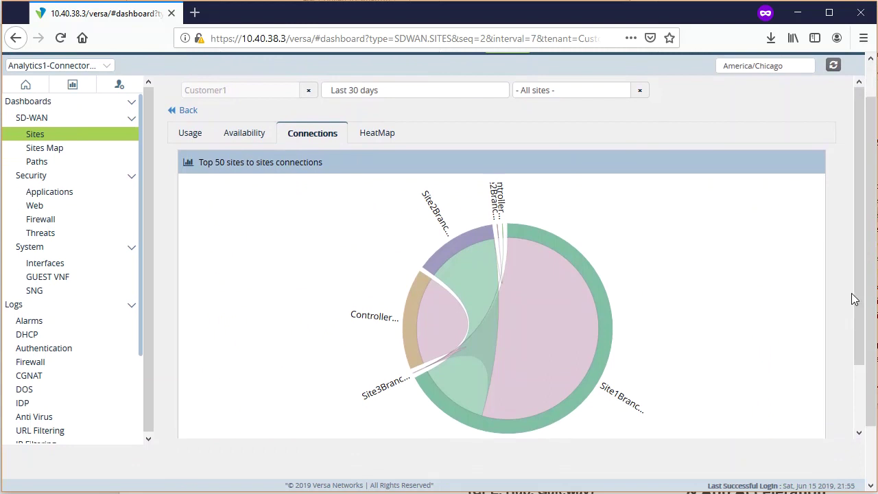
scroll(866, 312, down, 1)
mouse_move(580, 352)
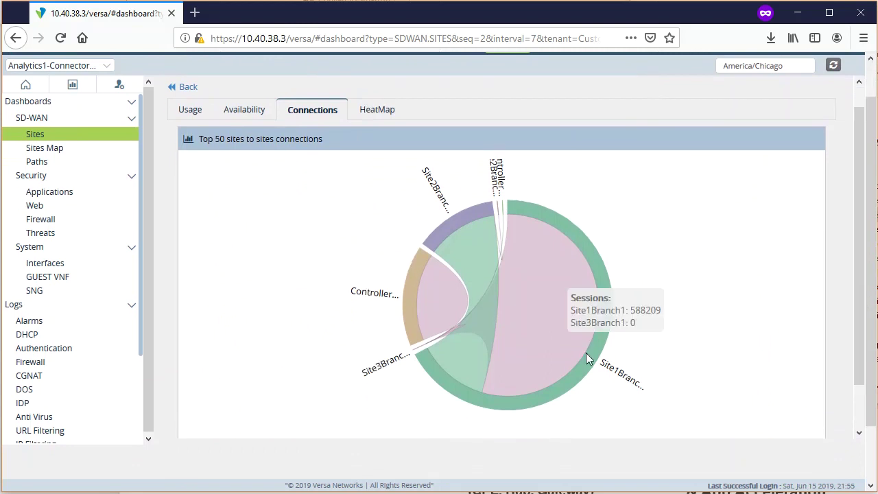
scroll(580, 349, up, 1)
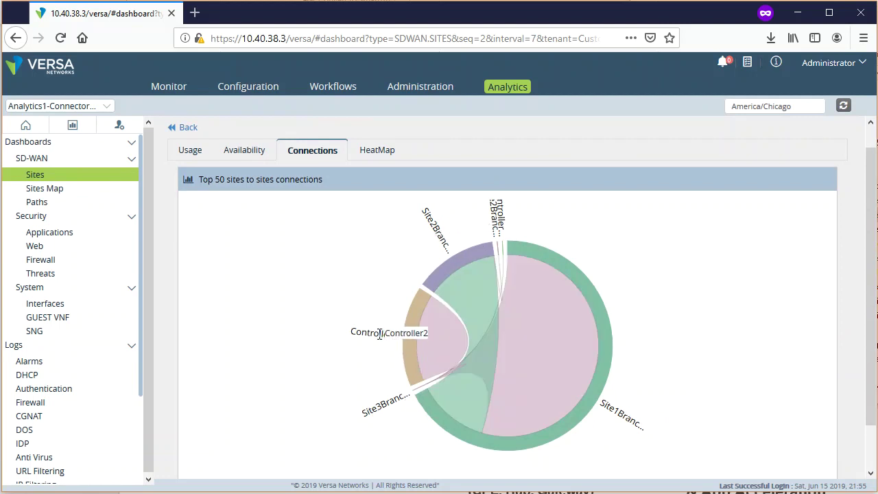
click(377, 154)
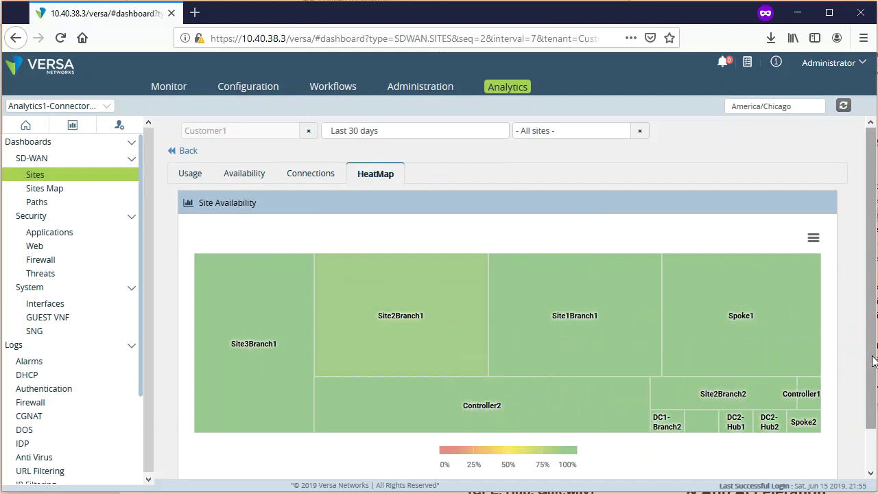
scroll(872, 362, down, 1)
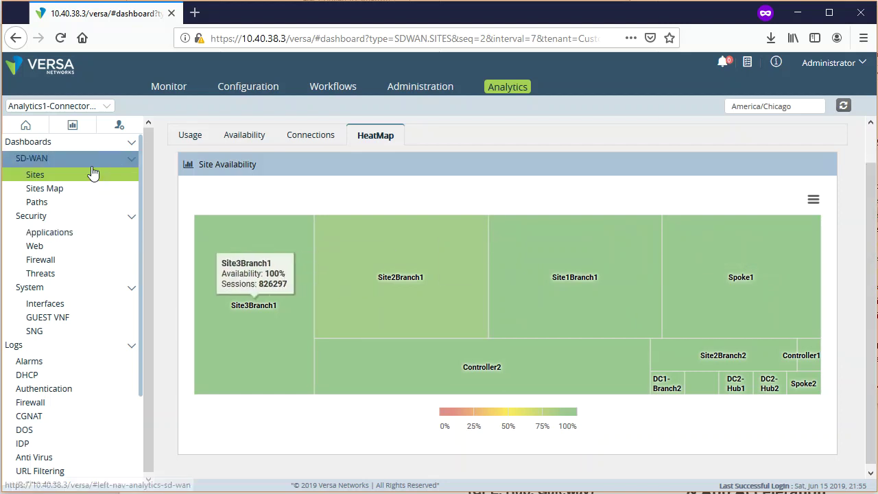
- On the Sites Map, view Site3Branch1's details in Mexico, recentring on North America
click(53, 191)
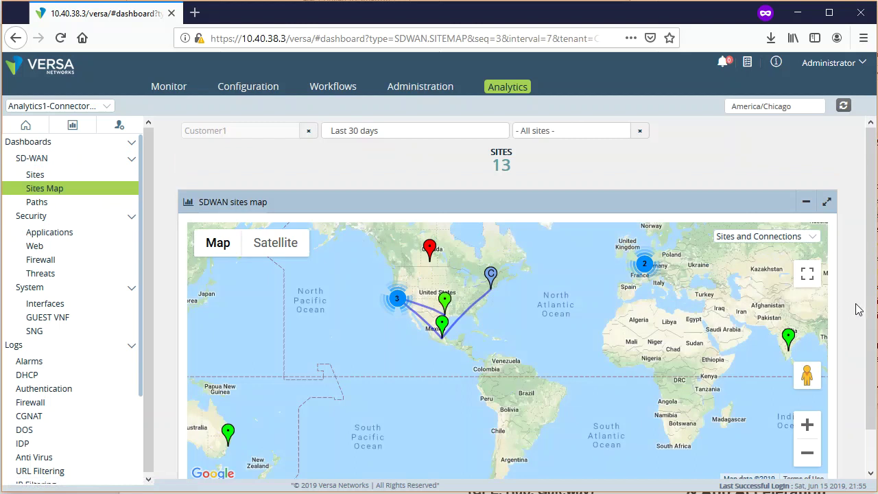
scroll(870, 321, down, 2)
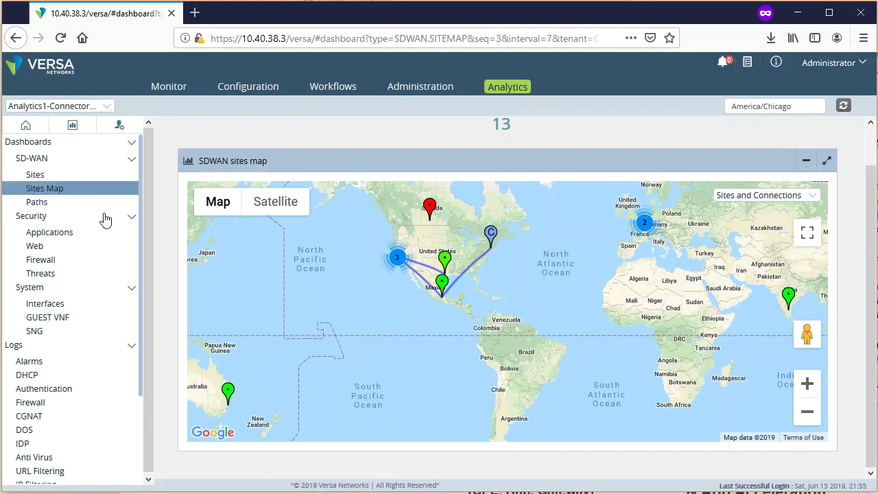
click(443, 289)
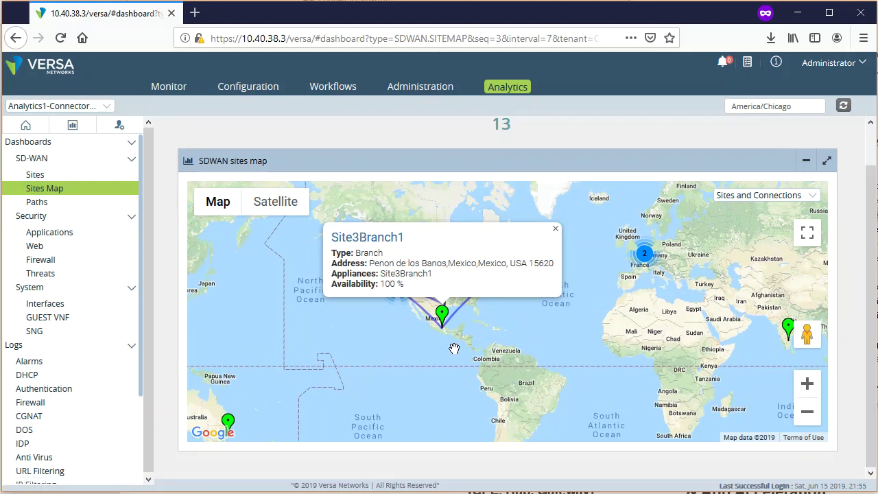
click(810, 388)
drag(399, 376, 514, 396)
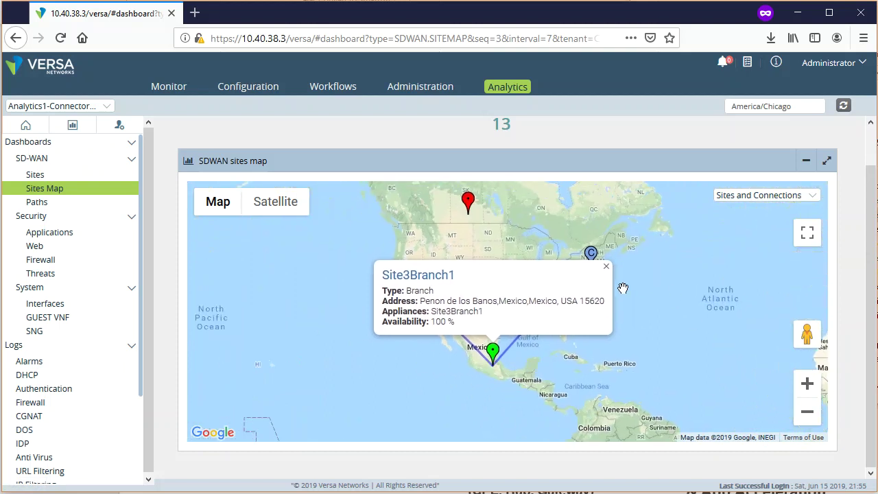
click(607, 266)
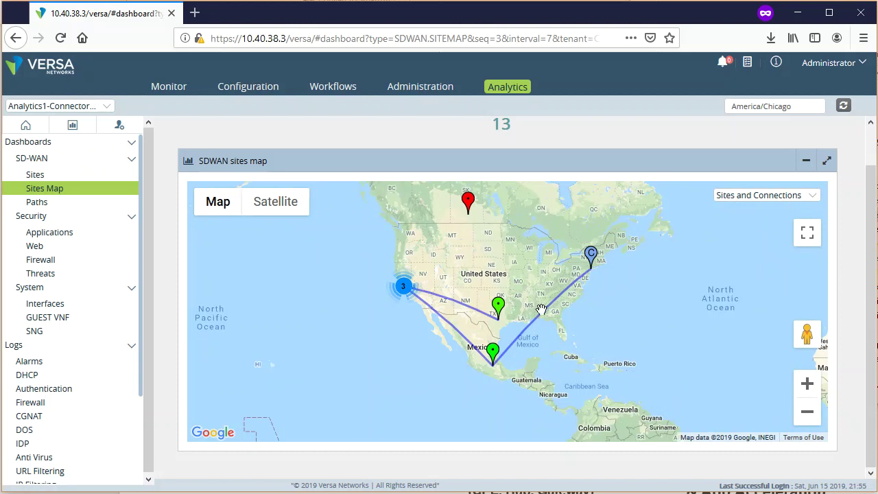
- Inspect Site3Branch1's connections (4.8 GB from Controller2), then show Controller1's Paths bandwidth chart
click(540, 322)
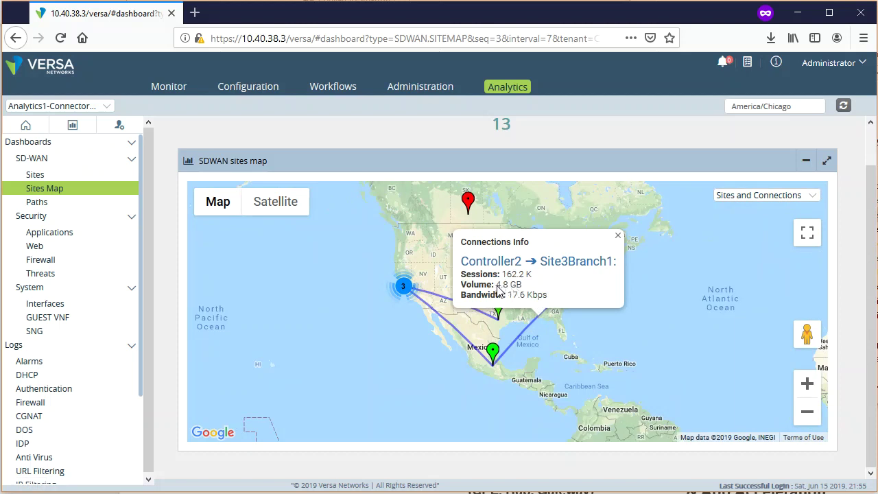
drag(495, 284, 526, 293)
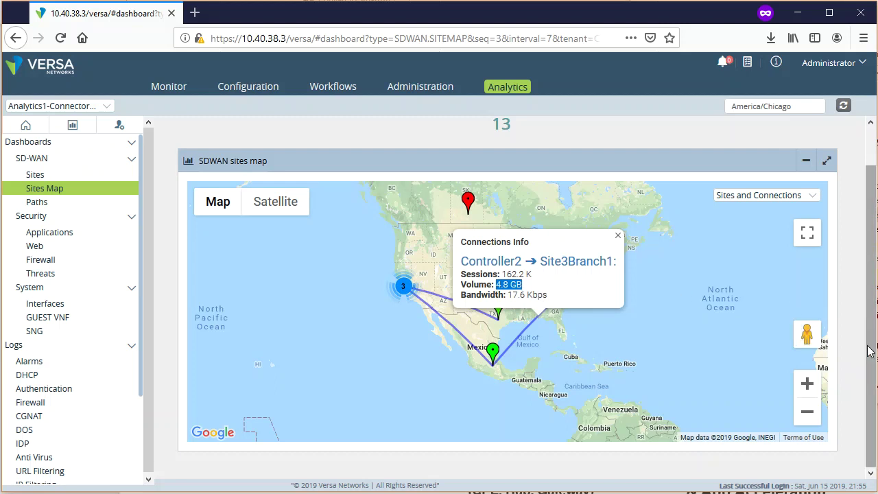
scroll(866, 279, up, 1)
scroll(871, 308, down, 1)
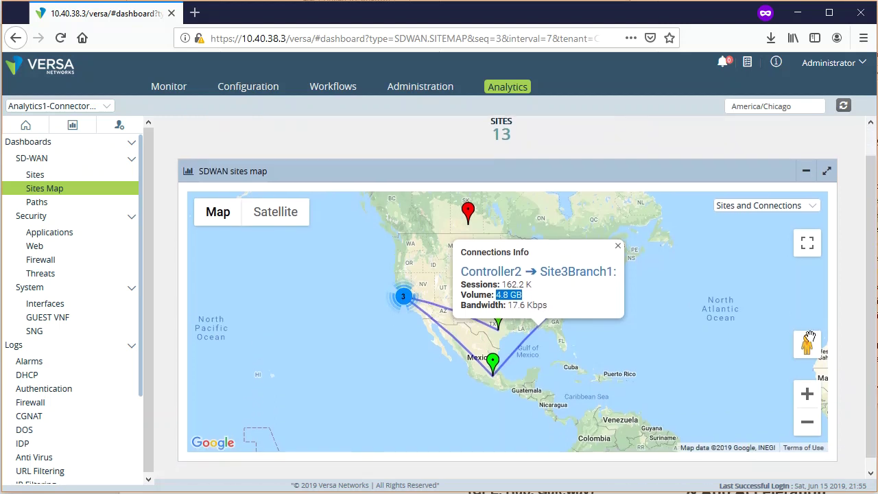
click(511, 331)
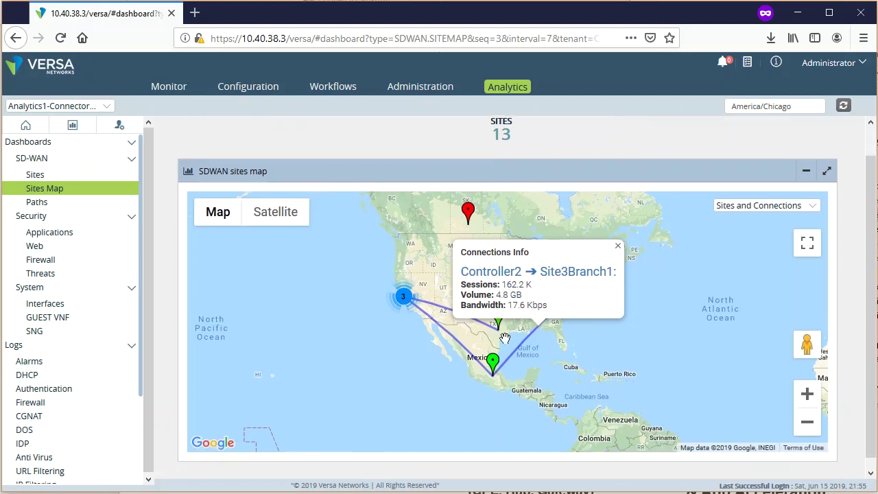
click(461, 348)
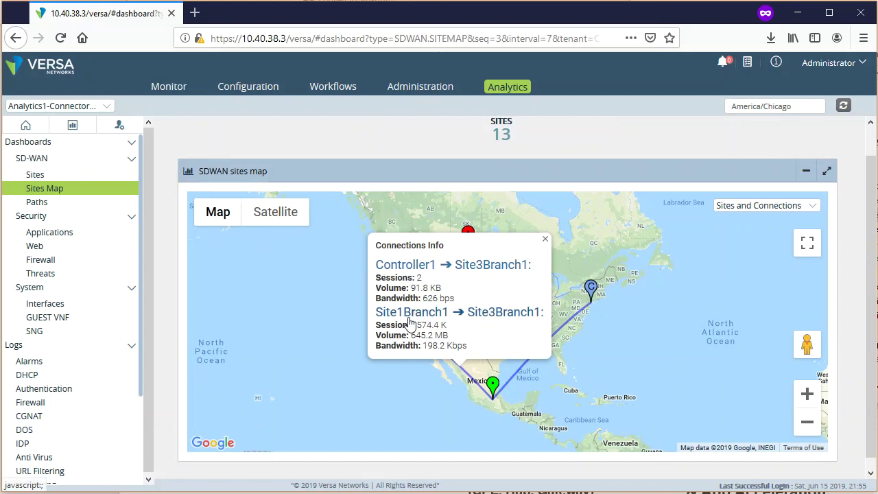
click(545, 241)
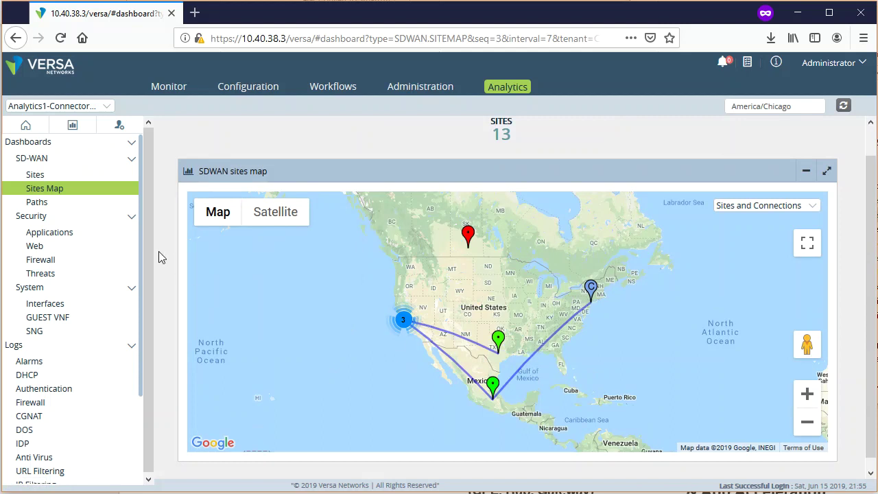
click(69, 203)
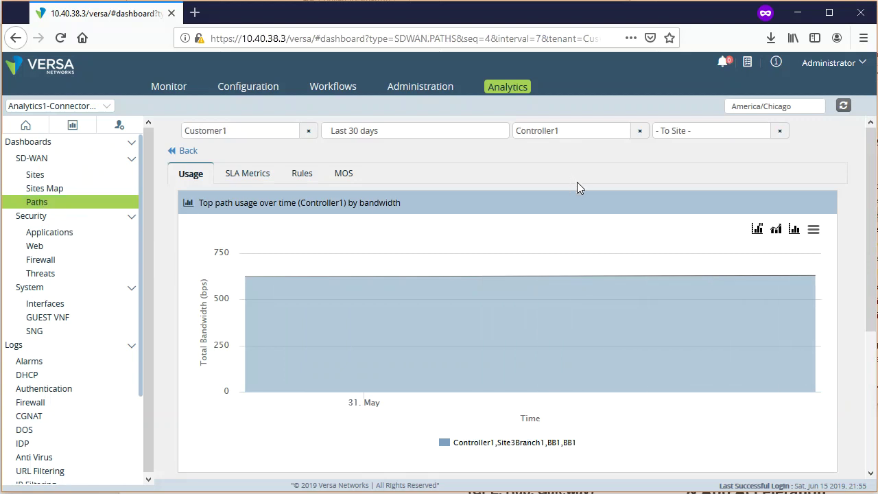
- Switch the path usage source site from Controller1 to Site1Branch1 and toggle its path series
click(643, 136)
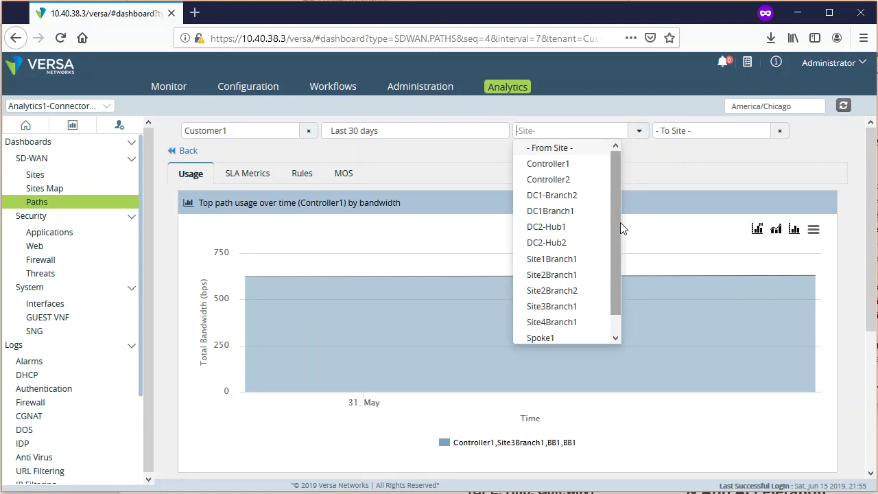
click(577, 259)
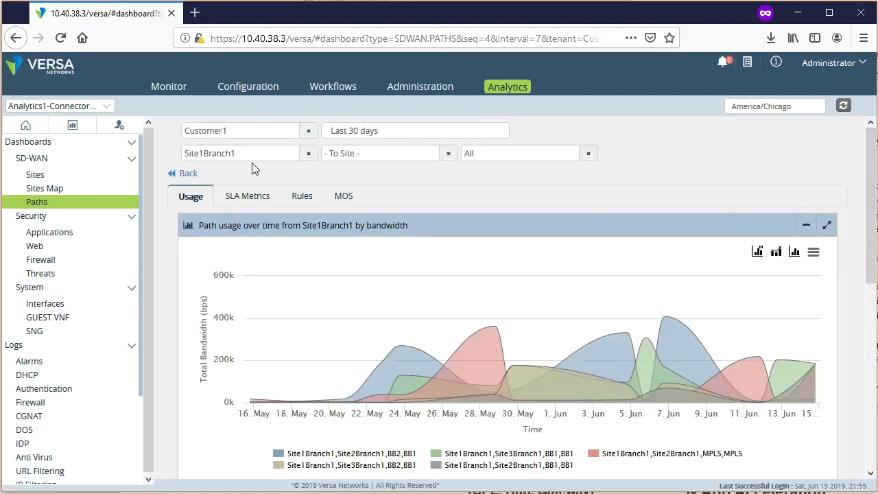
drag(873, 250, 874, 271)
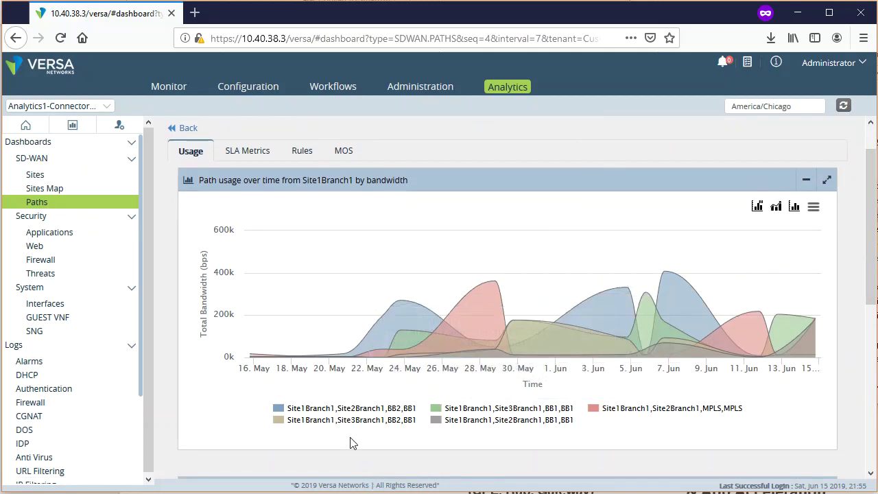
click(356, 420)
click(367, 422)
click(455, 410)
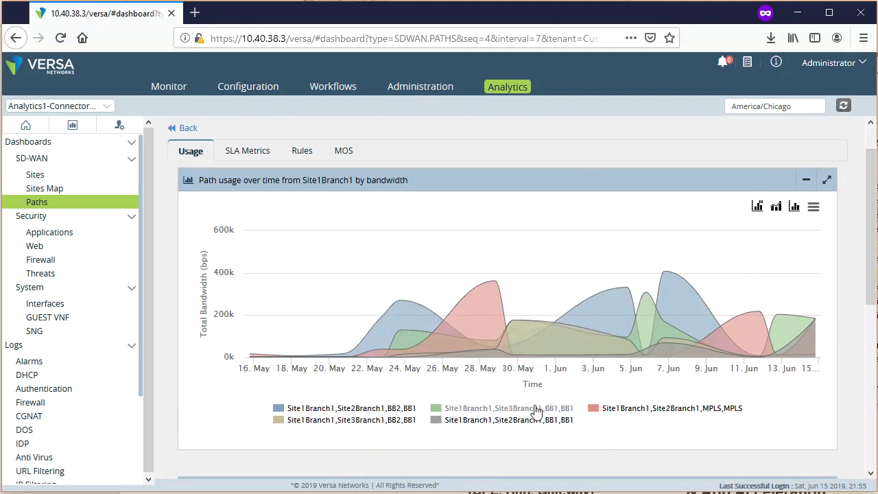
click(514, 412)
click(641, 411)
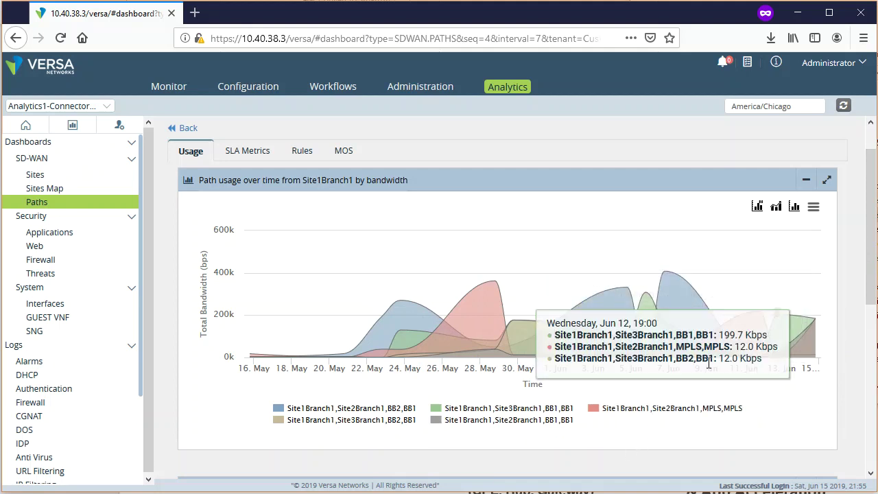
- Chart Site1Branch1's path usage as uplink/downlink bandwidth
click(757, 206)
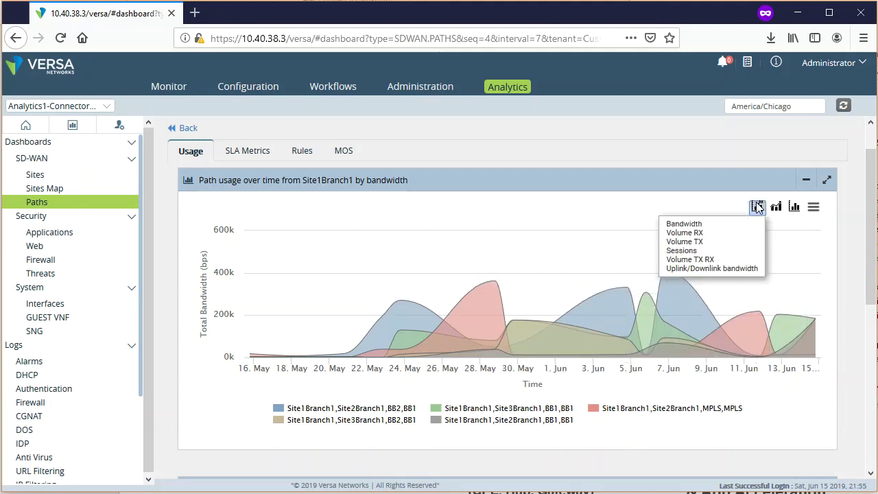
click(745, 269)
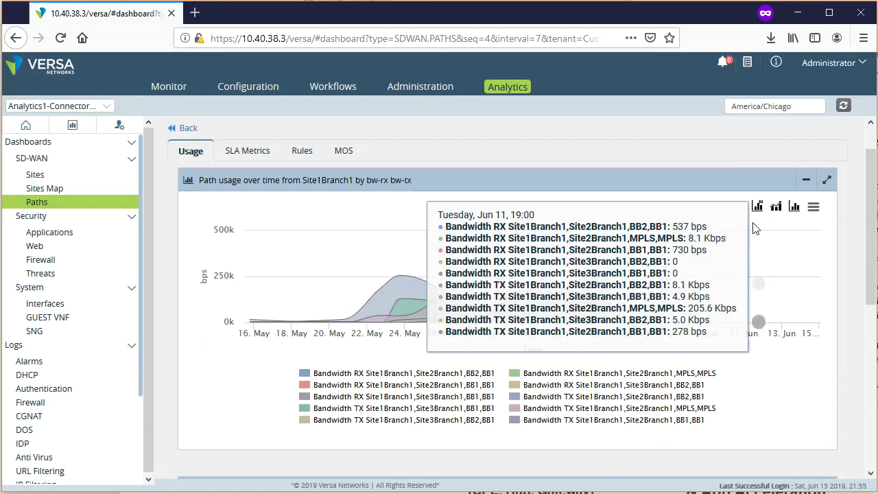
click(794, 208)
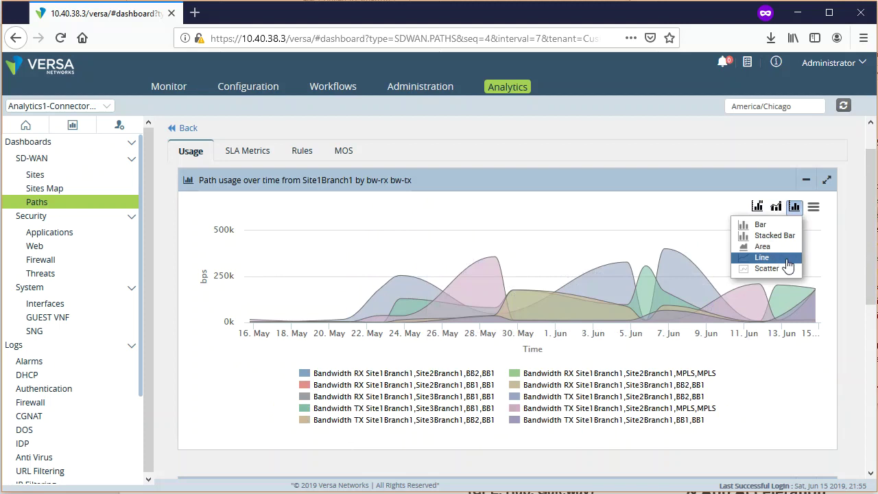
- Sort the paths table by Volume-TX, largest first
drag(871, 282, 876, 449)
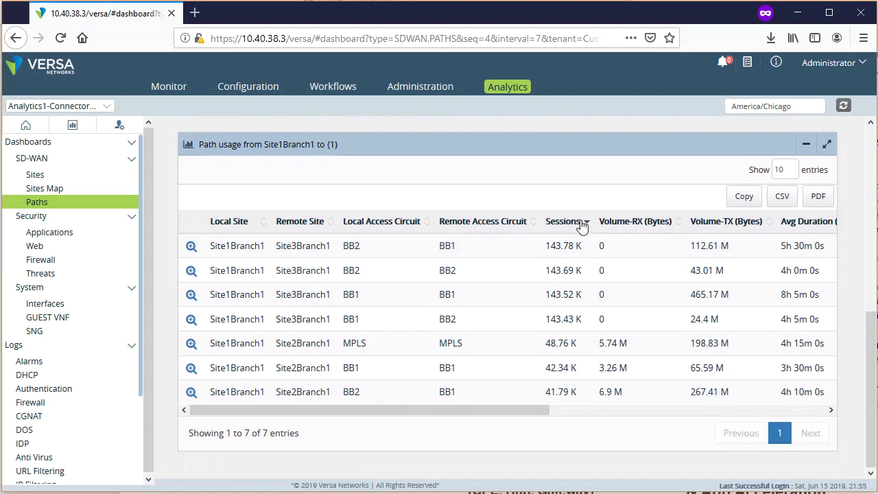
click(746, 224)
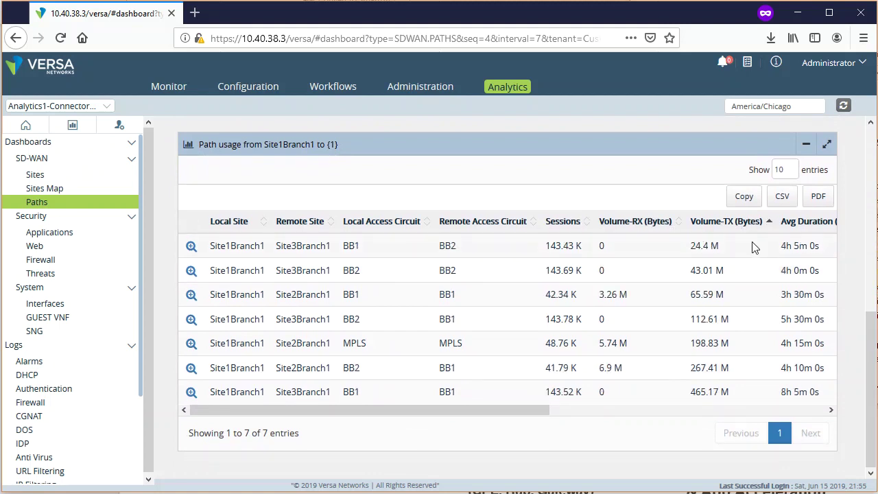
click(742, 231)
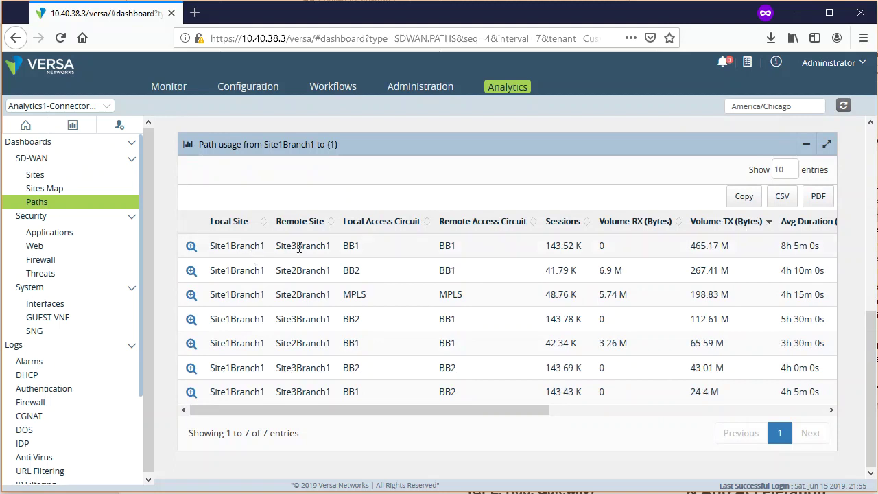
- Highlight the top path: Site1Branch1 to Site3Branch1 over BB1, 465.17 M transmitted
drag(213, 249, 264, 251)
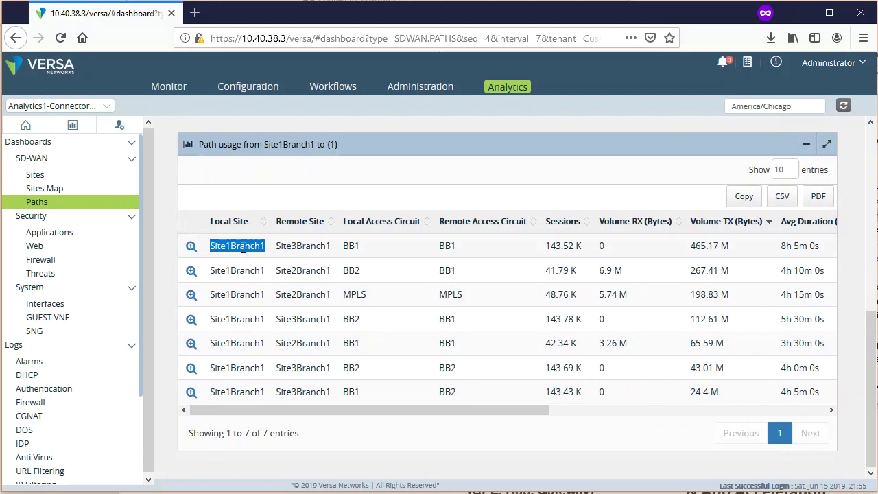
click(293, 249)
drag(277, 250, 378, 256)
click(345, 251)
drag(443, 245, 487, 253)
click(546, 248)
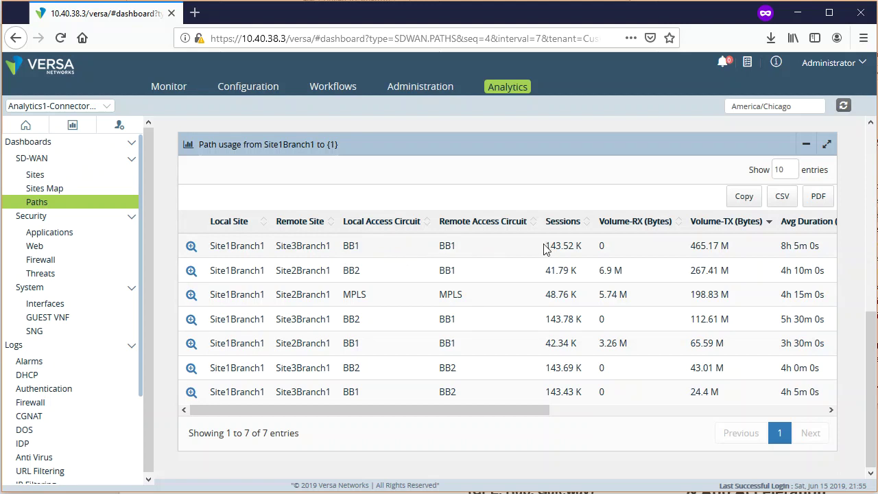
drag(732, 248, 693, 247)
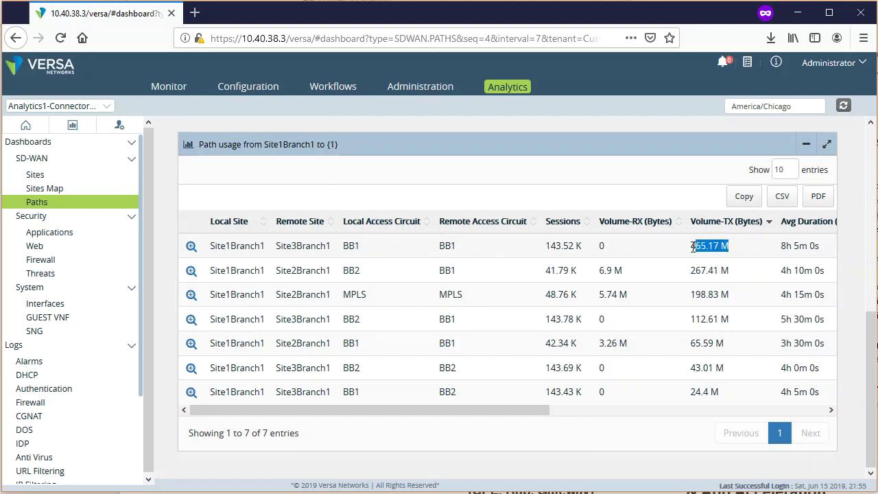
click(733, 250)
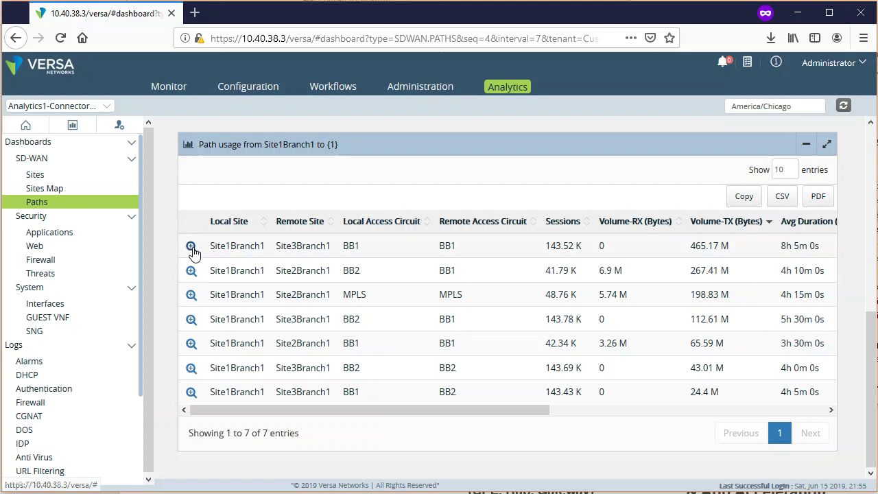
click(191, 247)
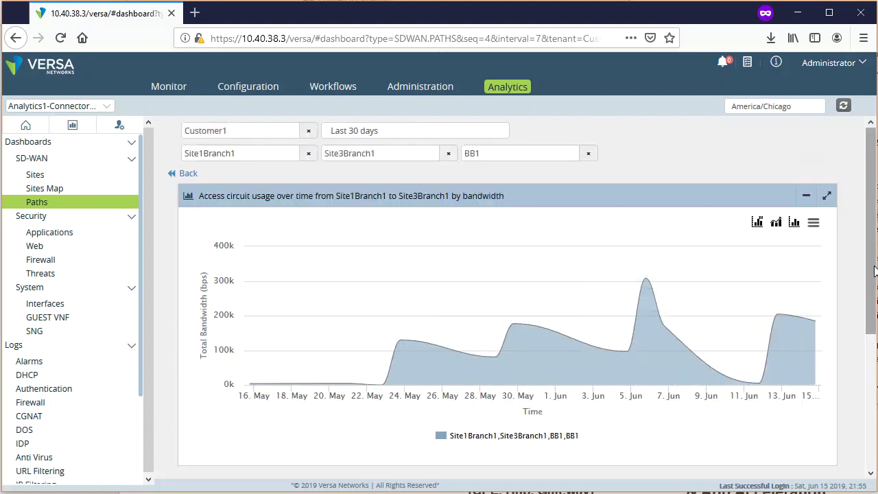
scroll(868, 271, down, 3)
scroll(508, 298, up, 1)
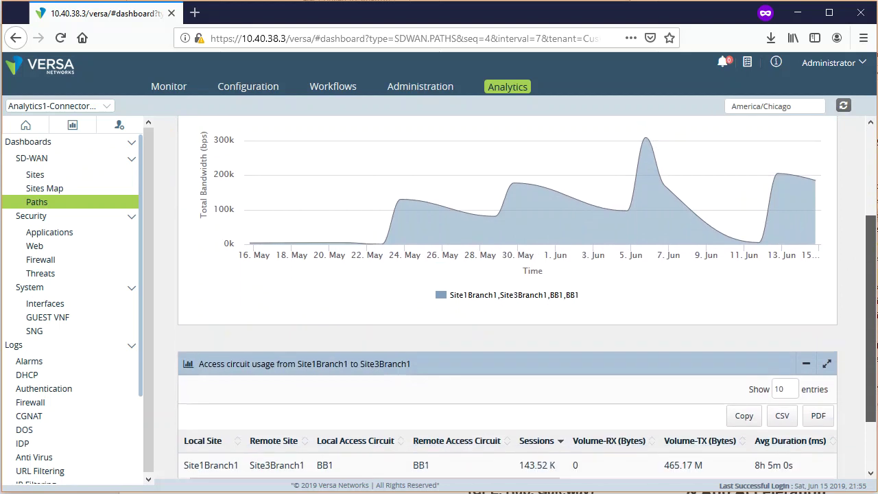
scroll(480, 343, up, 3)
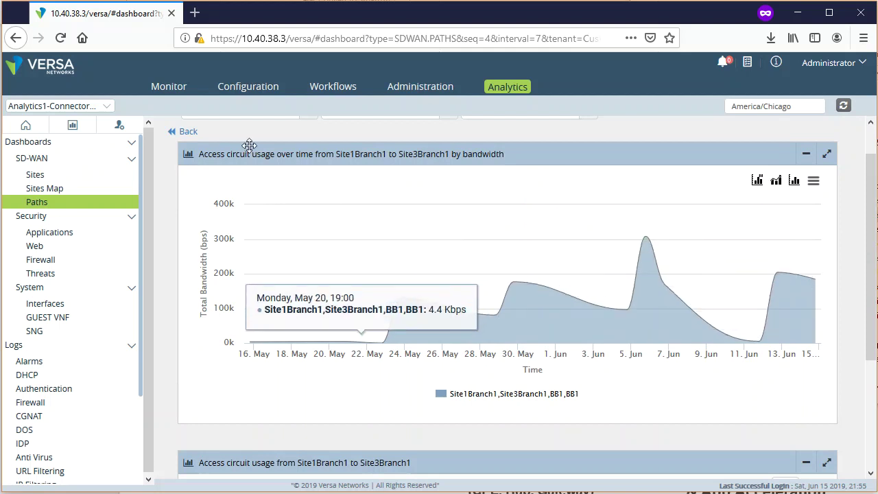
click(184, 132)
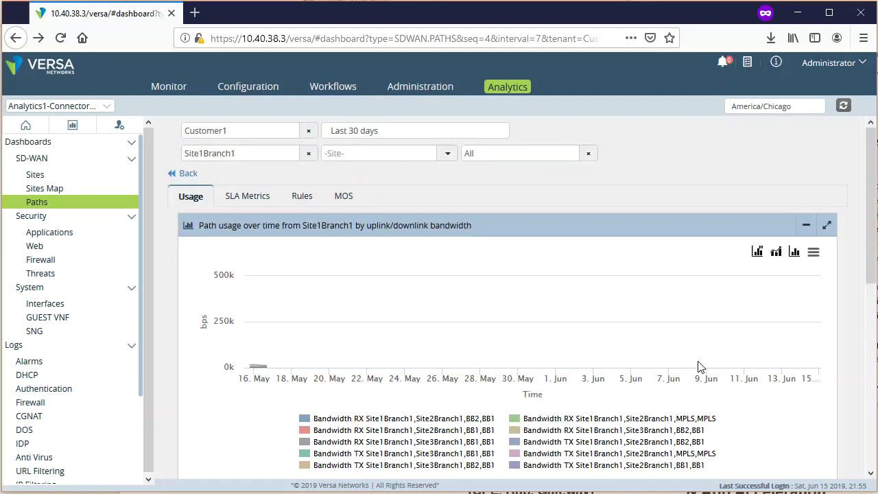
- Open SLA Metrics, keep Access Circuit at All, and choose Site3Branch1 as the To Site
click(253, 199)
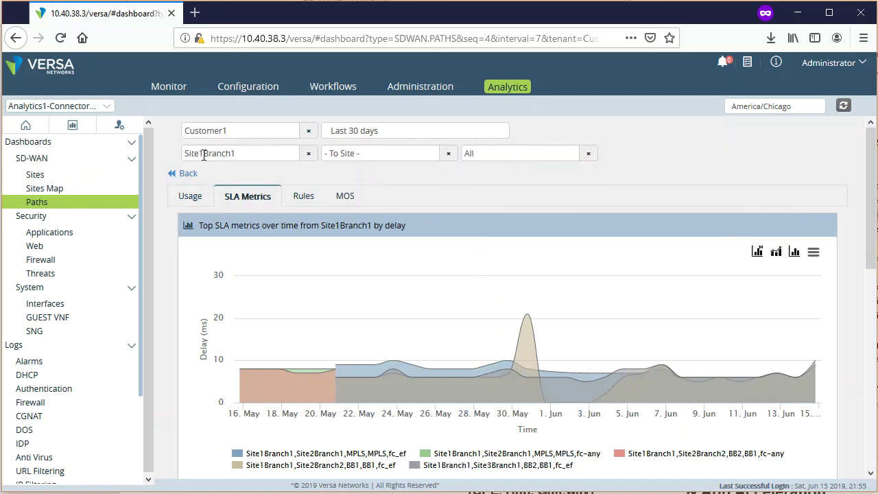
click(588, 153)
click(588, 158)
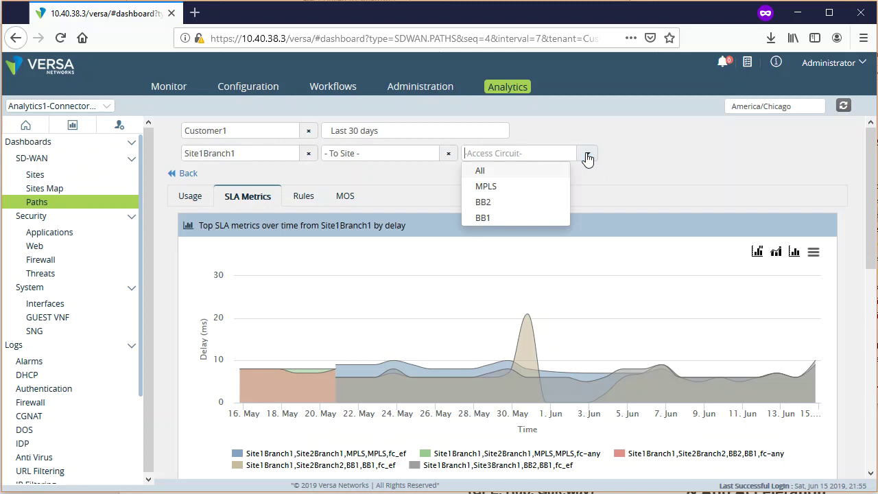
click(557, 157)
click(574, 163)
click(545, 172)
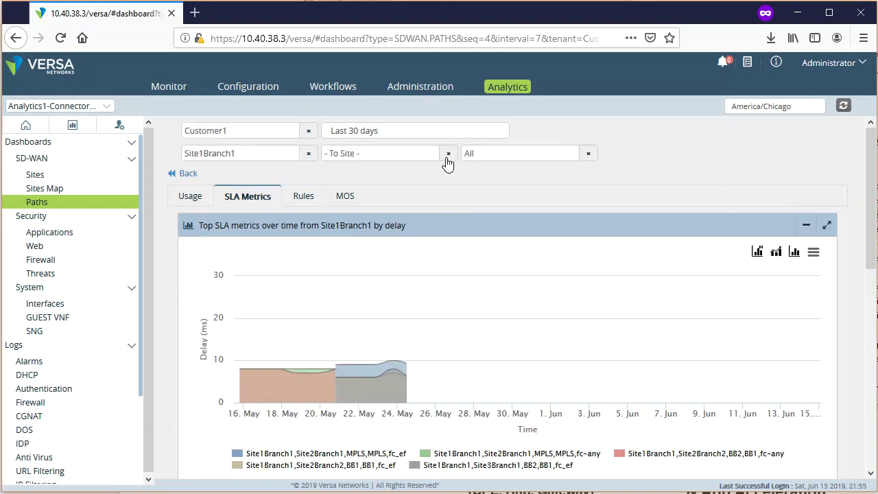
click(447, 155)
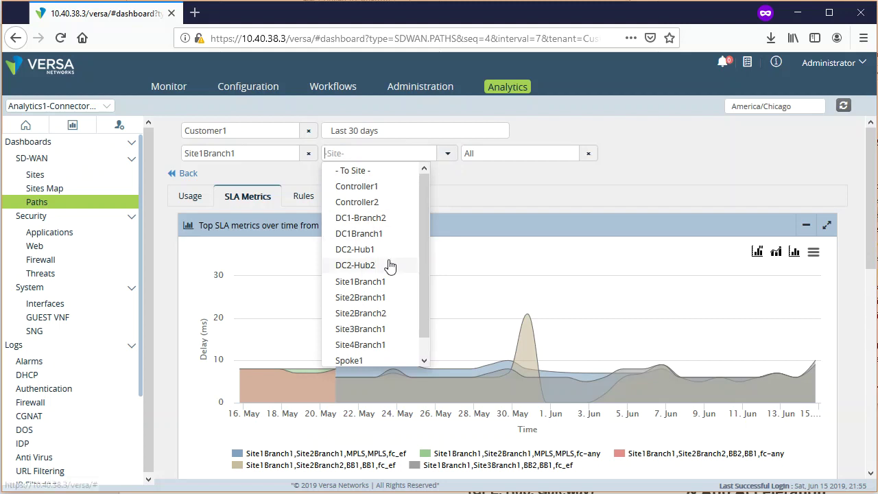
scroll(387, 334, down, 1)
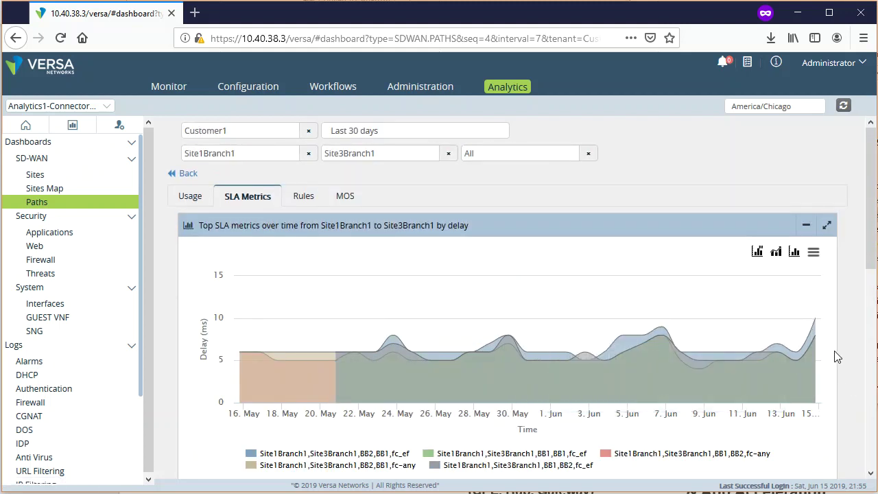
- Keep delay as the charted SLA metric
click(758, 252)
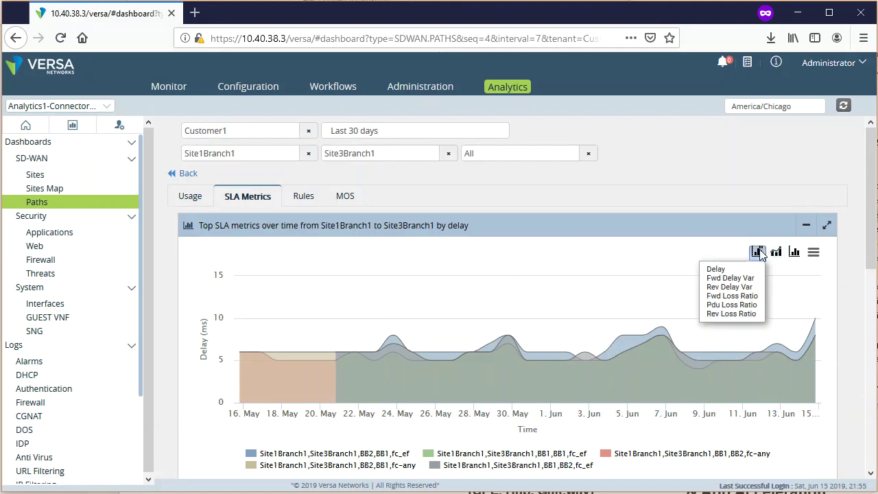
click(723, 269)
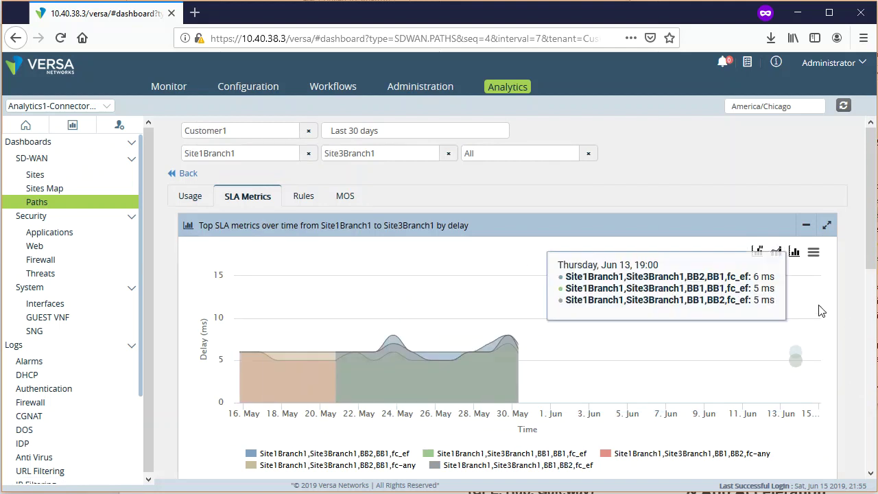
scroll(870, 206, down, 2)
- Toggle the delay series until only the BB1,BB2,fc-any path class remains plotted
click(605, 368)
click(453, 380)
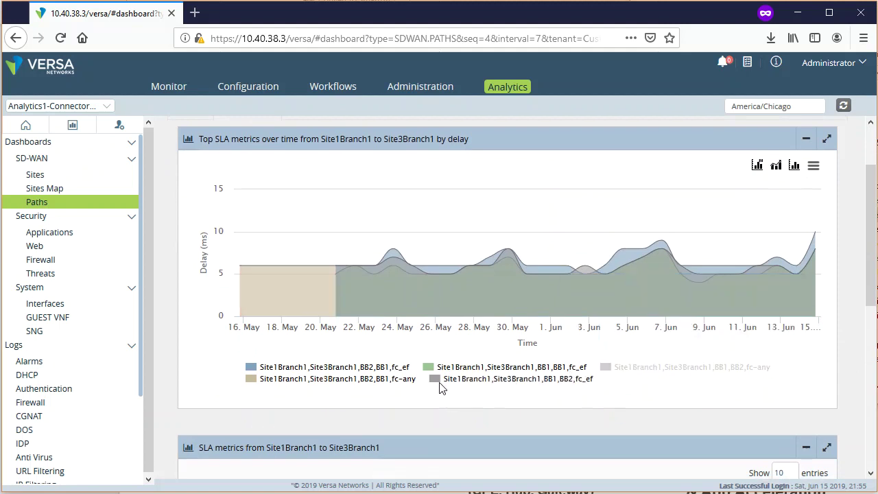
click(434, 381)
click(425, 370)
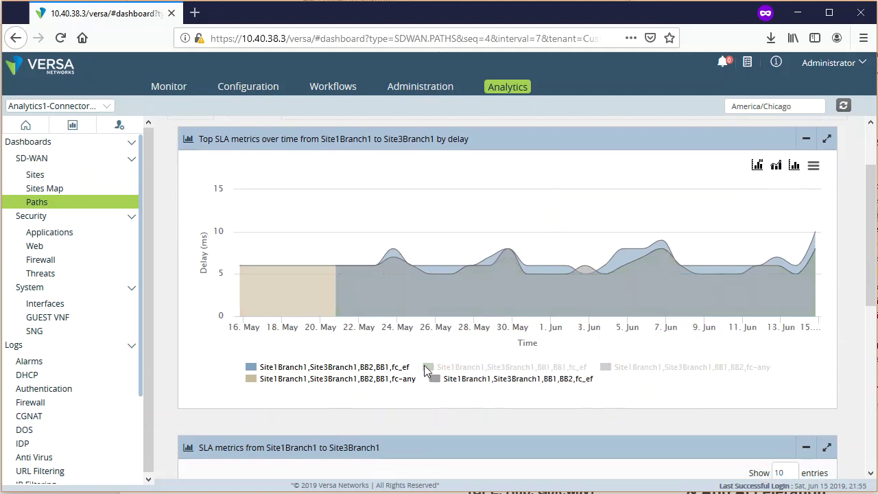
click(467, 385)
click(267, 388)
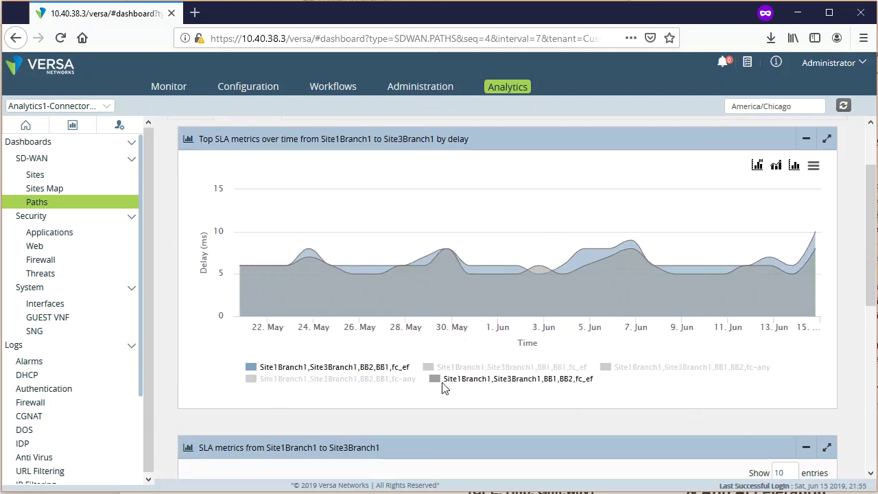
click(434, 379)
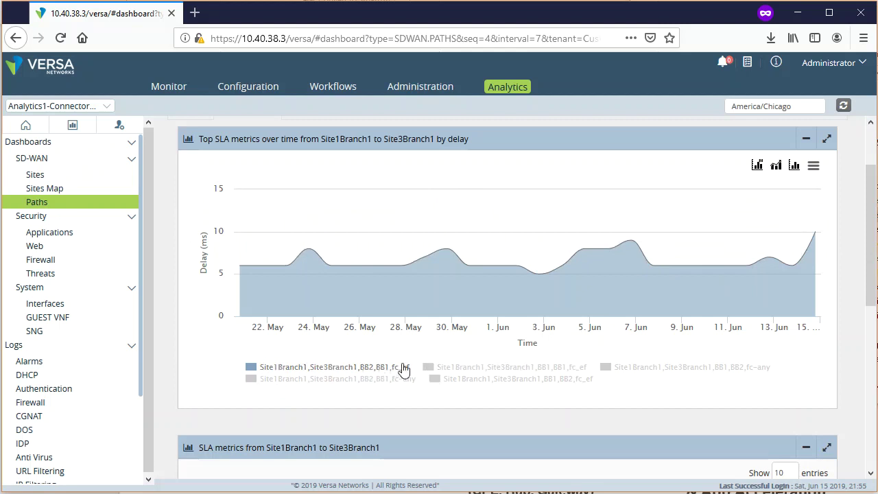
click(431, 374)
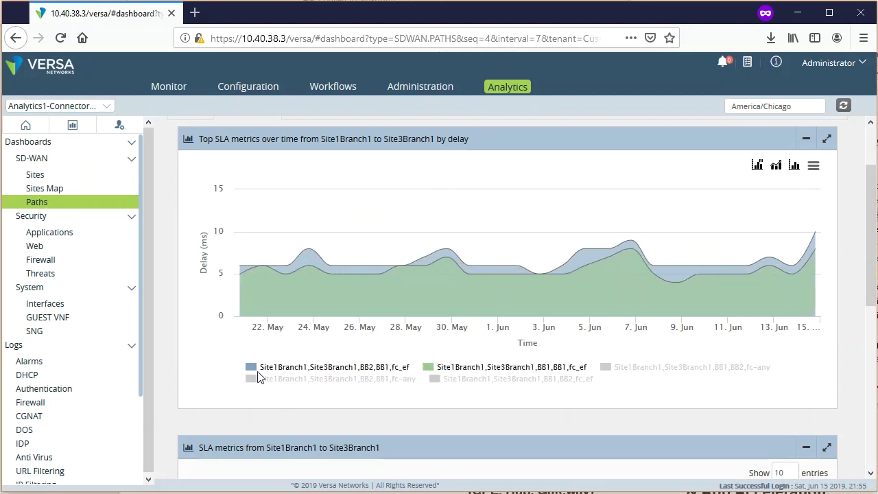
click(261, 368)
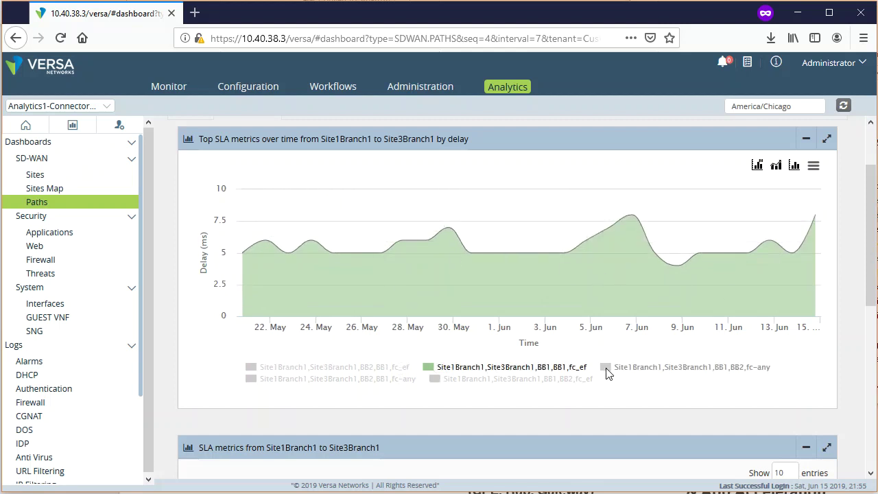
click(606, 369)
click(428, 369)
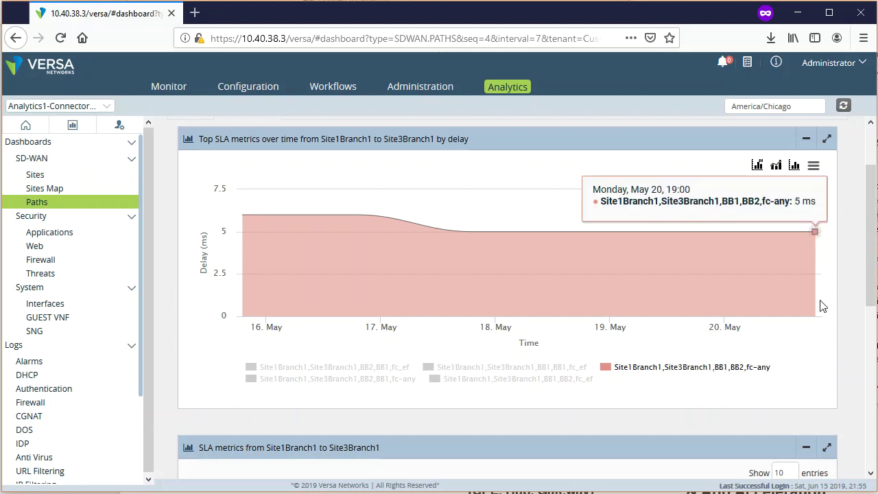
scroll(871, 304, up, 2)
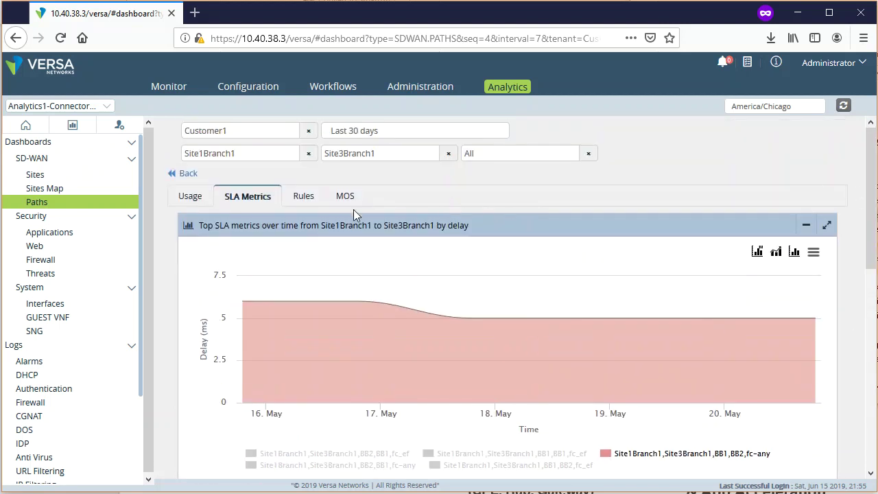
- Show Rules usage and clear the Site3Branch1 To Site filter to include all destinations
click(304, 197)
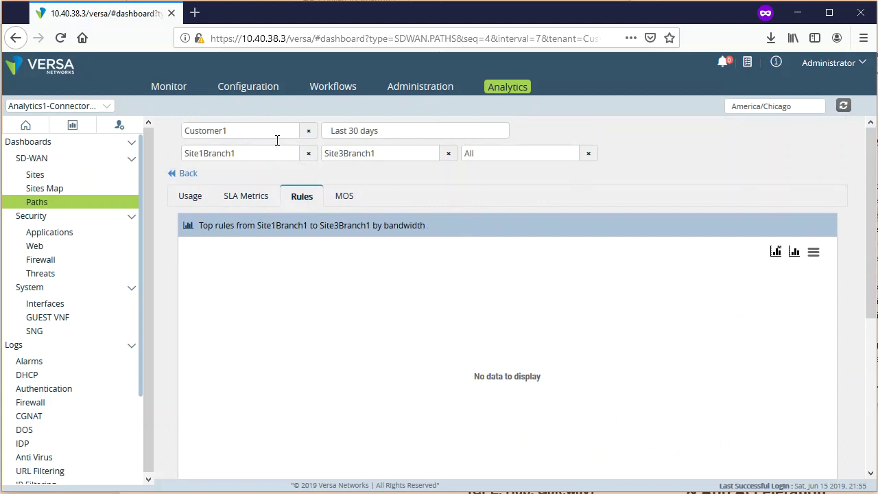
click(448, 154)
click(369, 172)
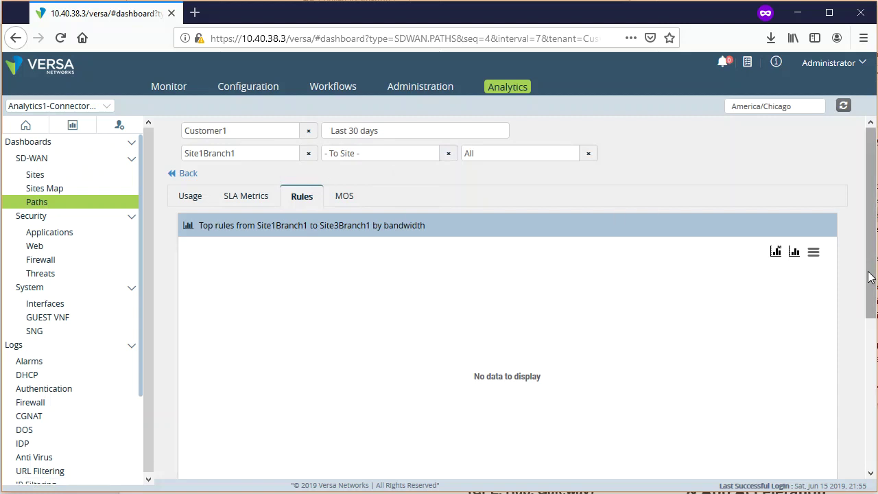
drag(869, 280, 863, 393)
scroll(863, 393, up, 5)
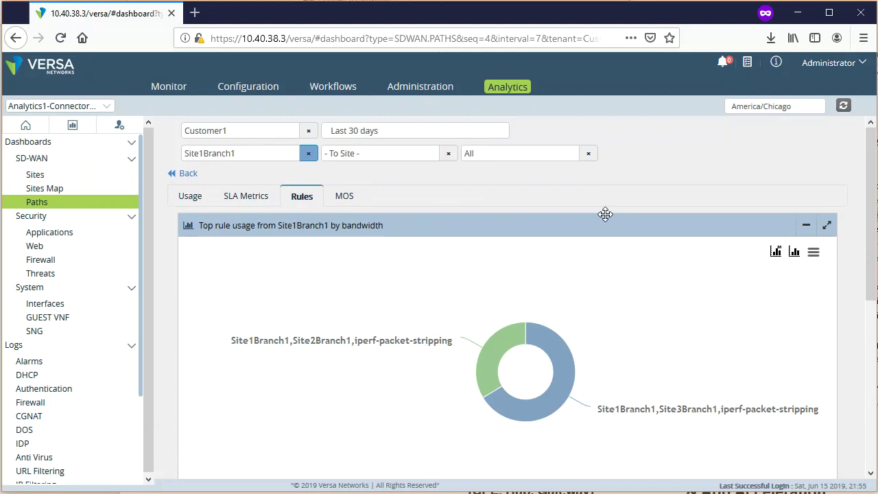
scroll(843, 278, down, 4)
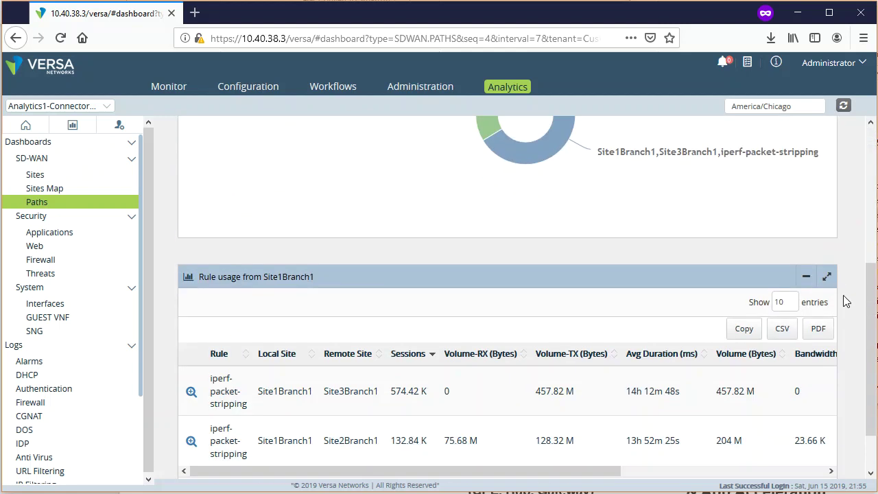
scroll(854, 316, up, 4)
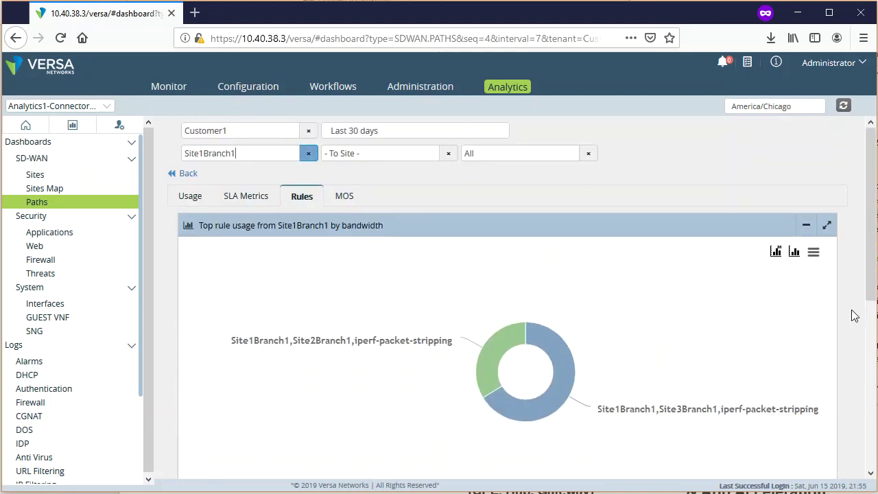
scroll(854, 316, down, 2)
scroll(854, 315, up, 2)
drag(873, 280, 871, 363)
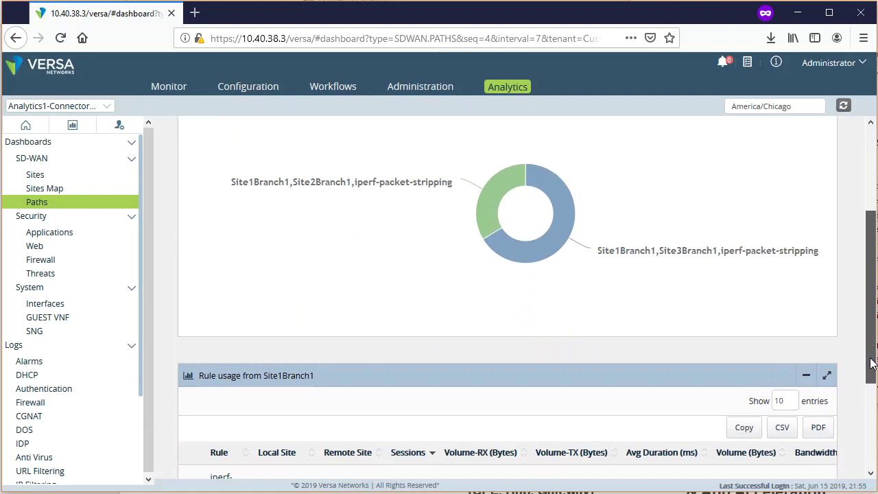
drag(872, 363, 872, 282)
- Measure rule usage by Sessions, led by iperf-packet-stripping at 574.42 K sessions
mouse_move(563, 377)
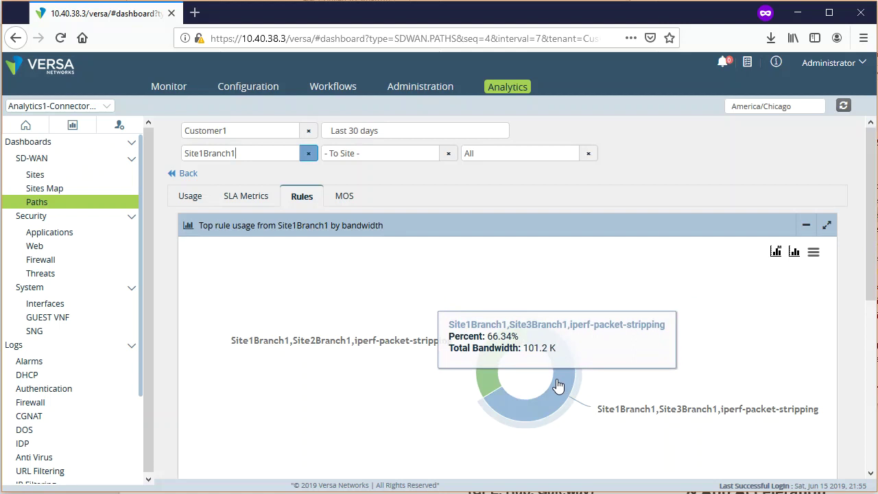
click(777, 253)
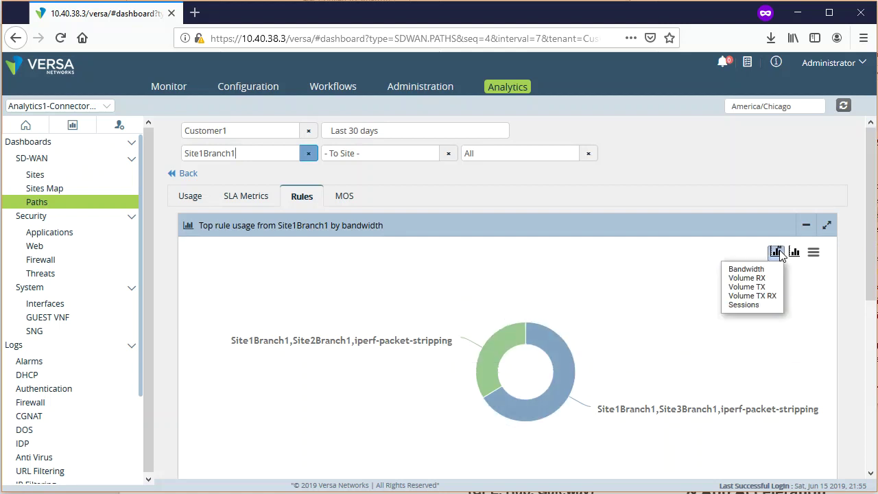
click(754, 305)
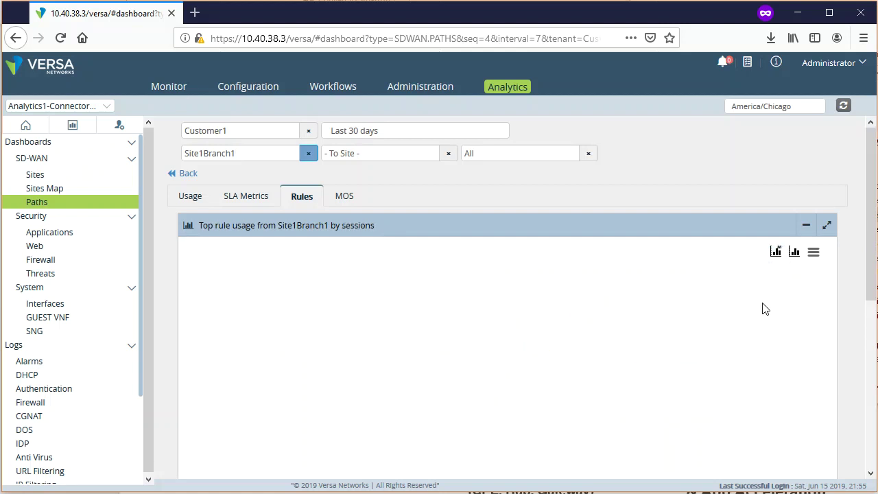
mouse_move(582, 447)
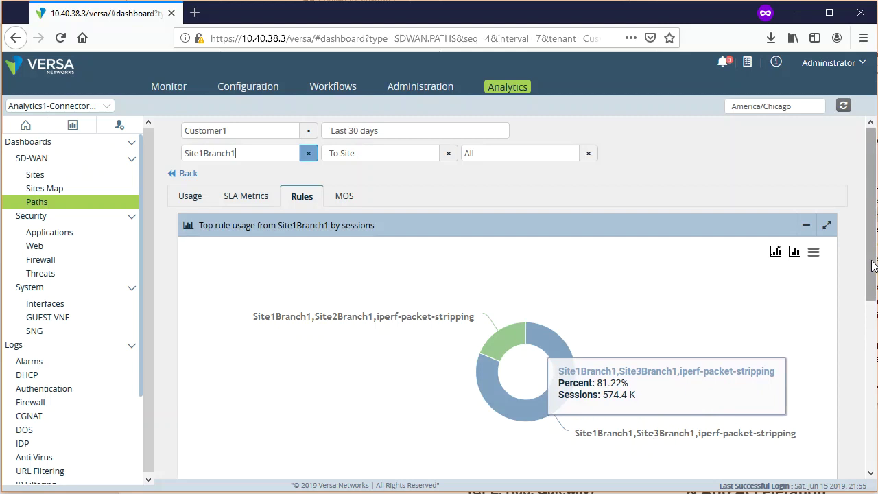
scroll(872, 267, down, 1)
scroll(507, 295, down, 5)
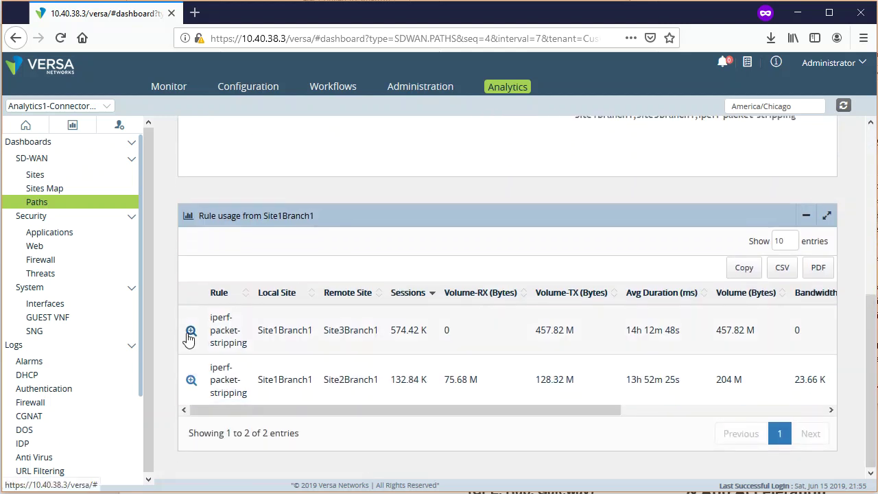
drag(764, 336, 621, 340)
click(850, 352)
scroll(265, 396, up, 2)
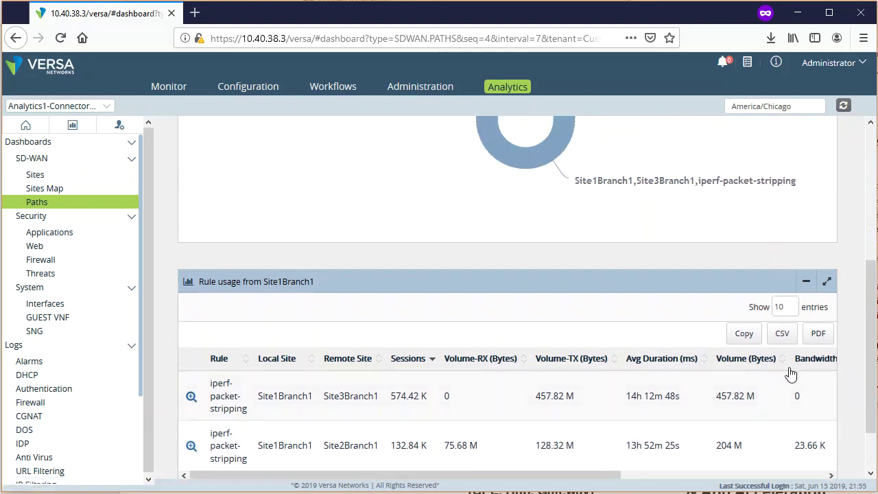
scroll(849, 369, up, 6)
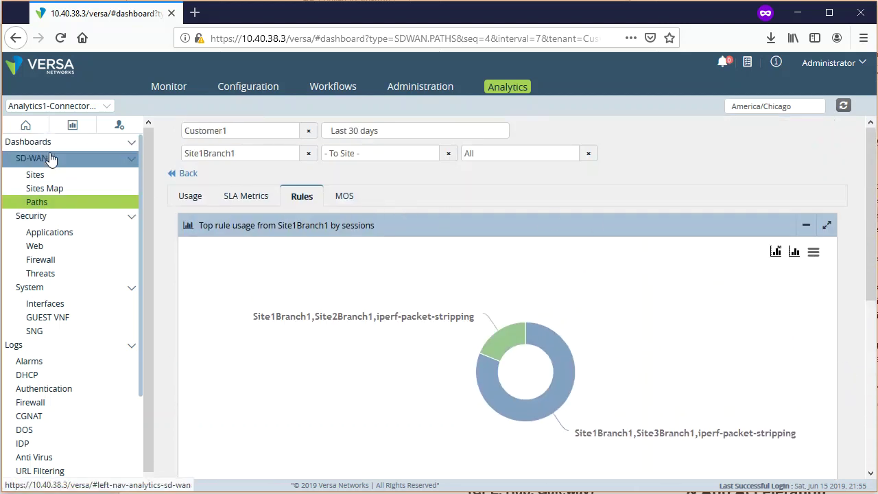
- Drill into Site3Branch1 from the Top sites donut on the SD-WAN overview
click(64, 175)
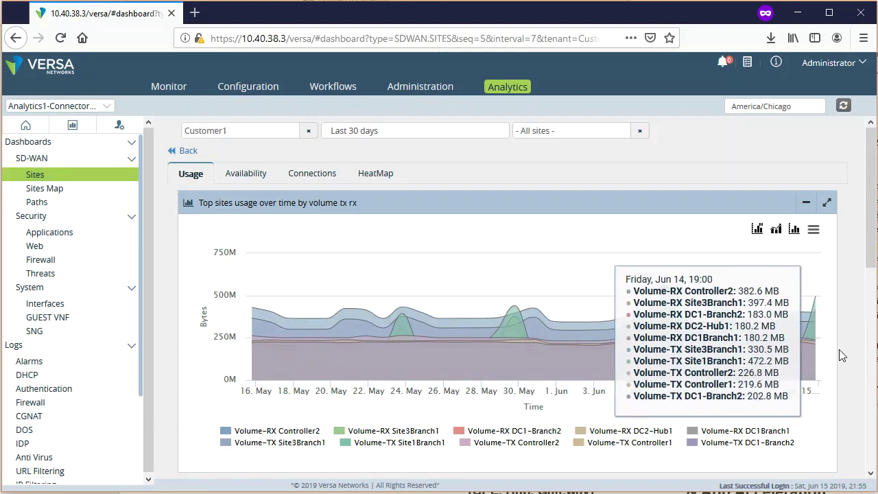
scroll(839, 349, down, 5)
scroll(849, 357, up, 5)
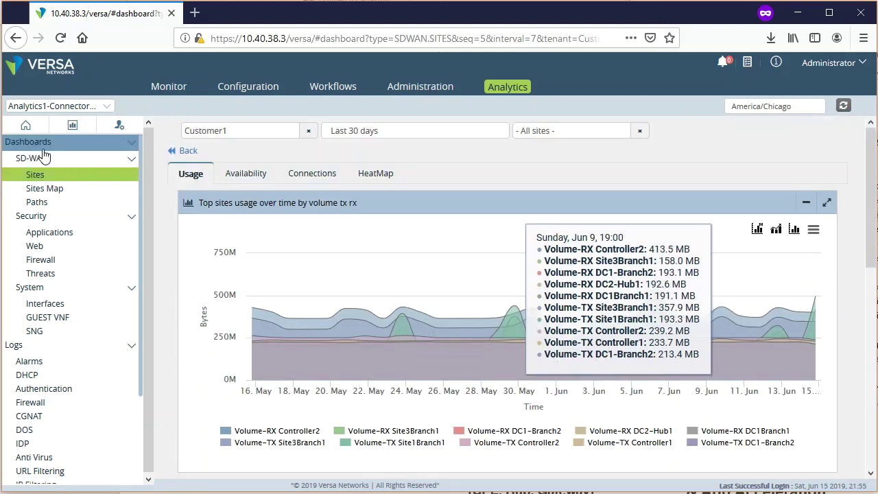
click(15, 143)
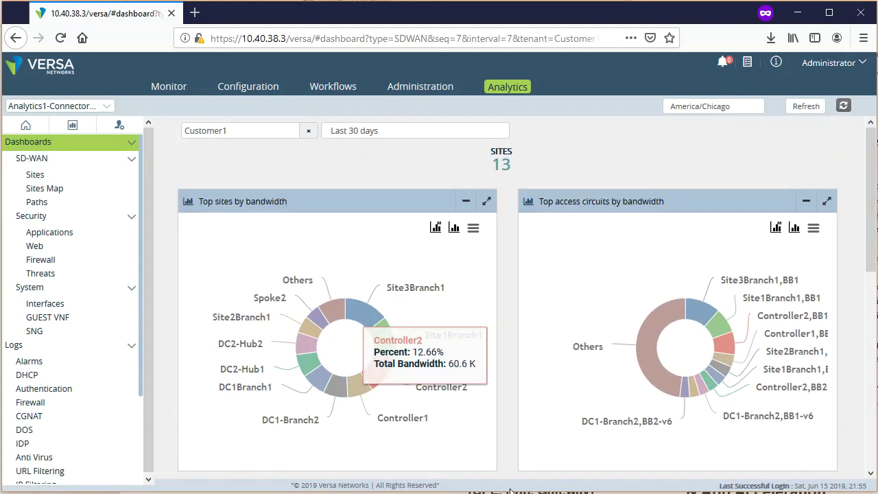
click(362, 313)
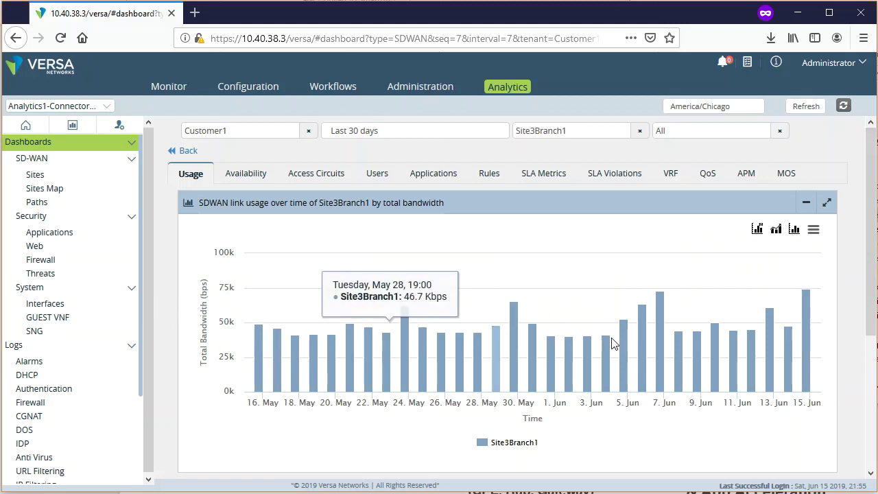
- Chart Site3Branch1's usage as Volume TX RX instead of uplink/downlink bandwidth
mouse_move(872, 298)
mouse_down()
mouse_move(871, 424)
mouse_move(871, 296)
mouse_up()
click(757, 230)
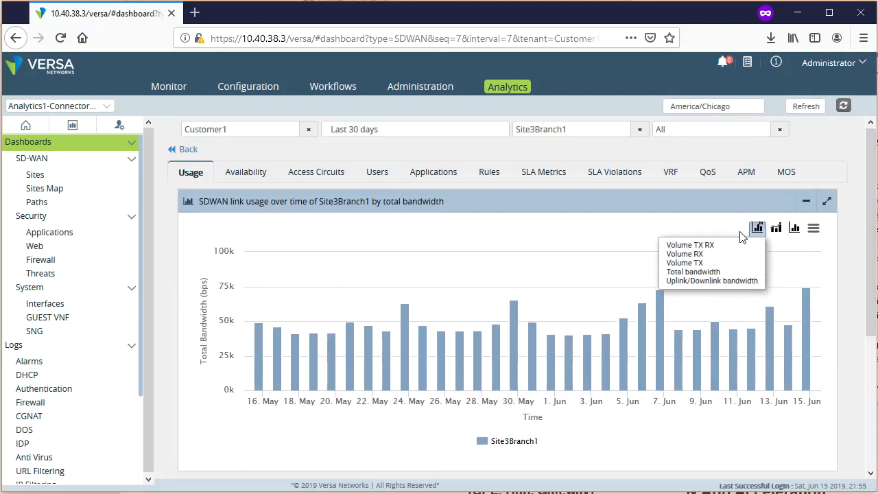
click(741, 281)
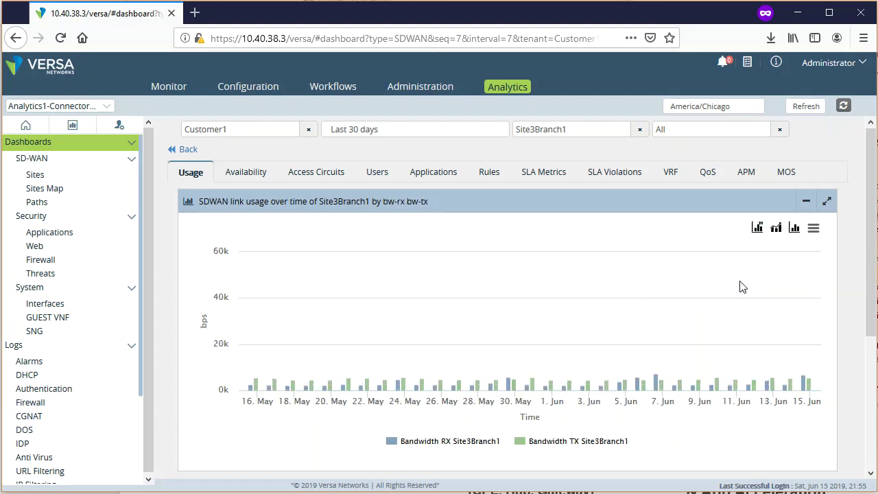
click(758, 230)
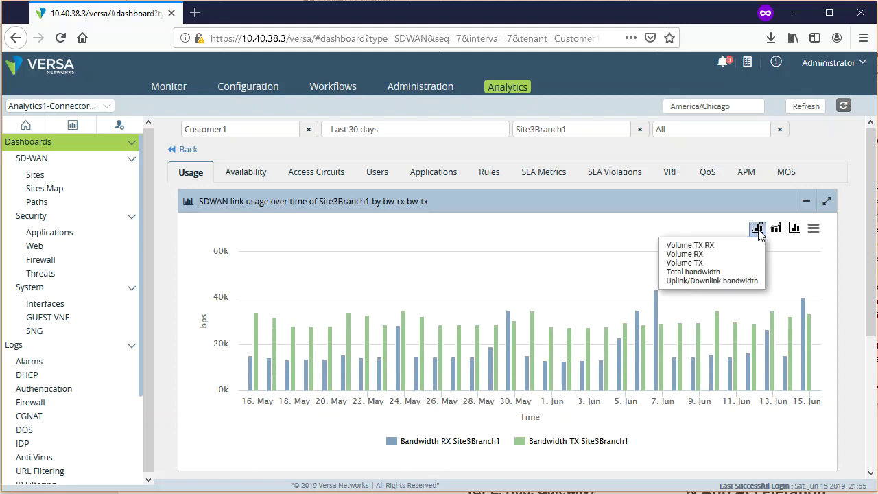
click(744, 246)
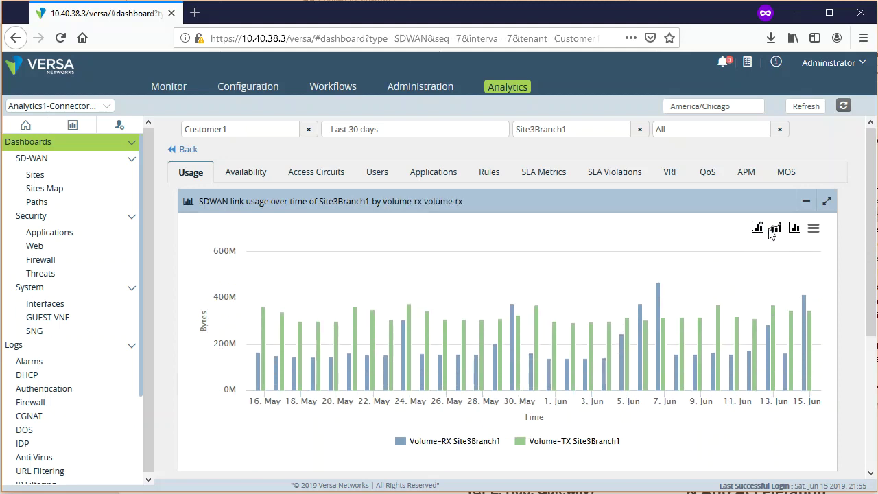
click(776, 230)
click(610, 452)
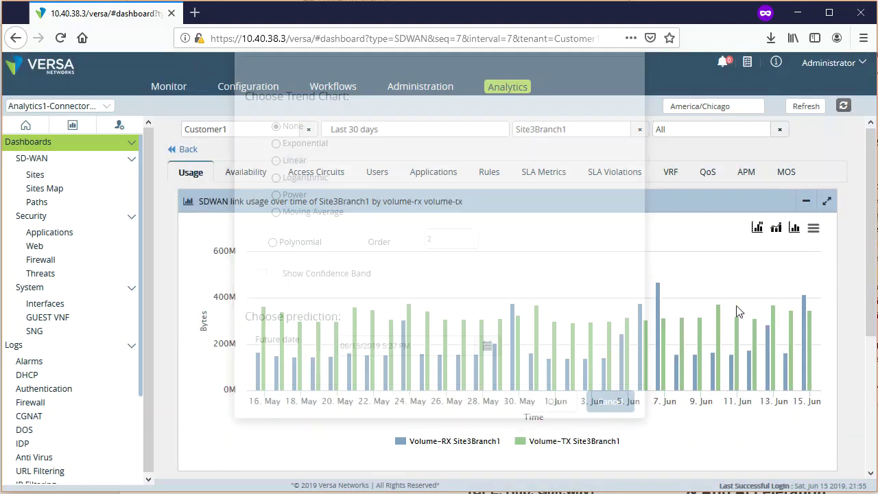
click(793, 227)
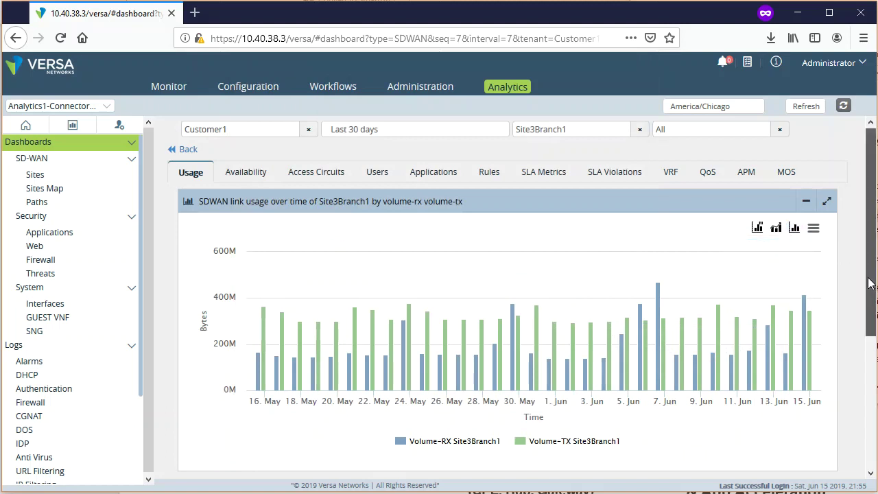
drag(870, 281, 874, 420)
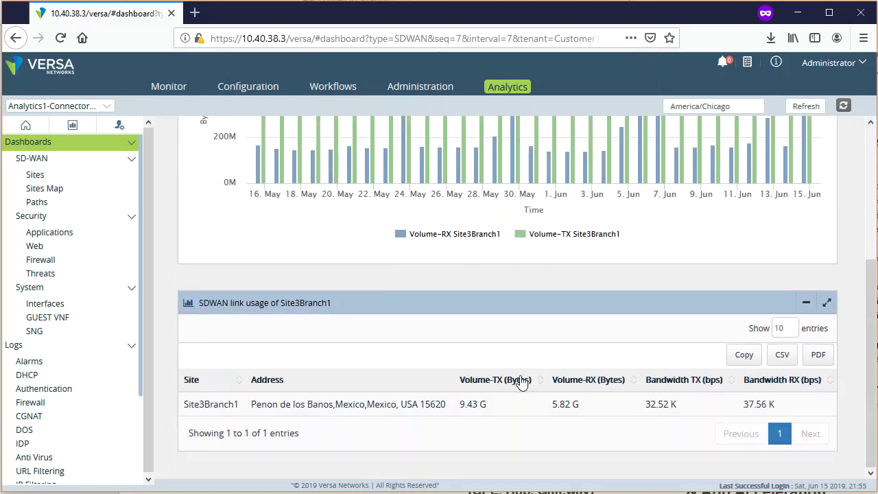
- Highlight the site's address in the table, then view Site3Branch1's availability
drag(251, 406, 468, 398)
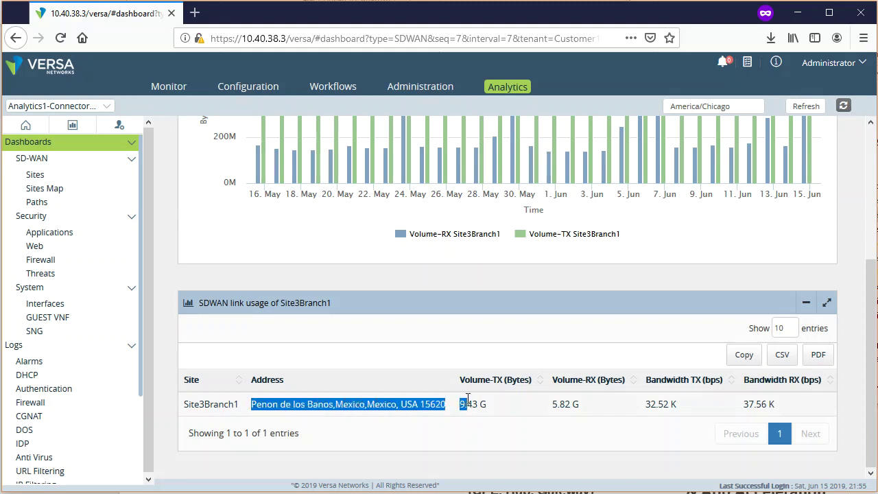
click(287, 406)
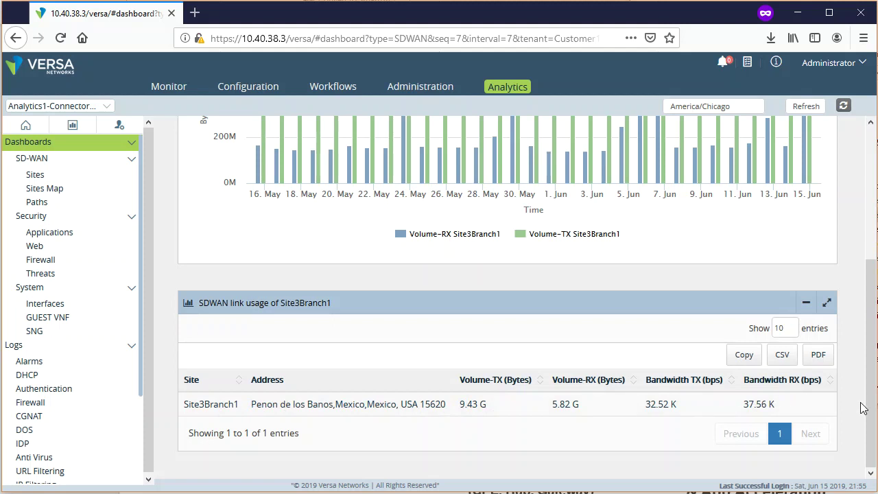
scroll(870, 411, up, 3)
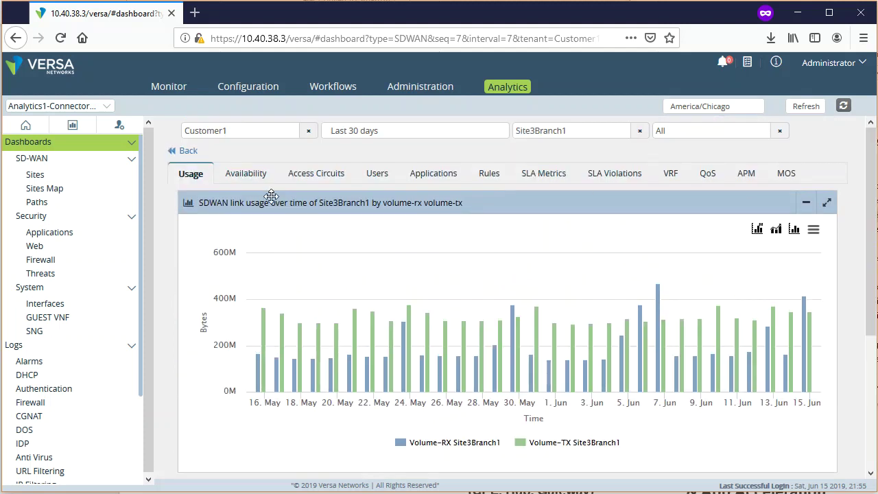
click(245, 179)
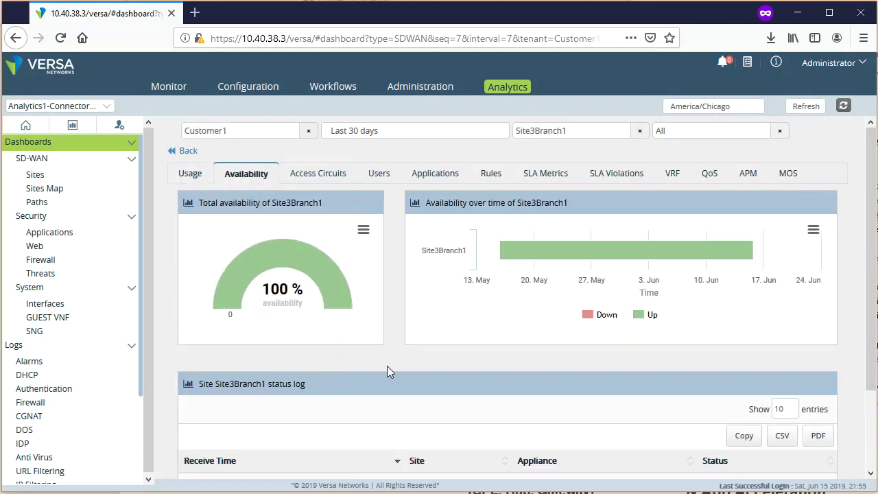
- Keep the time range unchanged and show per-access-circuit bandwidth for BB1 and BB2
click(369, 130)
click(369, 130)
click(309, 177)
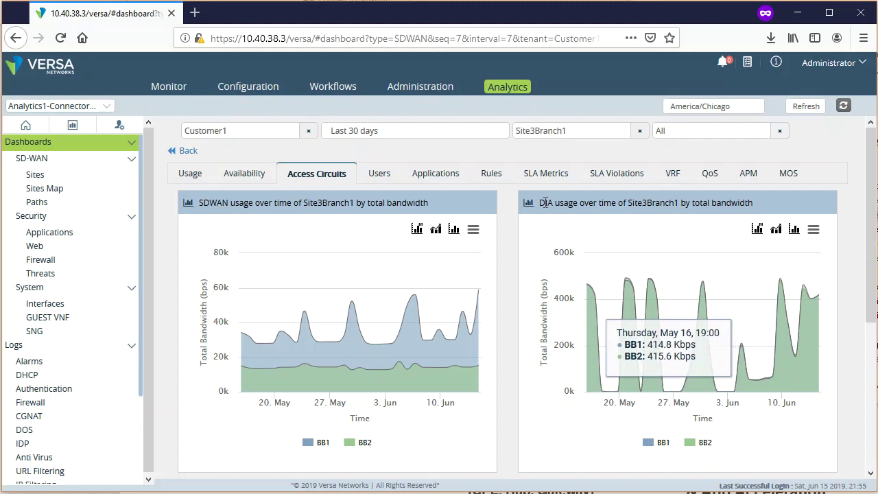
- Toggle the BB1 and BB2 series off and back on in the DIA chart
drag(544, 203, 726, 203)
click(658, 444)
click(699, 442)
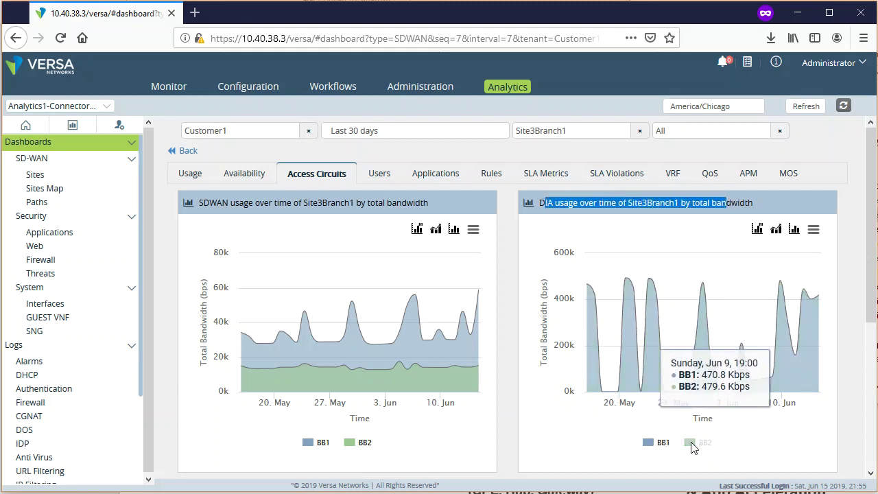
click(696, 442)
click(649, 444)
click(649, 445)
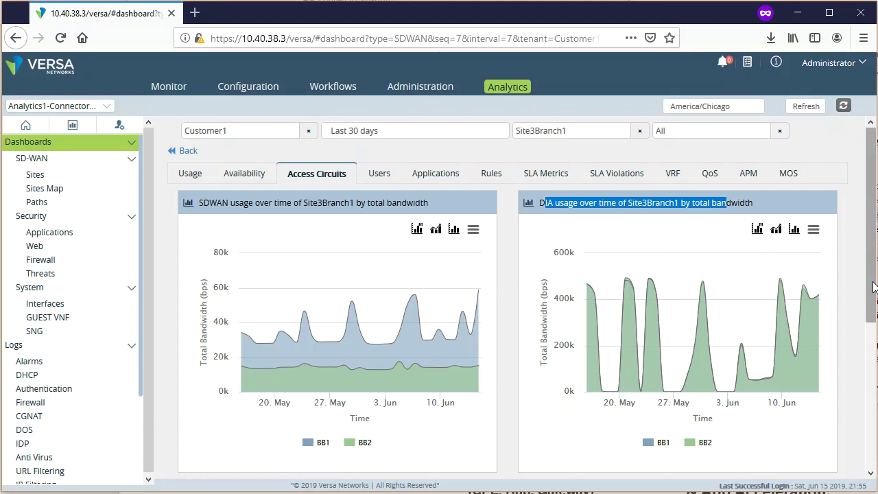
- Review the access circuit tables, then bring up Site3Branch1's top users
drag(873, 286, 874, 329)
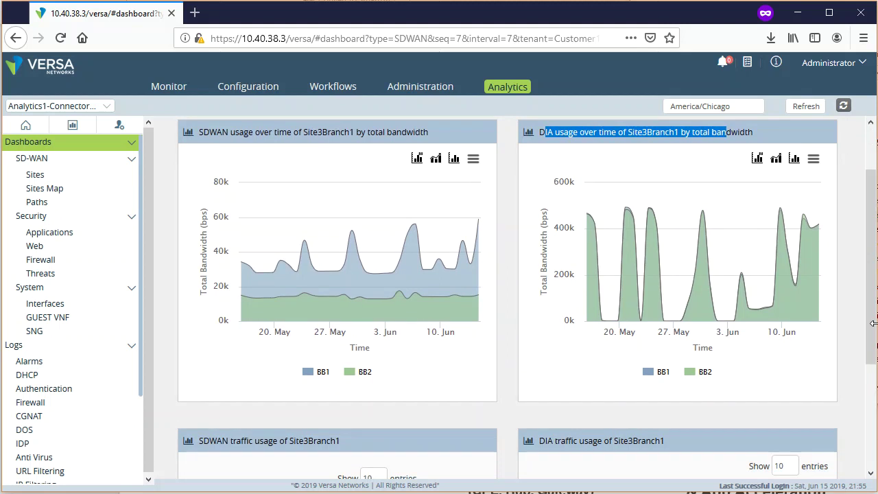
drag(874, 328, 866, 442)
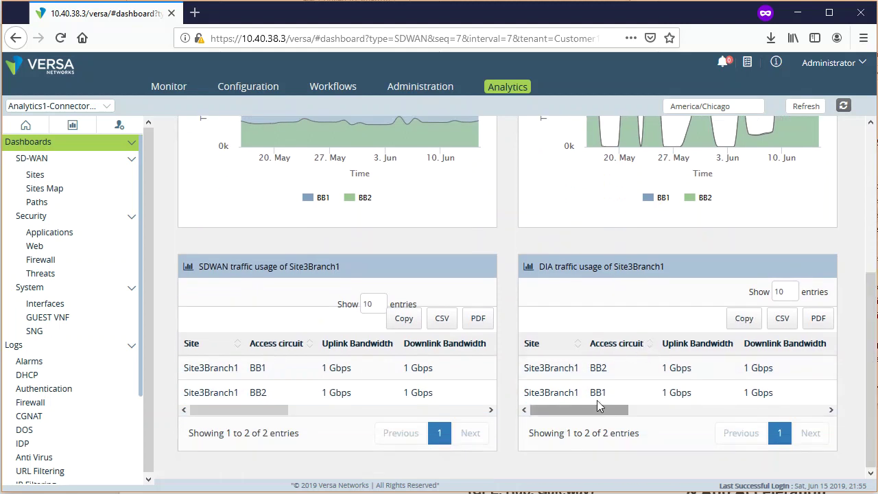
drag(612, 377, 582, 373)
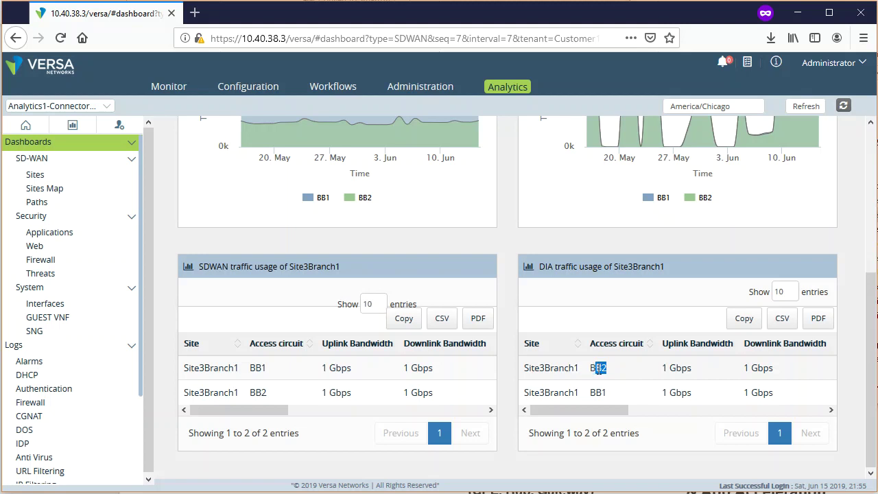
click(618, 376)
drag(591, 409, 666, 418)
drag(671, 413, 548, 415)
scroll(505, 433, up, 4)
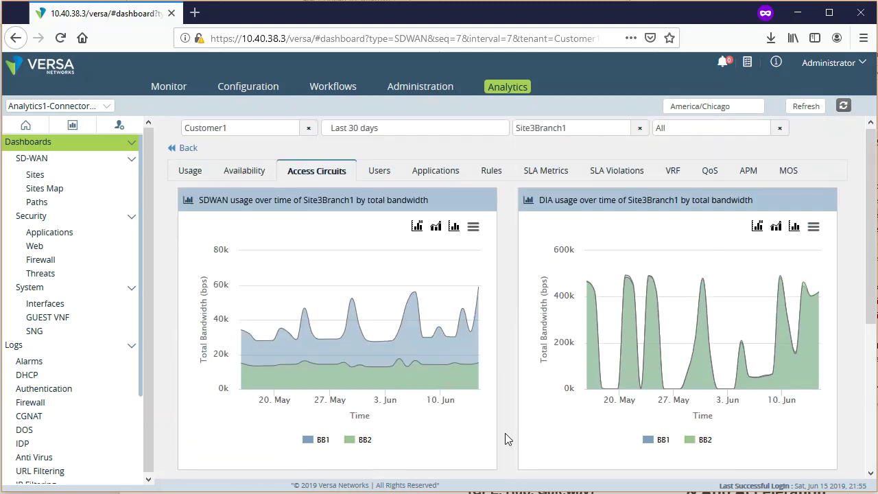
click(379, 172)
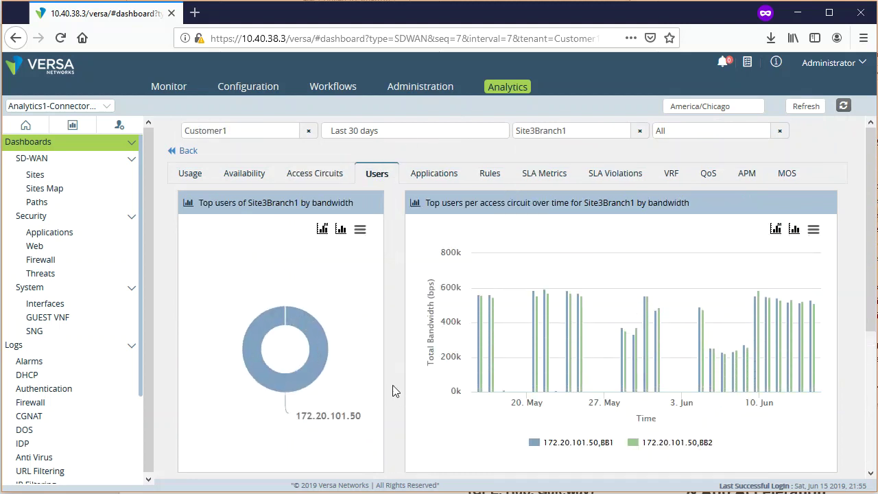
- Check 172.20.101.50's 99.36 G received volume and open that user's detail dashboard
mouse_move(301, 365)
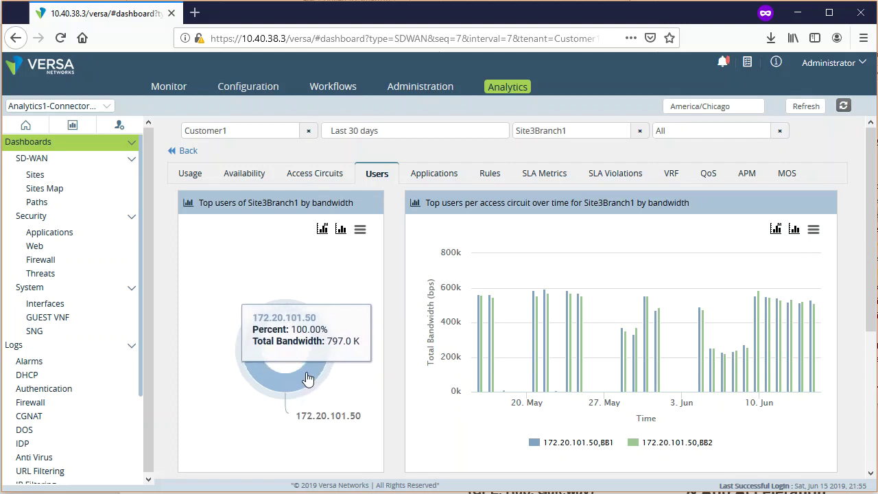
click(322, 231)
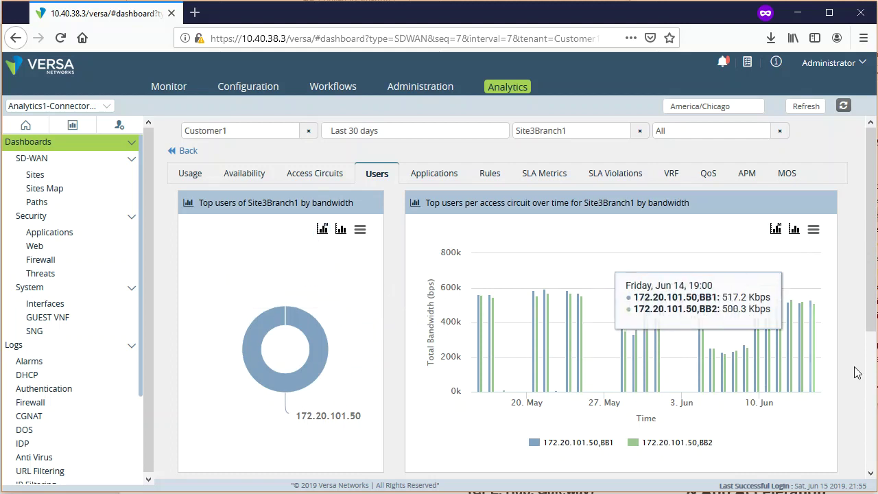
scroll(854, 364, down, 3)
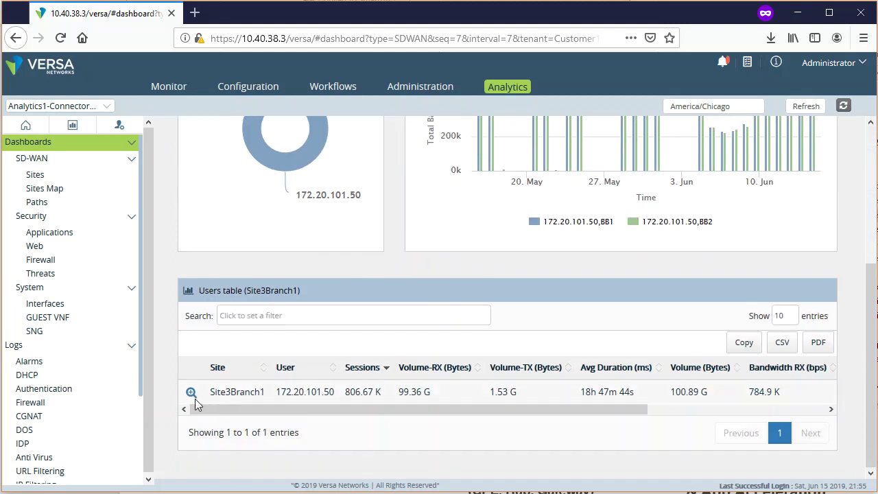
drag(281, 392, 379, 391)
click(495, 386)
click(453, 393)
drag(430, 393, 387, 394)
click(190, 392)
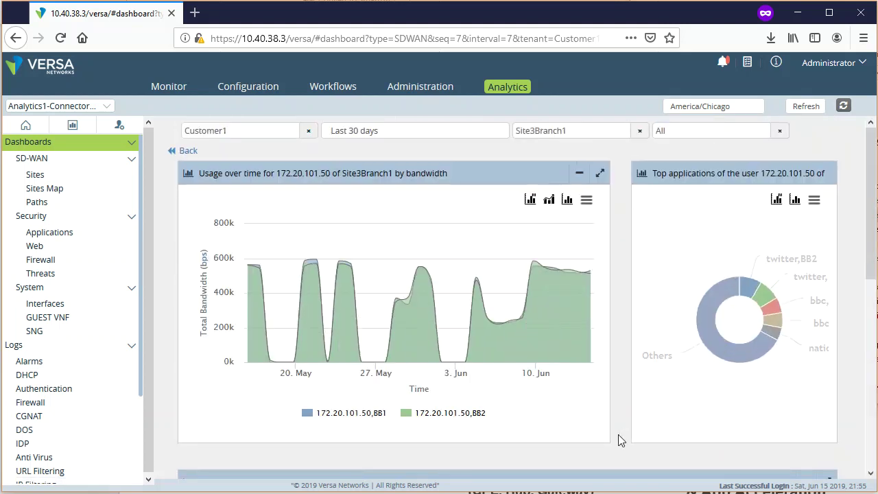
- Sort 172.20.101.50's applications by Volume-TX (Bytes) descending, led by espncricinfo at 88.45 M
scroll(611, 435, down, 3)
scroll(615, 433, up, 3)
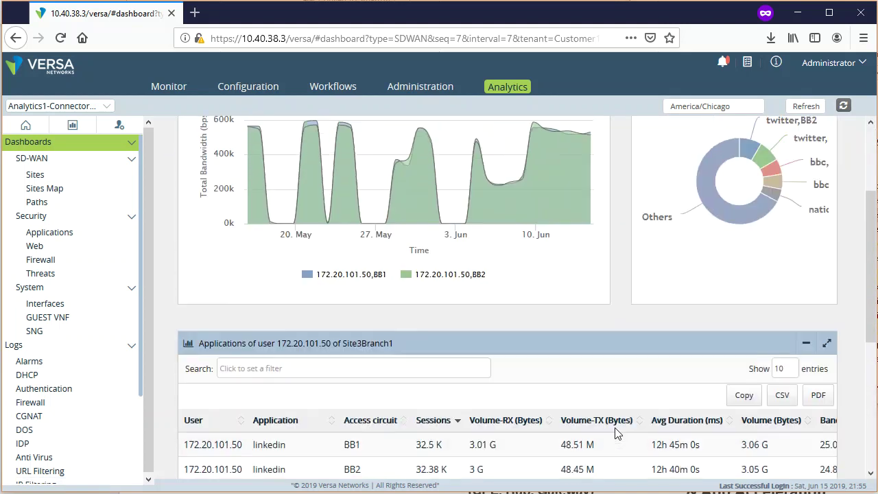
mouse_move(727, 306)
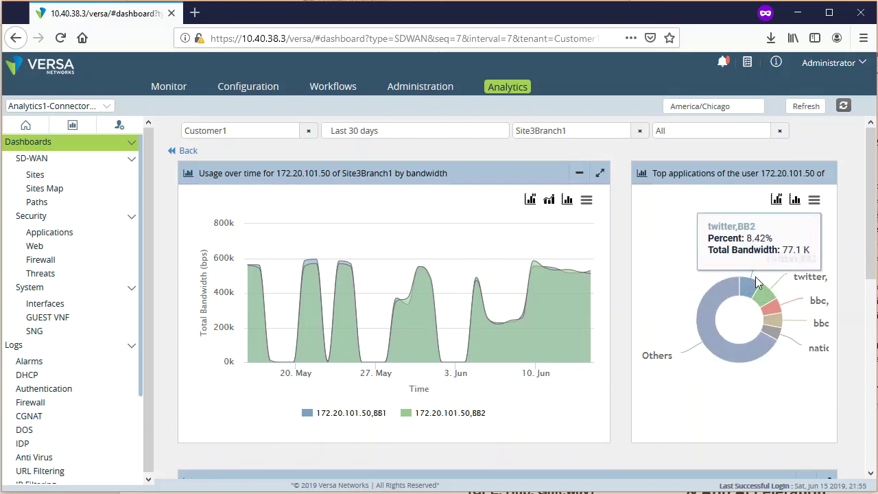
mouse_move(786, 333)
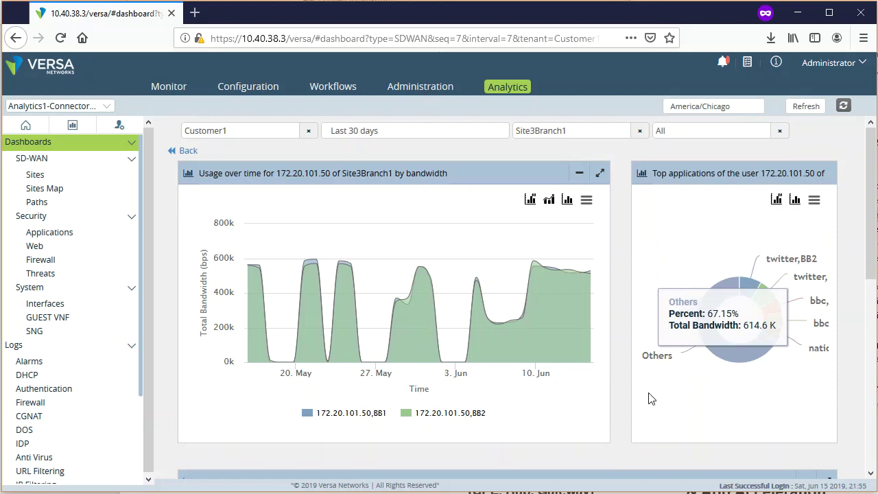
scroll(615, 450, down, 3)
scroll(615, 449, down, 5)
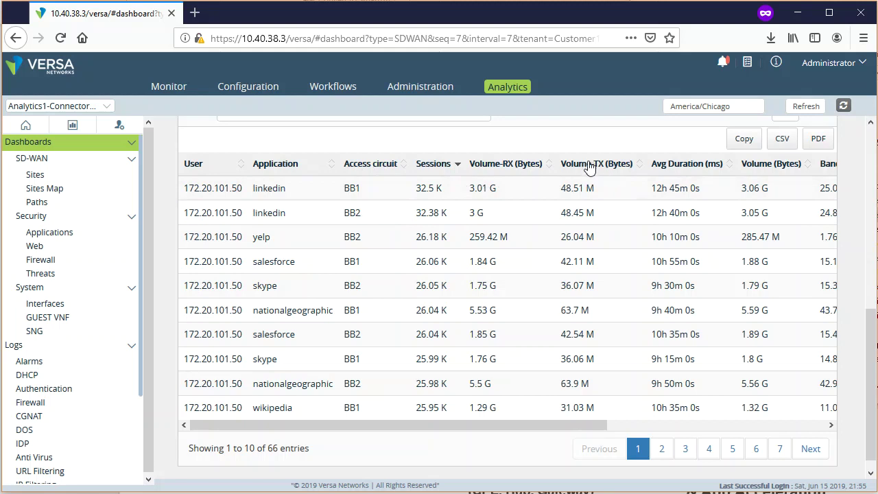
click(589, 165)
click(621, 170)
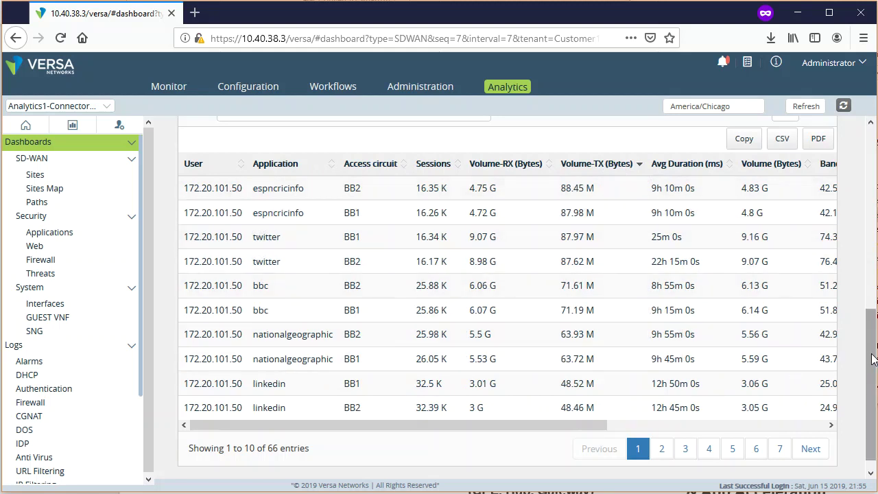
scroll(845, 352, up, 6)
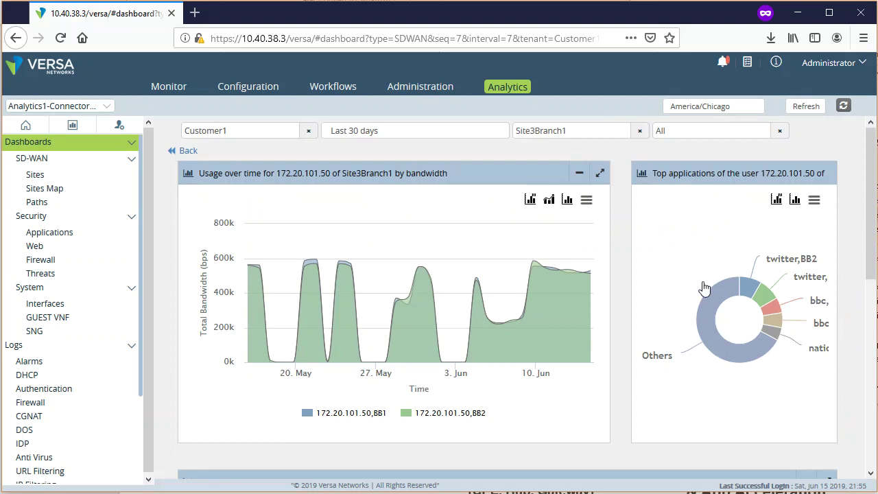
- Return to Site3Branch1's users, then inspect its top applications donut led by twitter at 16.80%
click(187, 157)
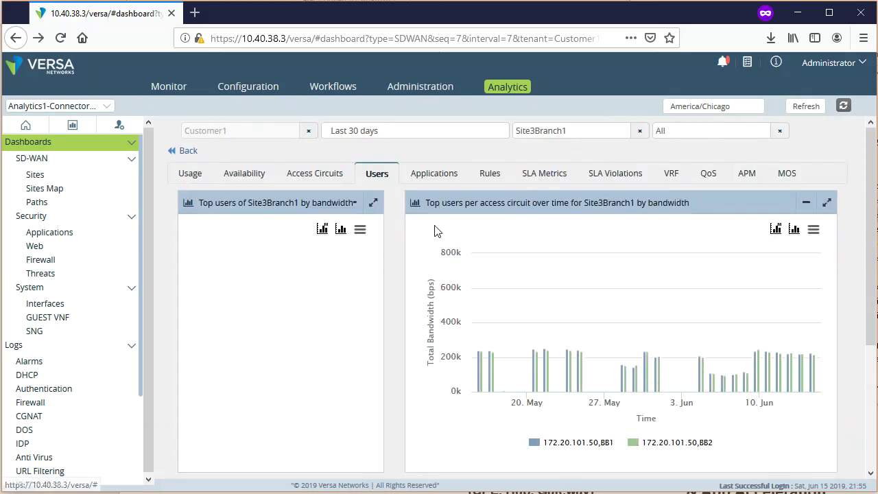
scroll(405, 294, down, 4)
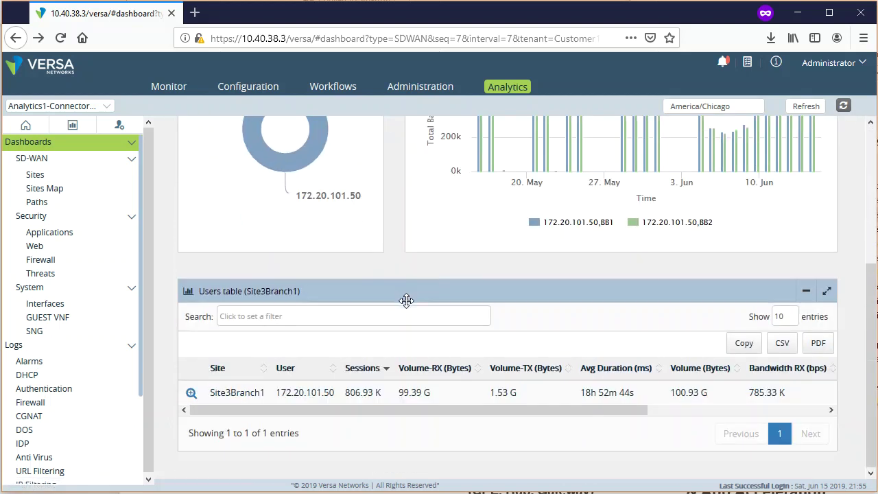
scroll(406, 296, up, 4)
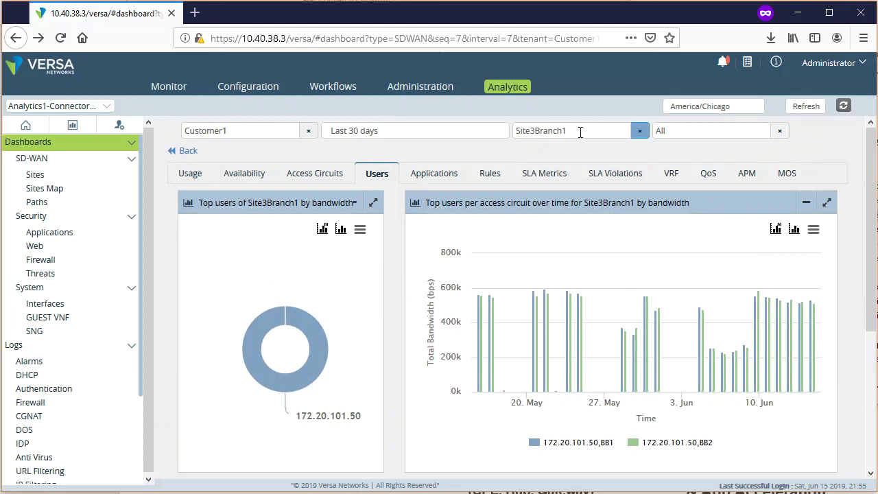
click(432, 175)
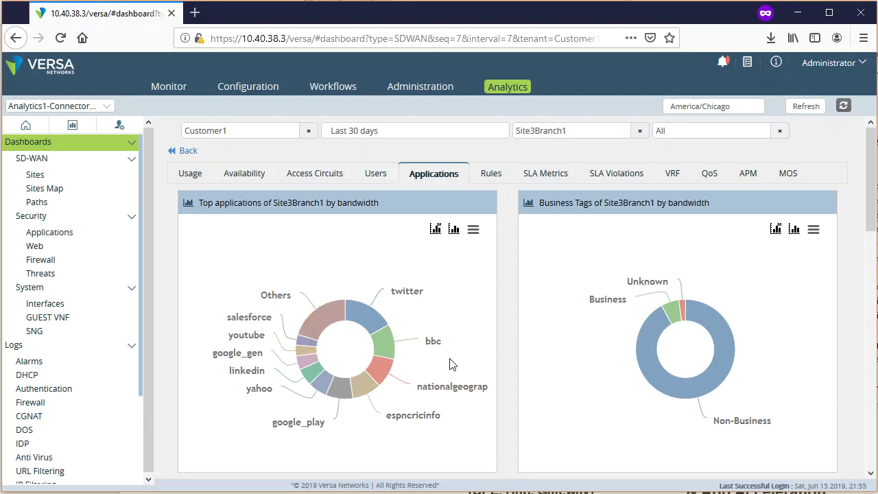
mouse_move(361, 324)
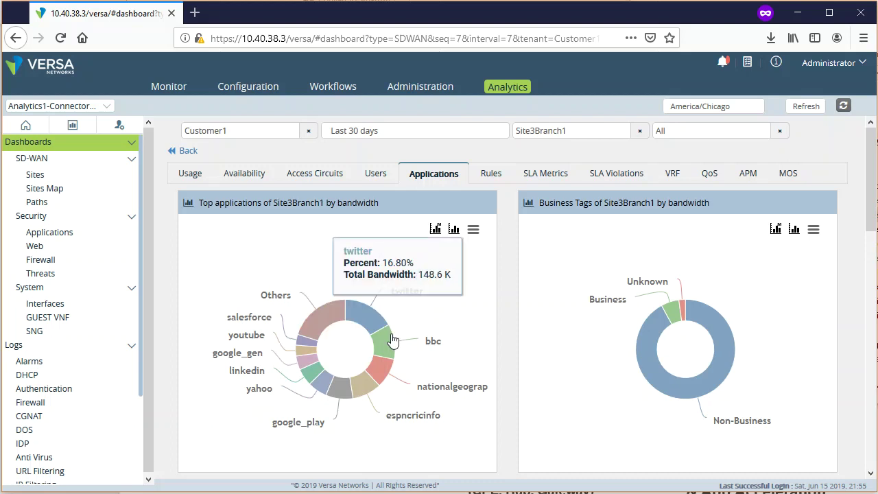
mouse_move(379, 353)
click(381, 352)
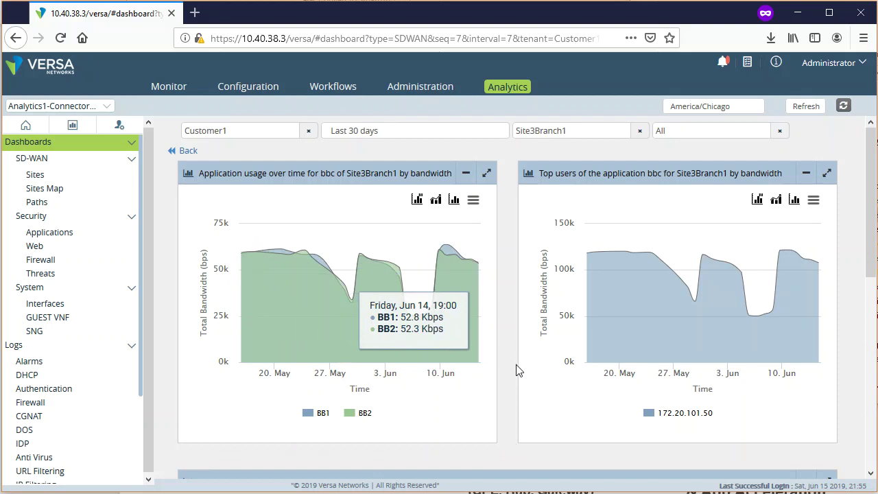
scroll(515, 371, down, 3)
scroll(513, 380, down, 2)
scroll(513, 379, up, 3)
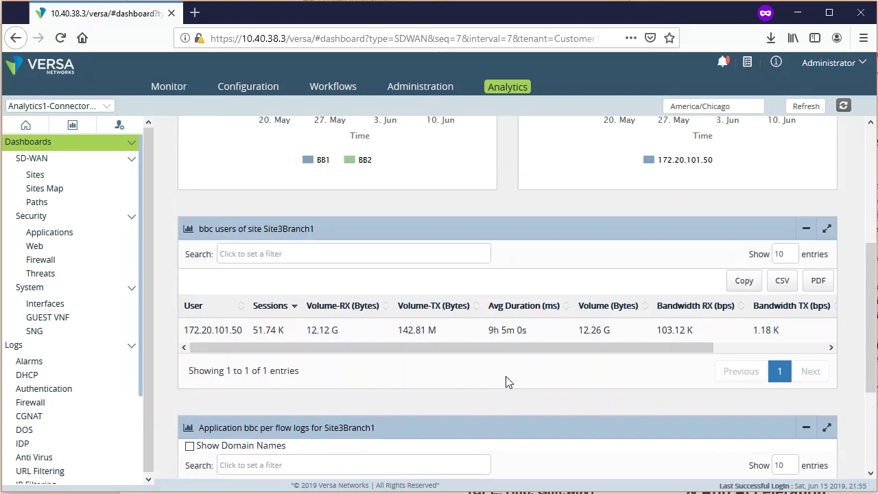
drag(239, 396, 415, 389)
click(462, 391)
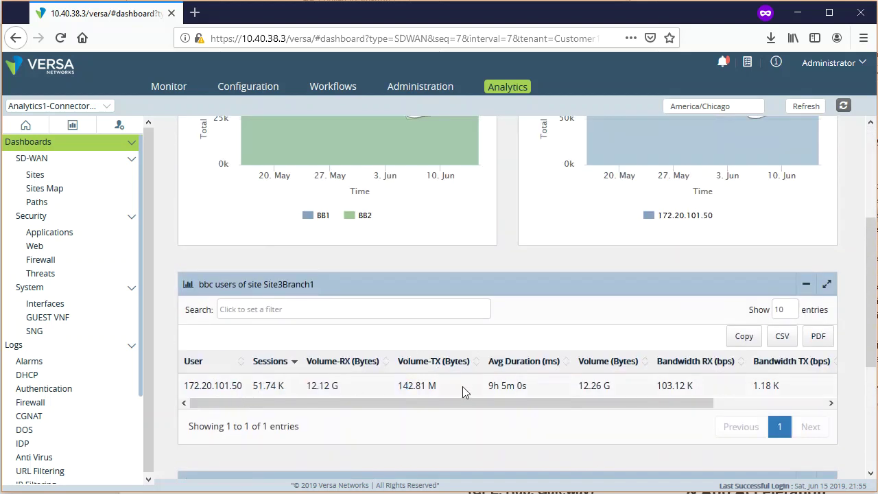
scroll(384, 261, up, 4)
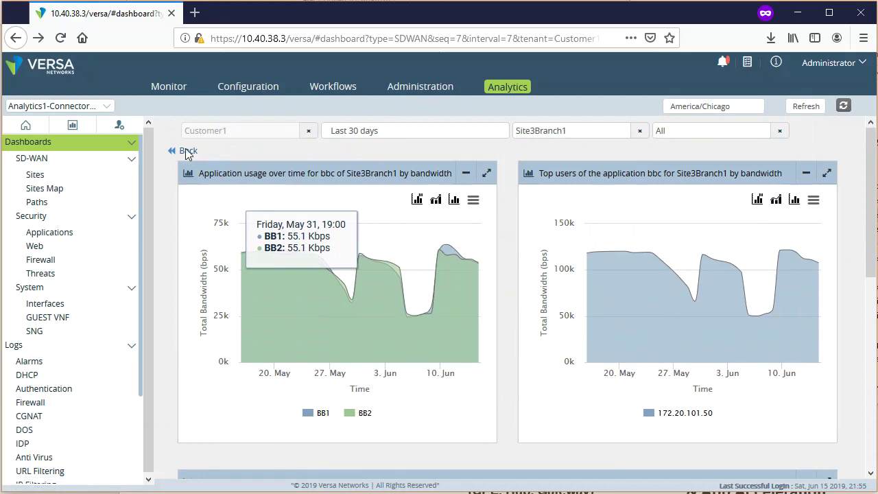
click(177, 150)
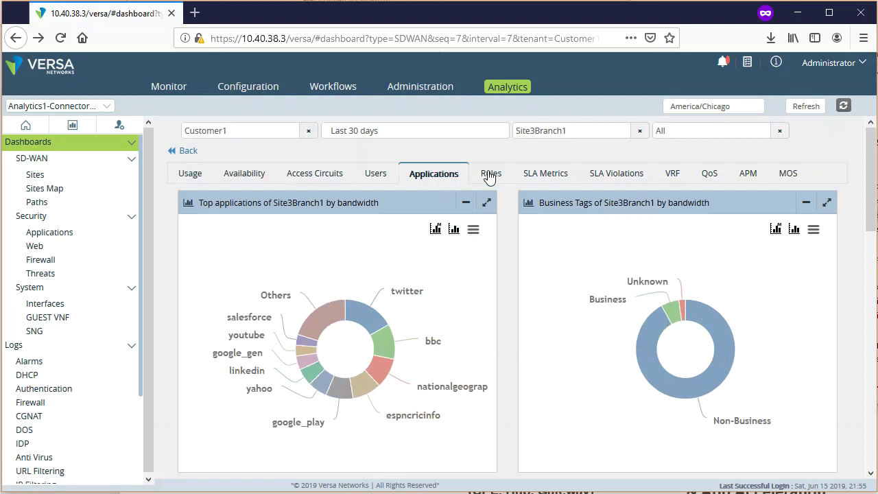
- Zoom Site3Branch1's application bandwidth chart into Jun 8–13, then show its empty Rules usage
scroll(514, 434, down, 6)
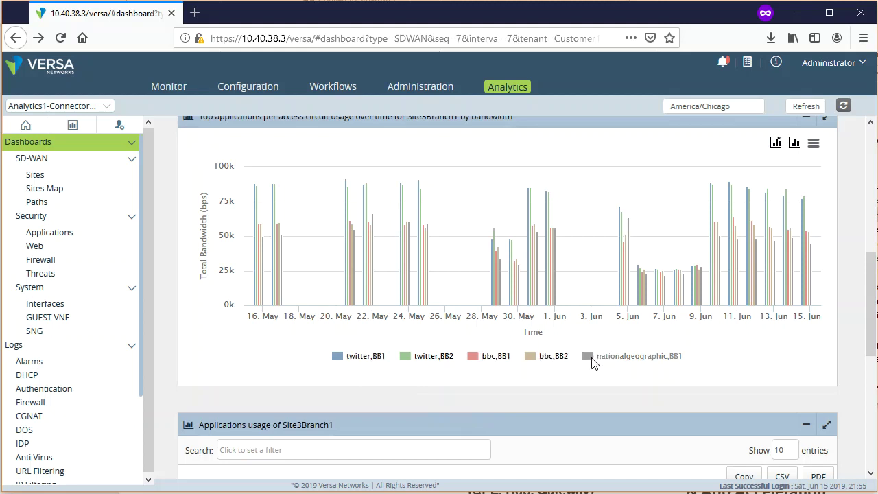
mouse_move(702, 267)
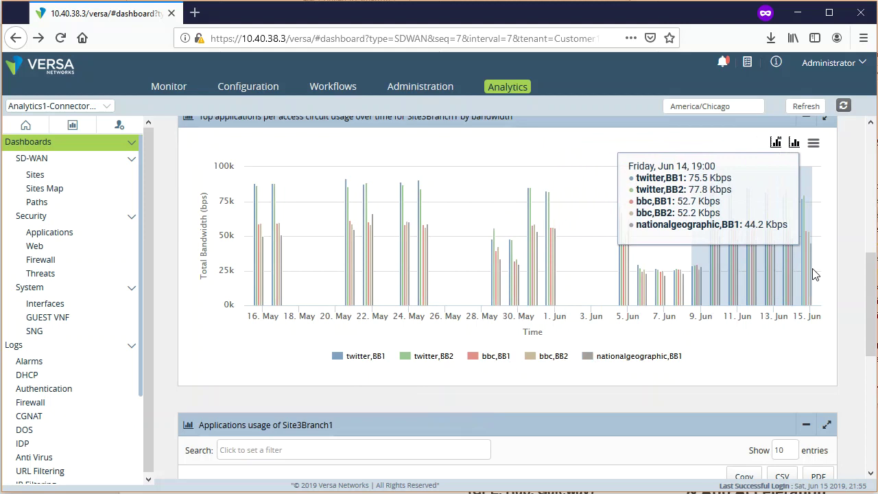
drag(813, 273, 815, 275)
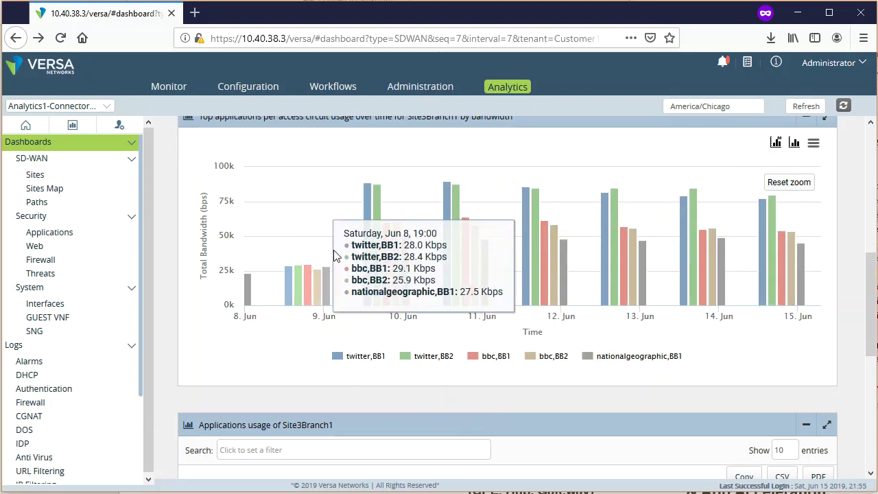
drag(309, 247, 595, 254)
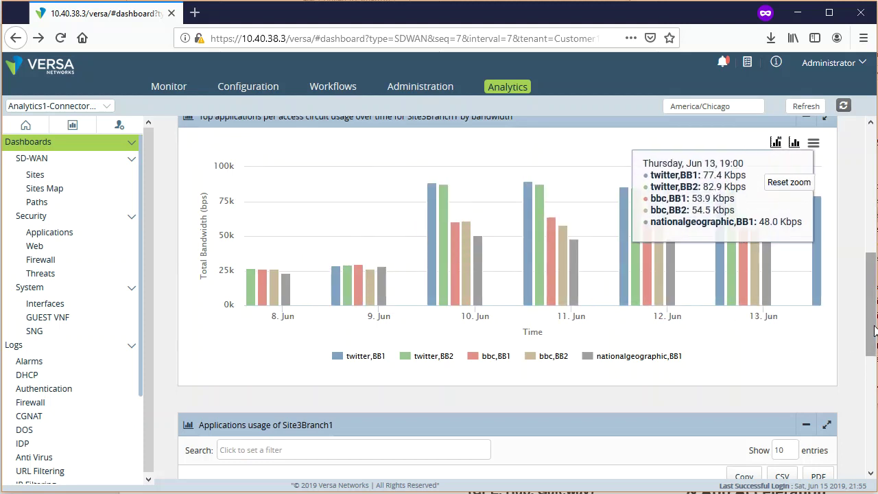
drag(875, 332, 857, 194)
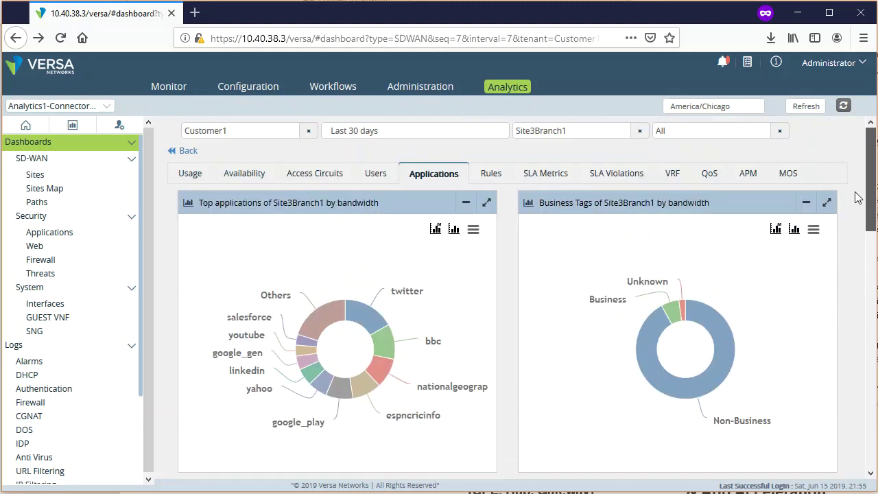
click(489, 177)
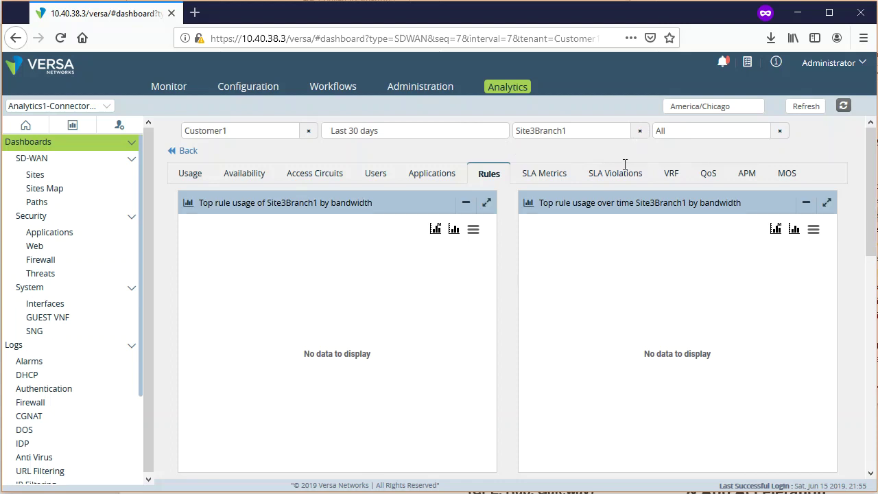
- Change the site filter from Site3Branch1 to Site1Branch1
click(639, 131)
click(638, 133)
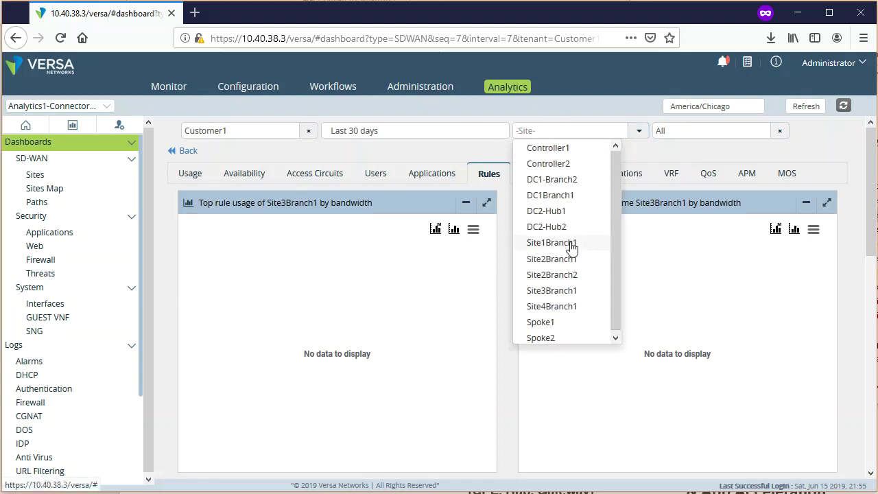
click(574, 245)
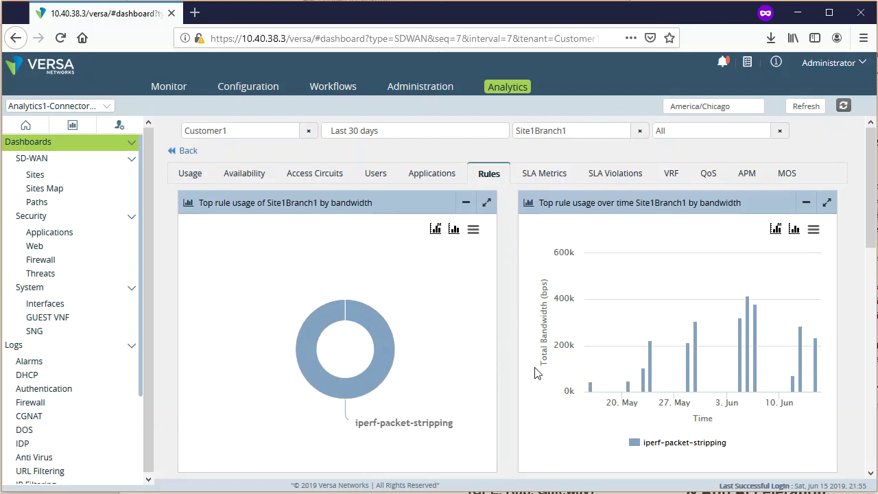
mouse_move(355, 364)
scroll(507, 385, down, 5)
- Show Site1Branch1's SLA delay chart, its metrics list, and the SLA Measurement table below
click(549, 177)
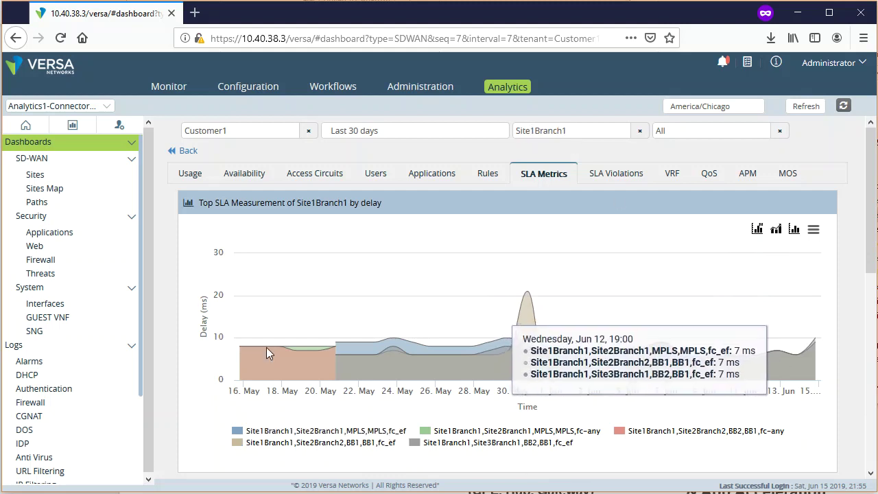
click(757, 230)
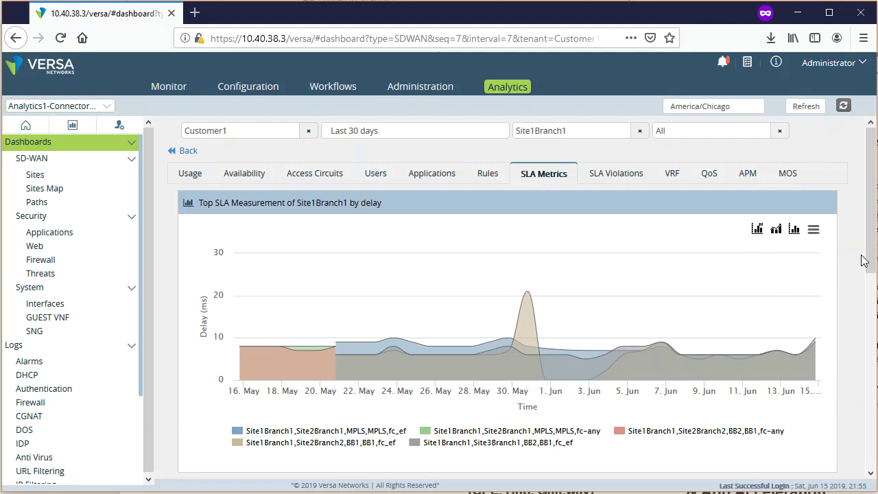
drag(873, 258, 873, 445)
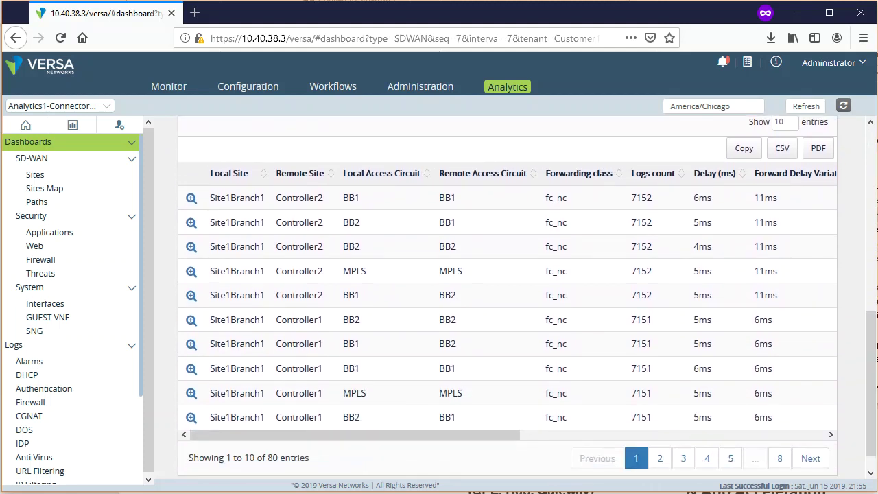
drag(874, 445, 873, 225)
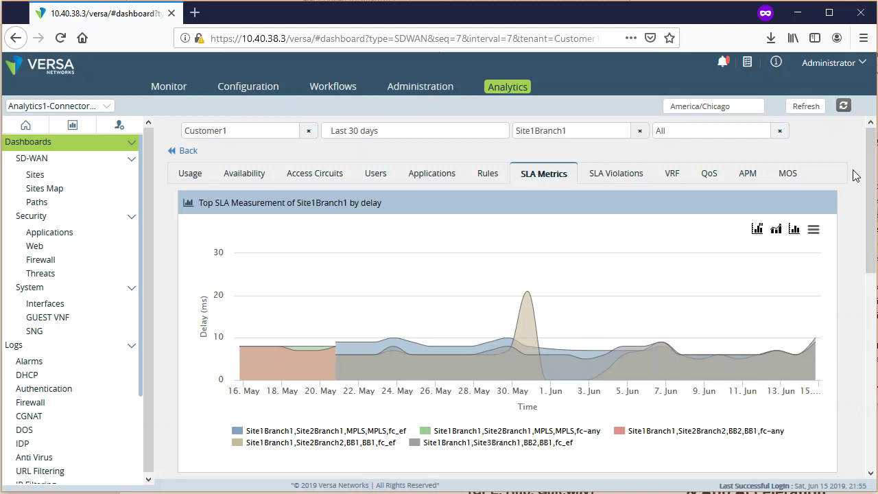
drag(870, 196, 868, 122)
- Show Site1Branch1's SLA Violations tab with its path-flap and violation donuts
click(627, 177)
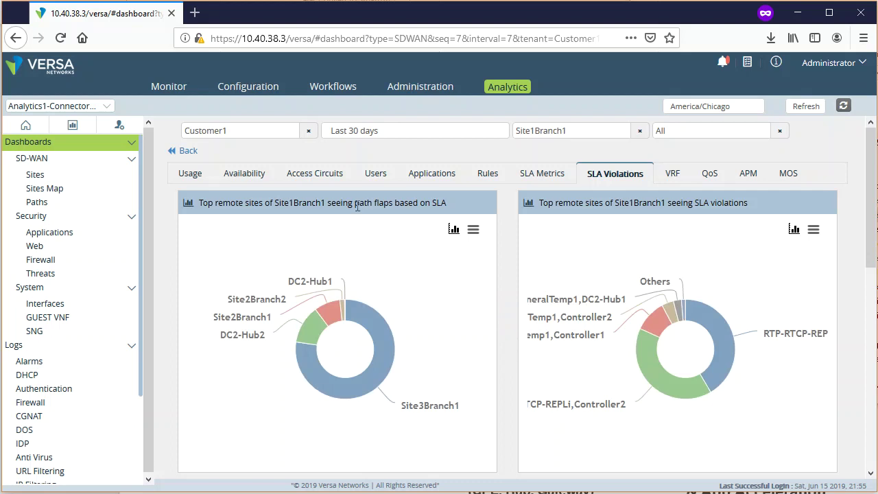
drag(329, 204, 450, 208)
click(518, 350)
mouse_move(398, 381)
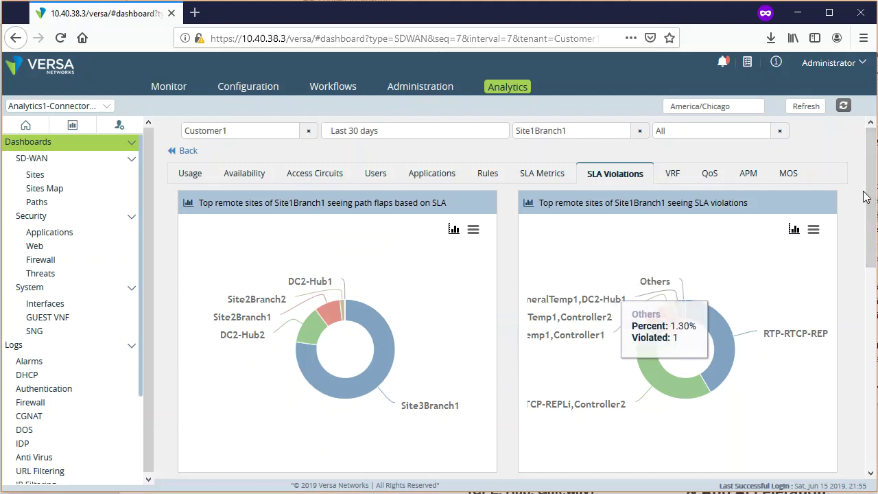
- Review the cleared sdwan-datapath-down alarm entries in the SLA alarms table, then return to the charts
drag(870, 199, 870, 378)
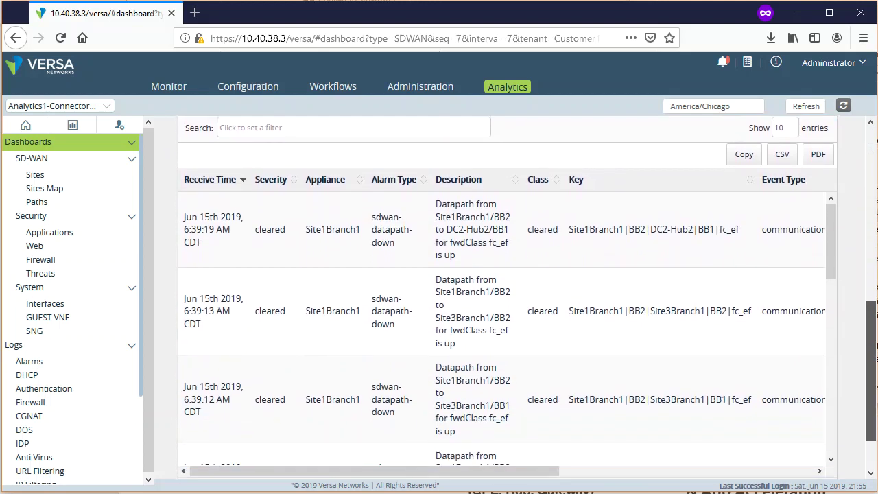
mouse_move(870, 379)
mouse_down()
mouse_move(870, 394)
mouse_move(869, 383)
mouse_up()
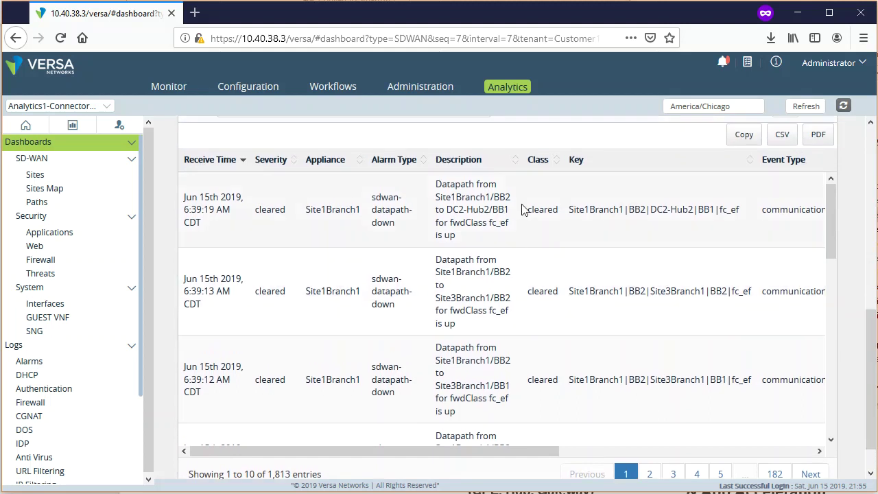
drag(555, 211, 527, 212)
drag(694, 211, 522, 217)
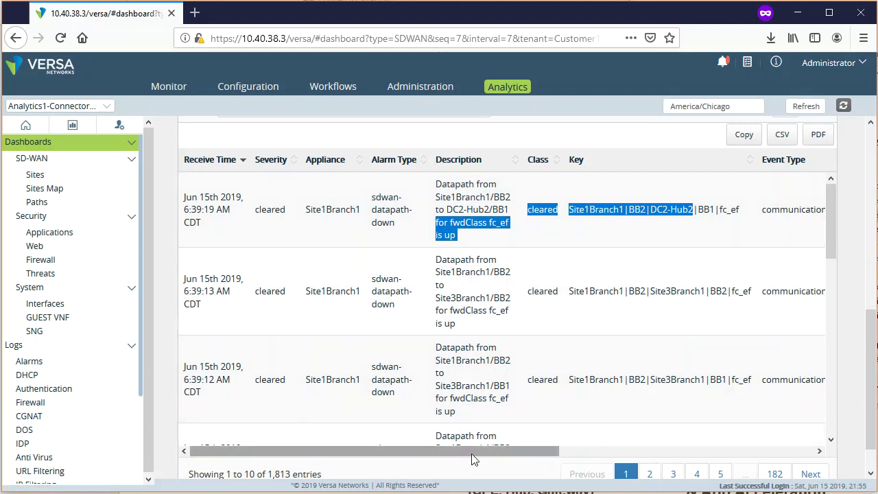
drag(474, 459, 378, 468)
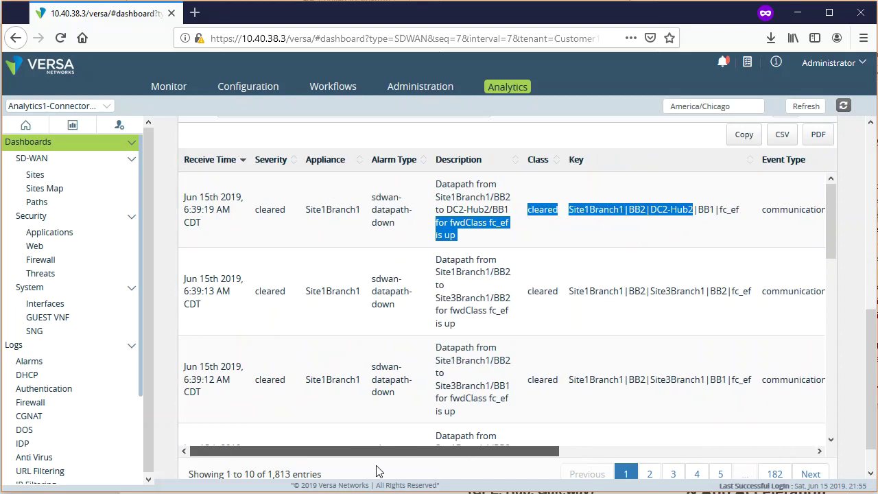
scroll(852, 369, up, 10)
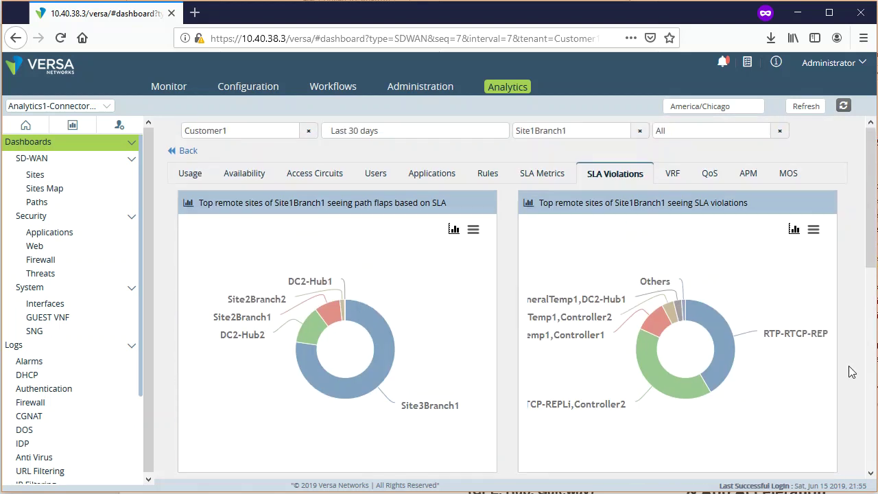
- Review Site1Branch1's VRF bandwidth chart and sessions table, then show its empty APM charts
click(671, 176)
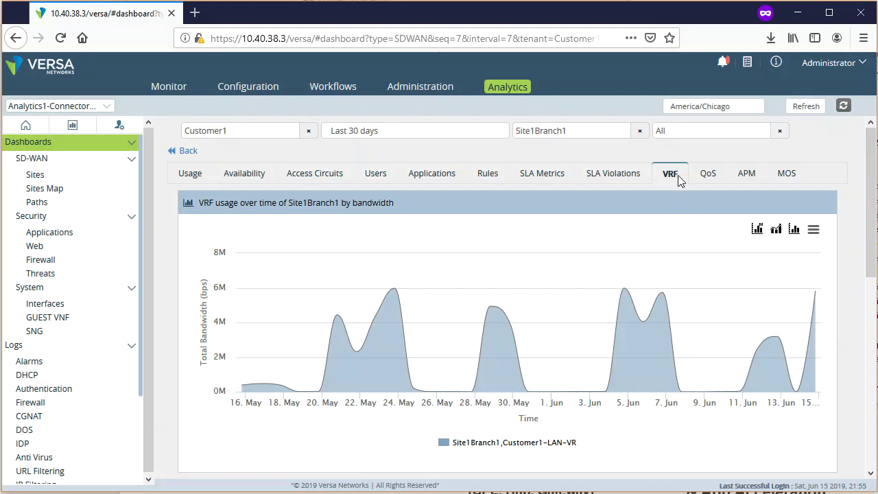
drag(873, 214, 669, 197)
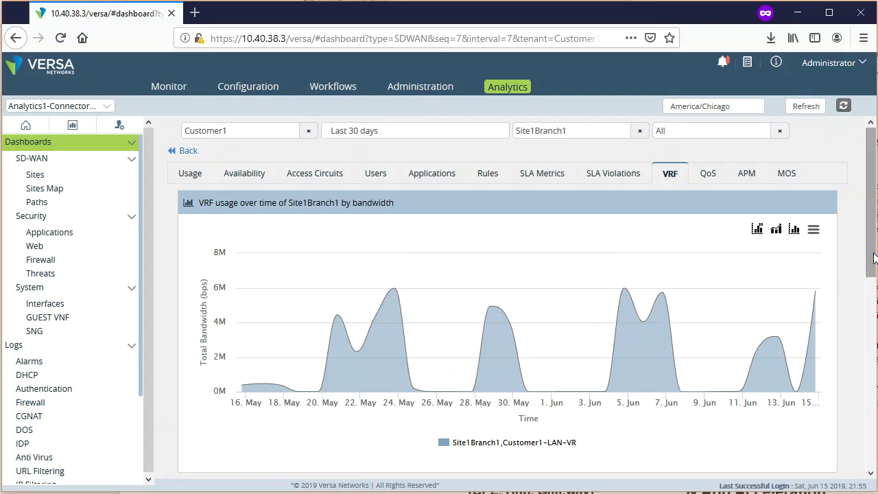
drag(874, 257, 867, 472)
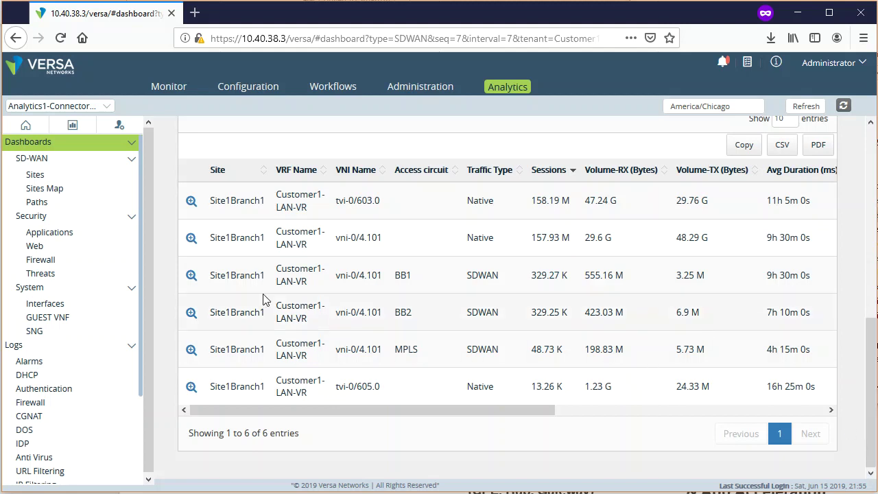
scroll(849, 364, up, 10)
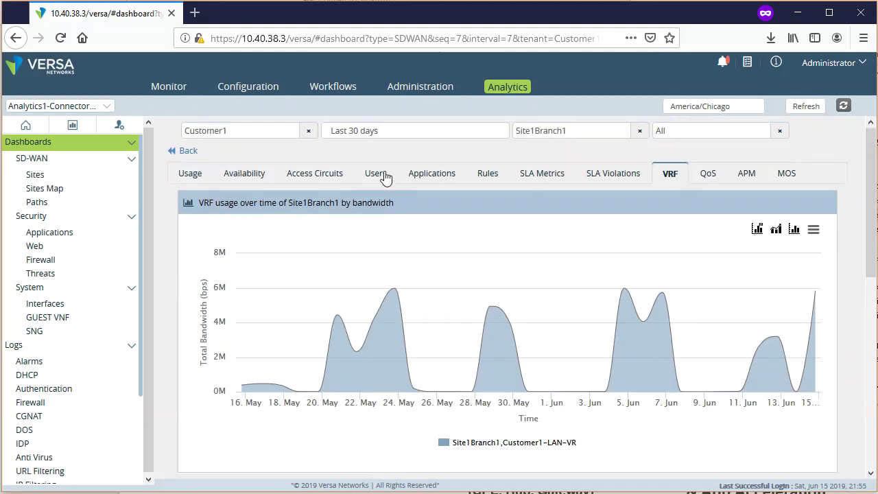
click(747, 176)
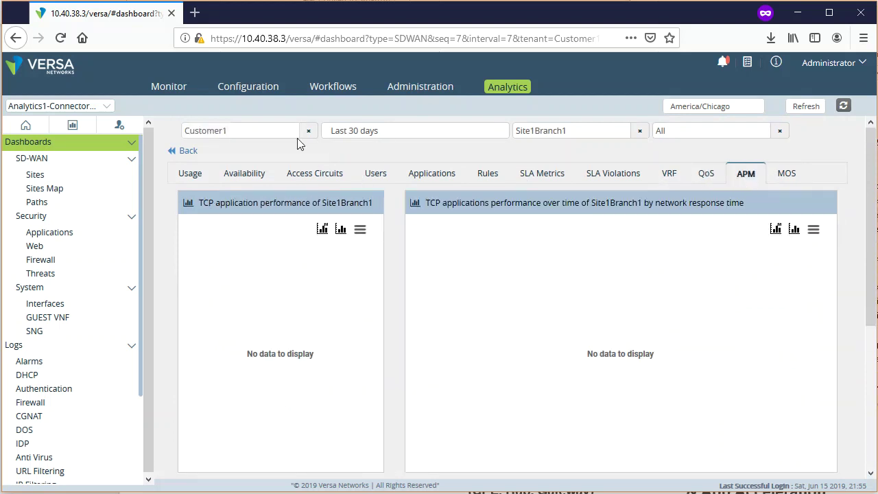
- Switch APM to Site3Branch1, hide the office365,184.86.17.0/24 series and browse the performance metrics list
click(639, 131)
click(639, 131)
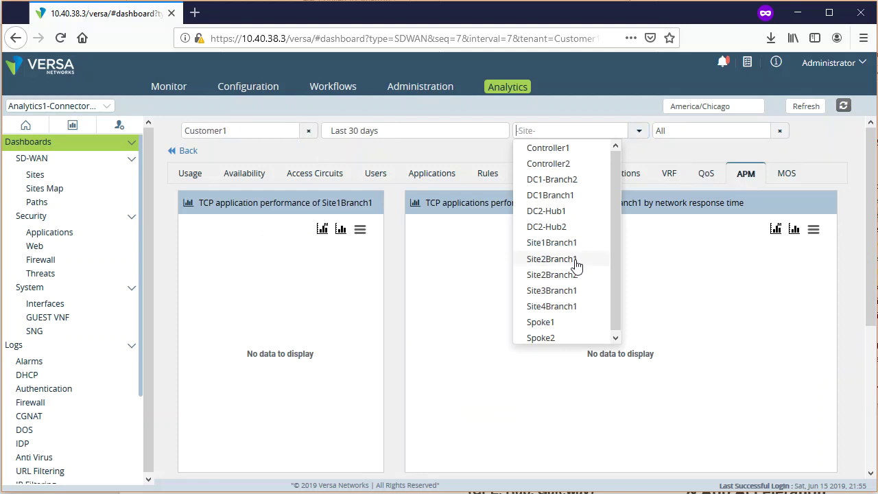
click(577, 293)
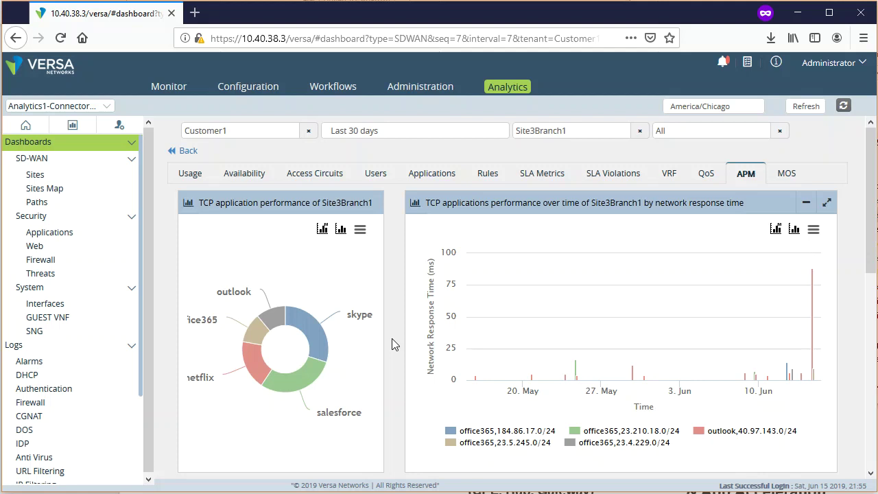
click(451, 431)
scroll(400, 427, down, 3)
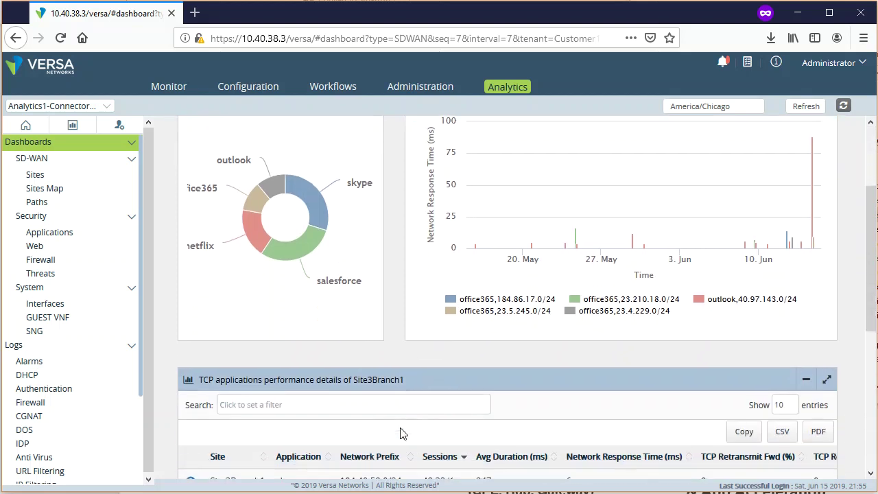
drag(402, 375, 404, 353)
scroll(866, 322, up, 3)
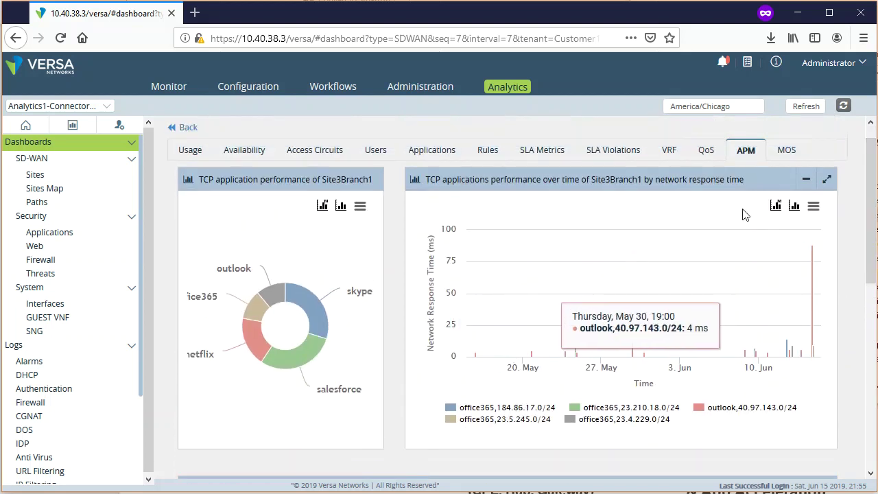
click(775, 207)
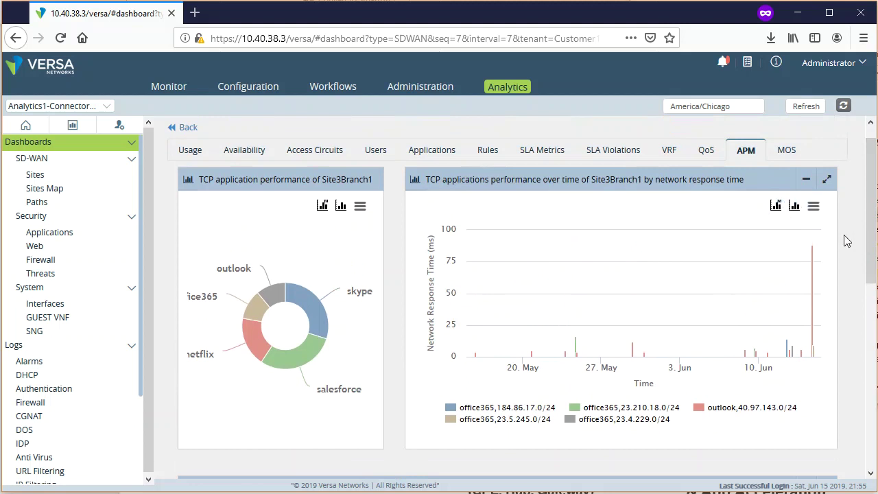
scroll(850, 243, down, 10)
scroll(850, 243, up, 11)
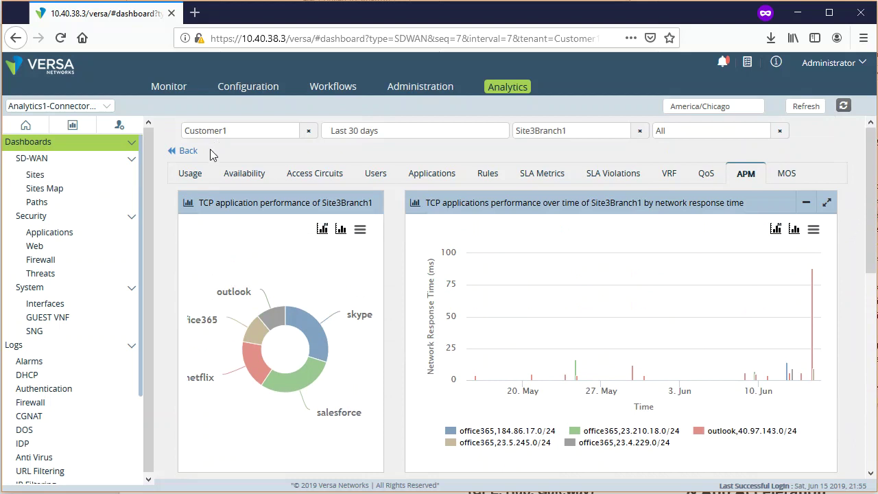
- Go back two views and return to the SD-WAN overview of all 13 sites
click(185, 153)
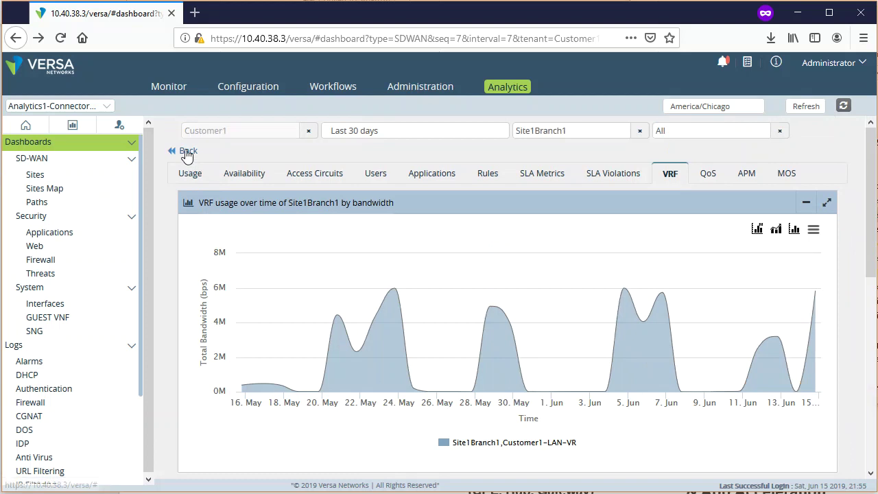
click(185, 151)
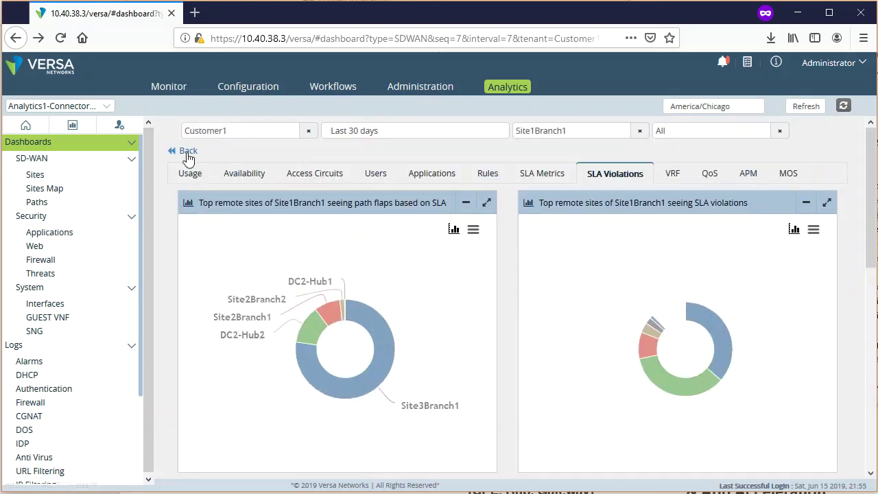
click(53, 161)
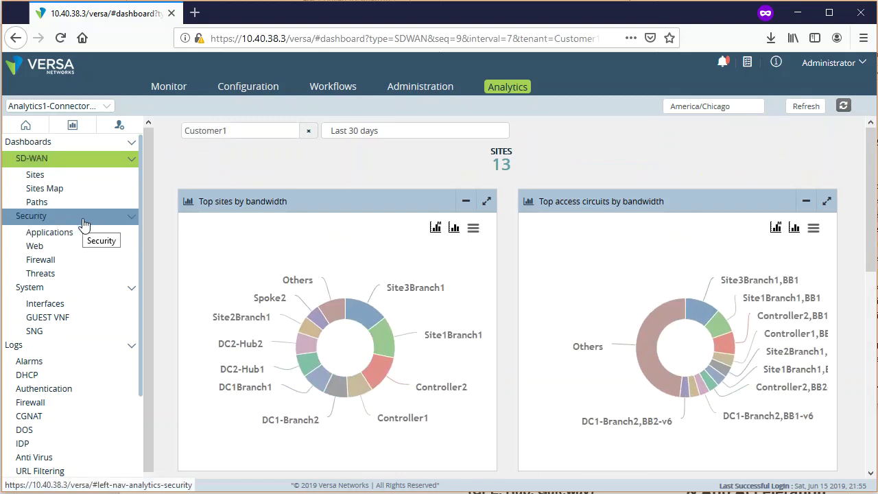
- Open the Security dashboard with the Customer1 tenant filter unchanged
click(83, 225)
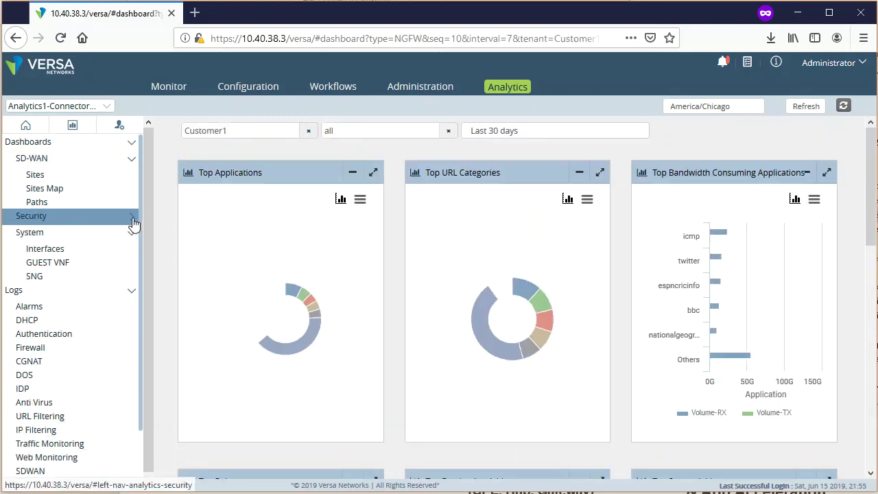
click(134, 225)
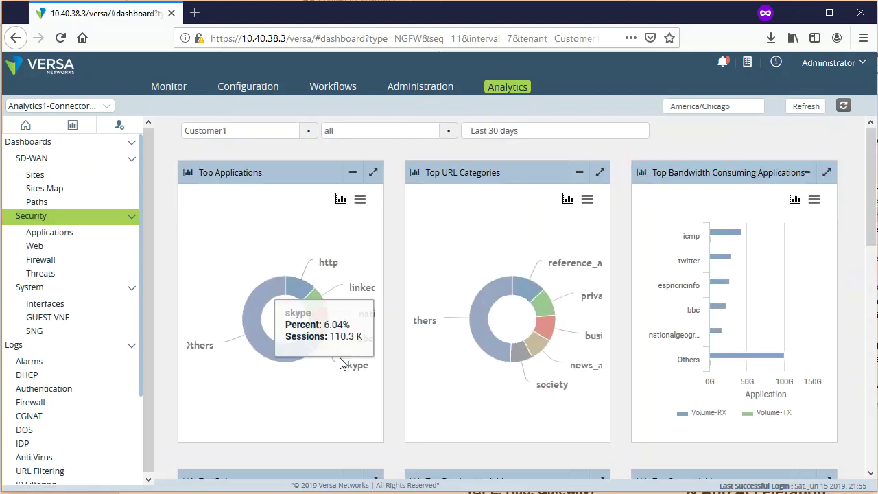
click(246, 133)
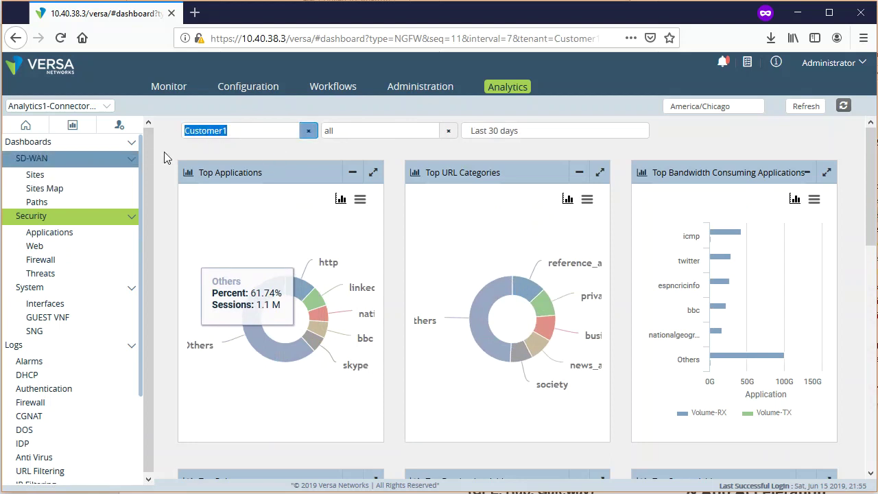
click(239, 141)
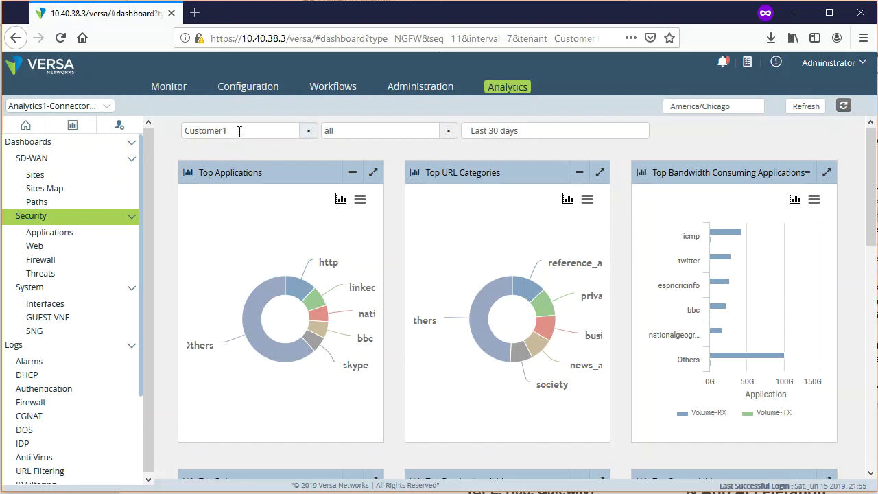
drag(295, 131, 185, 136)
click(249, 142)
- Set the appliance filter to all, showing the 30-day top applications and URL category charts
click(448, 131)
click(448, 130)
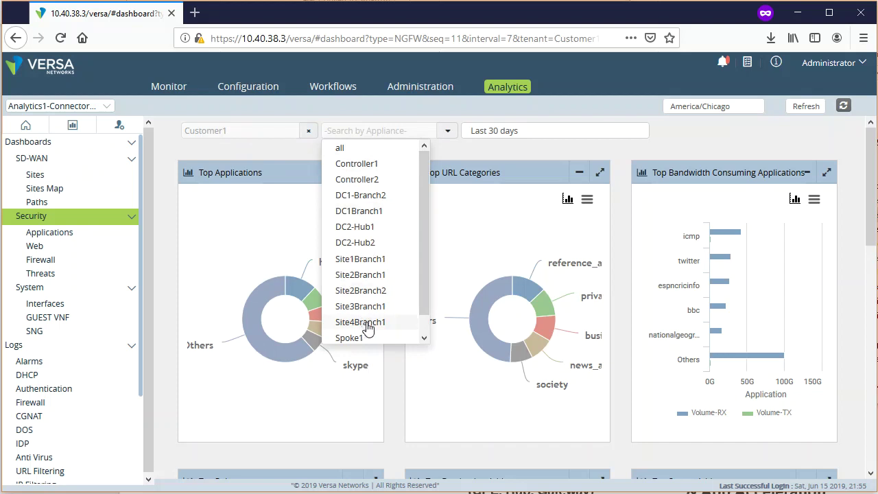
scroll(379, 330, down, 1)
scroll(380, 323, up, 1)
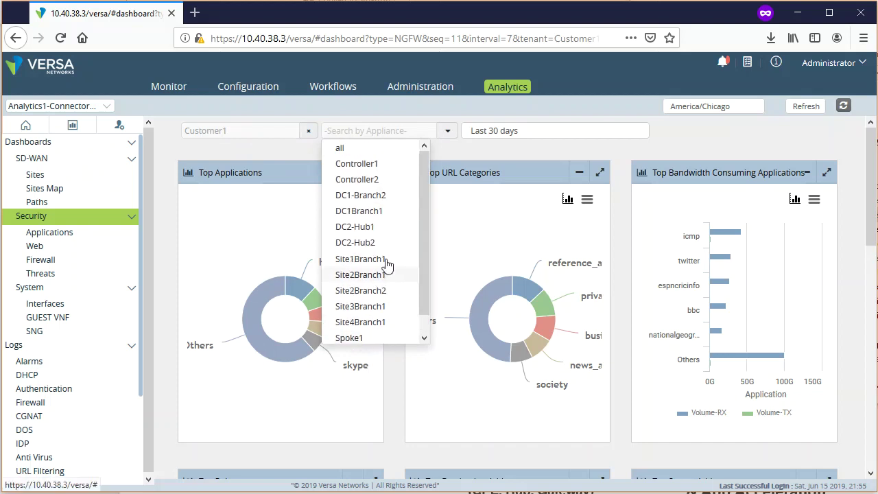
click(364, 150)
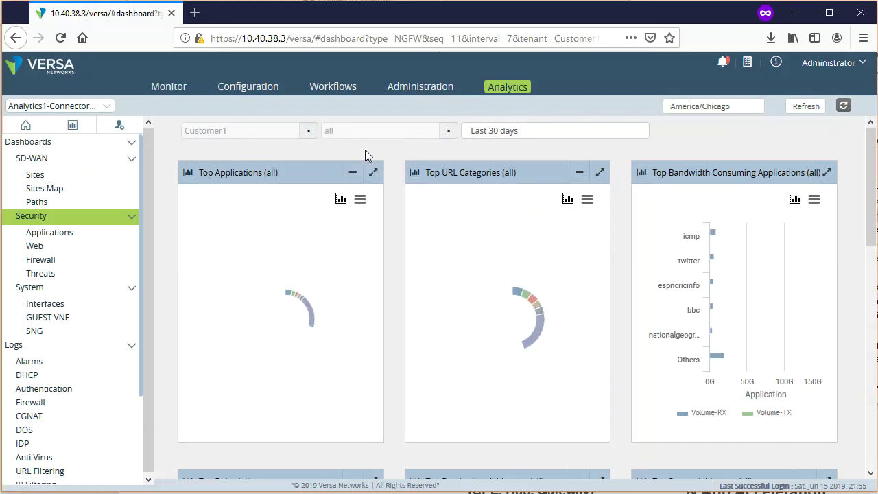
mouse_move(292, 313)
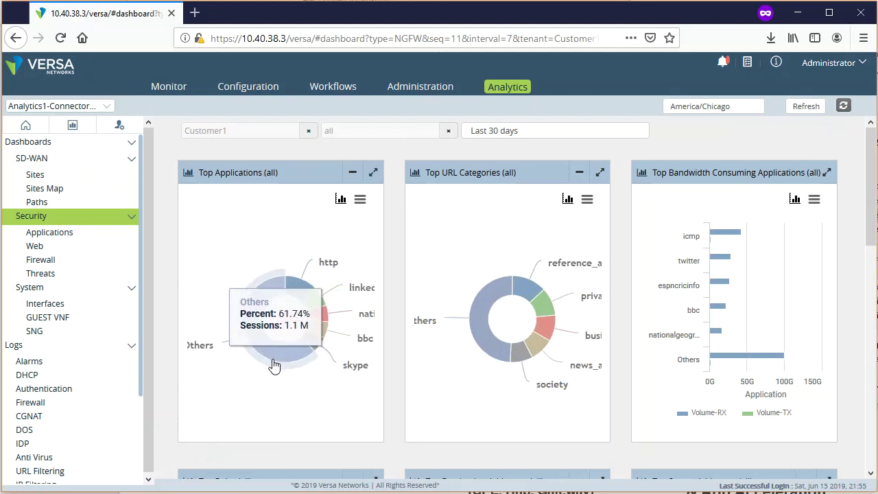
mouse_move(310, 348)
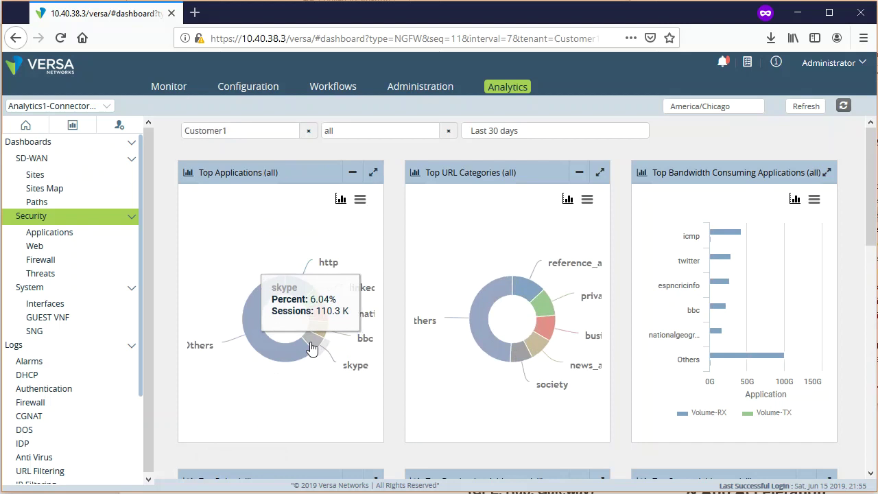
mouse_move(318, 333)
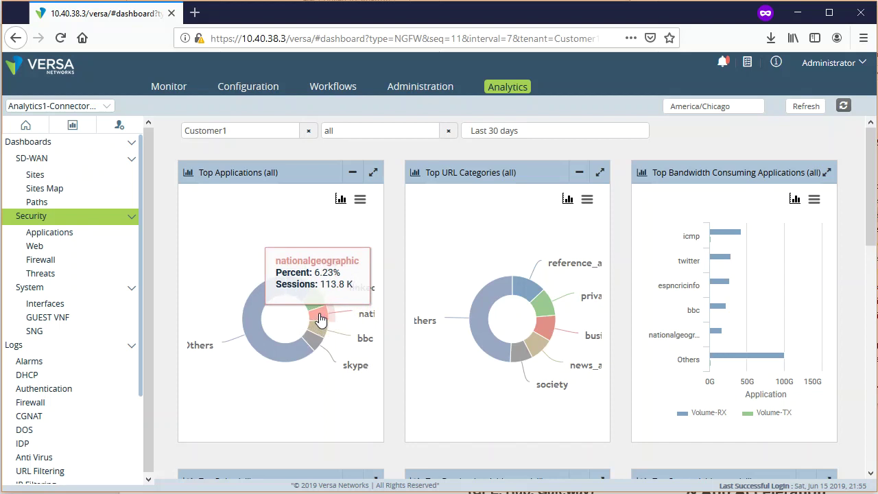
click(341, 199)
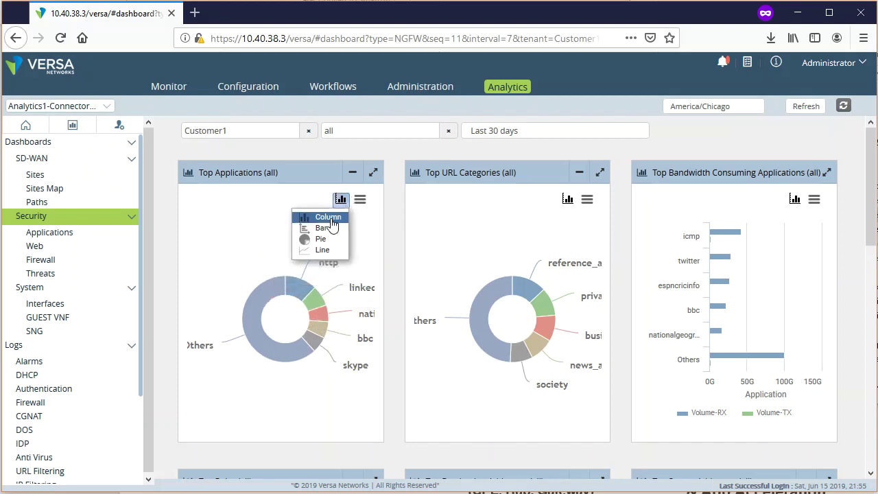
- Change Top Applications from a donut to a column chart, then to horizontal bars of sessions
click(332, 218)
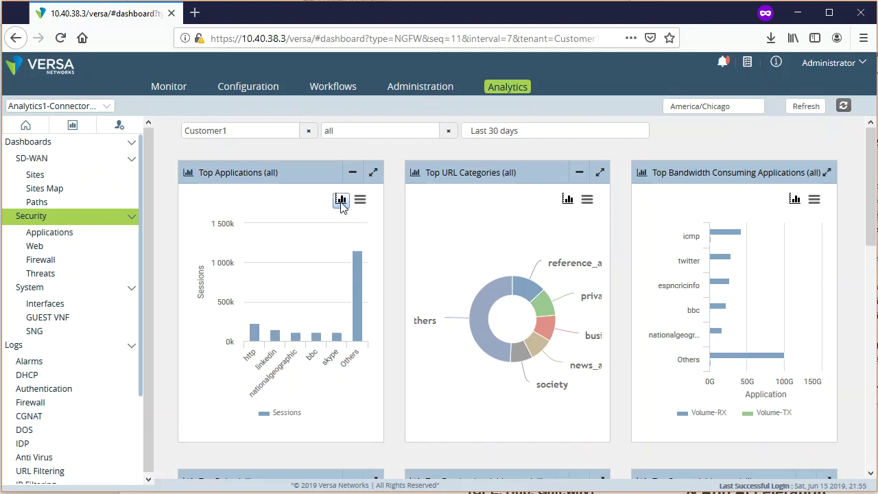
click(341, 199)
click(328, 231)
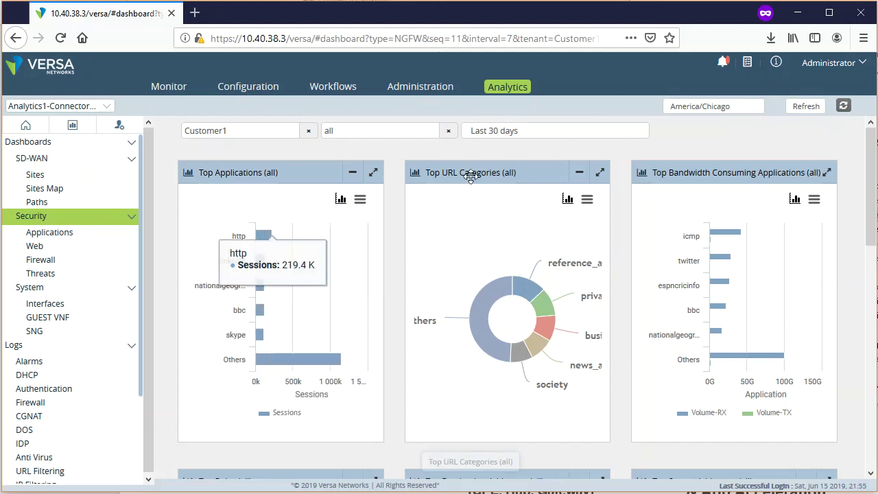
mouse_move(524, 350)
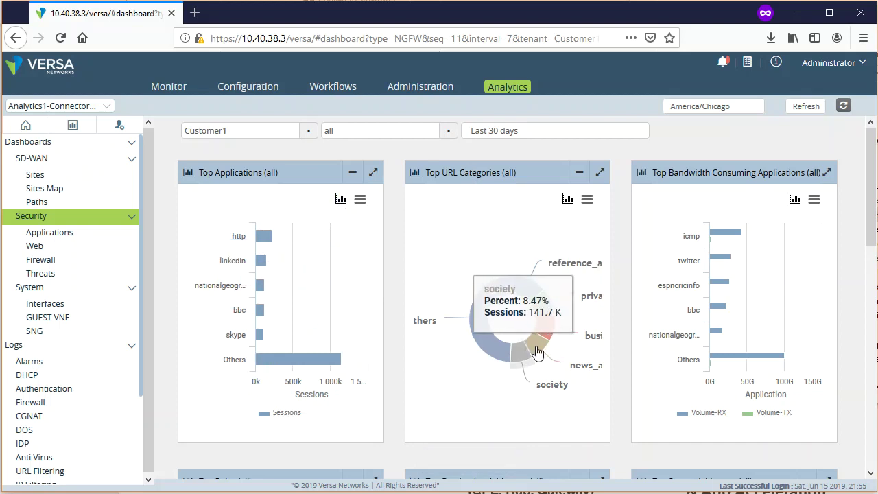
mouse_move(541, 332)
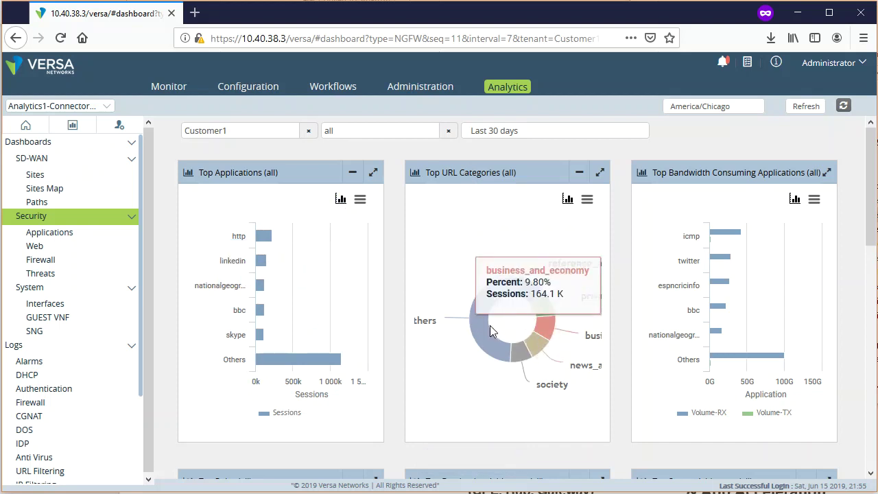
click(537, 346)
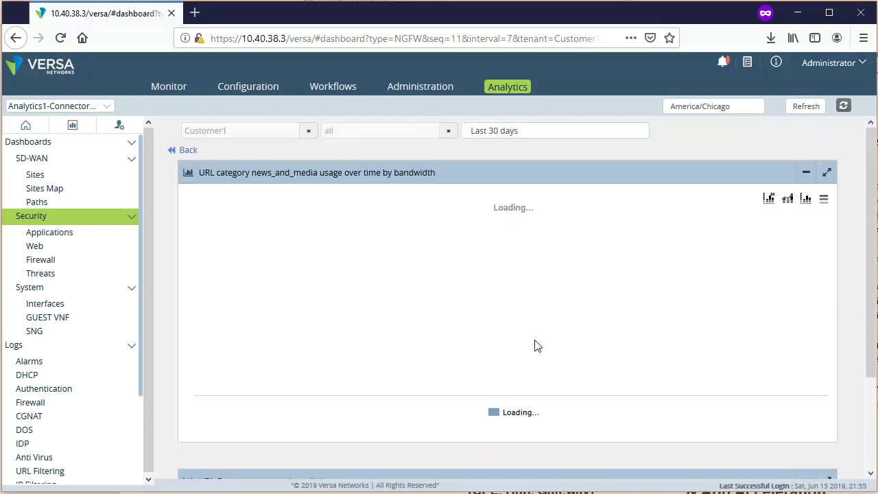
scroll(859, 430, down, 4)
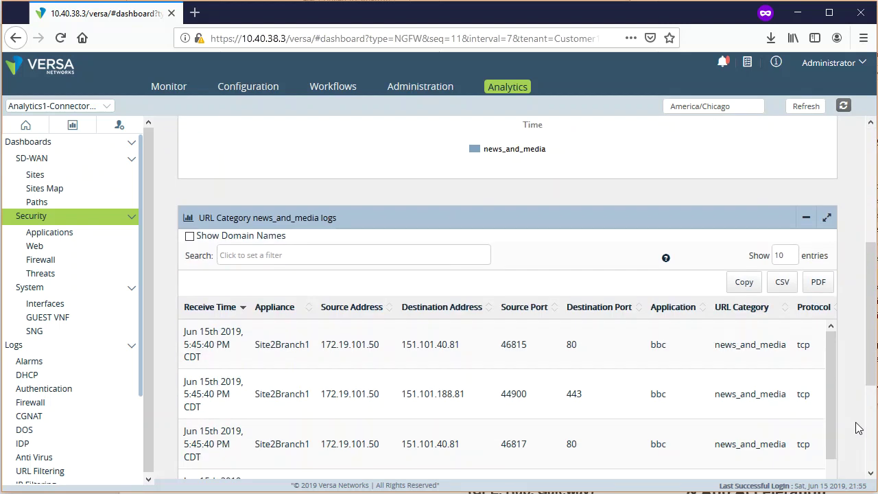
scroll(858, 427, down, 2)
scroll(369, 451, up, 1)
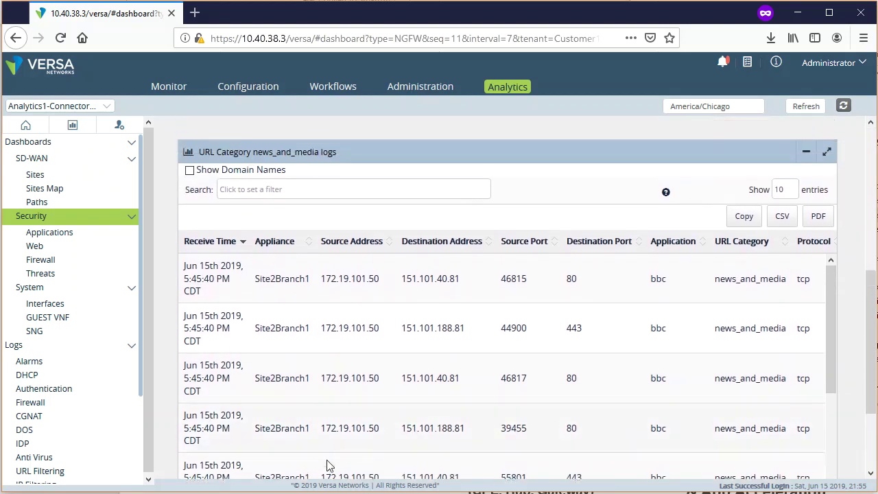
scroll(400, 420, down, 3)
scroll(542, 353, up, 3)
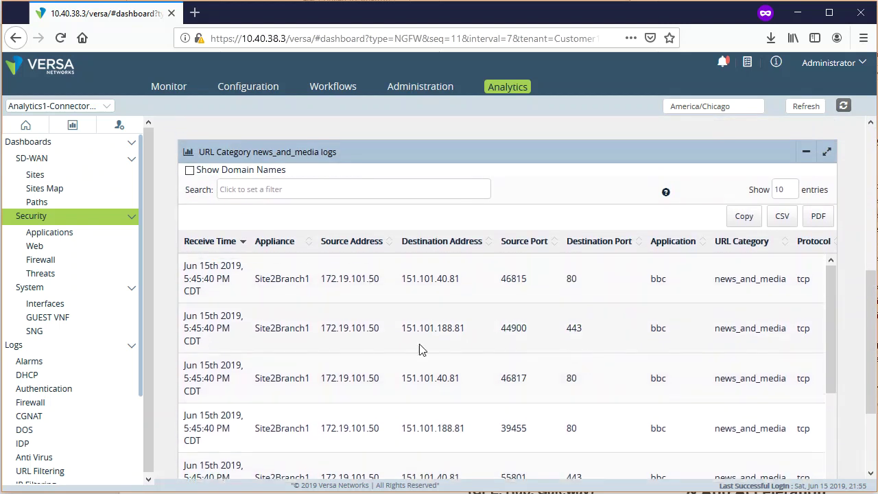
scroll(347, 343, up, 1)
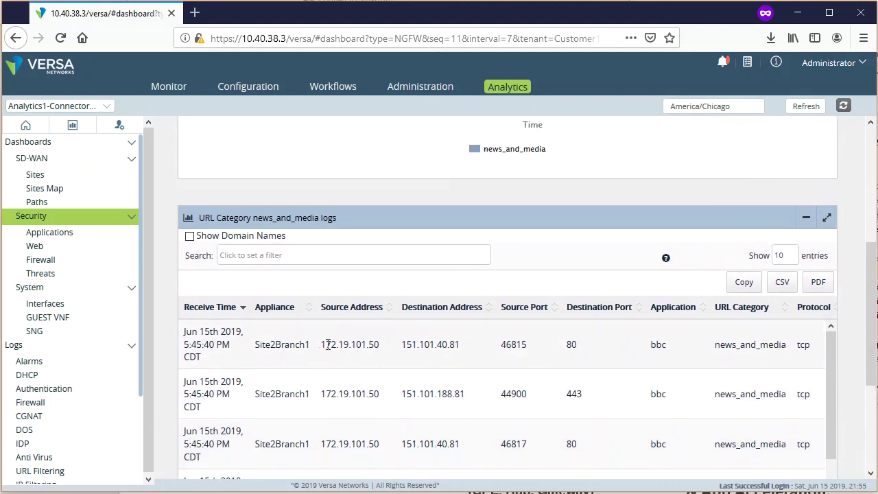
drag(260, 347, 321, 352)
drag(414, 345, 485, 355)
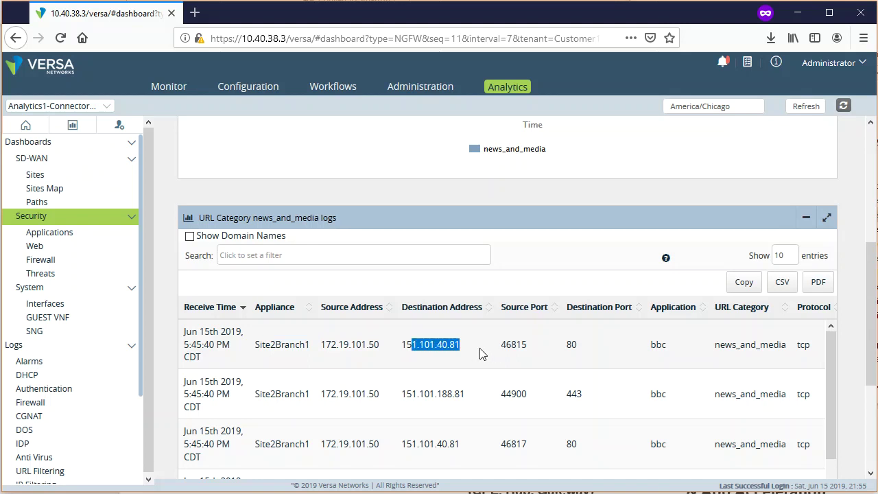
scroll(483, 354, right, 5)
scroll(483, 355, right, 8)
scroll(490, 346, right, 12)
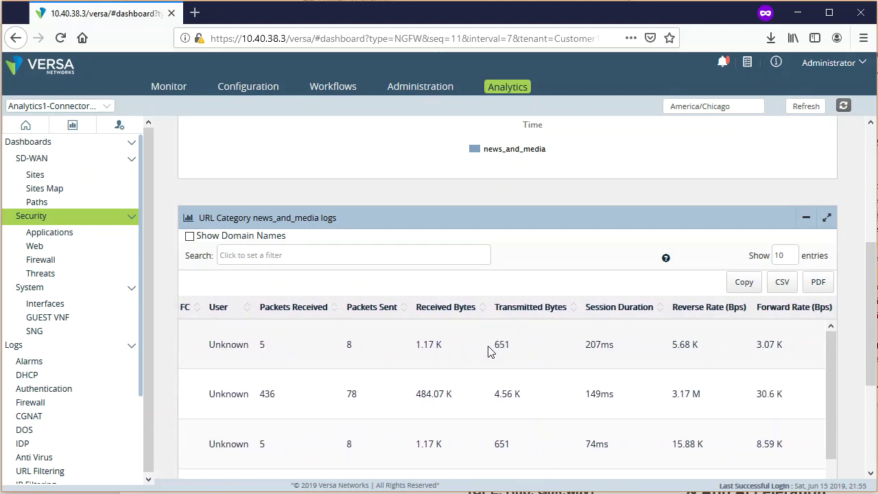
scroll(488, 357, left, 11)
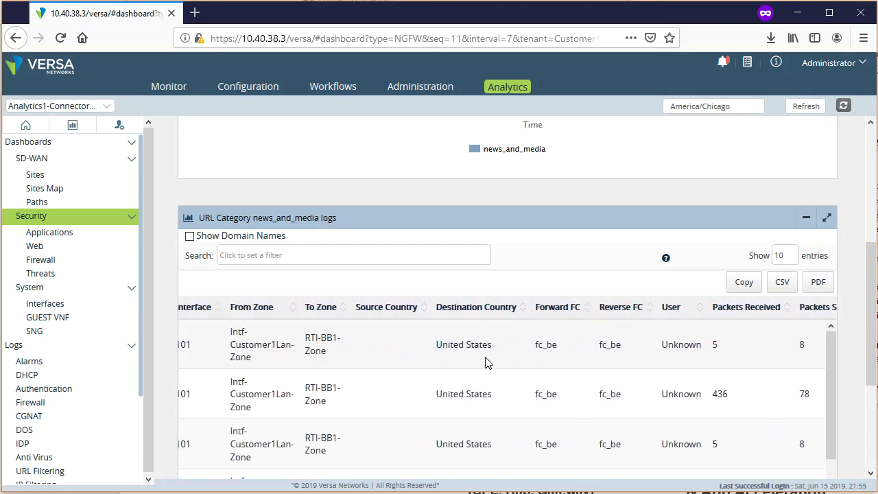
scroll(486, 363, left, 10)
scroll(483, 364, left, 10)
drag(474, 368, 465, 372)
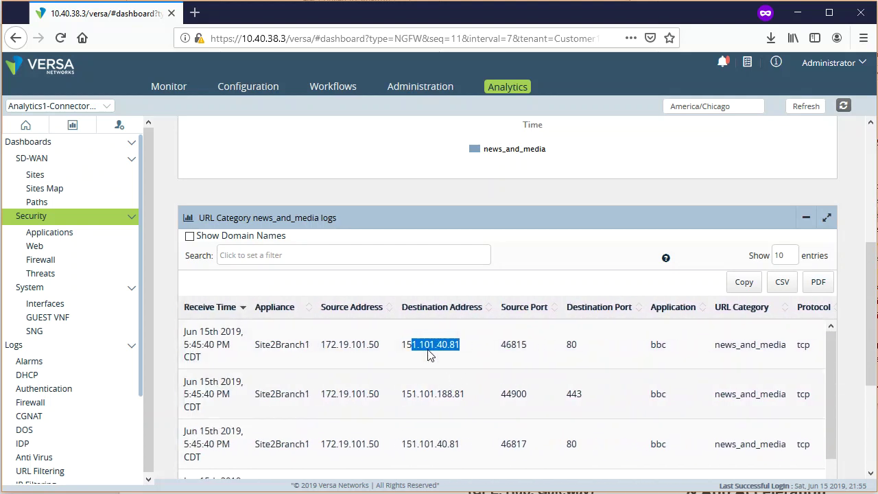
scroll(173, 334, up, 3)
click(184, 150)
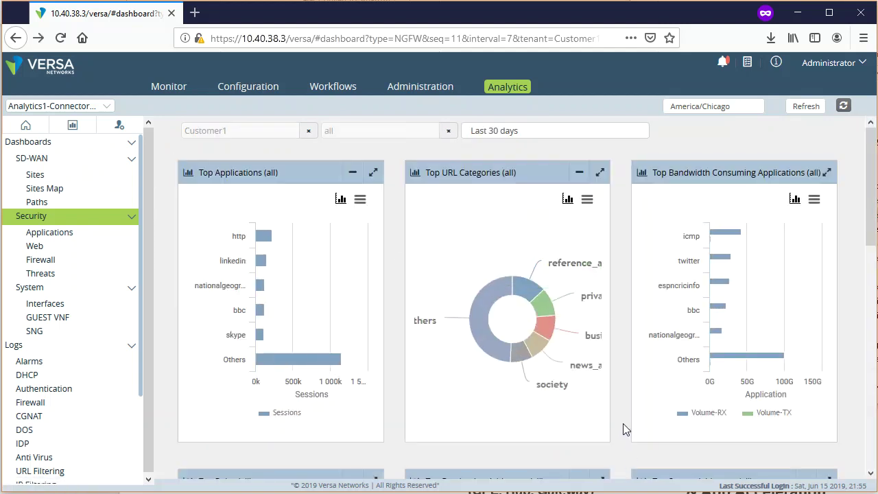
- Scroll to the Top Rules panel and check the wildcard rule's 96.10% share (1.7 M sessions)
scroll(618, 426, down, 3)
scroll(620, 429, down, 2)
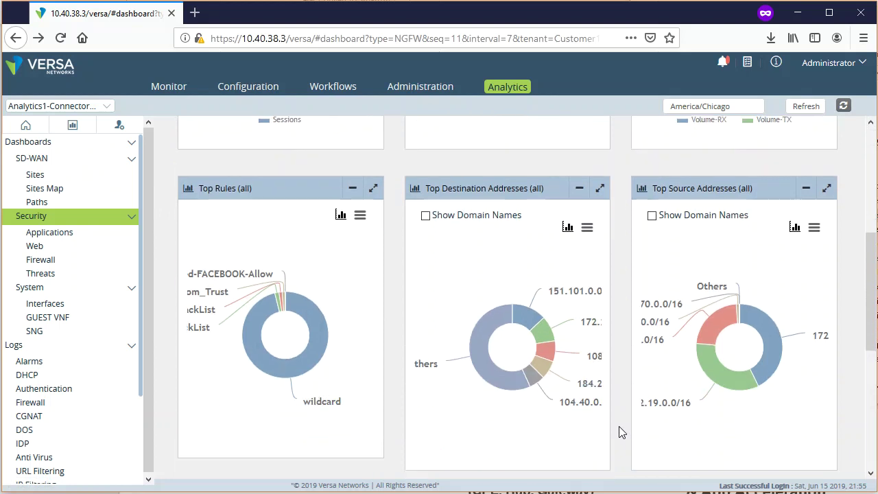
mouse_move(287, 331)
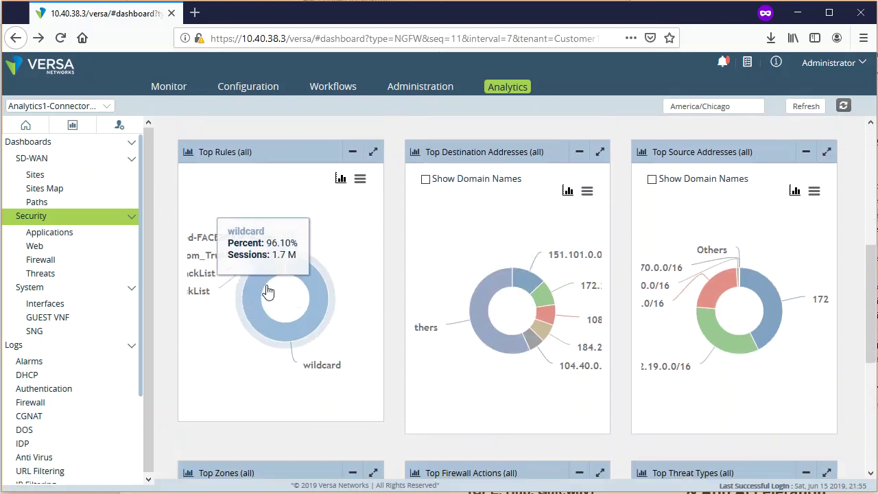
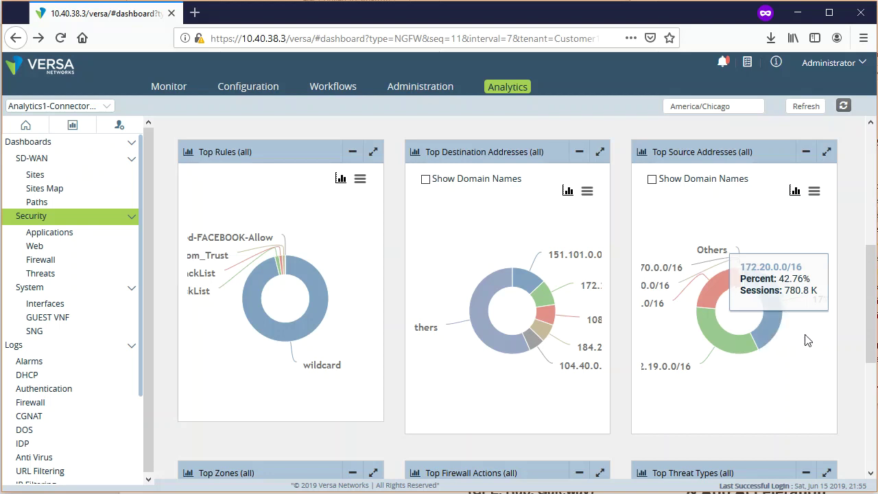
- Open the Security Applications dashboard showing top applications by sessions
drag(872, 330, 872, 435)
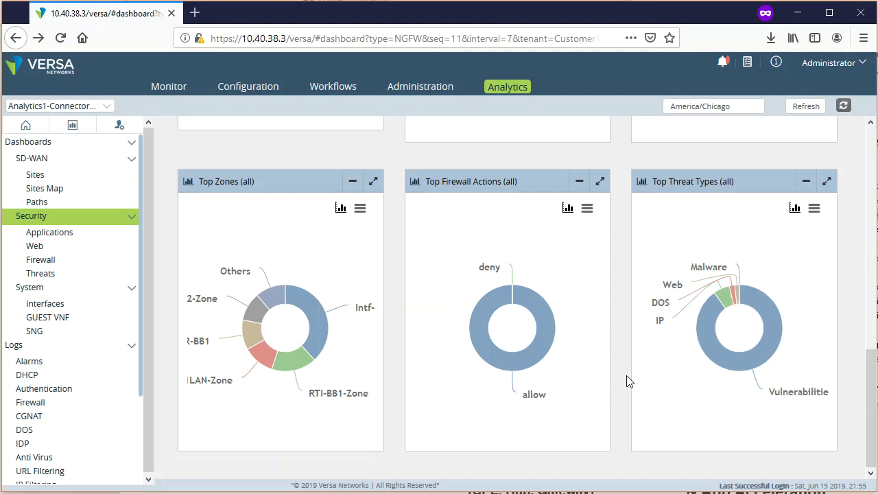
scroll(624, 375, up, 10)
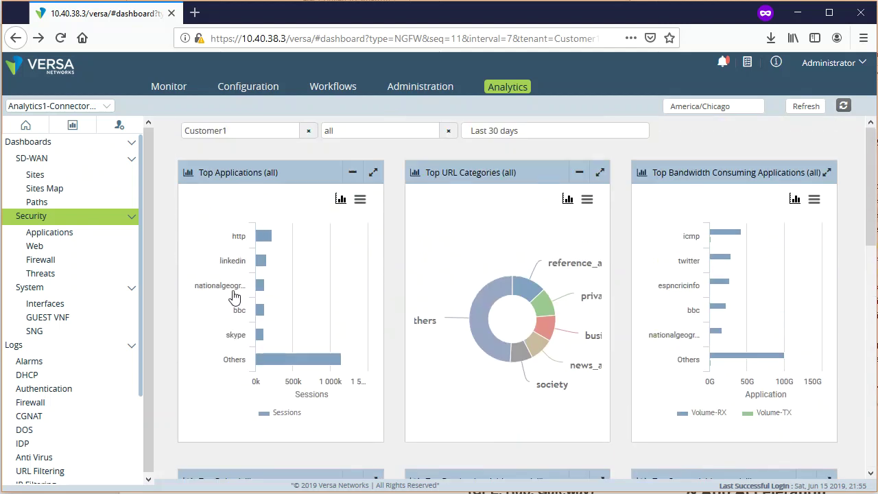
click(30, 232)
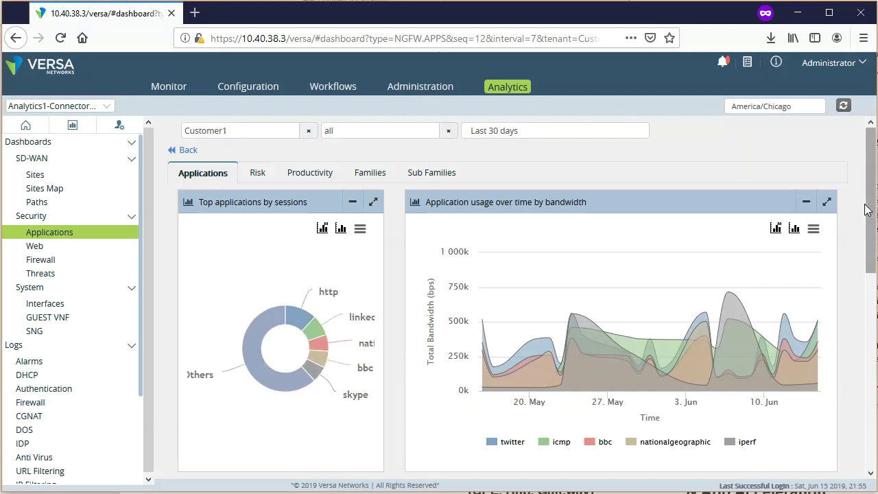
drag(872, 206, 871, 368)
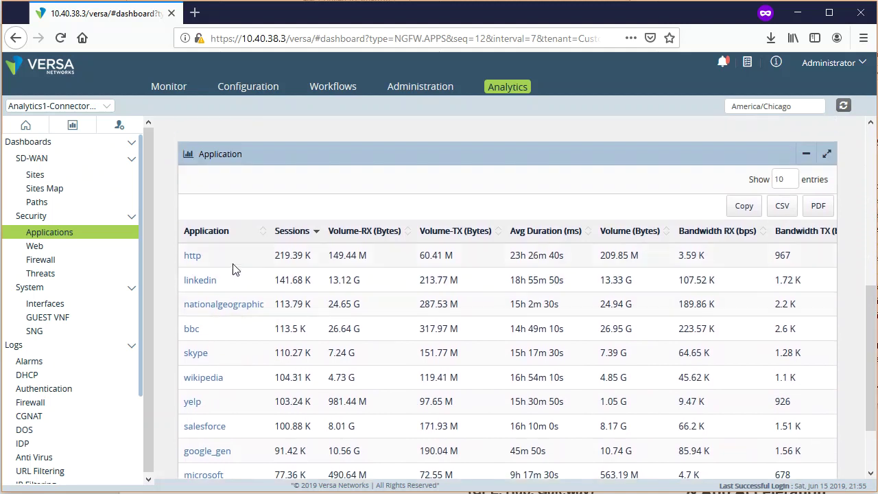
- Drill into the http application, chart its events by Bandwidth, then return to Applications
click(193, 259)
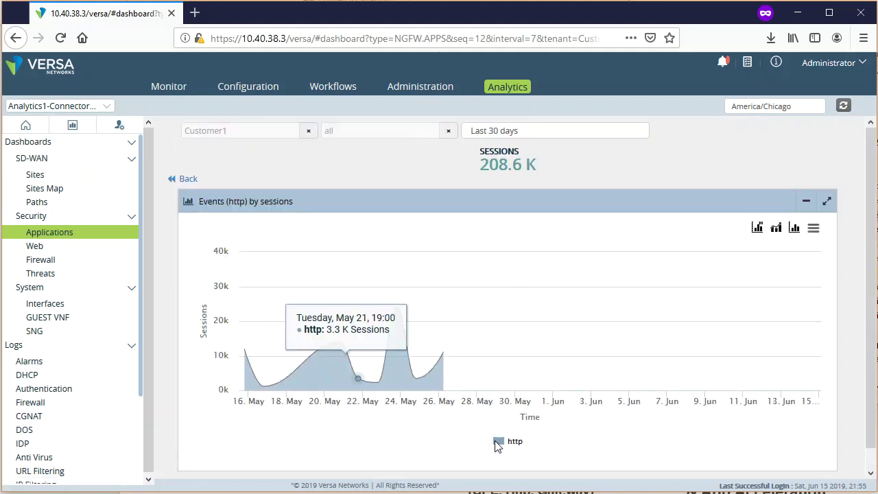
scroll(859, 439, down, 1)
scroll(859, 439, up, 1)
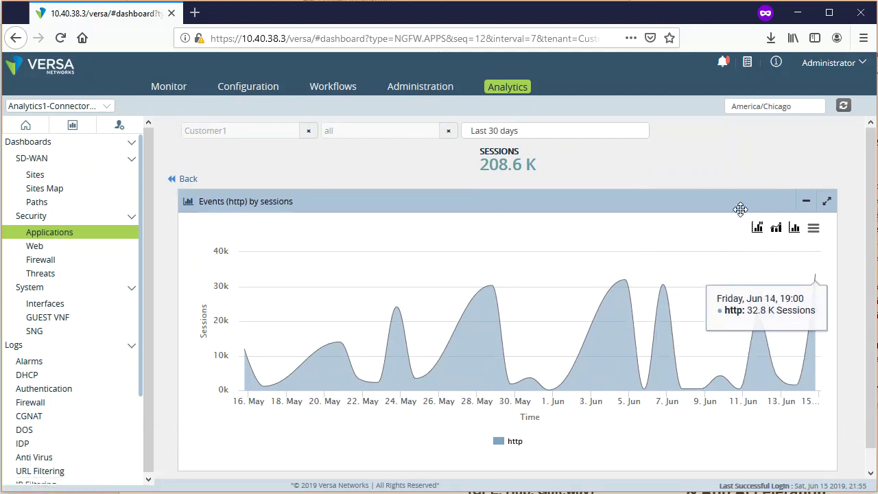
click(757, 227)
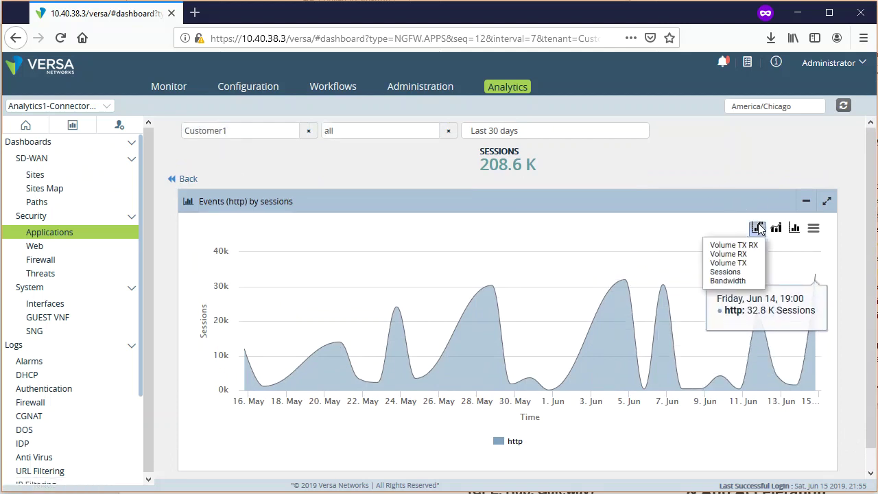
click(729, 281)
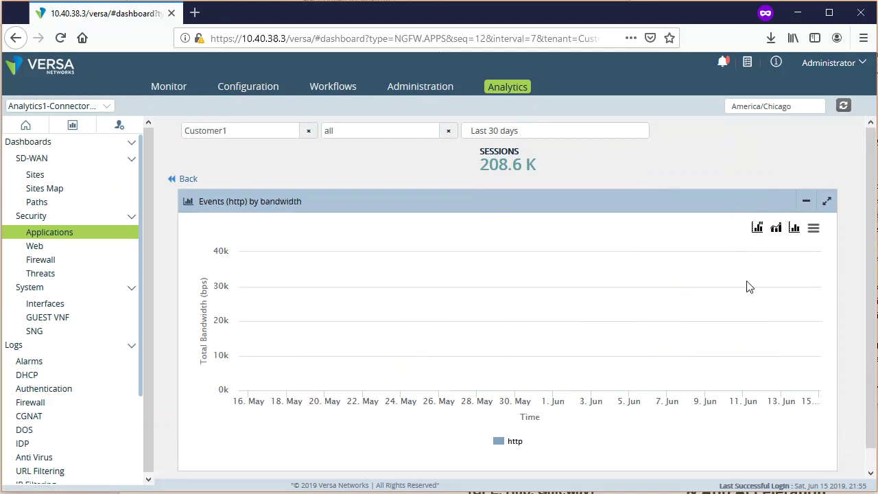
click(188, 179)
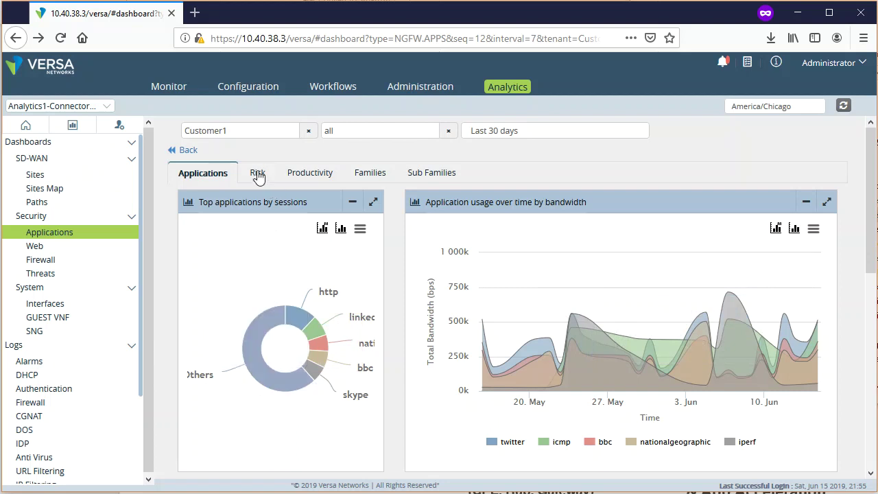
- On the Risk tab, review the events for risk level 1, then return to the Application Risks table
click(258, 176)
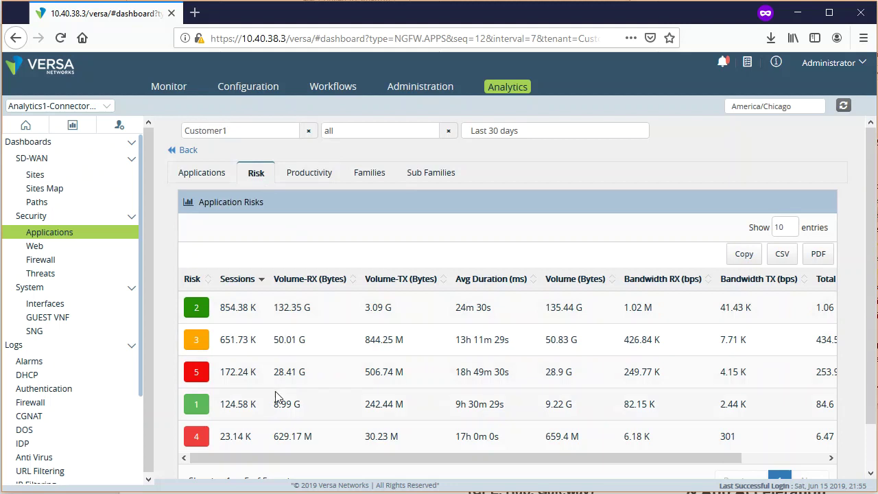
click(197, 406)
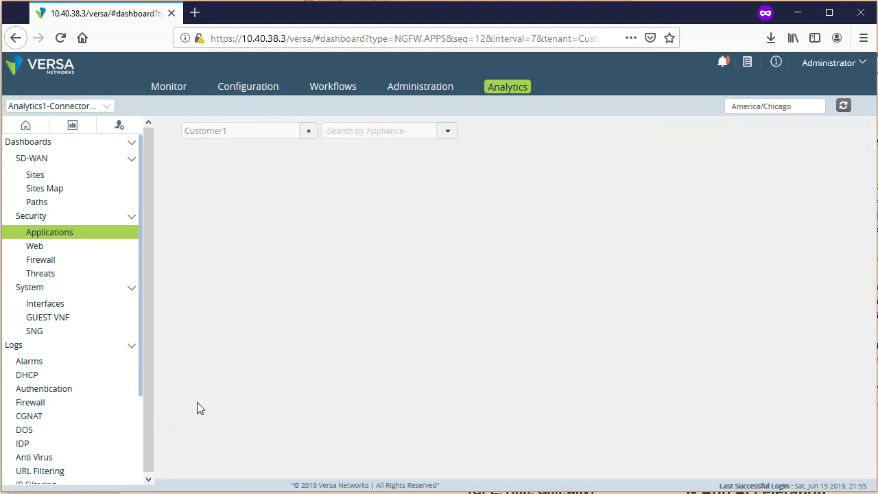
scroll(759, 427, down, 4)
scroll(759, 426, down, 1)
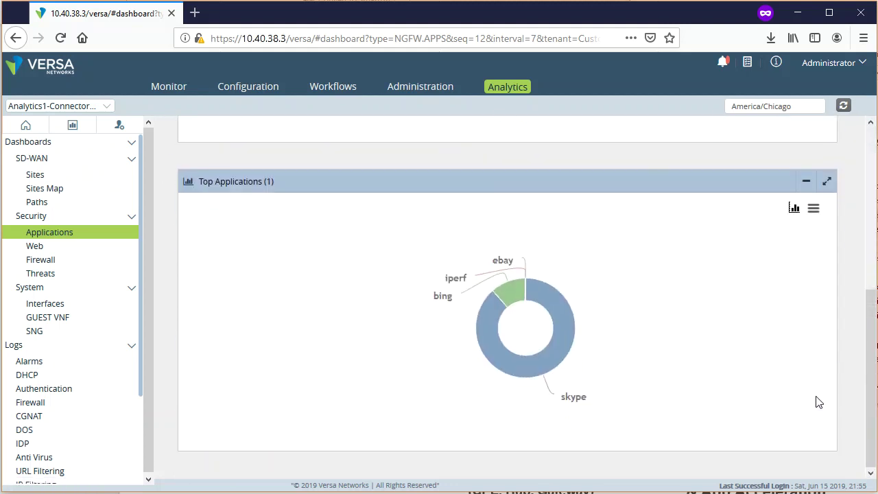
mouse_move(505, 293)
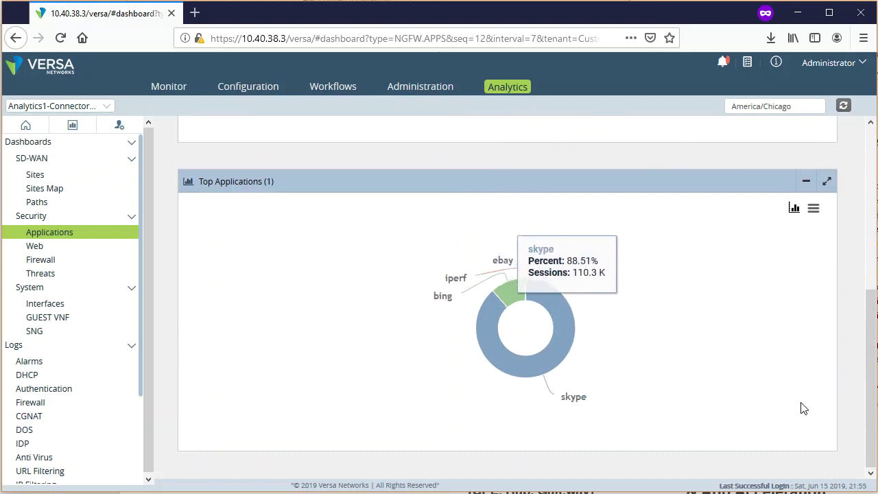
scroll(803, 408, up, 5)
click(189, 153)
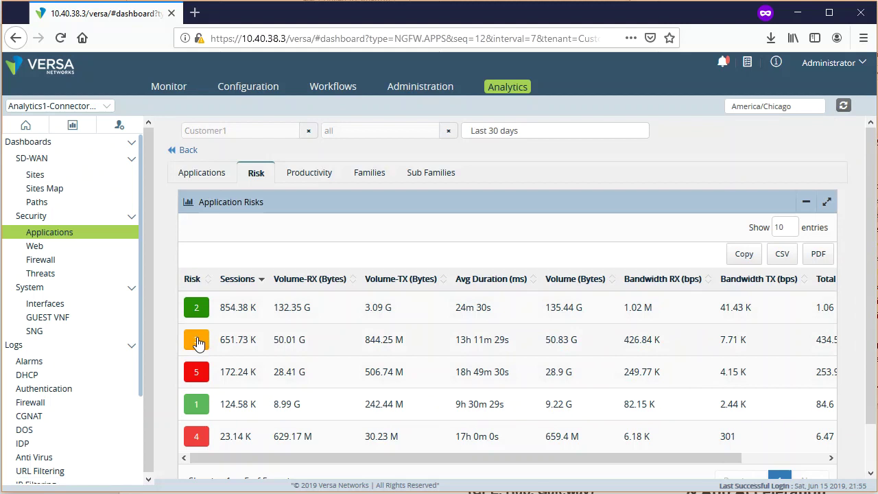
- Review the events for risk level 3, then return to the Application Risks table
click(199, 343)
scroll(856, 390, down, 3)
scroll(855, 390, down, 2)
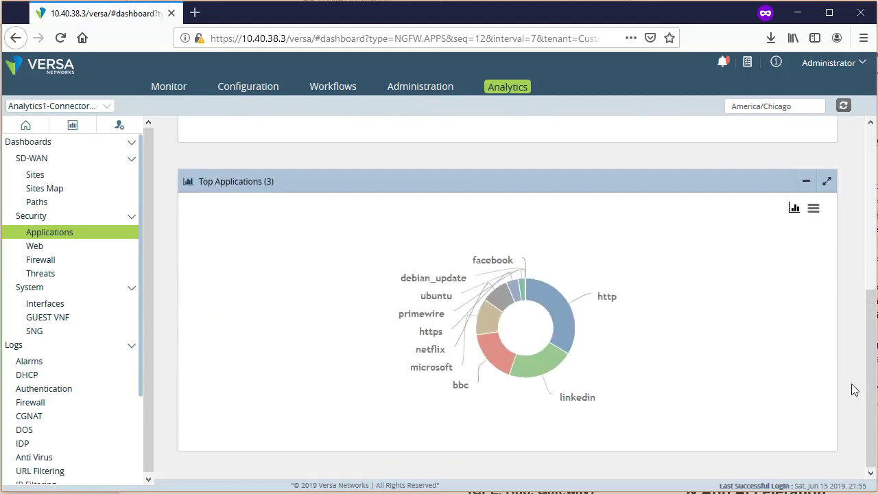
mouse_move(545, 296)
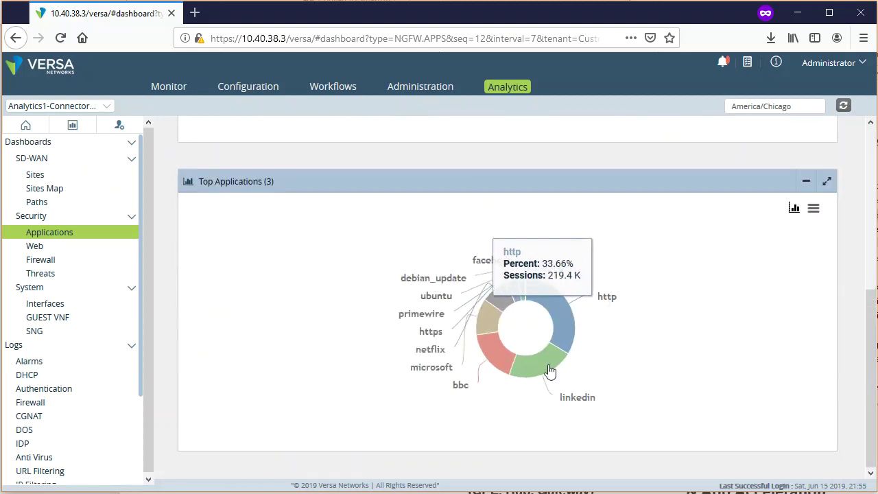
scroll(494, 351, up, 5)
scroll(494, 352, up, 1)
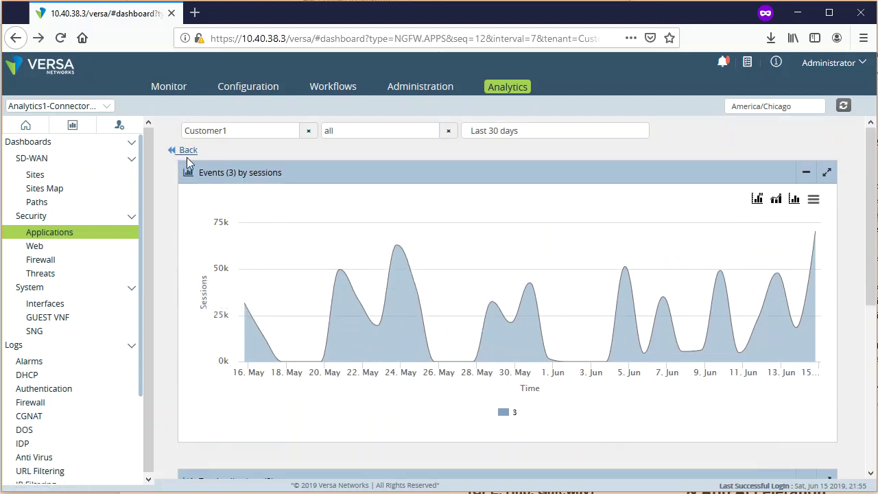
click(193, 151)
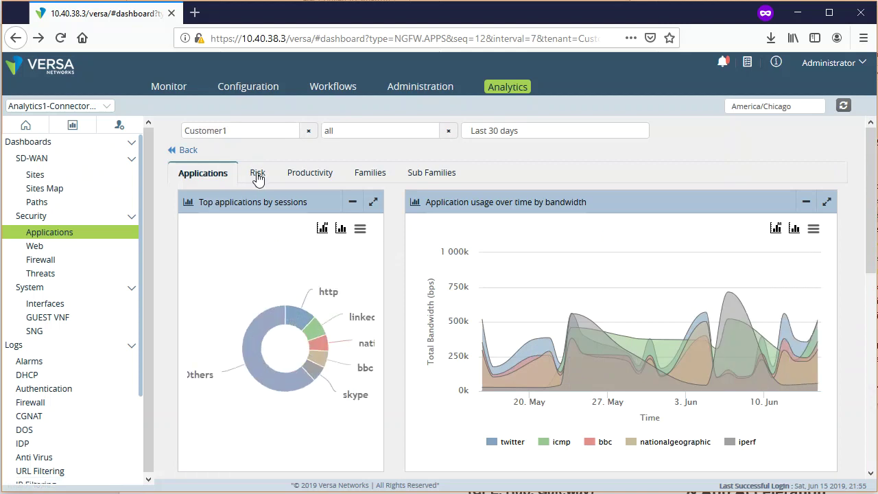
click(258, 176)
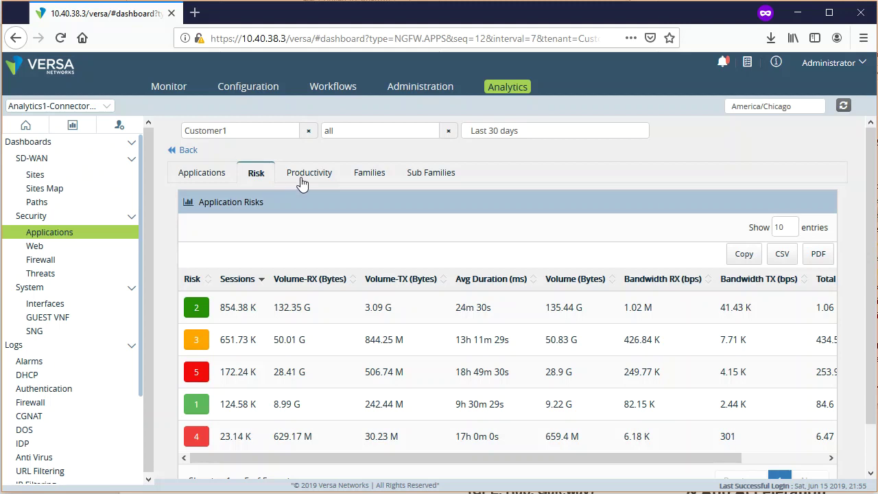
- On the Productivity tab, drill into level 4 and its linkedin application events, then go back
click(309, 175)
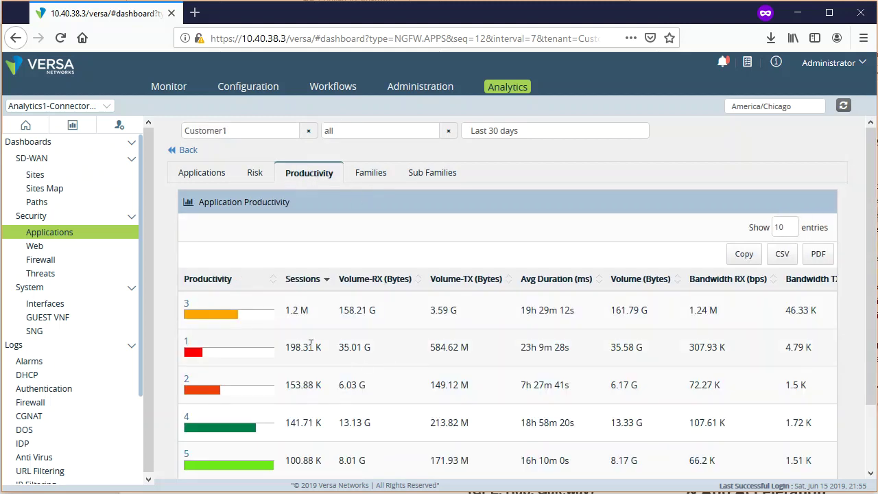
click(249, 428)
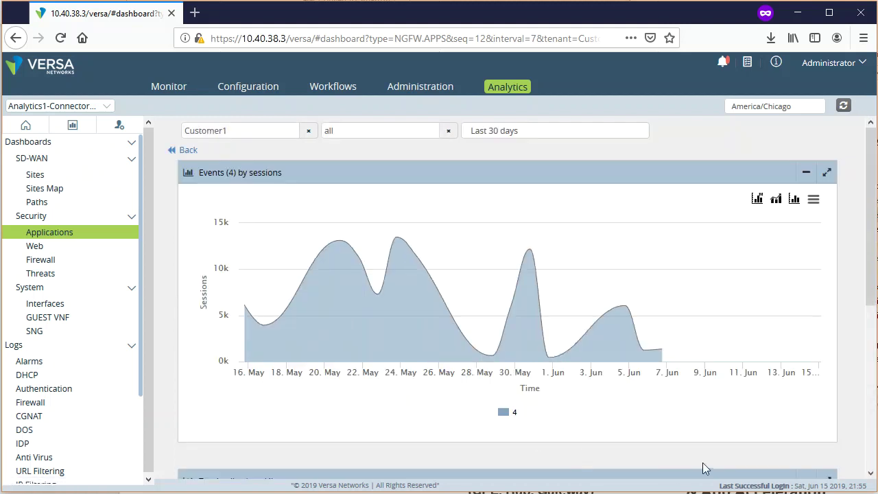
scroll(706, 469, down, 5)
mouse_move(558, 359)
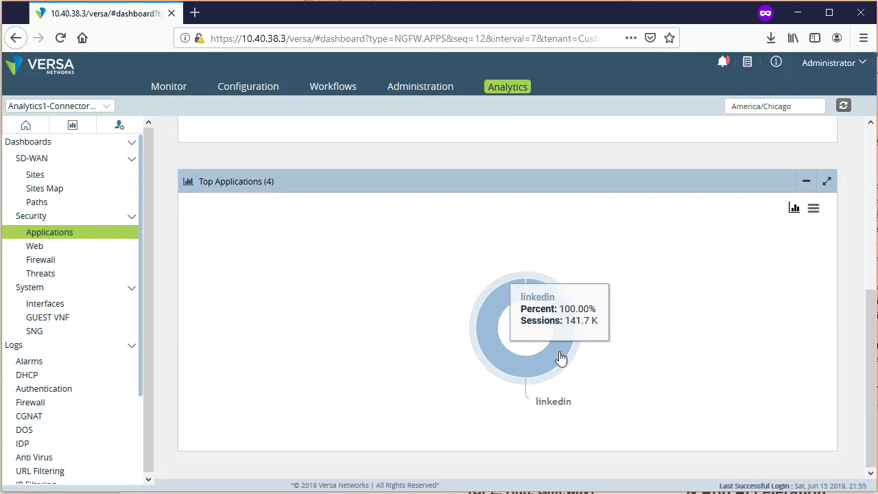
click(560, 358)
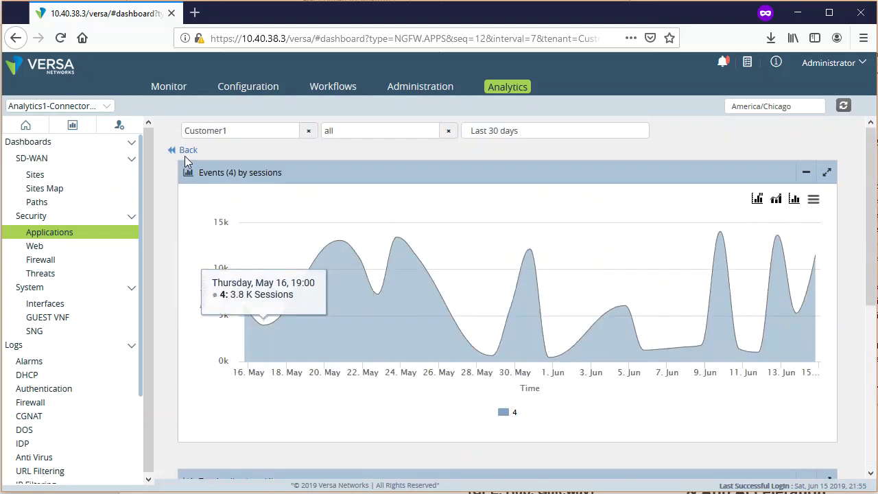
click(185, 150)
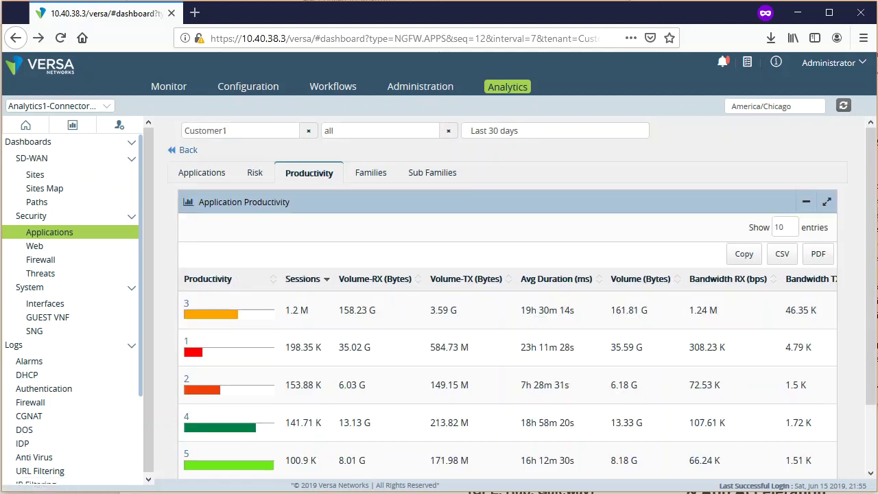
- Review the events for productivity level 2, then reopen the Application Productivity table
click(249, 394)
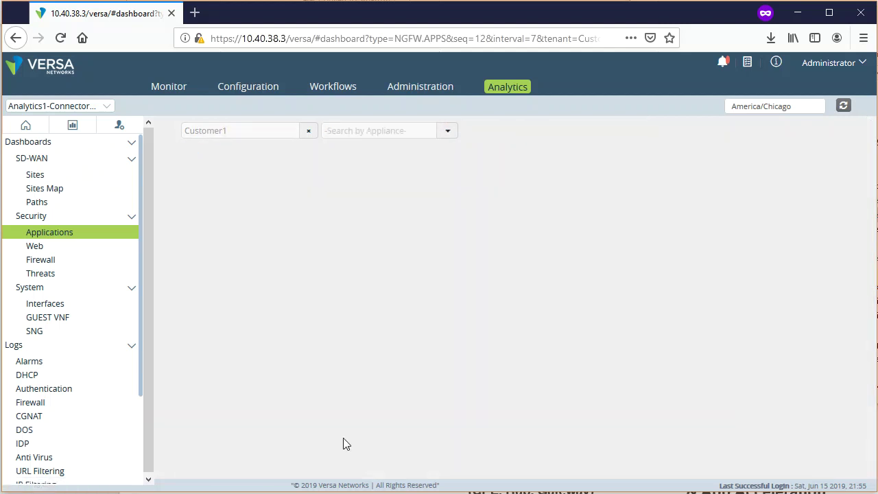
scroll(817, 418, down, 5)
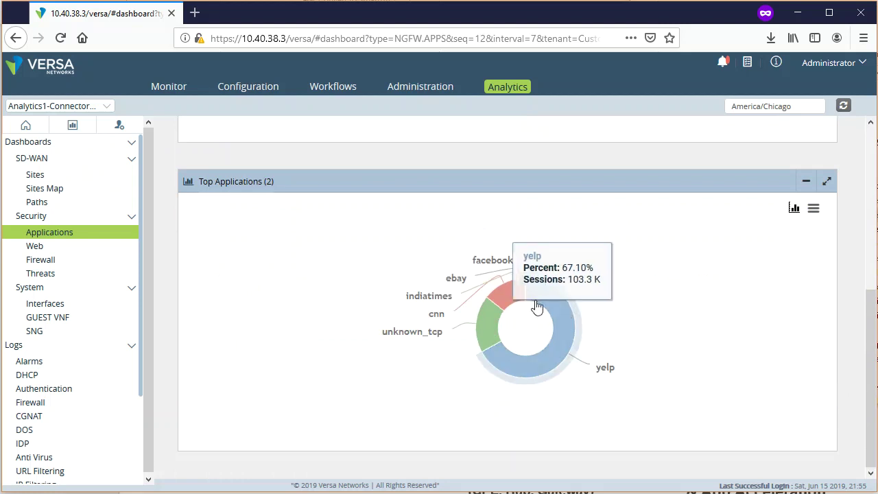
scroll(846, 367, up, 1)
scroll(843, 369, up, 4)
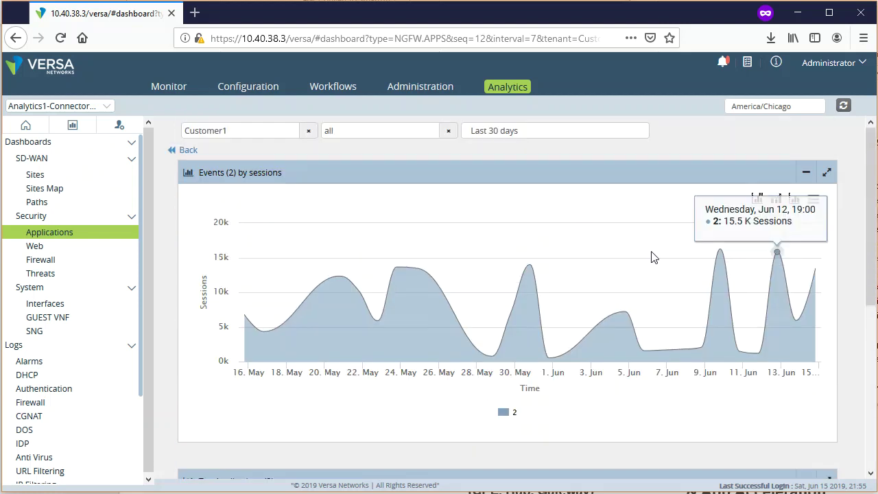
click(188, 150)
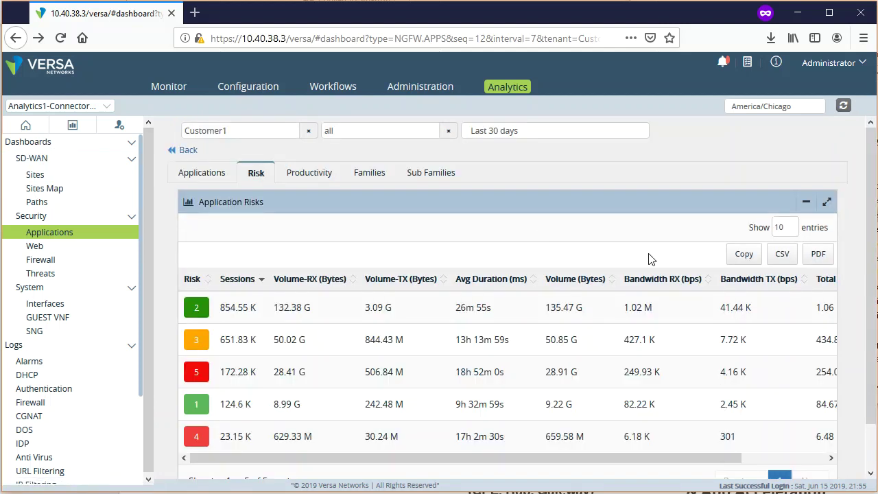
click(333, 180)
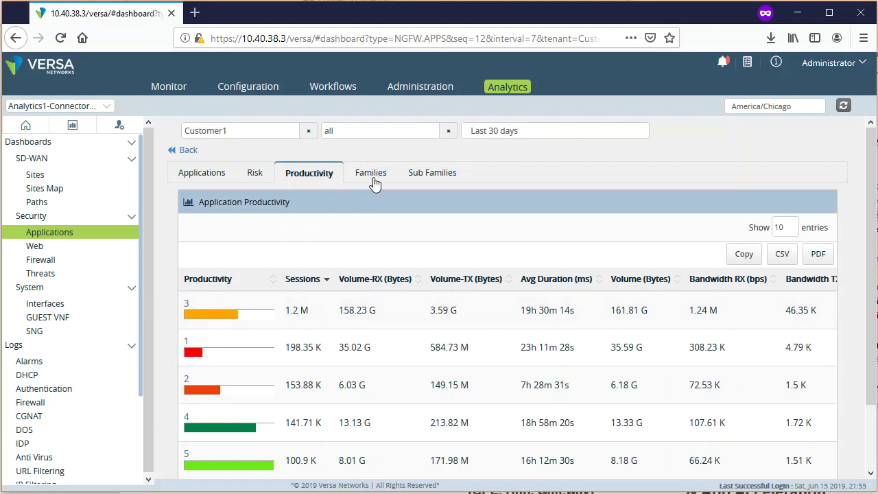
- Filter to Site3Branch1, check its 1 G volume and 494.31 K sessions, then return to all appliances
click(448, 130)
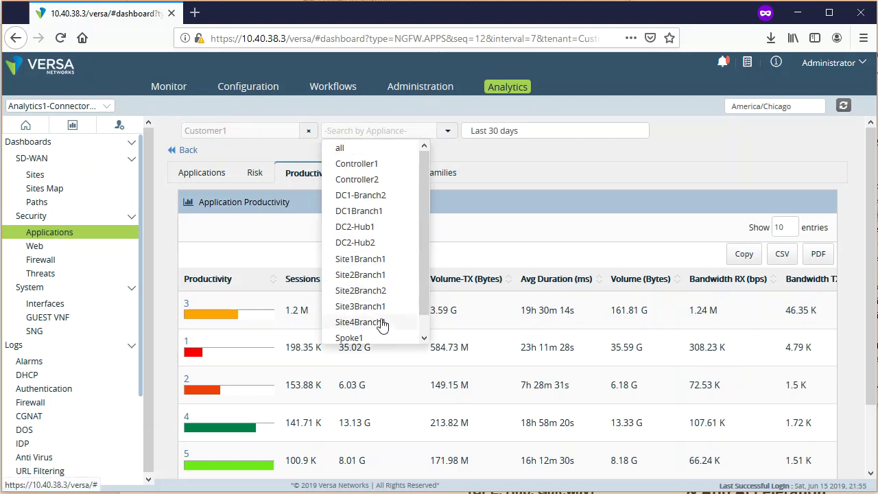
click(379, 311)
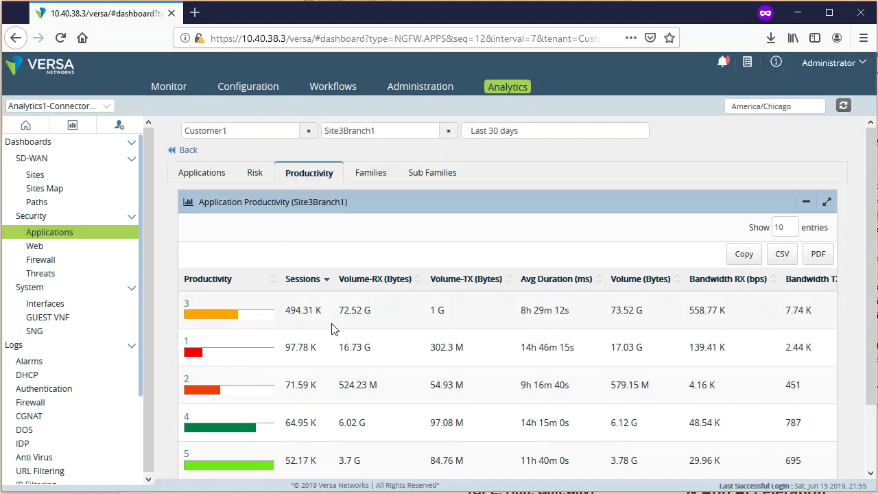
drag(461, 316, 428, 313)
drag(324, 315, 288, 313)
click(511, 325)
click(448, 130)
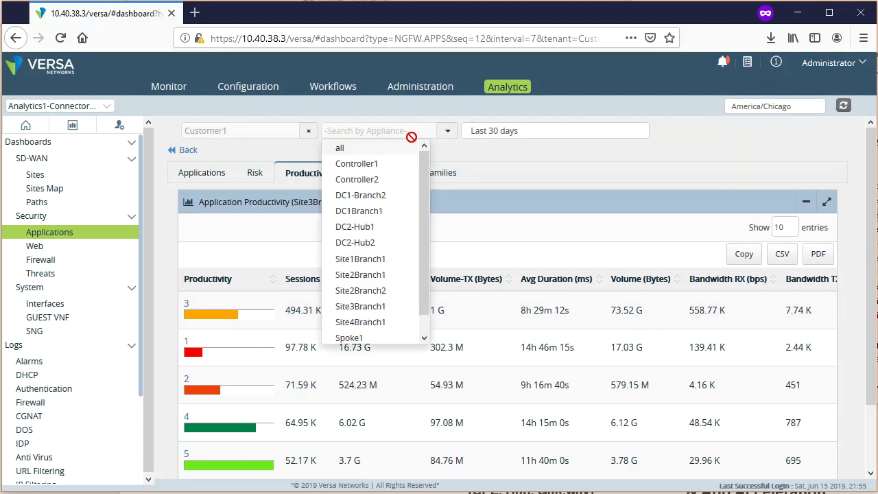
click(374, 152)
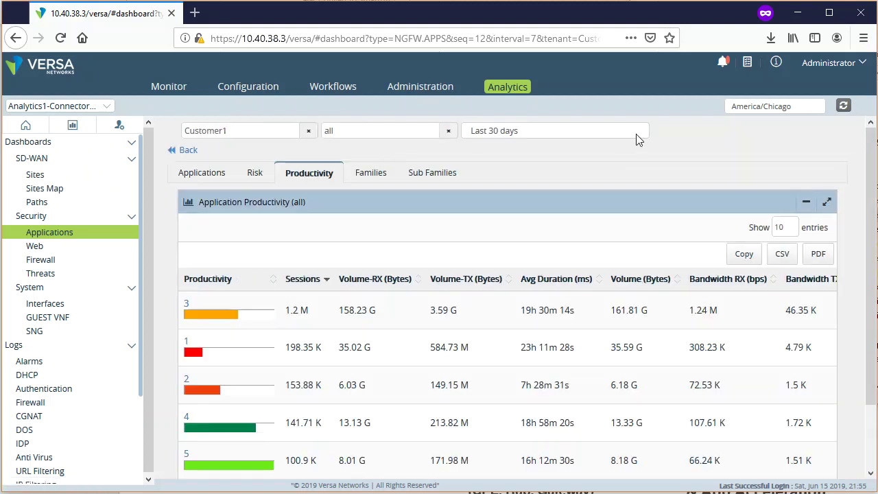
- Try the Last hour and Last 7 days time ranges, then settle on Last 30 days
click(644, 135)
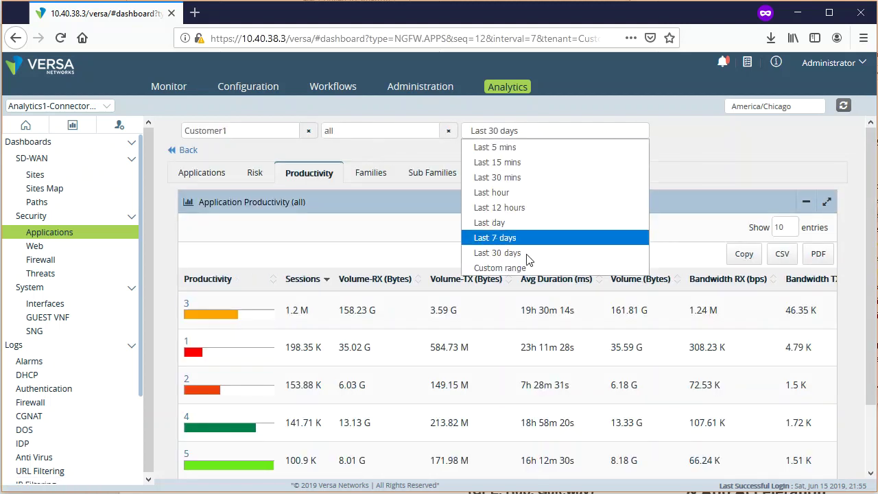
click(527, 193)
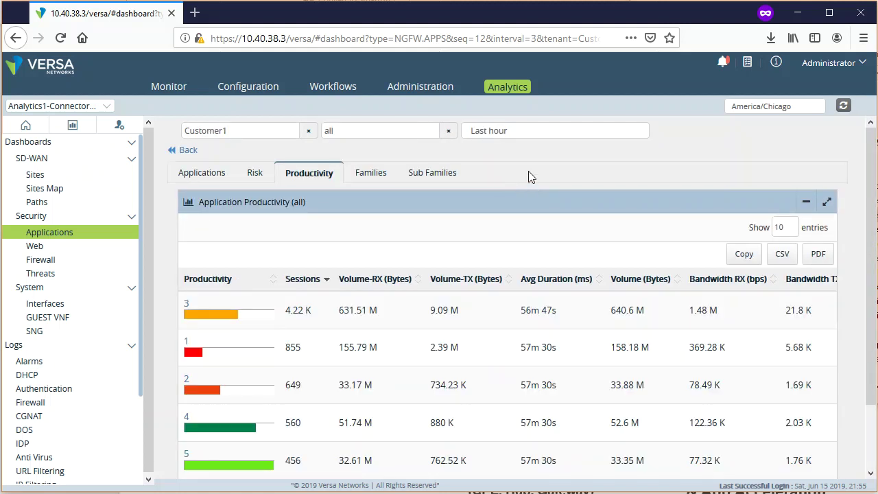
click(533, 134)
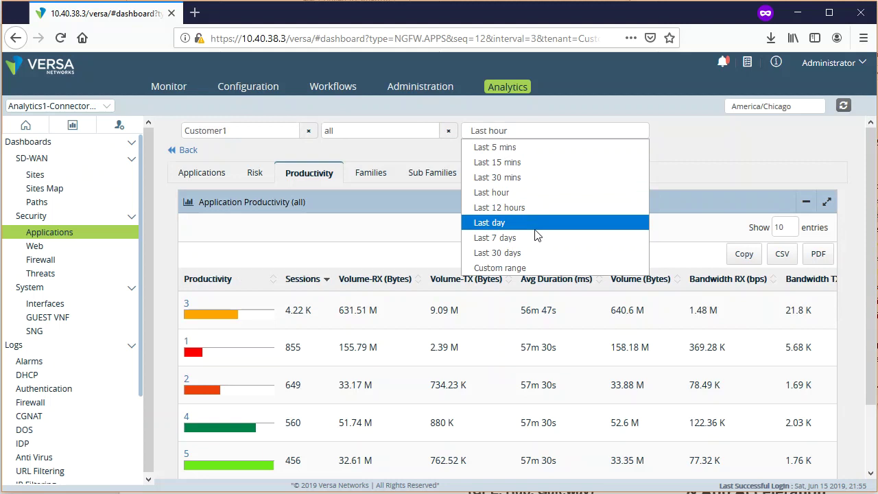
click(534, 238)
click(531, 133)
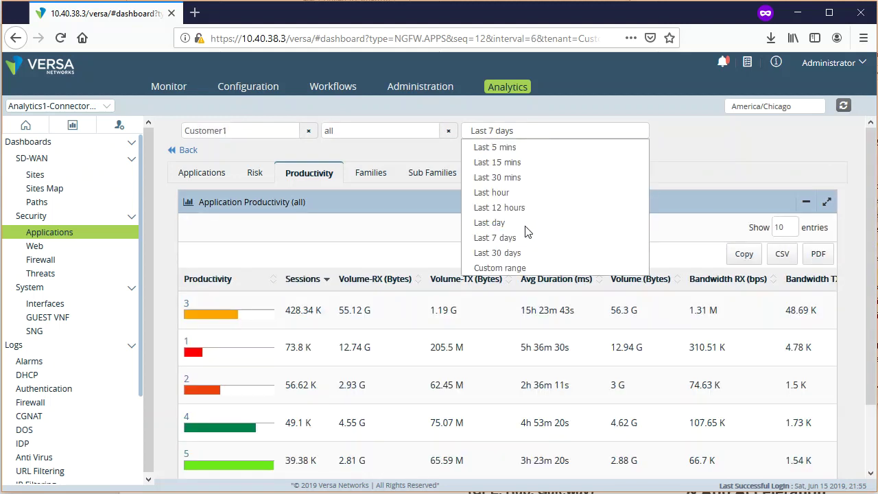
click(530, 251)
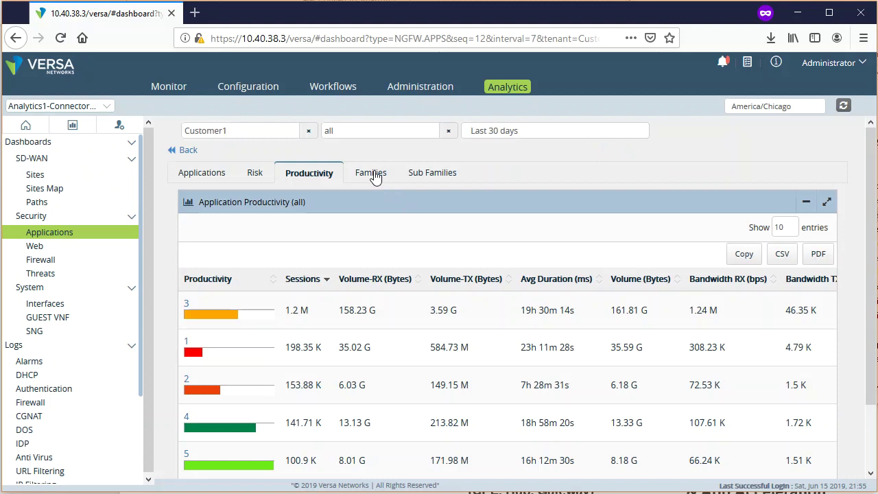
- View the Families breakdown, noting general-internet's 179.21 G received volume and the media row
click(374, 176)
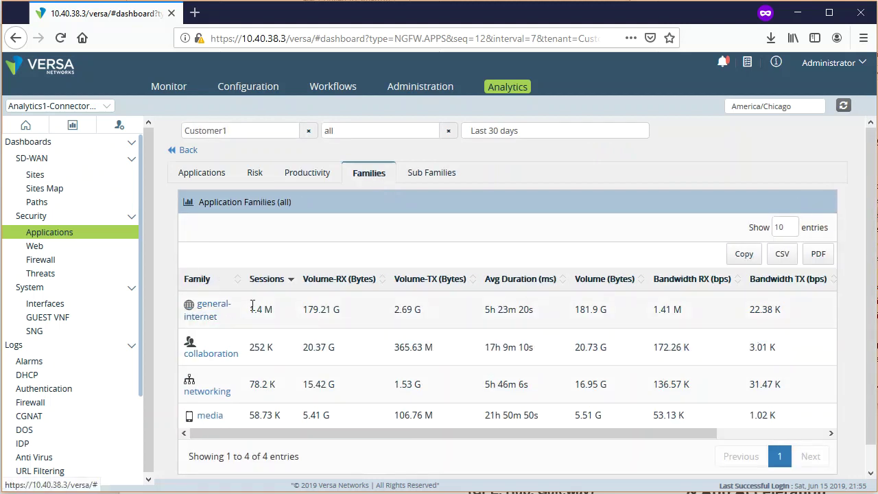
drag(302, 308, 363, 310)
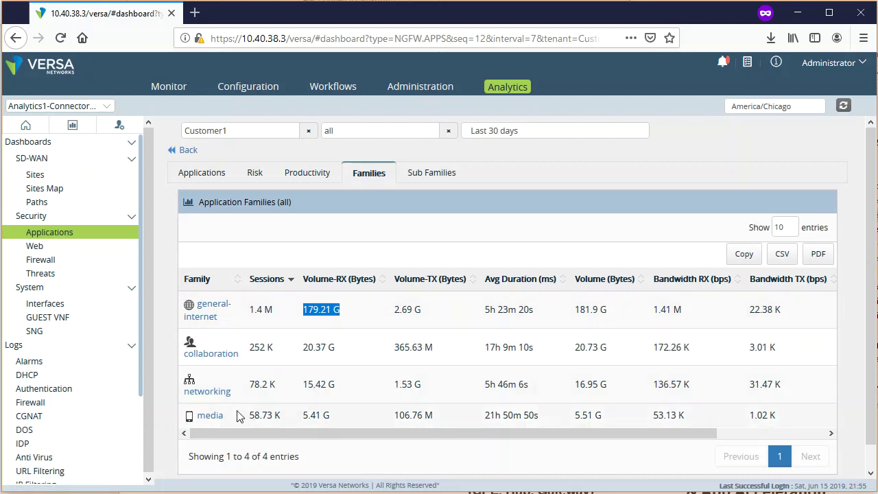
drag(302, 416, 352, 415)
click(362, 416)
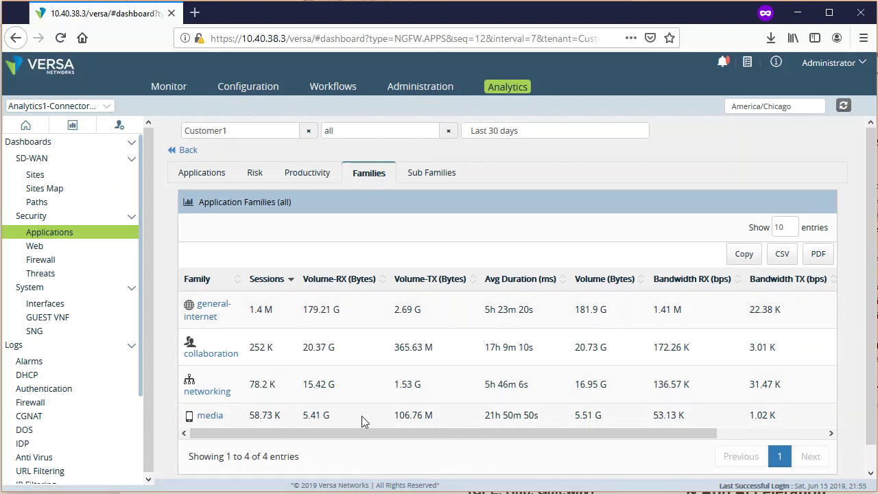
- On the Sub Families tab, drill into web sessions over time, then go back
click(430, 177)
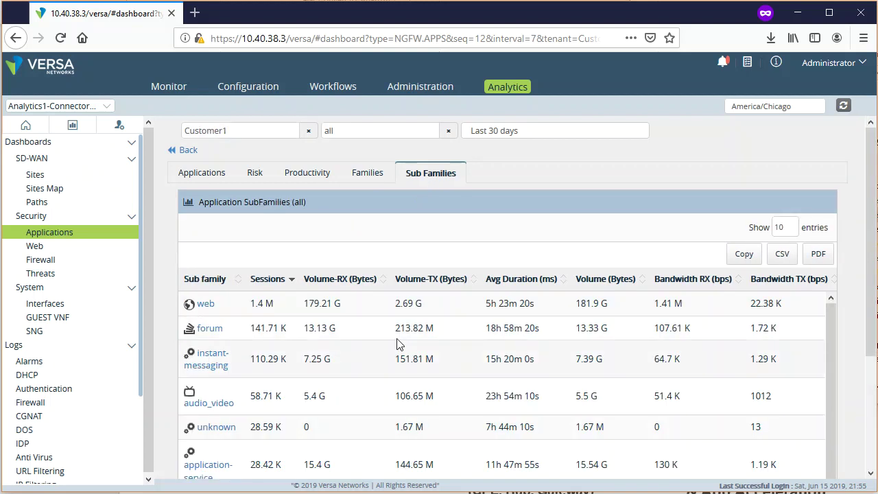
click(203, 304)
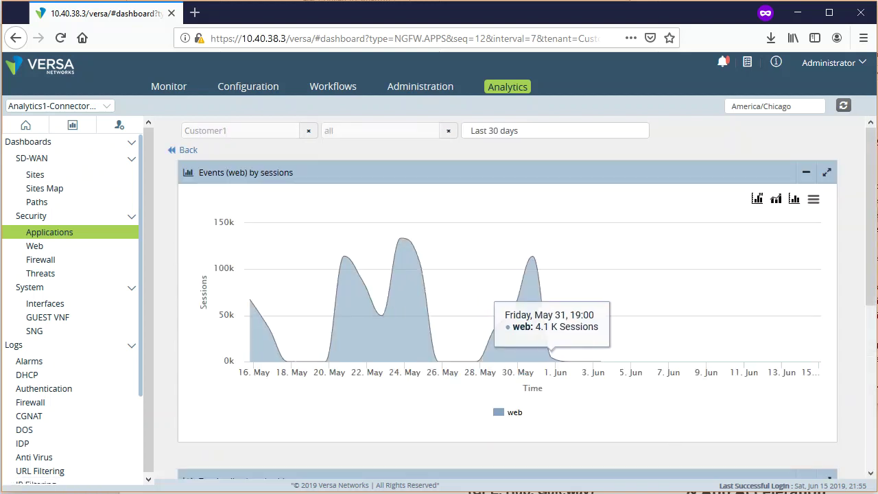
scroll(855, 427, down, 5)
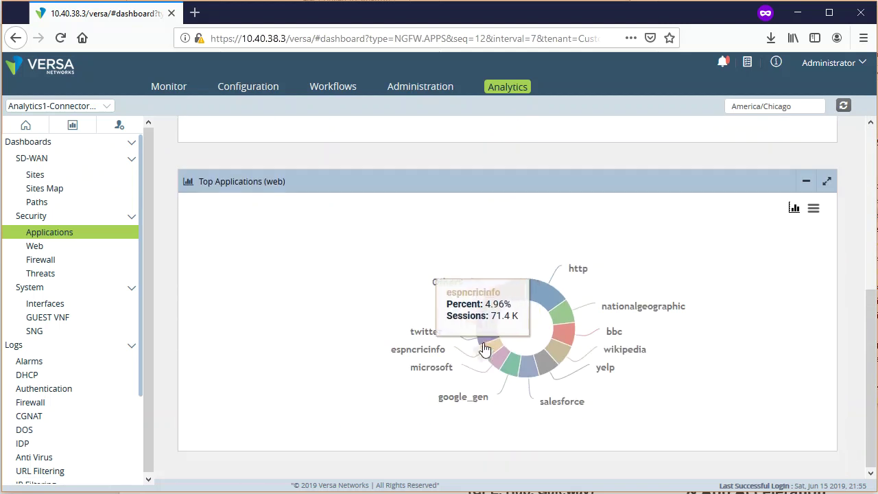
mouse_move(567, 314)
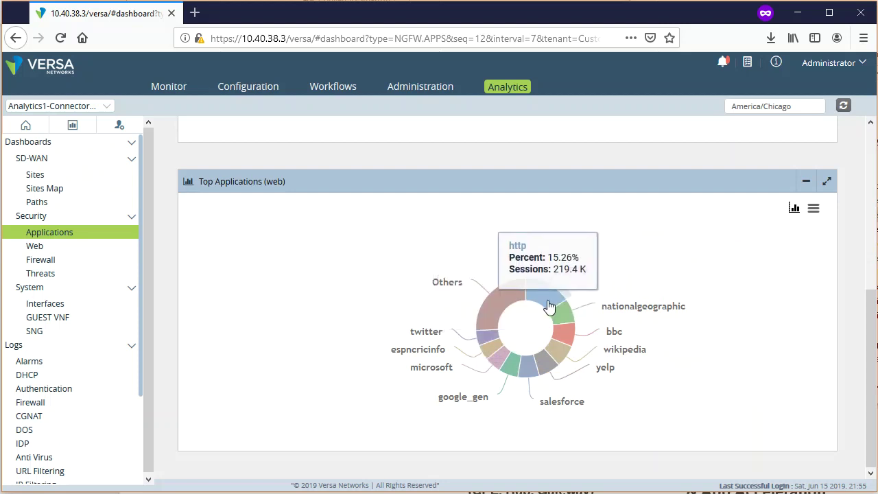
click(528, 372)
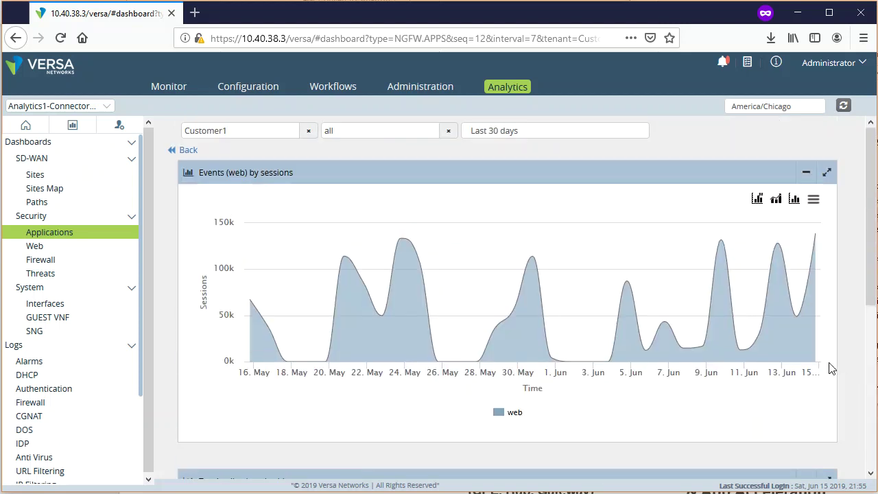
click(184, 152)
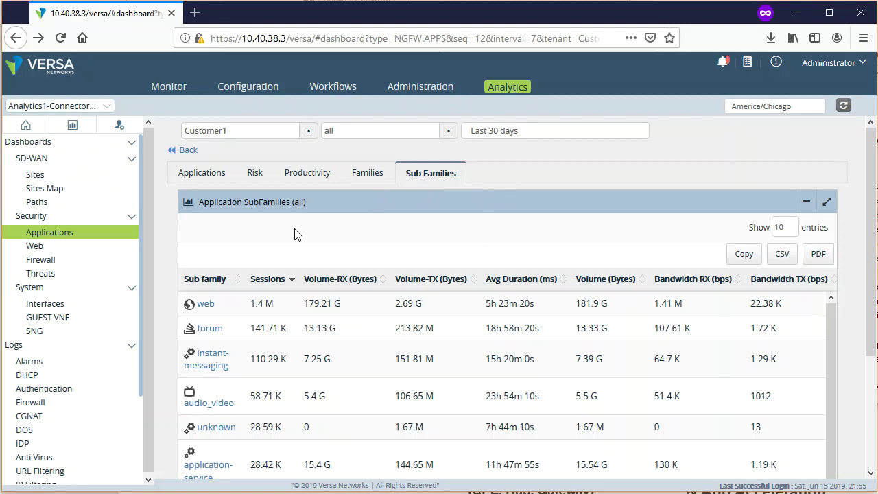
- Open the Security Web dashboard and scroll to its URL category usage table
click(47, 253)
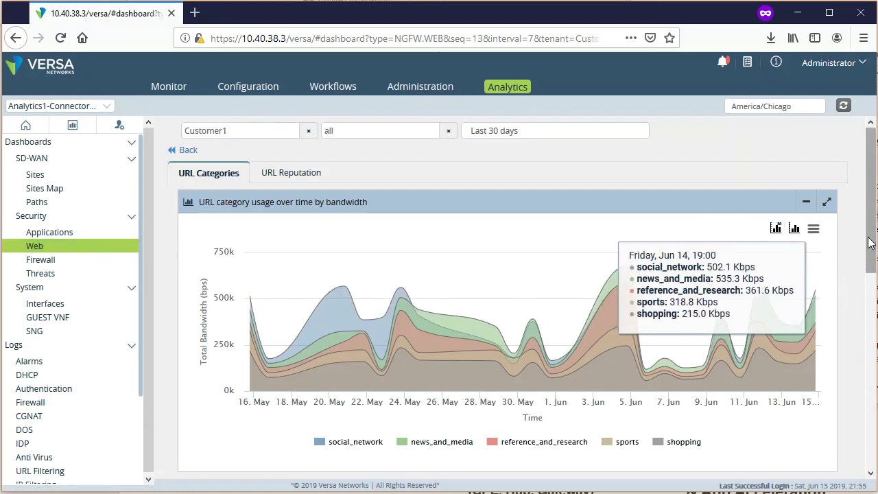
drag(870, 241, 870, 256)
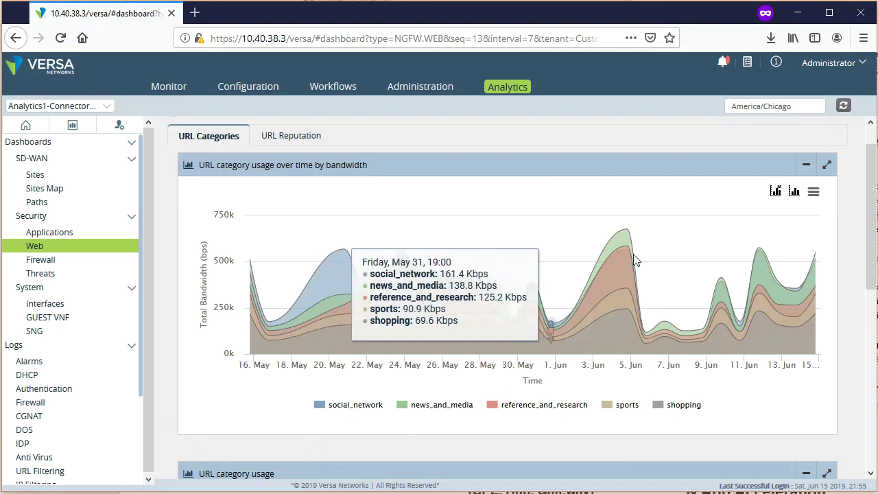
scroll(868, 418, down, 3)
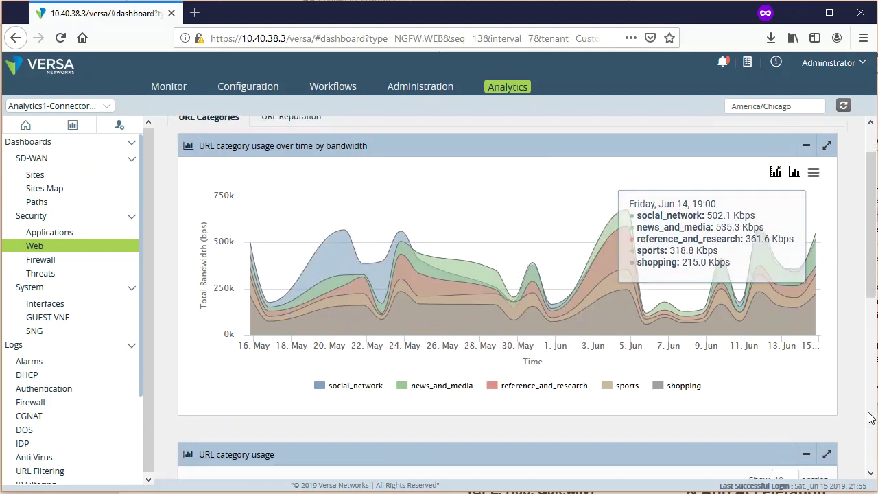
scroll(868, 419, down, 2)
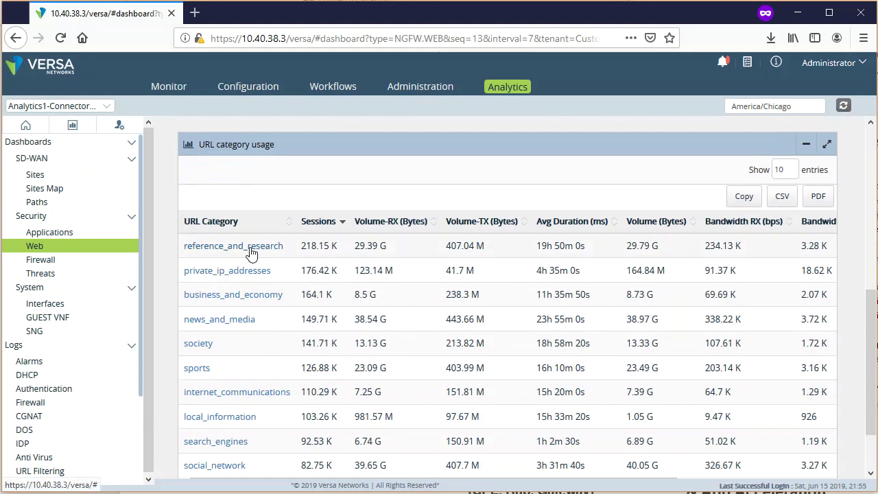
click(205, 348)
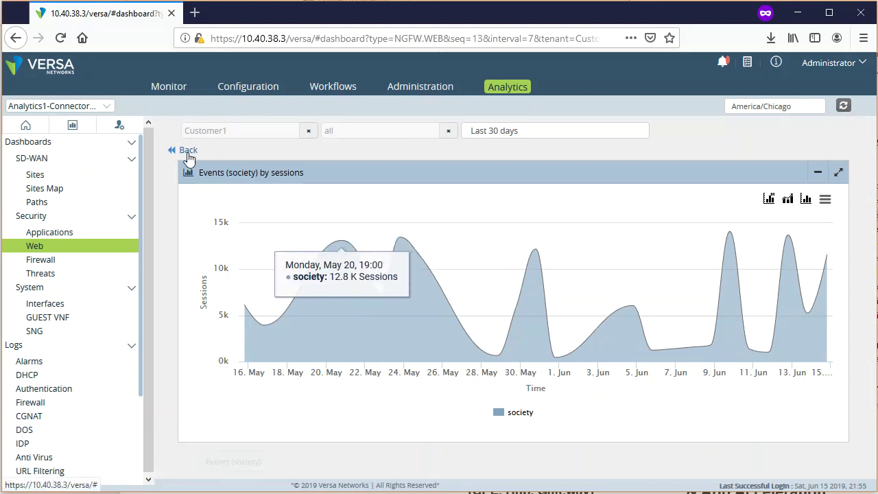
mouse_move(269, 305)
mouse_down()
mouse_move(459, 305)
mouse_move(701, 324)
mouse_up()
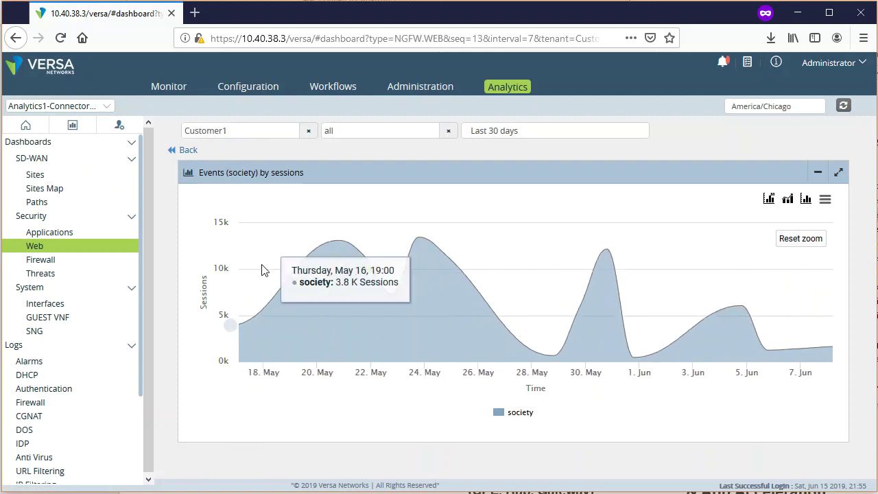
click(187, 150)
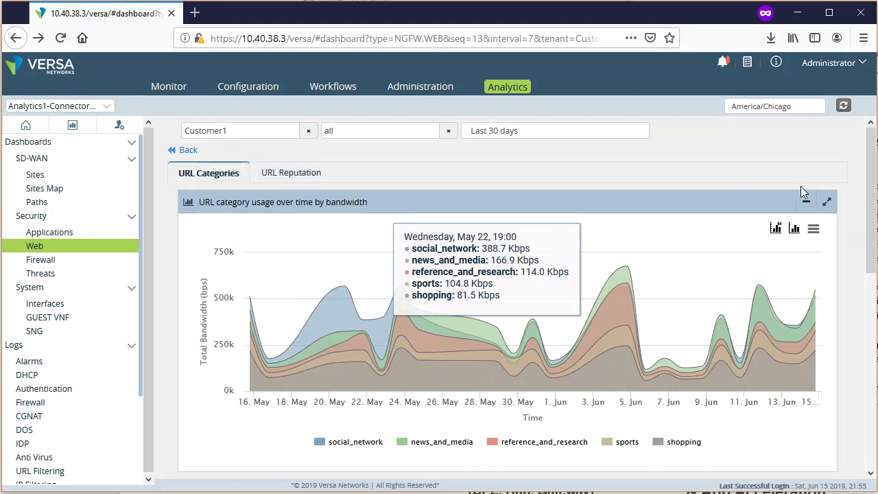
scroll(866, 291, down, 3)
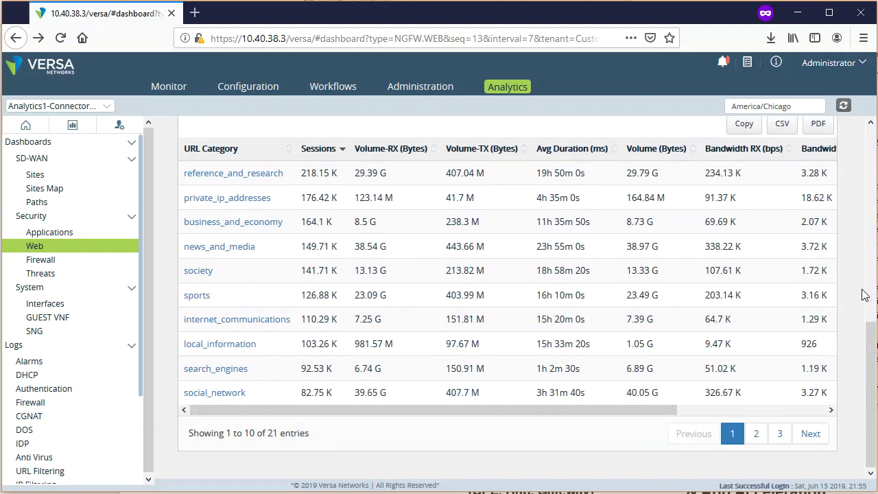
scroll(863, 294, up, 3)
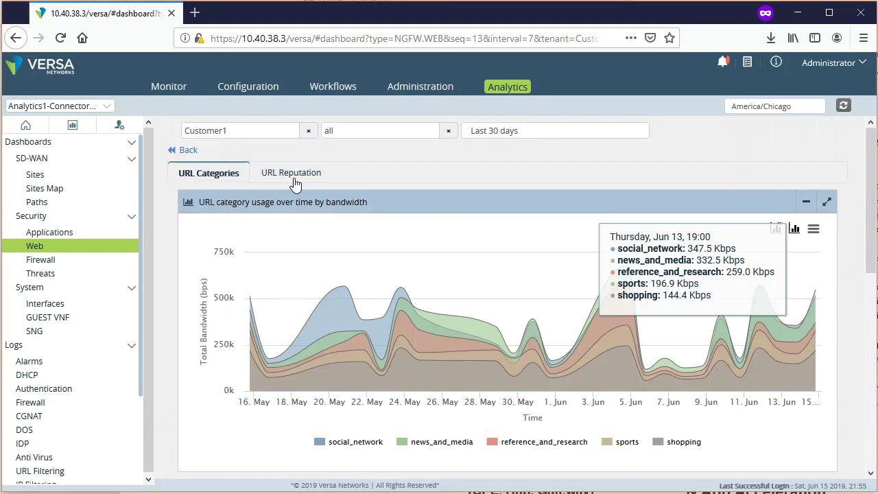
- On the URL Reputation tab, drill into high_risk sessions, zoom to a narrower date span, then go back
click(294, 175)
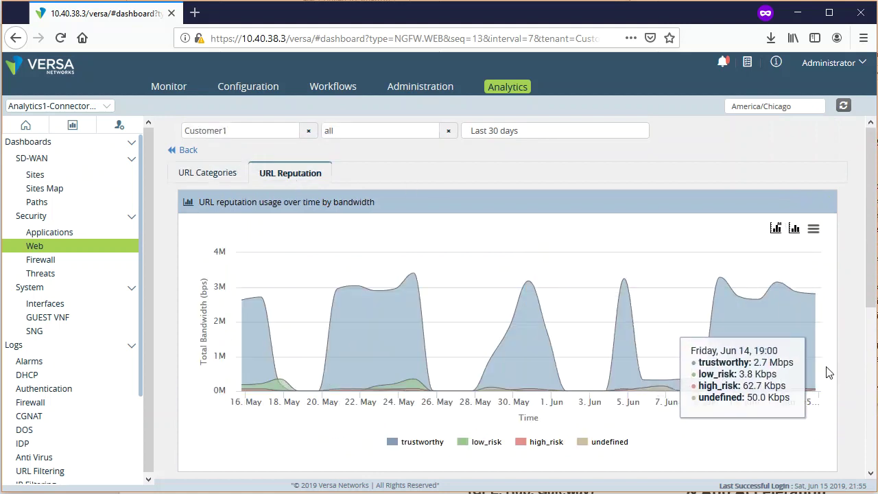
scroll(875, 245, down, 3)
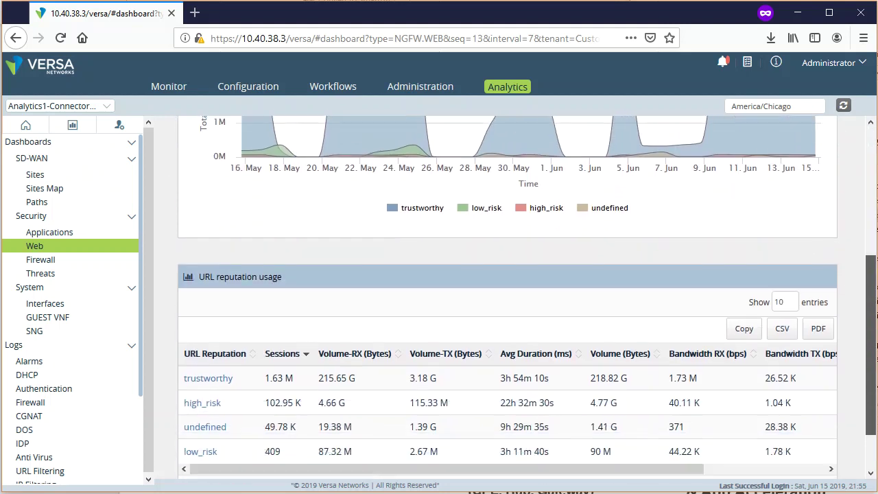
scroll(876, 295, down, 2)
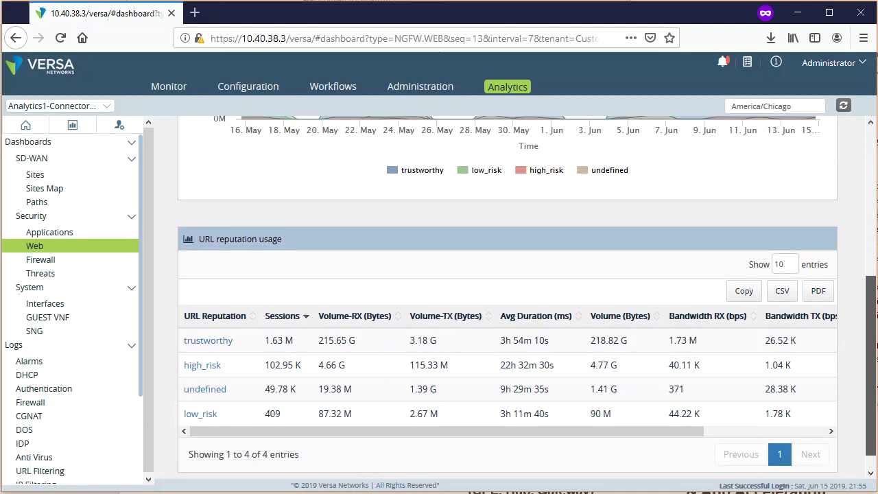
click(203, 357)
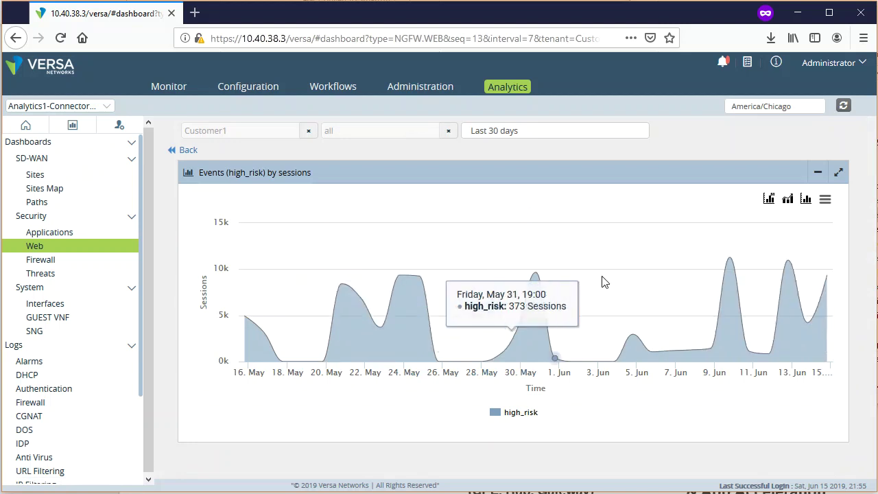
mouse_move(805, 329)
mouse_down()
mouse_move(293, 353)
mouse_move(623, 353)
mouse_up()
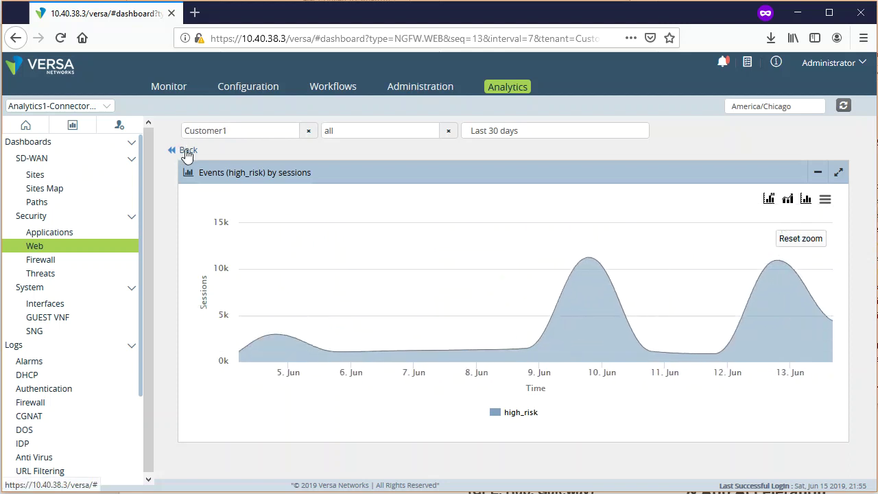
click(183, 153)
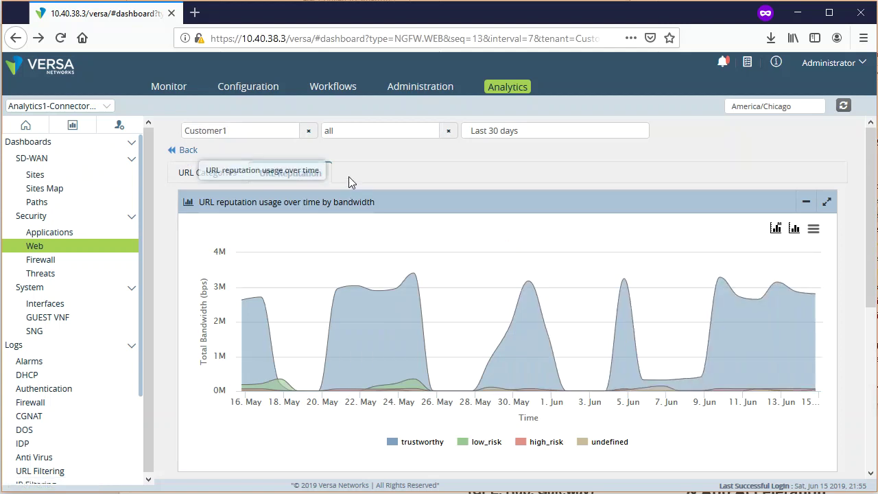
click(59, 266)
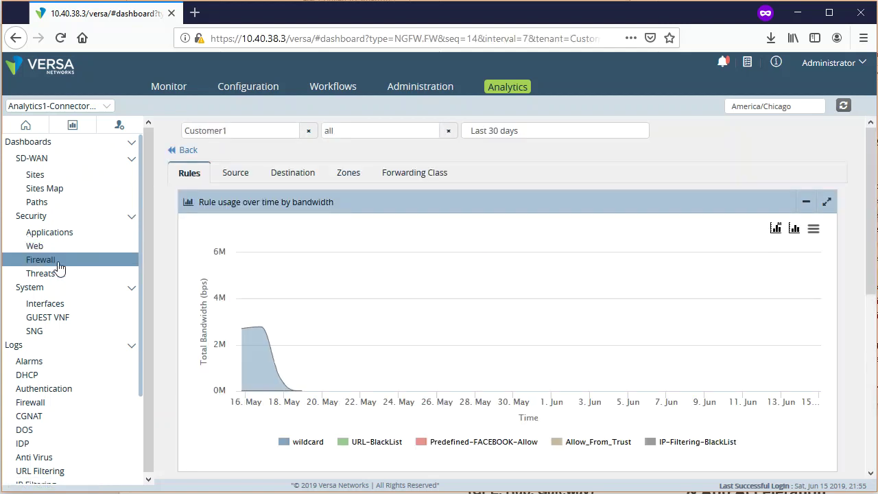
mouse_move(243, 343)
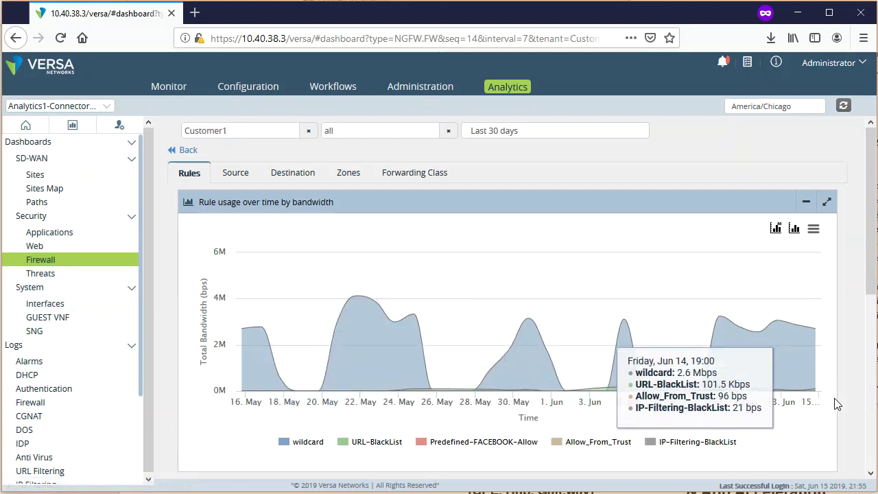
scroll(249, 378, down, 4)
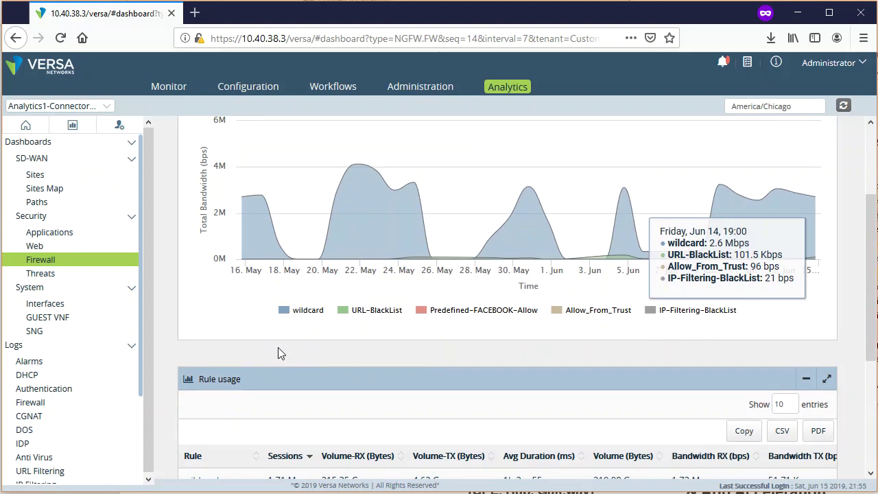
scroll(286, 351, up, 2)
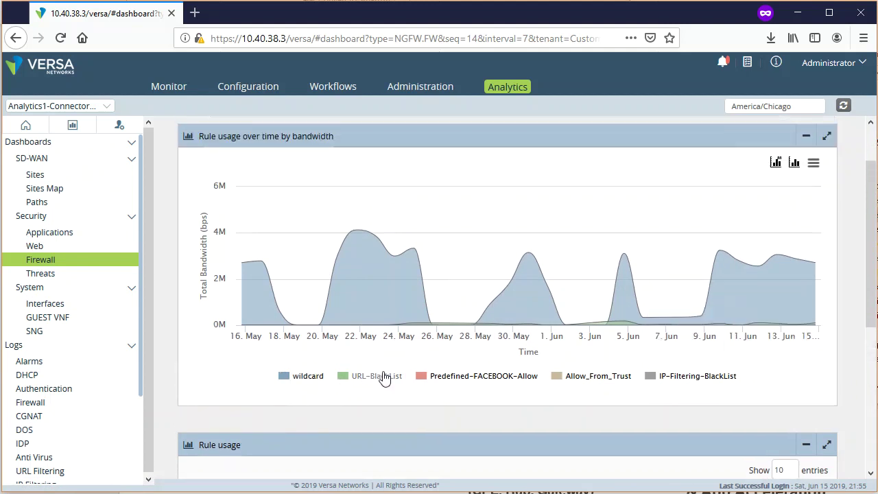
click(425, 382)
click(576, 379)
click(659, 377)
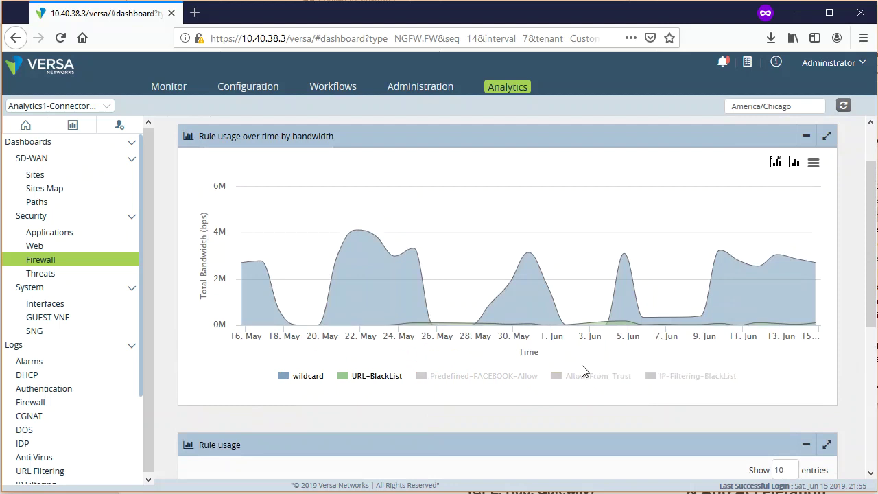
click(283, 379)
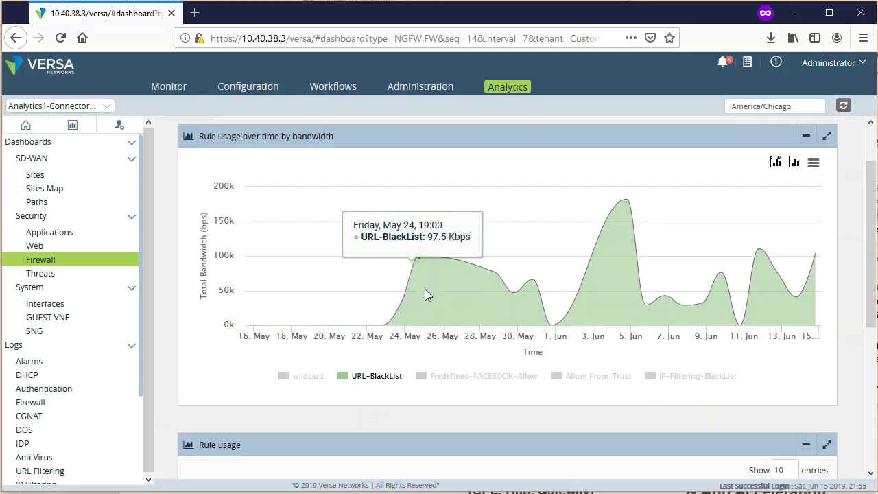
click(418, 379)
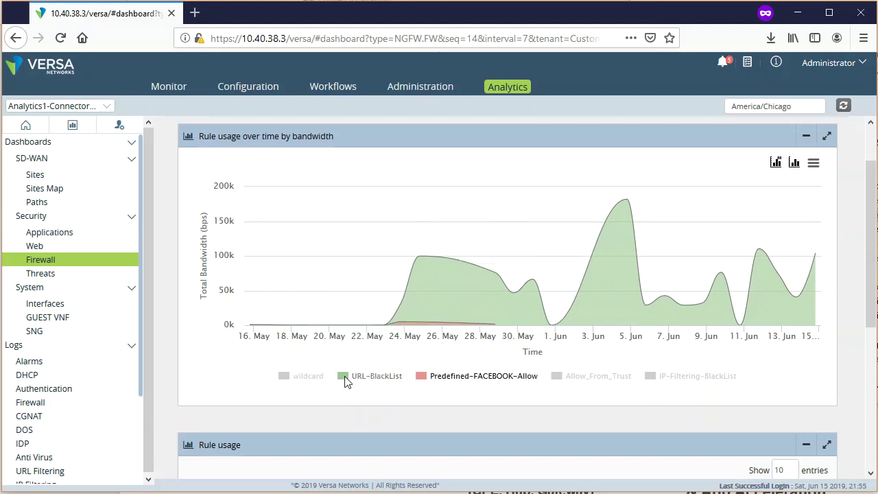
click(346, 379)
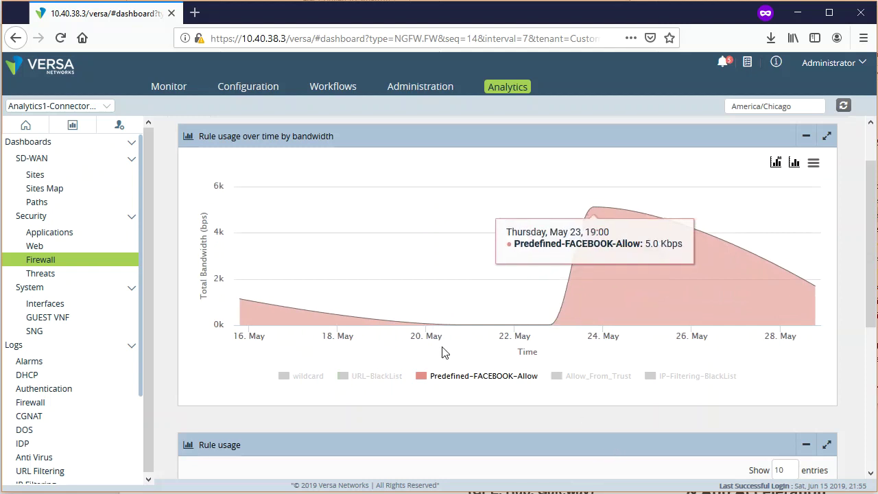
click(286, 378)
click(343, 376)
click(557, 377)
click(656, 380)
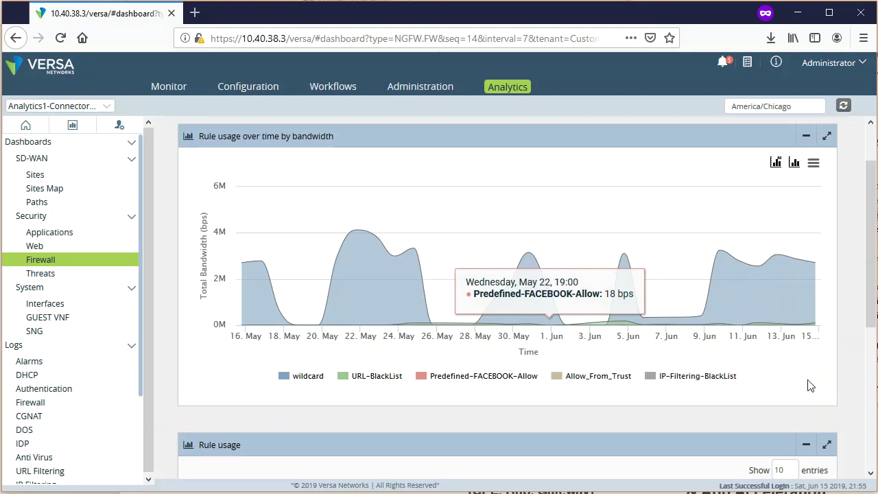
- Chart firewall rule usage by Sessions and hide wildcard to reveal the smaller rules
click(778, 166)
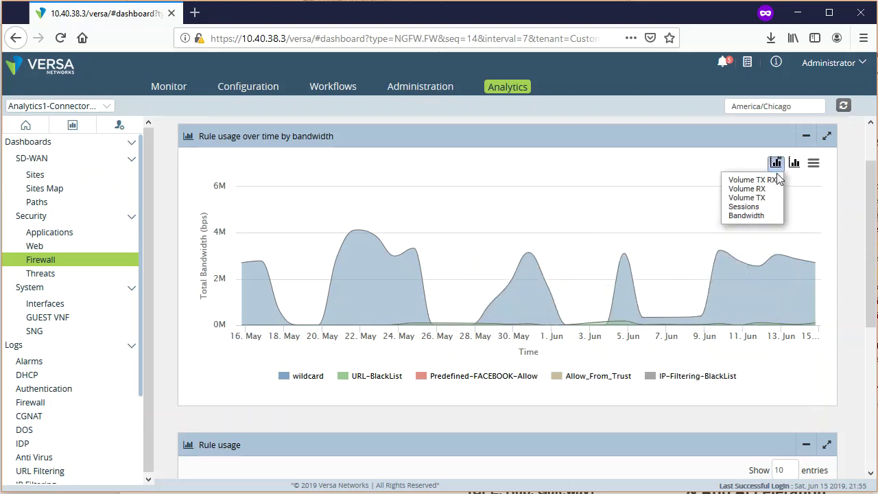
click(759, 206)
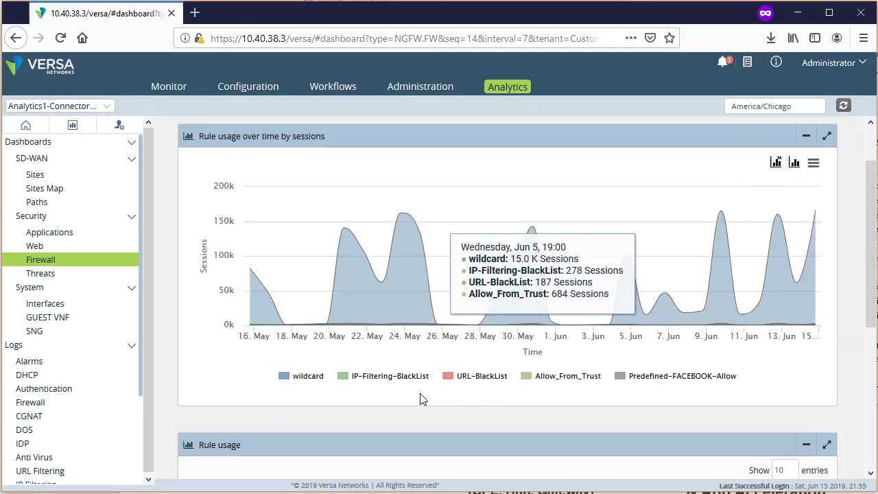
click(287, 383)
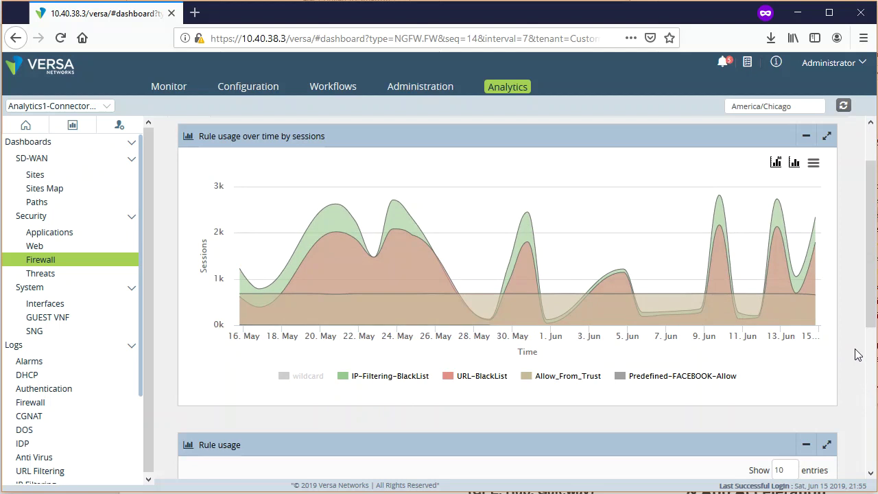
scroll(857, 354, up, 2)
scroll(870, 350, down, 5)
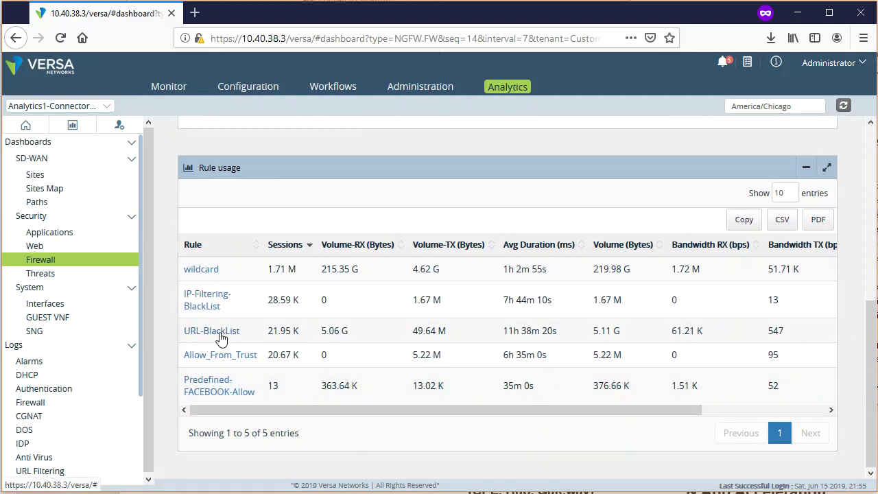
- Drill into URL-BlackList sessions, zoom to 18 May through early June, then go back
click(199, 334)
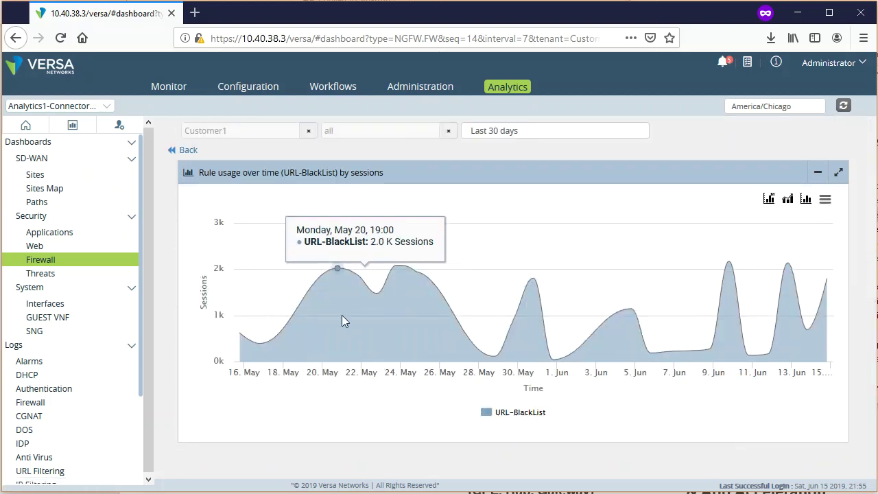
drag(294, 302, 717, 305)
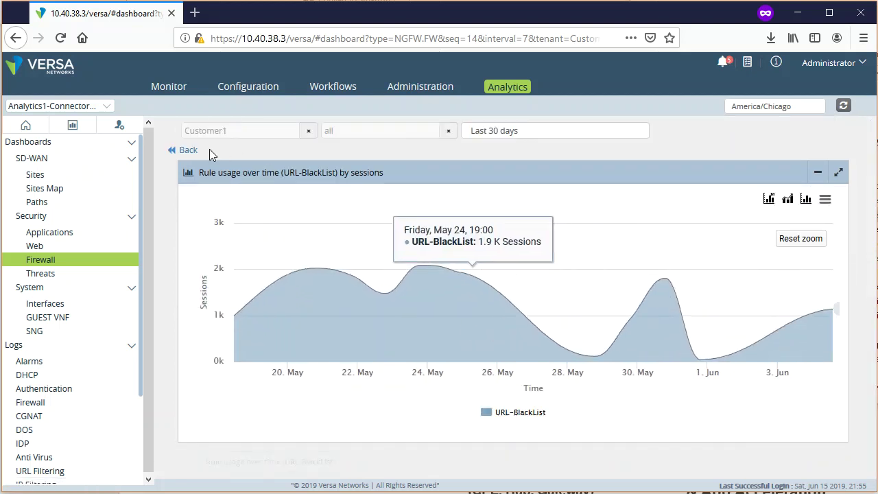
click(181, 152)
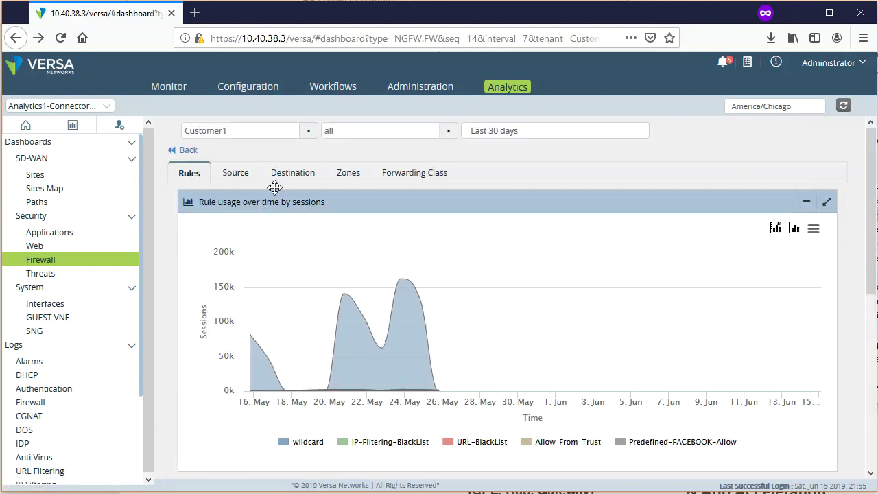
- Drill into 172.19.0.0/16 sessions from the Source tab, then switch to the Destination tab
click(241, 177)
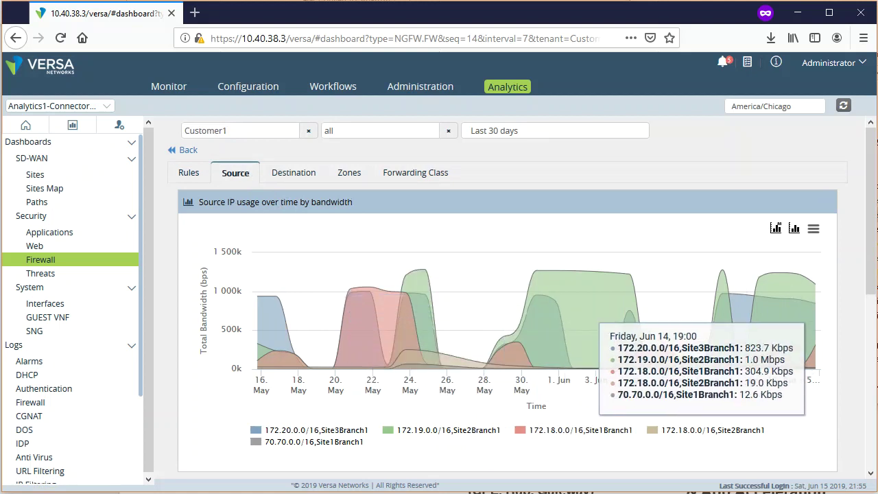
drag(875, 296, 875, 442)
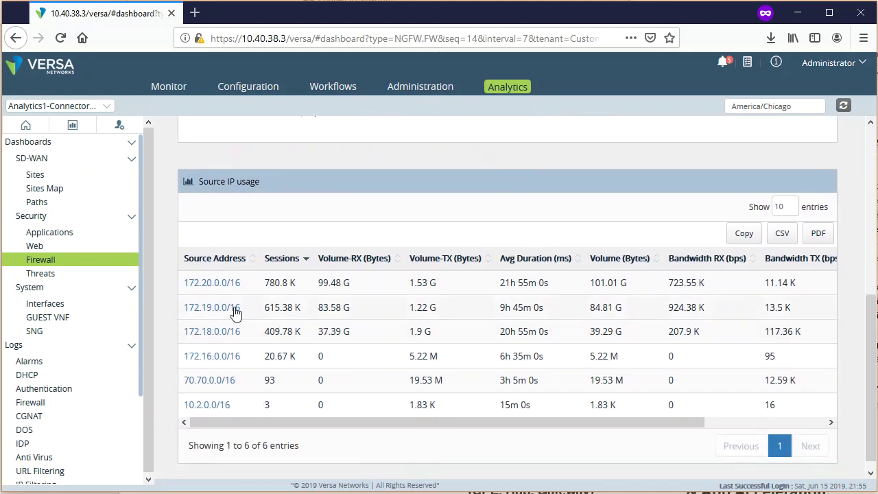
click(209, 308)
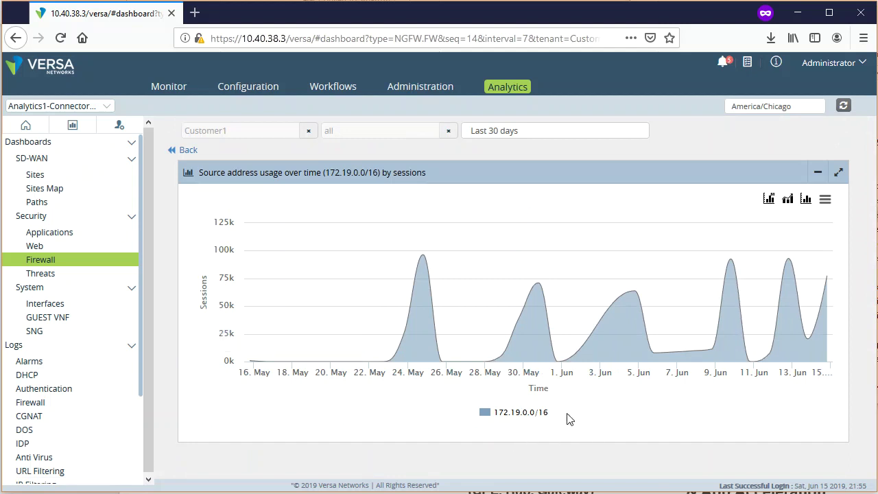
click(188, 151)
click(306, 179)
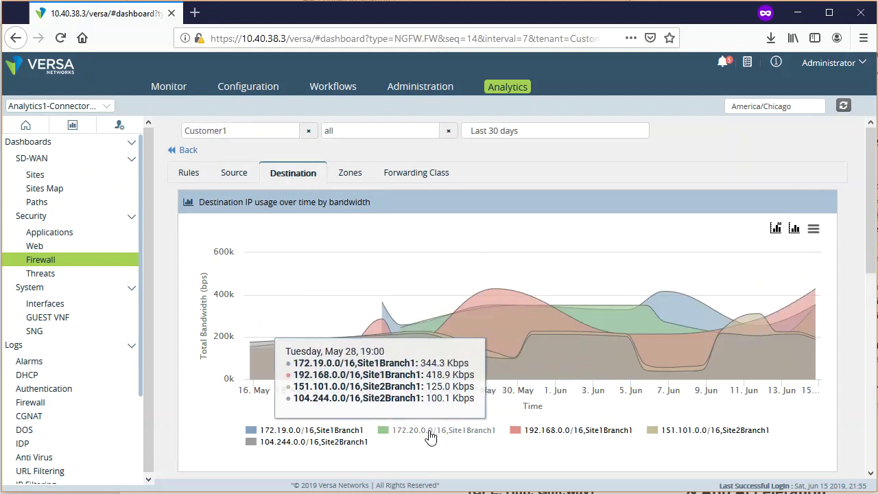
- On the Zones tab, toggle the L-ST-Customer1-LAN-VR-BB1 series off and on, and scan the zone table
click(351, 174)
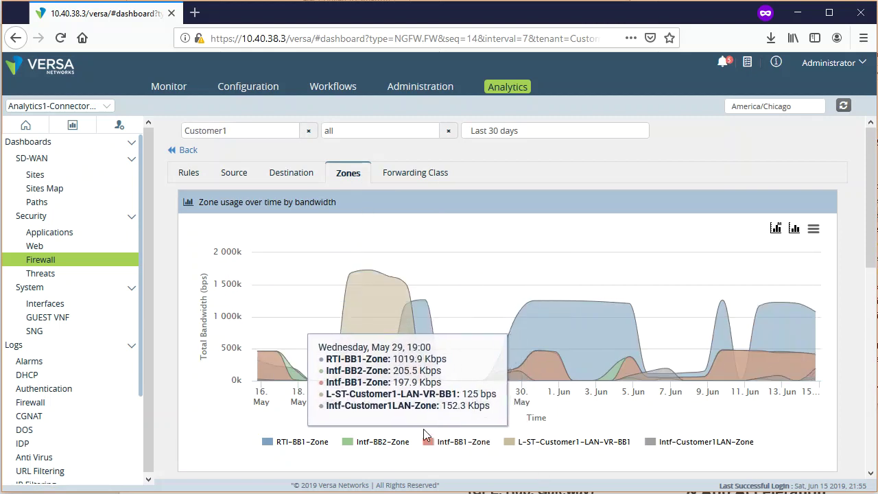
click(542, 453)
click(539, 450)
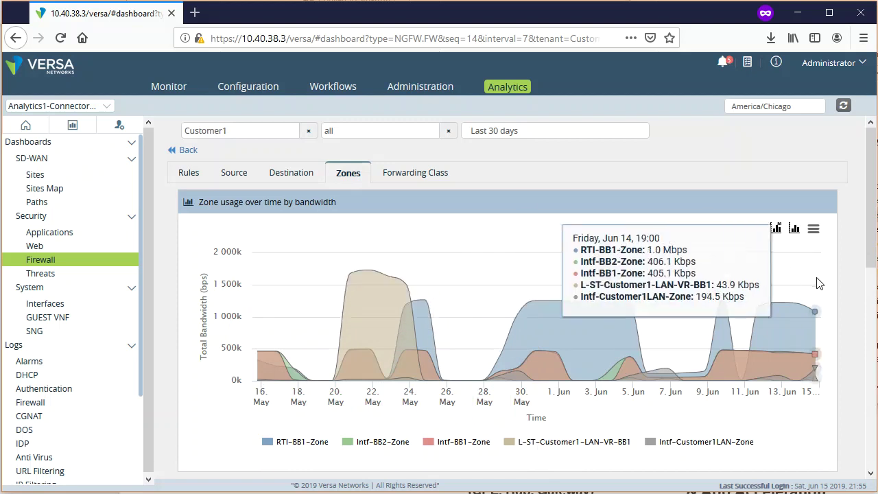
scroll(816, 281, down, 5)
scroll(836, 347, down, 1)
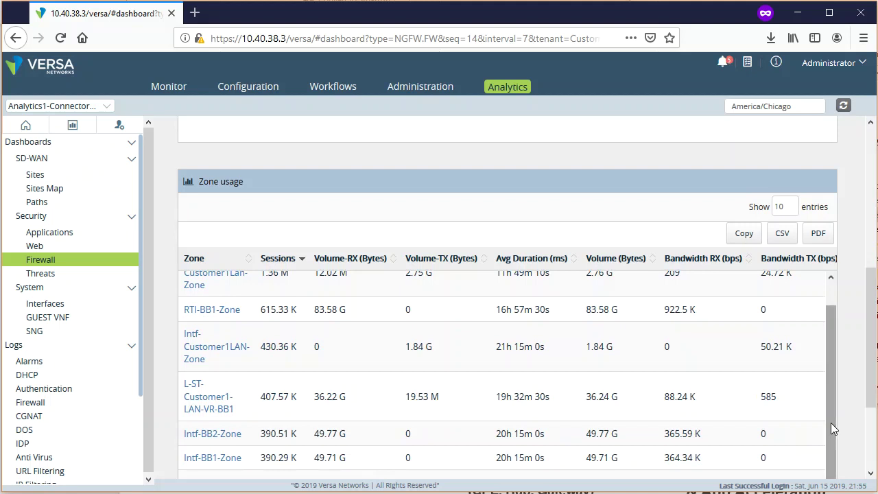
scroll(831, 423, up, 1)
drag(868, 393, 873, 249)
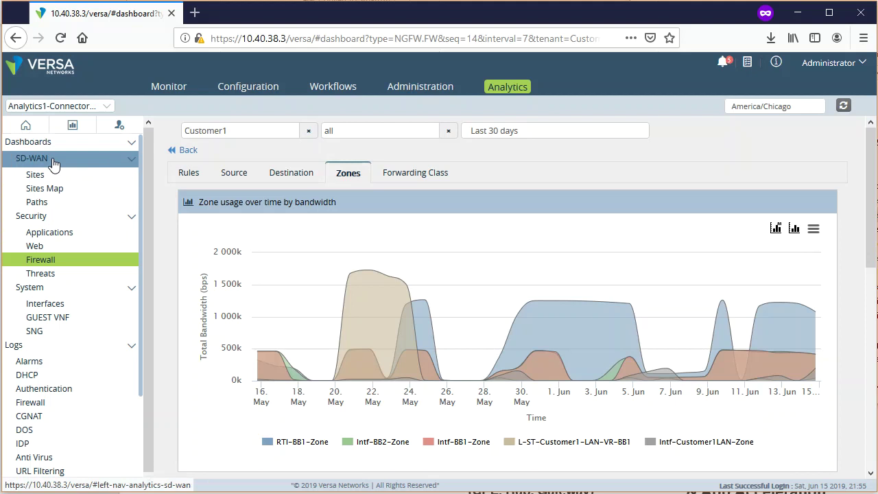
- Briefly filter the Firewall dashboard to tenant Customer11, then clear the tenant filter
click(308, 131)
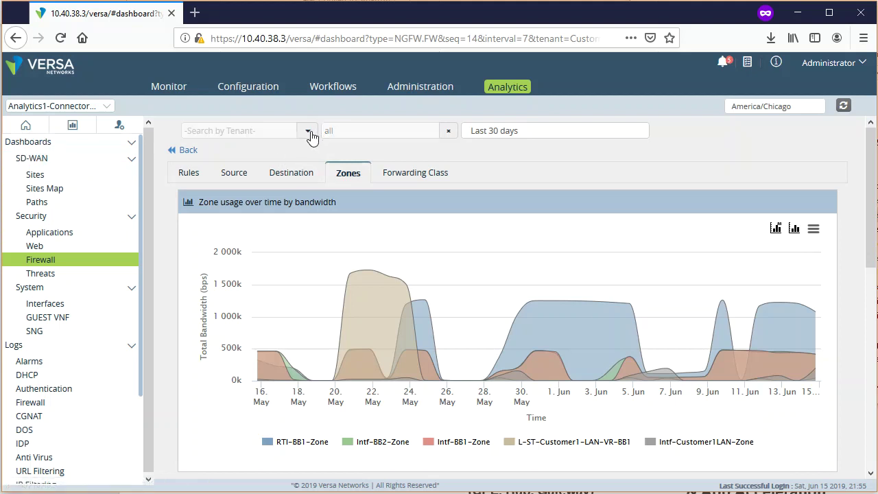
click(309, 133)
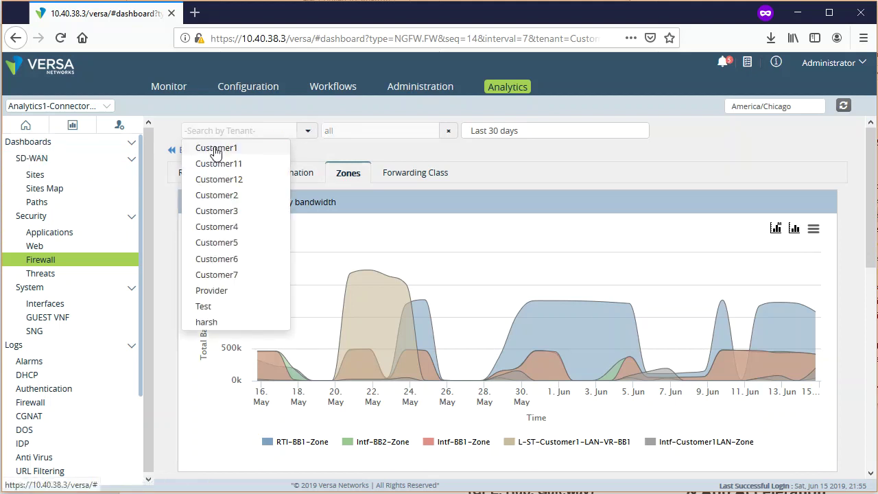
click(67, 262)
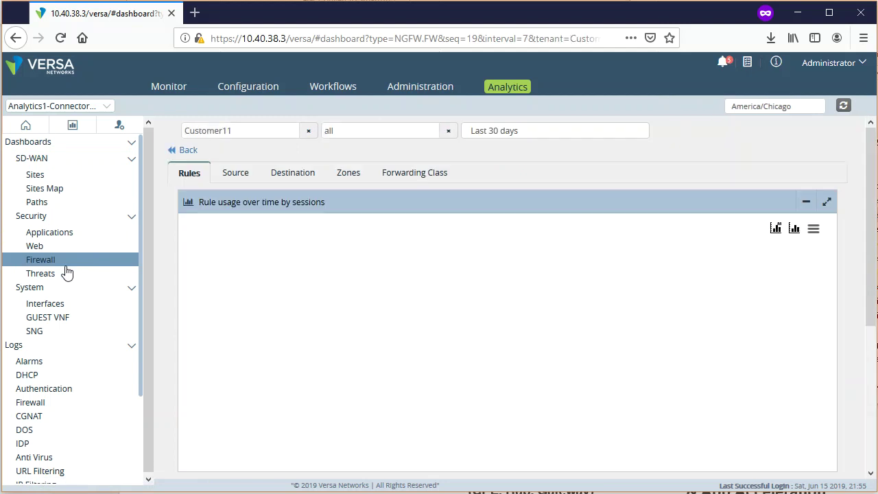
click(308, 130)
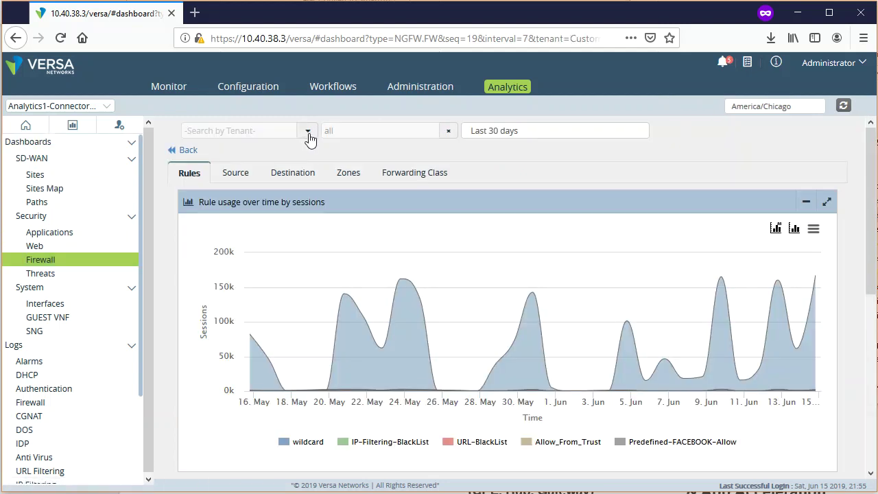
- On the SD-WAN dashboard, try tenants Customer11 and Customer12, checking the donut charts
click(96, 160)
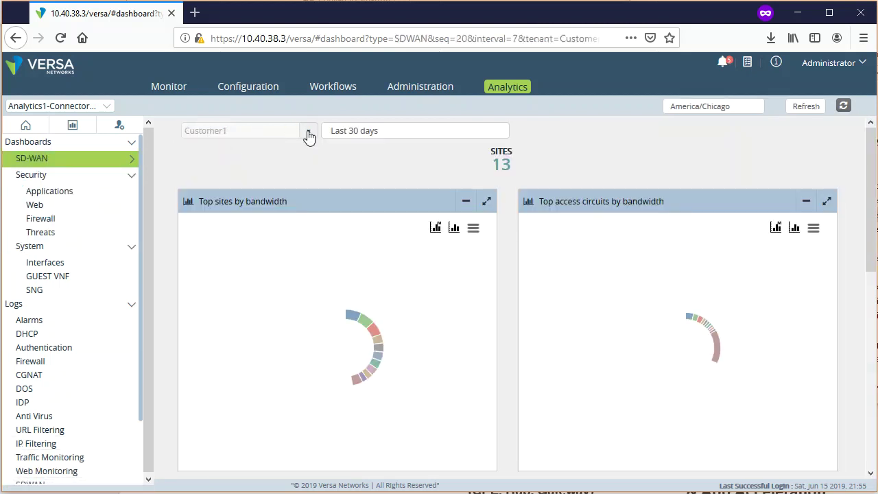
click(308, 131)
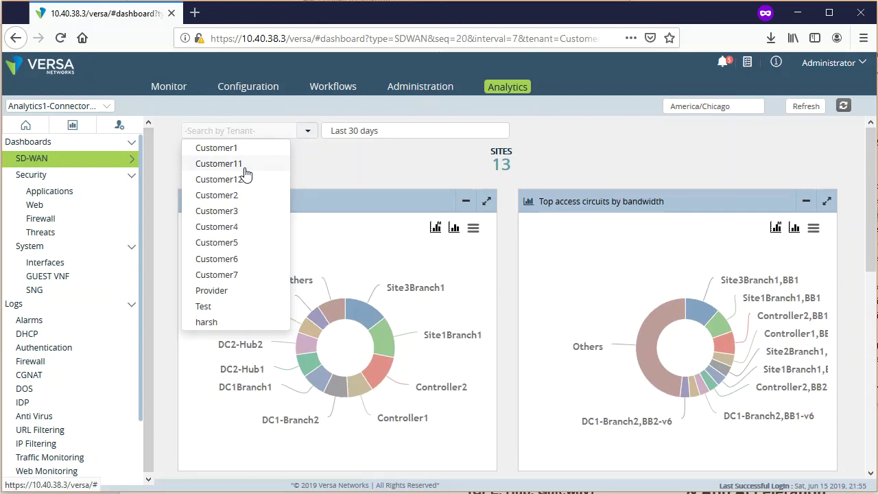
click(244, 166)
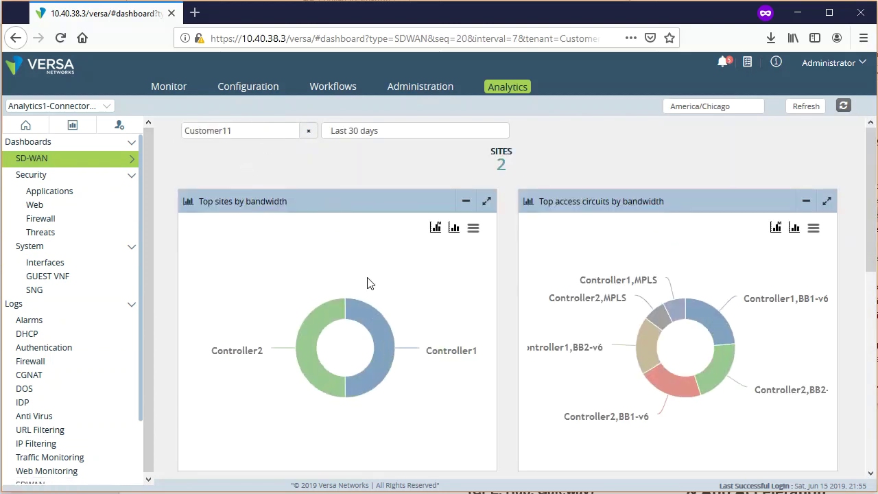
mouse_move(319, 389)
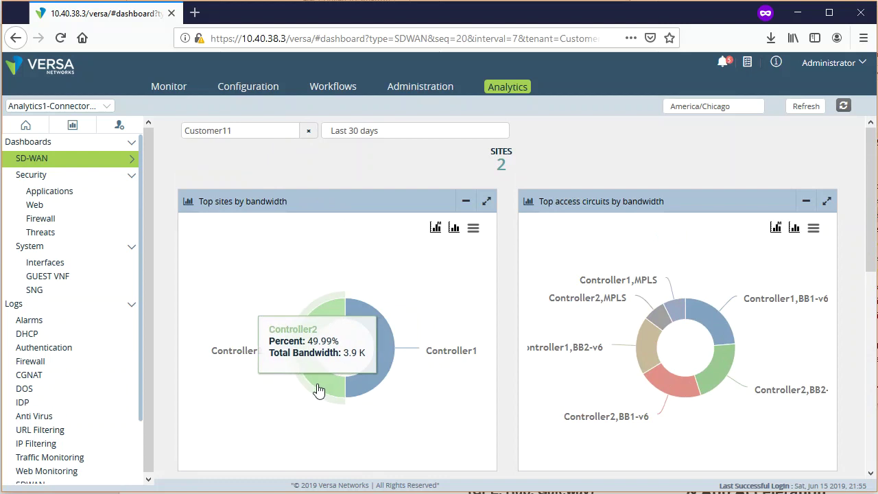
click(308, 130)
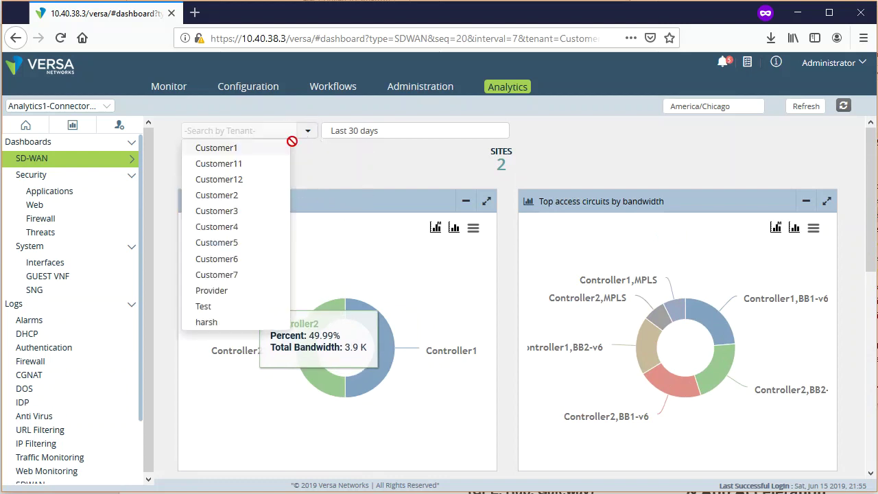
click(262, 181)
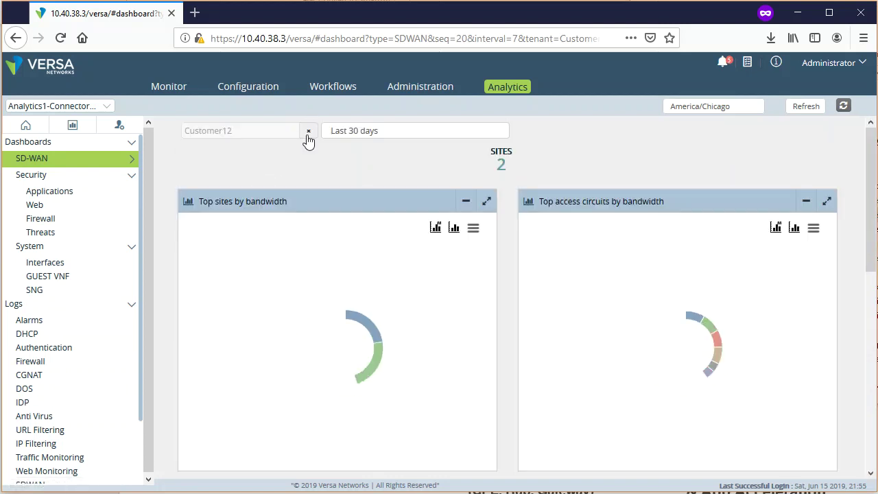
click(308, 131)
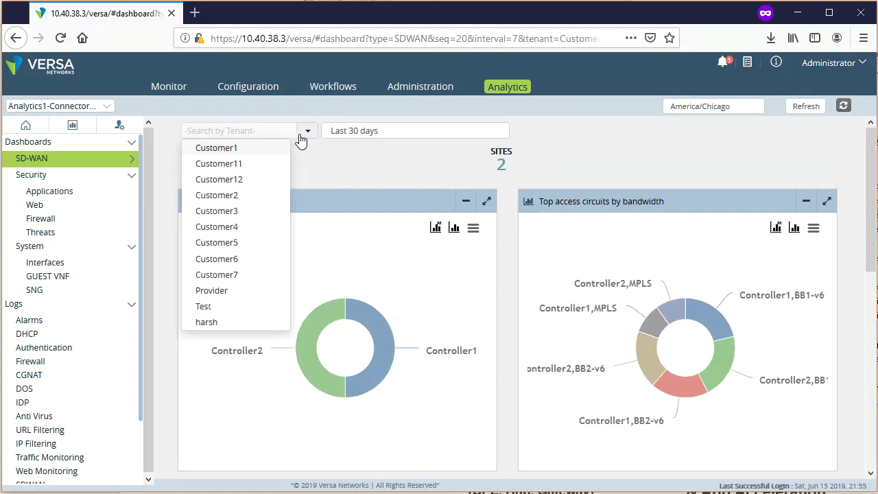
- Inspect Customer2's top sites by bandwidth, then switch the tenant to Customer1
click(243, 195)
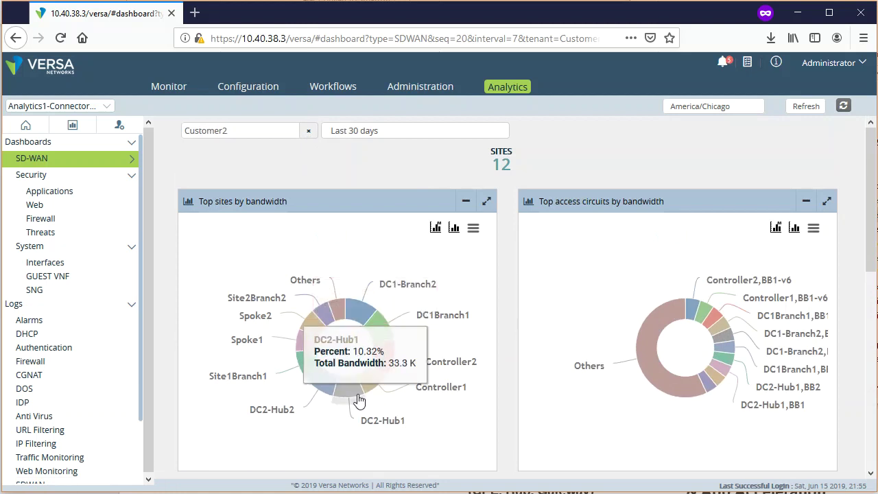
mouse_move(319, 365)
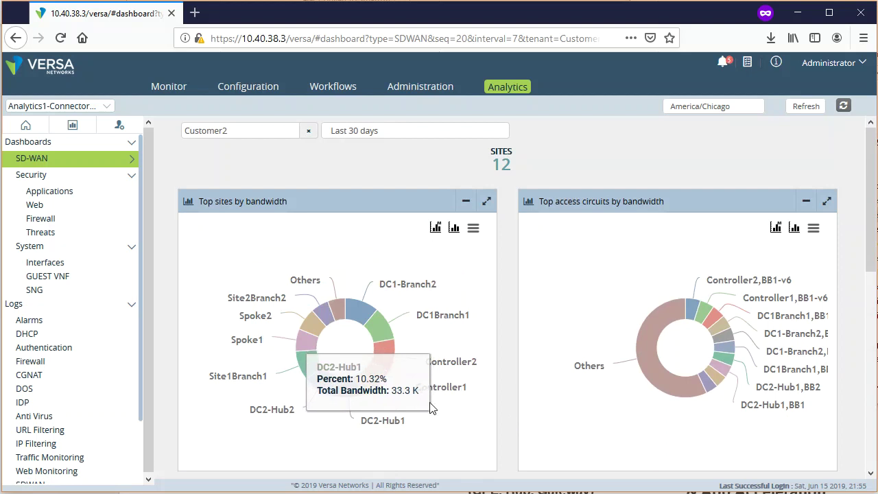
mouse_move(301, 352)
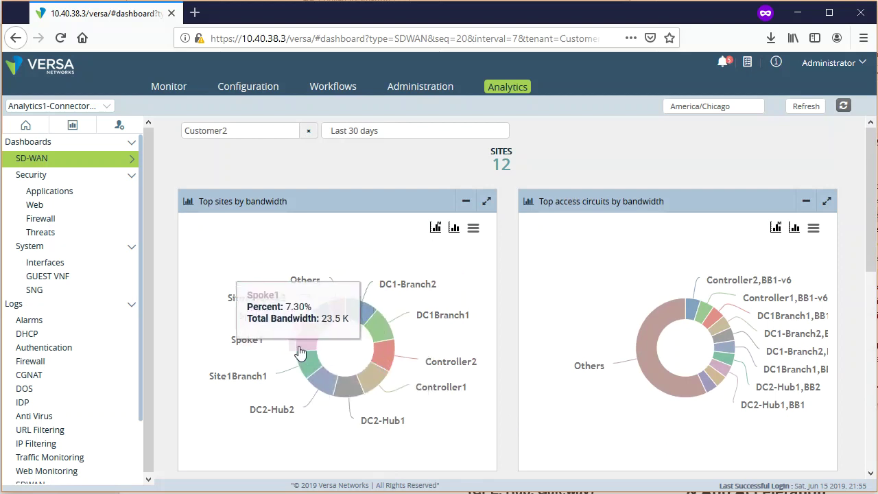
click(308, 133)
click(306, 137)
click(246, 153)
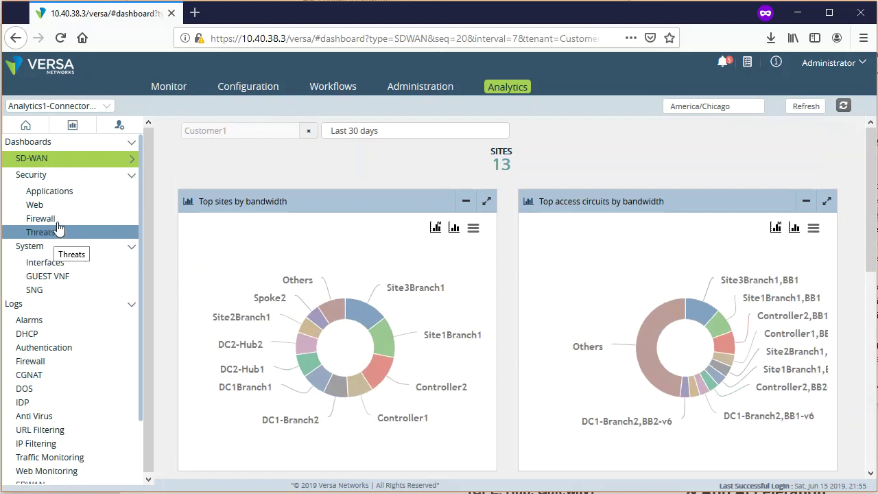
- Open Firewall, then Threats, and scroll Customer1's Web tab URL category, reputation and filtering charts
click(58, 221)
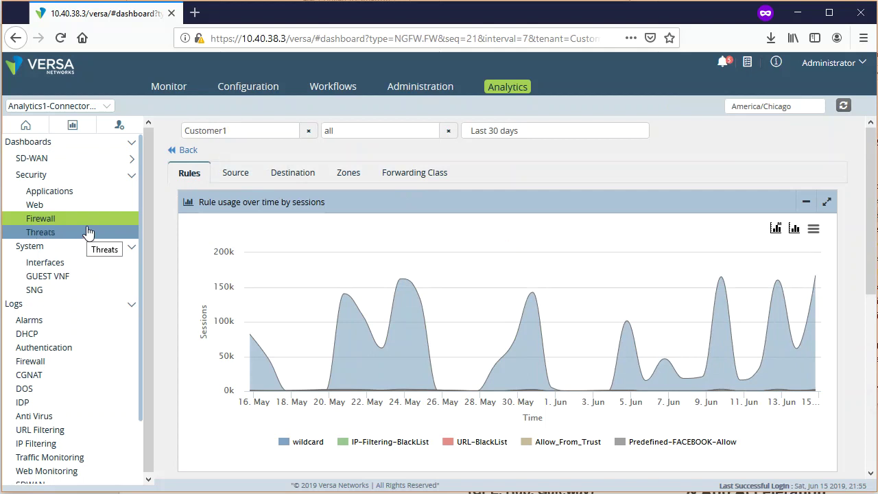
click(59, 234)
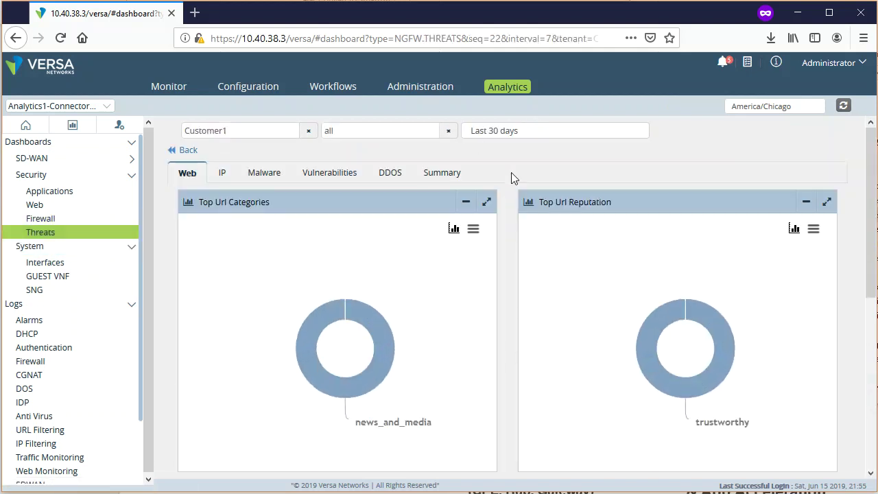
scroll(500, 374, down, 5)
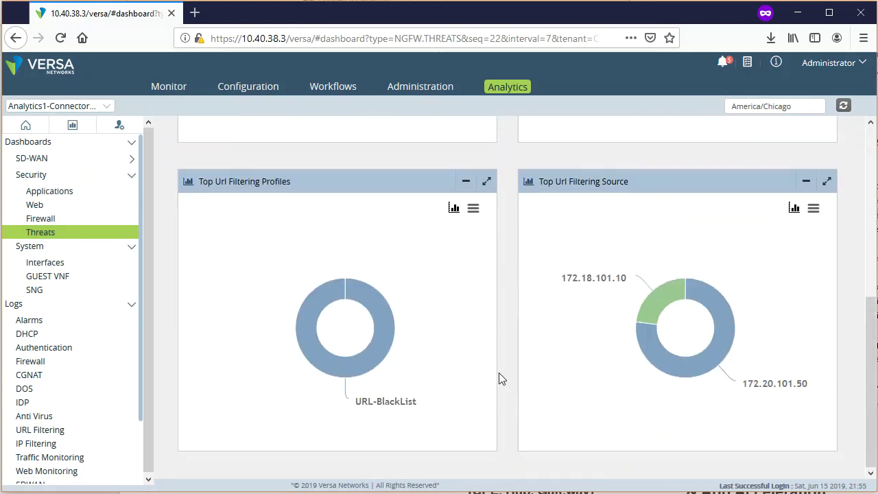
scroll(504, 364, up, 3)
scroll(503, 360, up, 3)
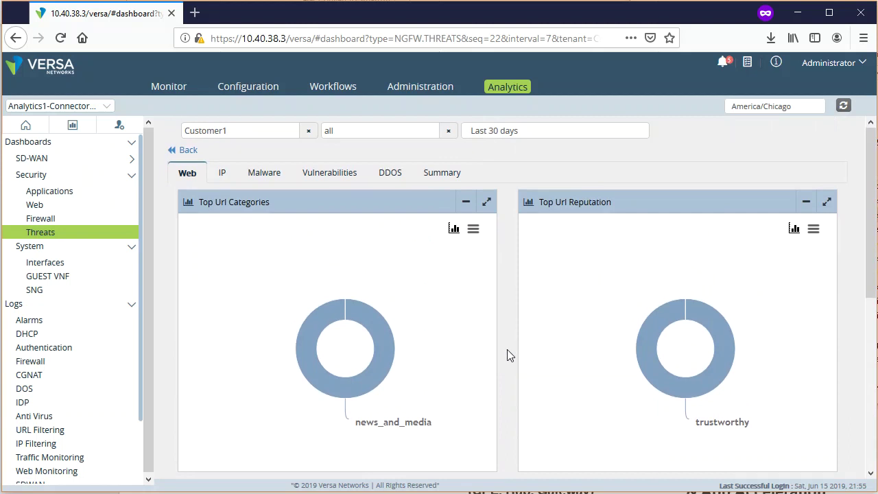
scroll(507, 355, down, 5)
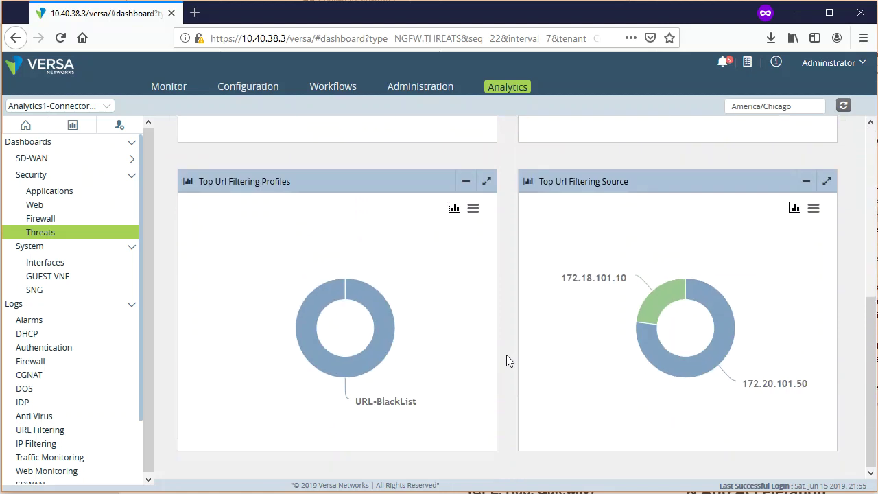
scroll(506, 355, up, 3)
scroll(506, 354, up, 2)
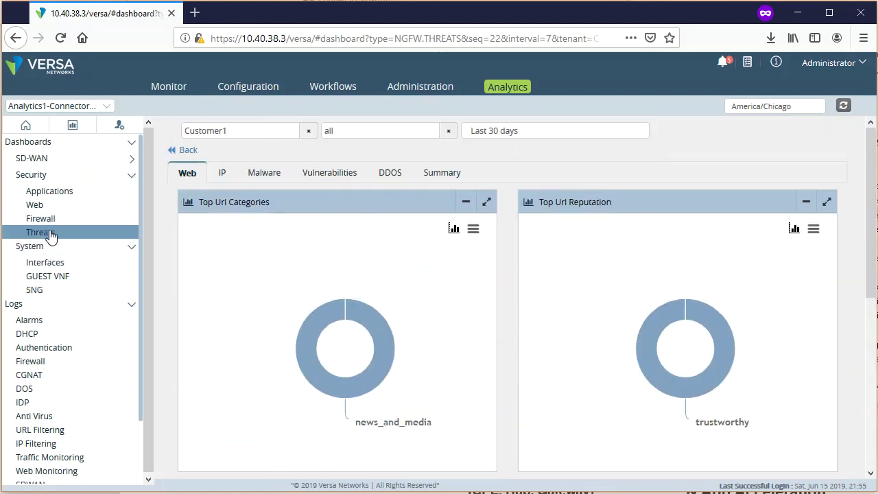
- Switch to the IP tab and drill into IP filtering source 172.19.101.50
click(226, 173)
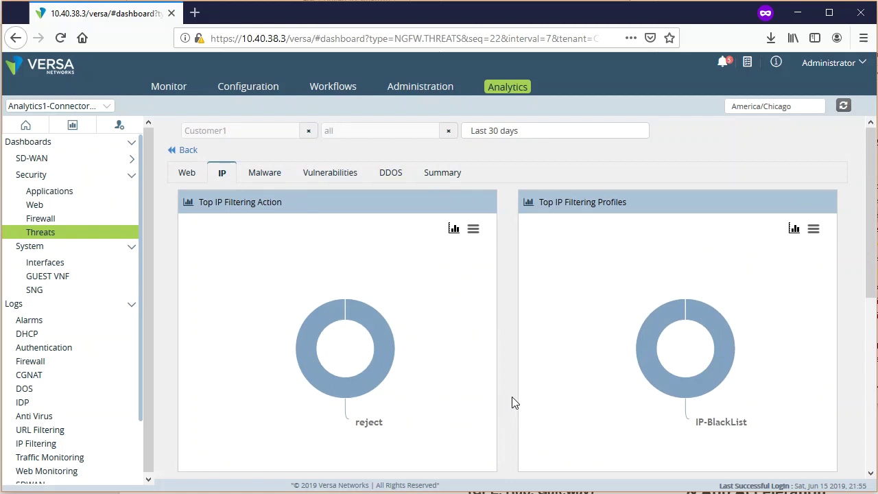
scroll(508, 400, down, 5)
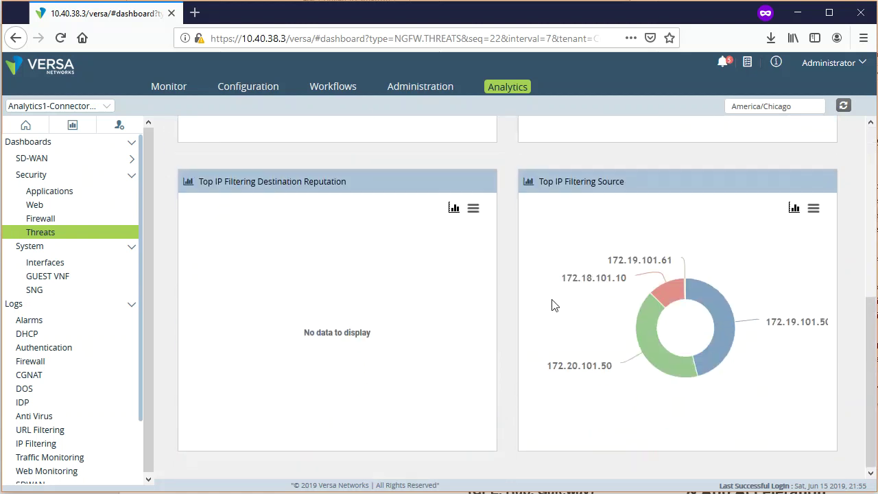
mouse_move(664, 292)
mouse_move(741, 312)
click(730, 353)
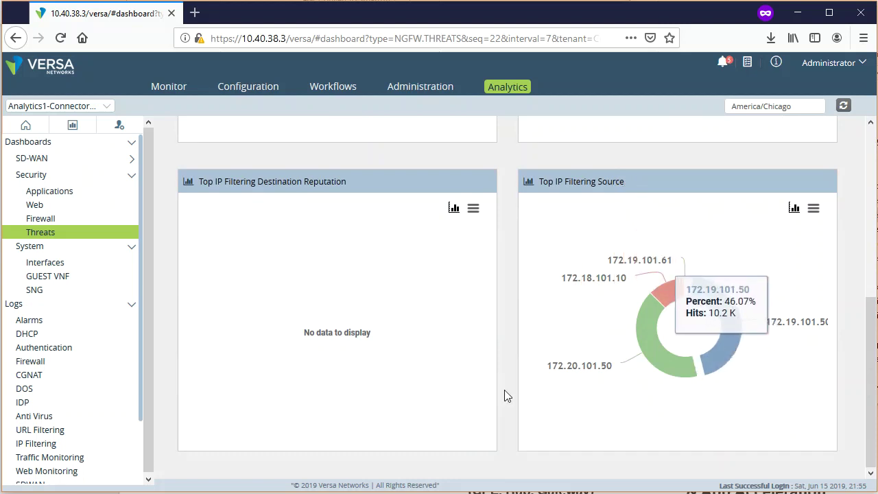
- Inspect the IP-BlackList log entries, noting source 172.19.101.50 and destination 104.197.192.61
scroll(572, 443, down, 3)
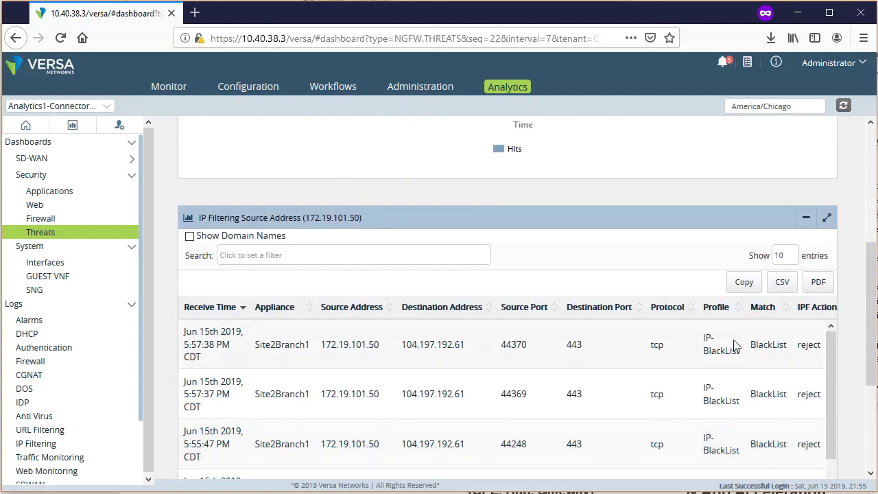
drag(182, 345, 394, 349)
click(394, 349)
drag(323, 345, 386, 349)
click(387, 350)
drag(415, 345, 482, 350)
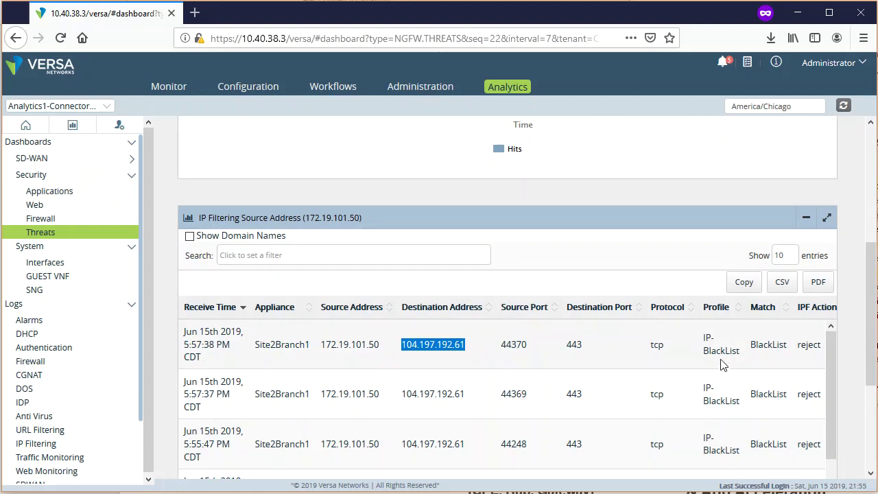
scroll(721, 356, right, 3)
scroll(706, 357, right, 4)
scroll(439, 345, right, 2)
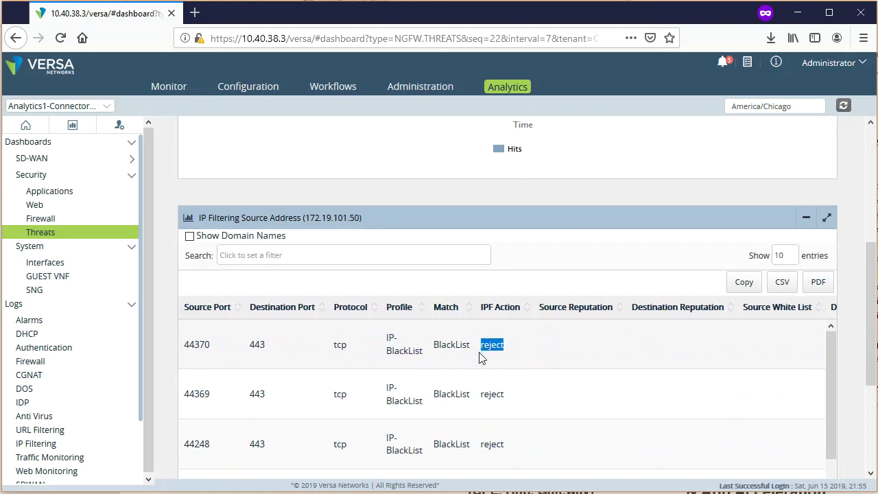
scroll(513, 359, down, 5)
scroll(514, 359, up, 5)
scroll(159, 357, up, 4)
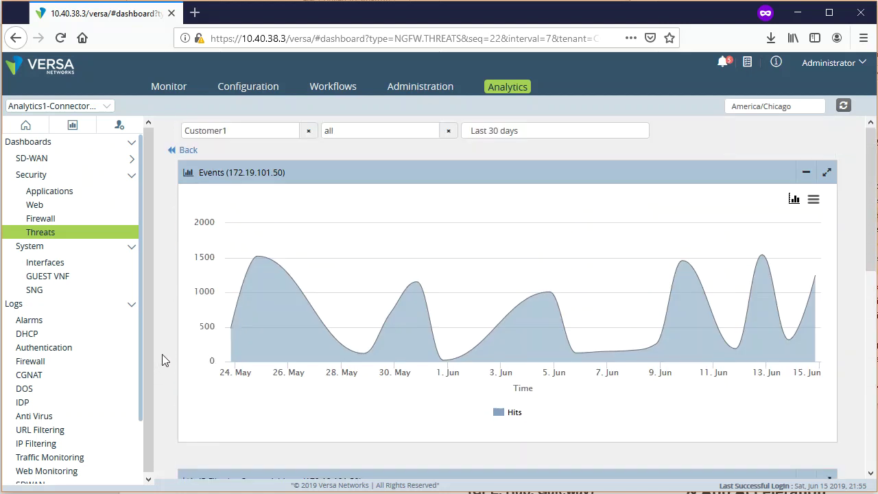
- Go back to the overview, show the Malware tab, and drill into AV_DETECTION_TYPE_TROJAN events
click(185, 149)
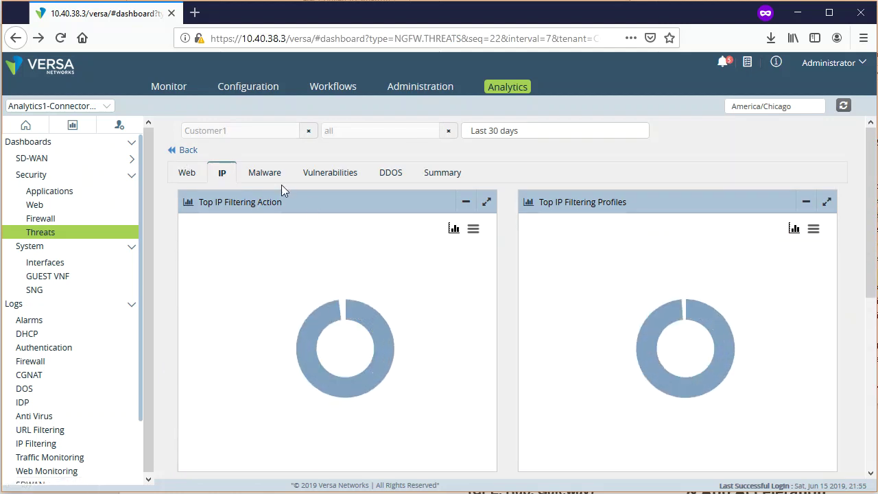
click(264, 176)
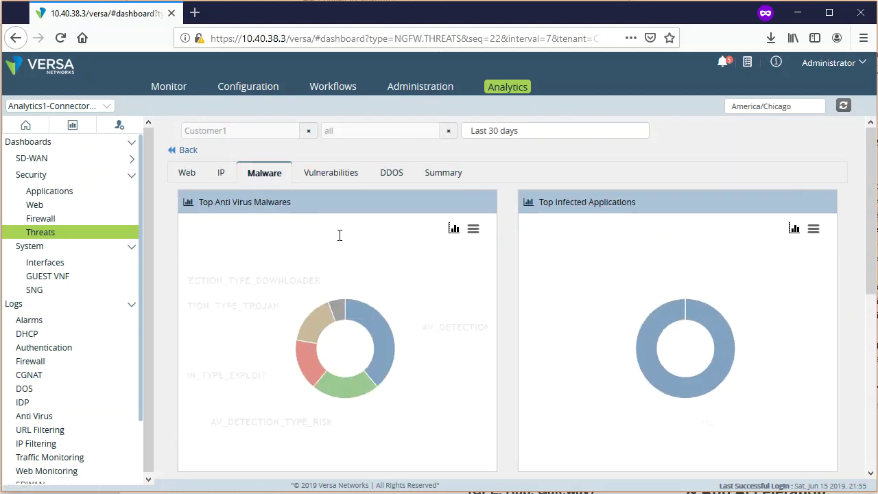
mouse_move(474, 330)
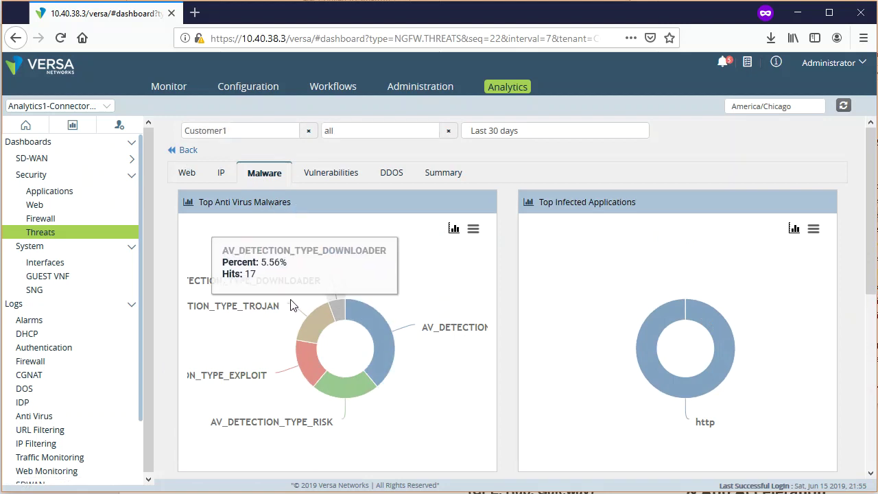
mouse_move(308, 326)
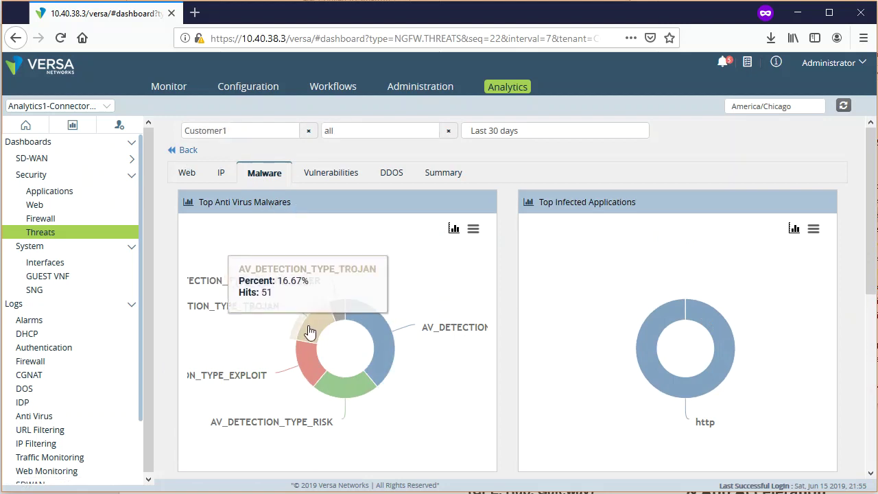
click(310, 333)
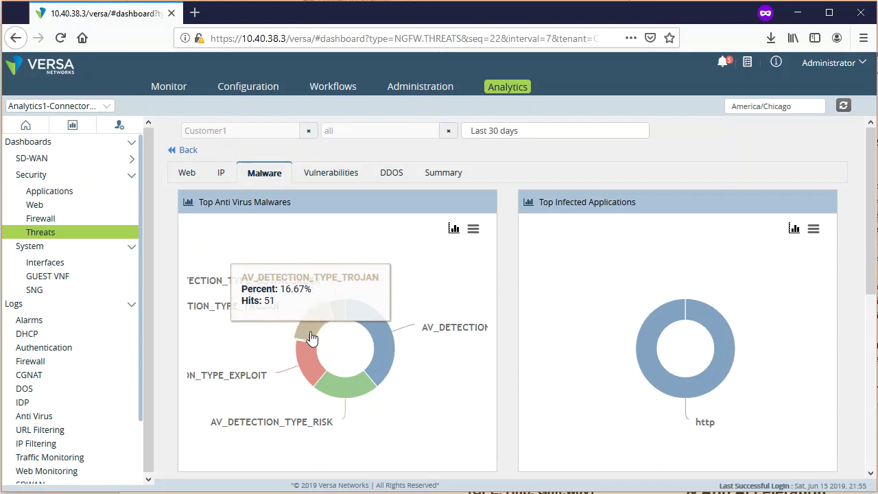
- Read the trojan log's attacker 192.168.100.11, victim 172.18.101.10 and file type exe
scroll(783, 414, down, 5)
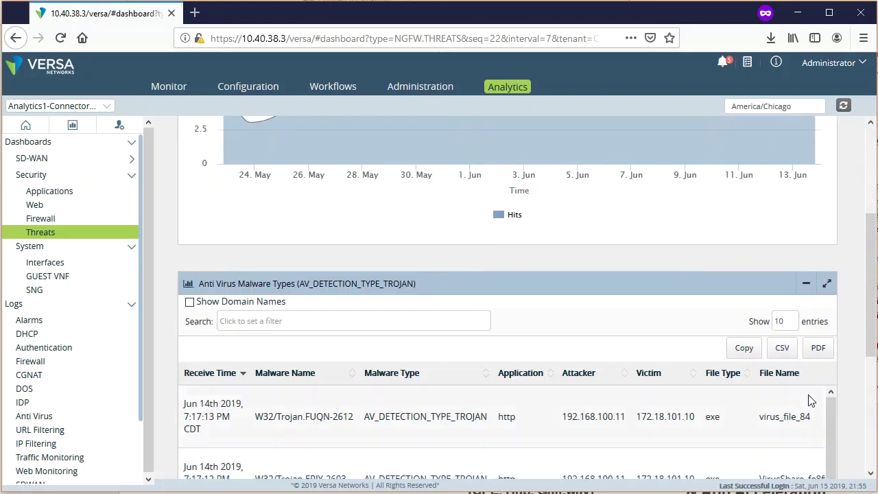
scroll(743, 456, down, 1)
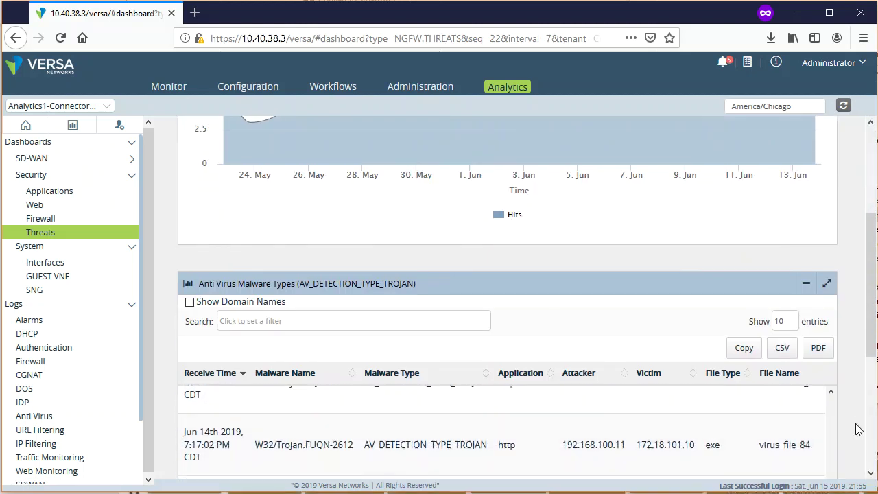
scroll(857, 412, down, 3)
scroll(676, 367, up, 5)
scroll(782, 412, up, 3)
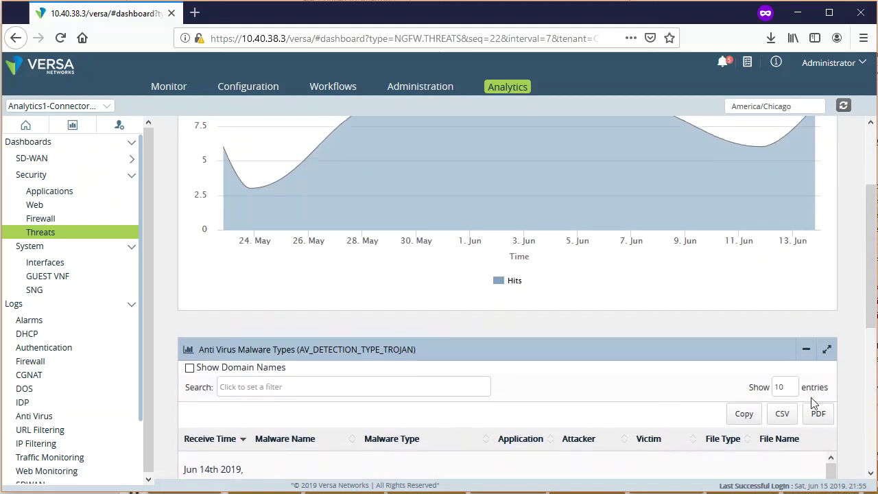
scroll(870, 323, down, 3)
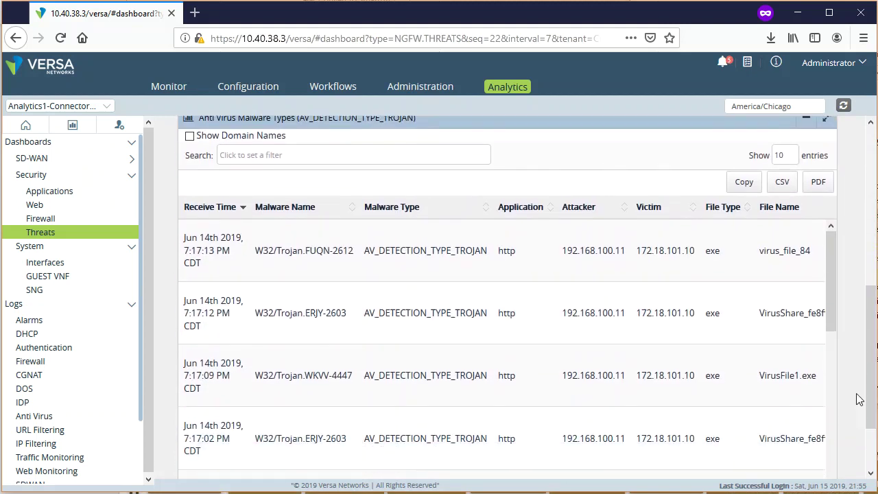
drag(625, 251, 562, 253)
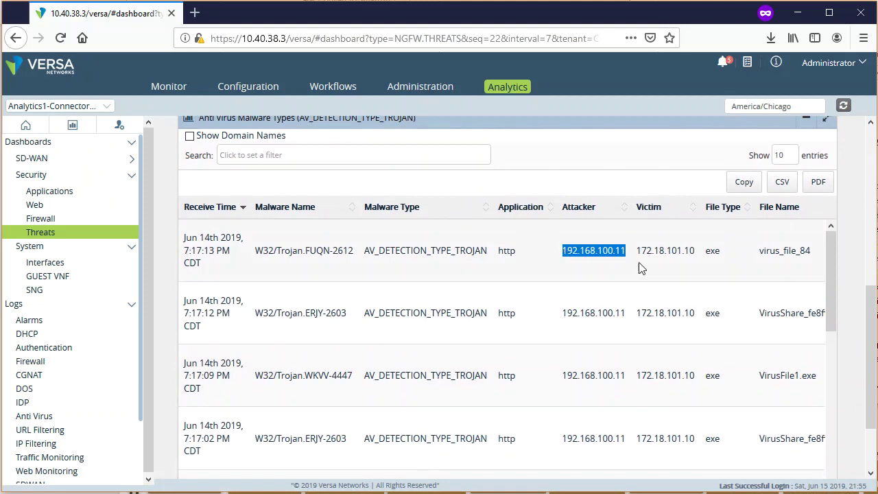
drag(633, 253, 694, 251)
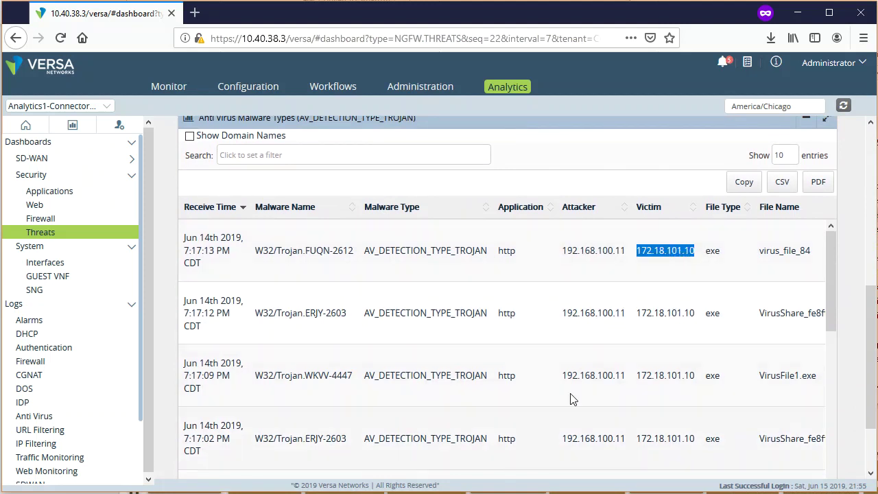
drag(707, 251, 717, 252)
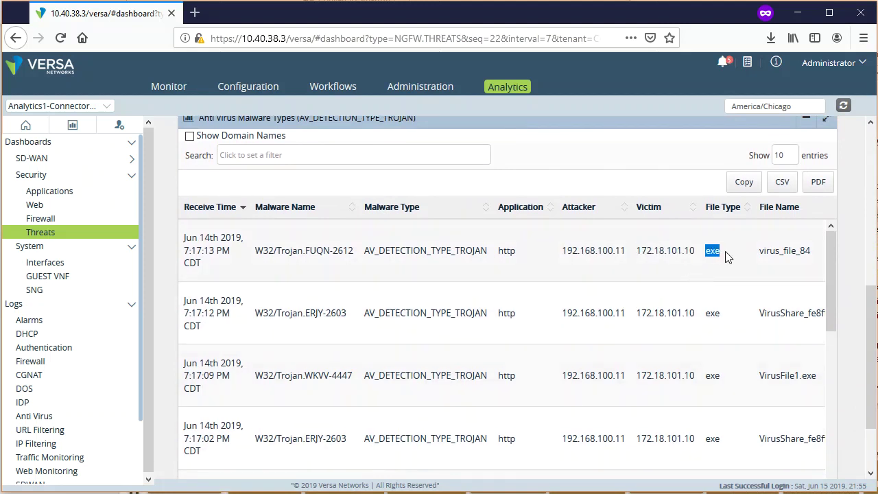
- Scroll across the remaining columns, noting the reject action, then return to the Events chart
scroll(720, 251, right, 6)
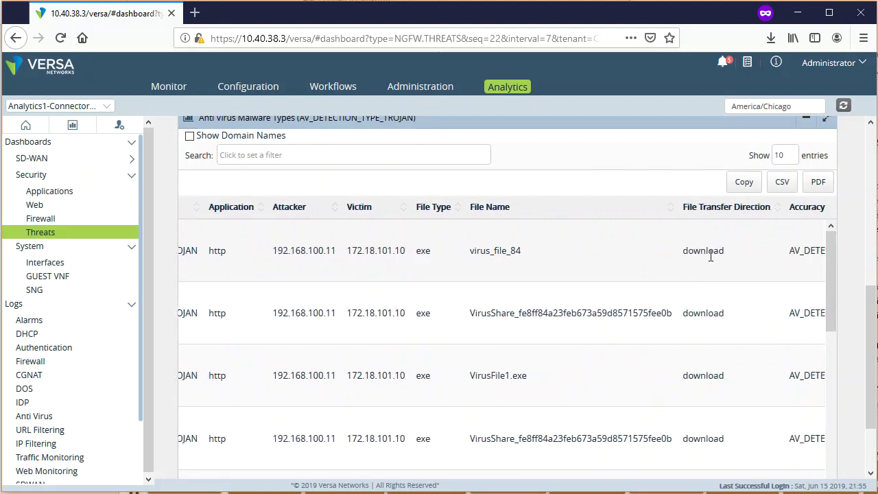
scroll(710, 254, right, 2)
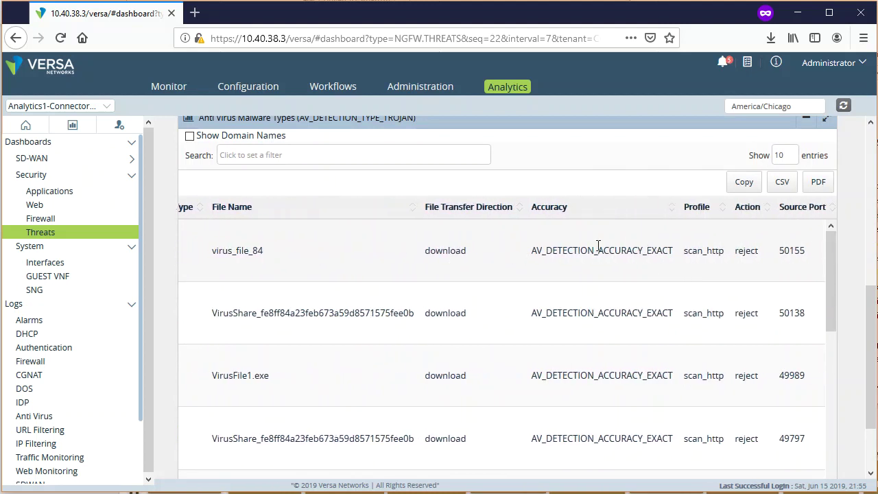
scroll(598, 247, right, 3)
drag(528, 251, 506, 254)
scroll(553, 254, right, 6)
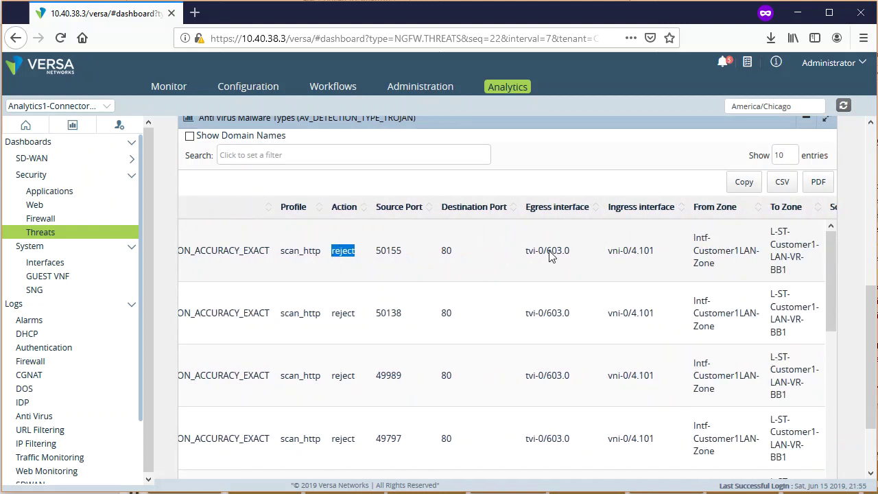
scroll(549, 255, left, 10)
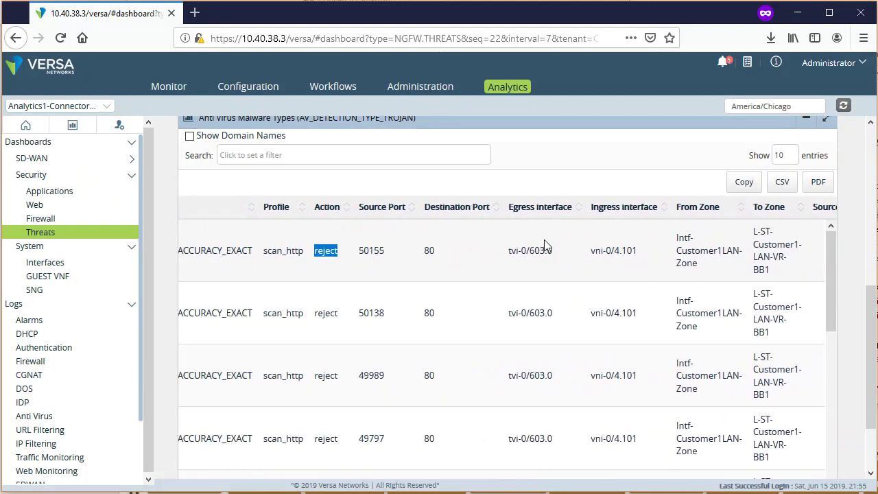
scroll(497, 245, left, 7)
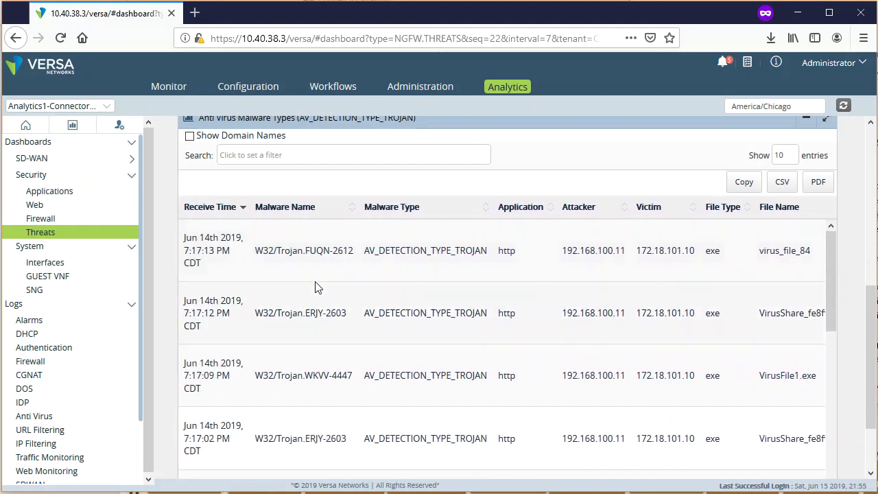
scroll(172, 395, up, 3)
scroll(172, 389, up, 4)
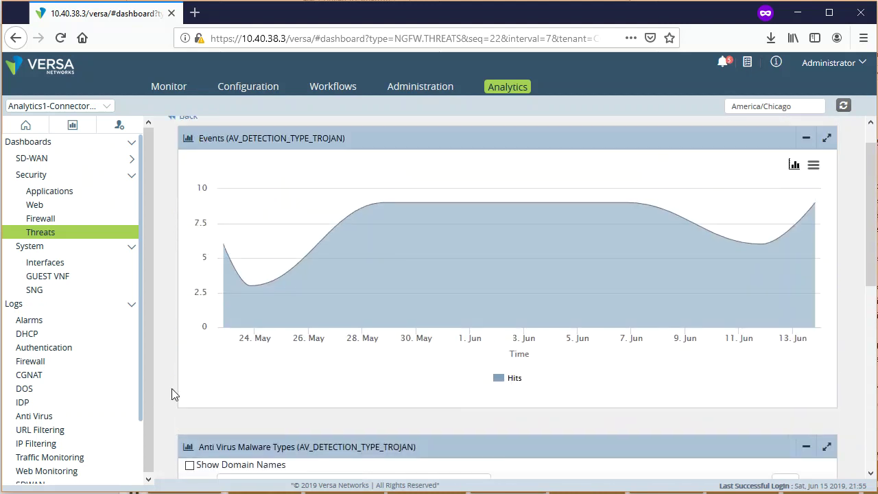
- Return to the Malware tab and review its malware type, Top Victims and Top Attackers charts
click(188, 150)
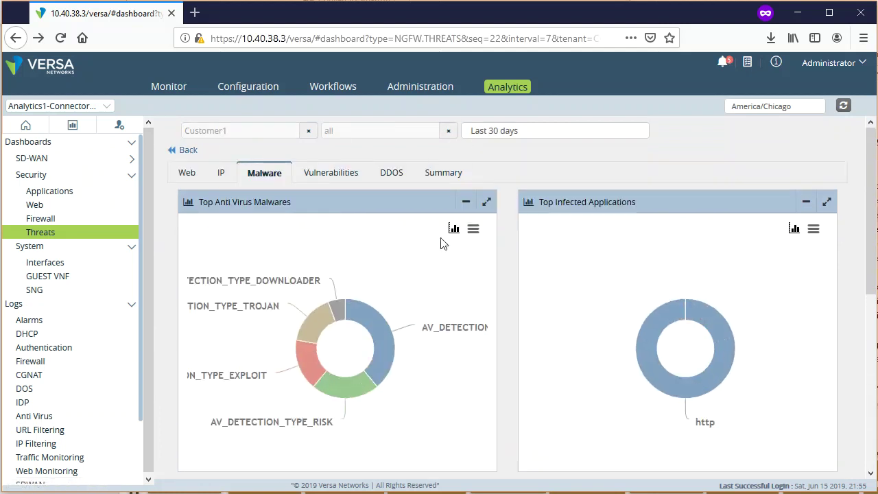
mouse_move(334, 401)
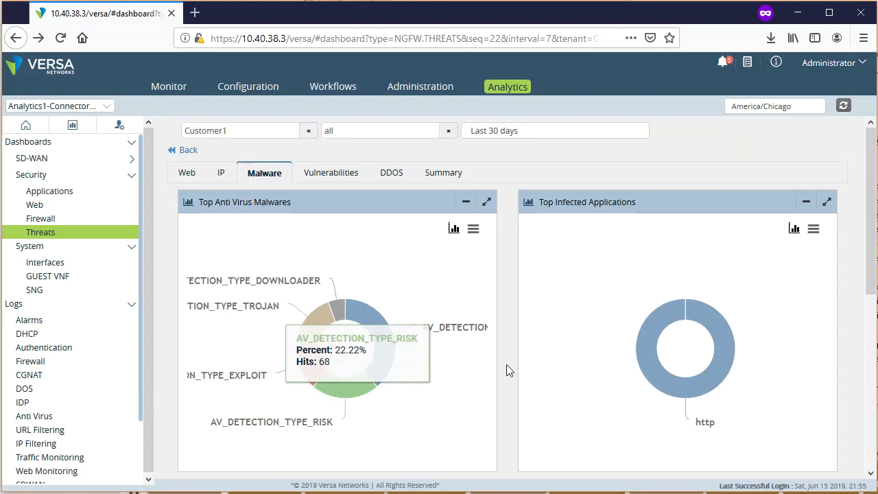
scroll(507, 373, down, 3)
scroll(507, 373, up, 3)
mouse_move(670, 358)
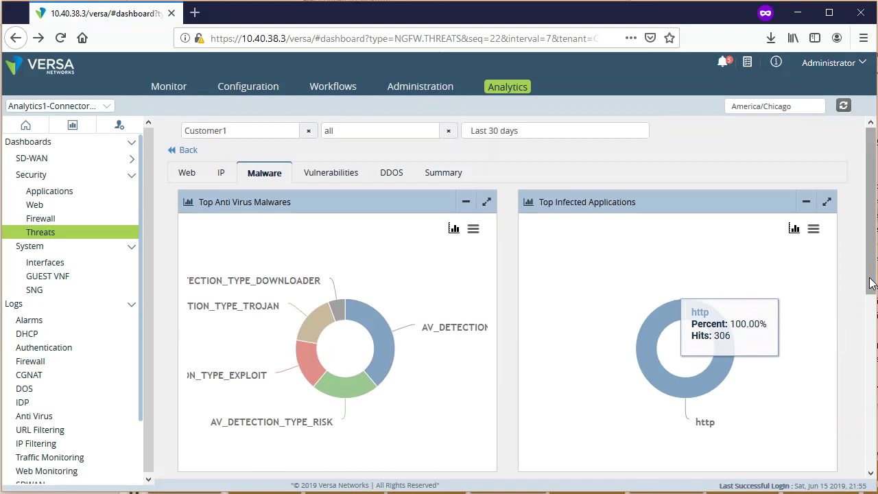
drag(869, 284, 870, 467)
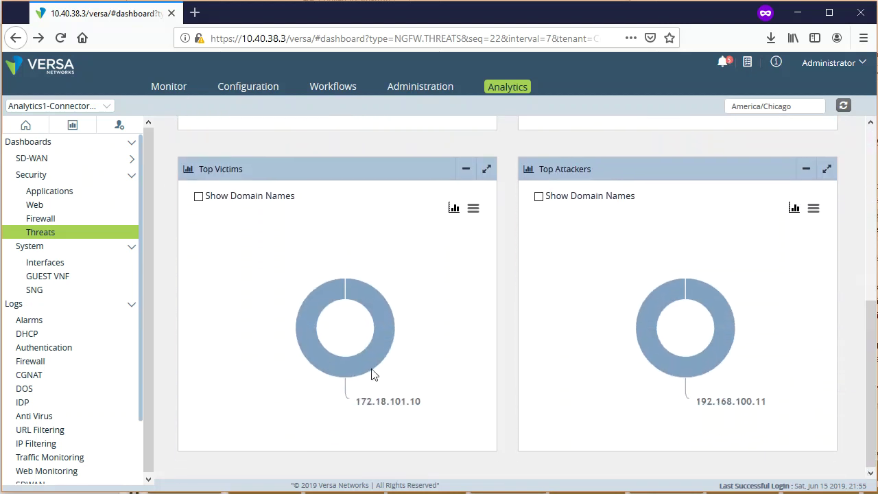
mouse_move(365, 371)
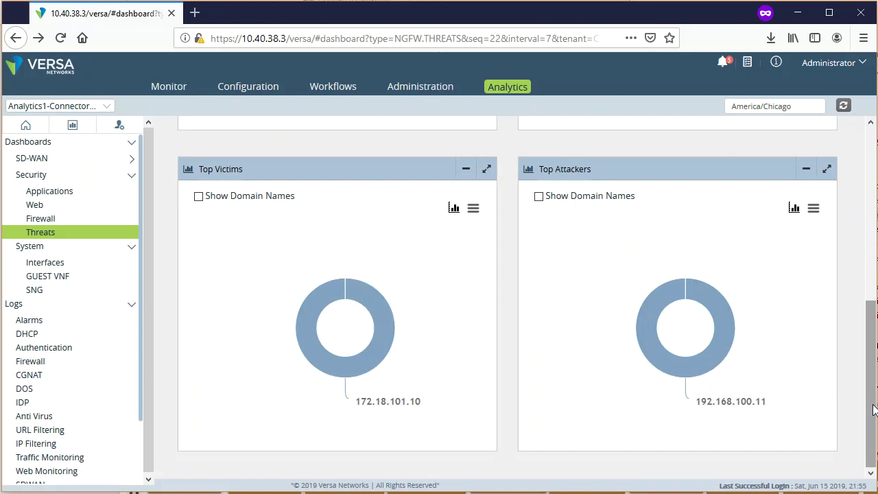
drag(875, 410, 875, 178)
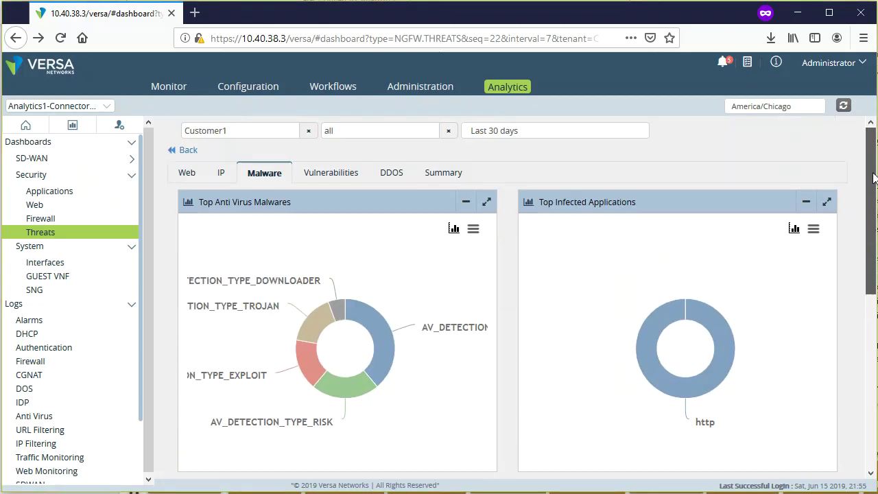
- Open the Vulnerabilities tab and drill into the attempted-recon threat events
click(335, 175)
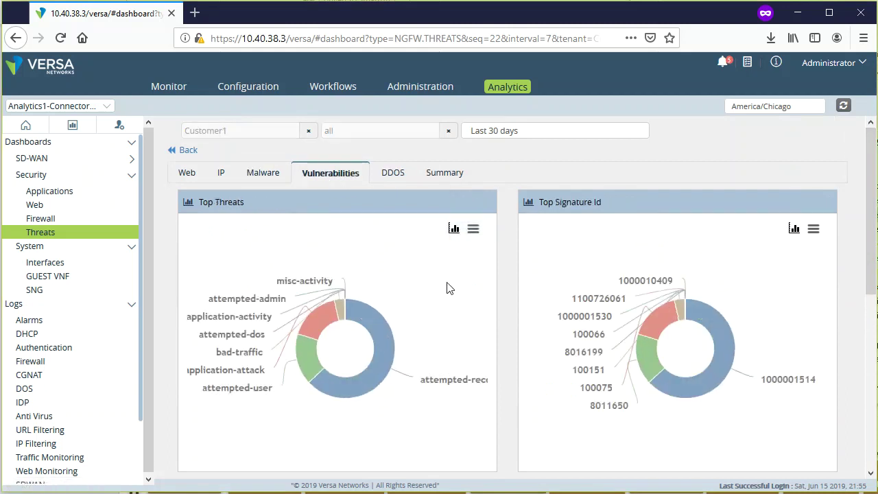
mouse_move(307, 374)
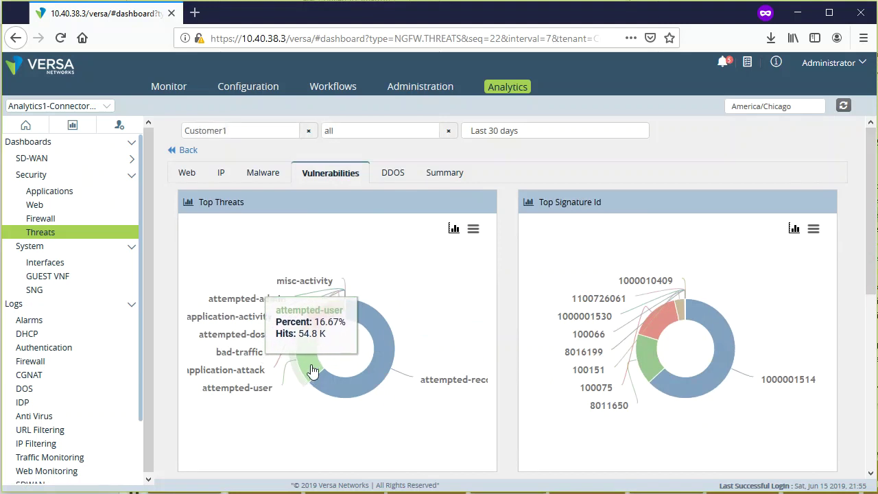
click(336, 388)
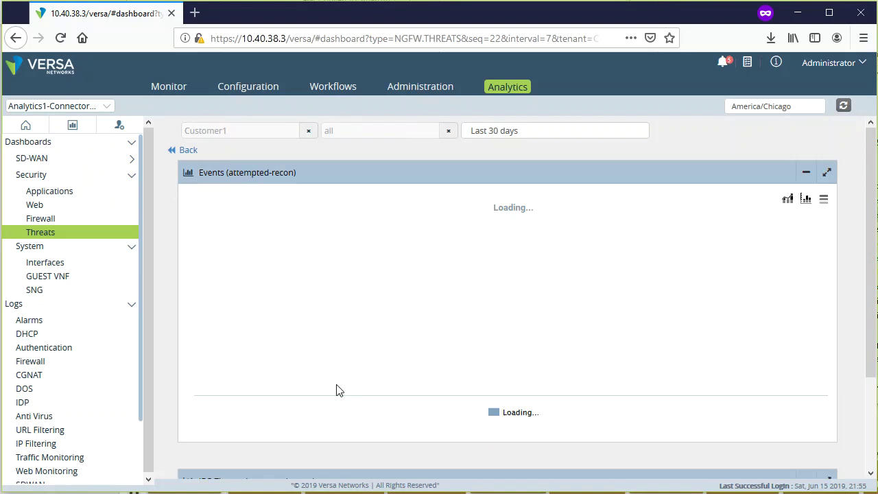
- Scroll the IDP Threats table and read the first row's source and destination 198.35.26.96
scroll(860, 413, down, 5)
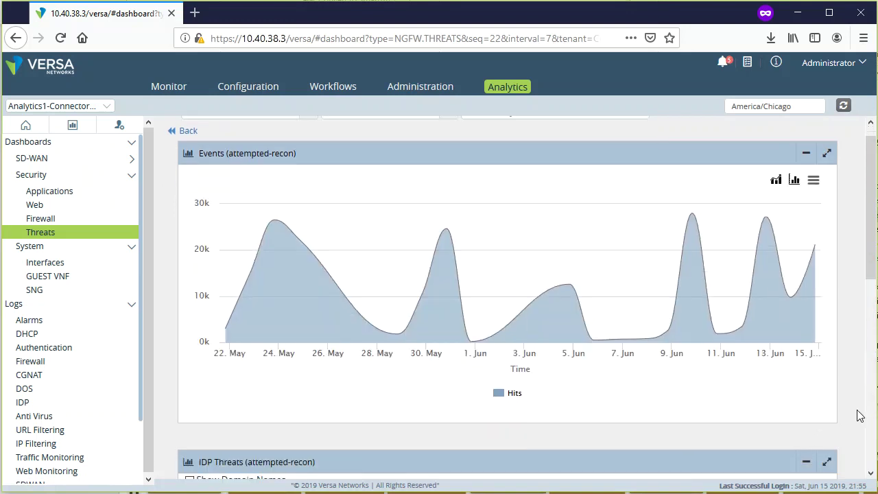
scroll(861, 414, down, 2)
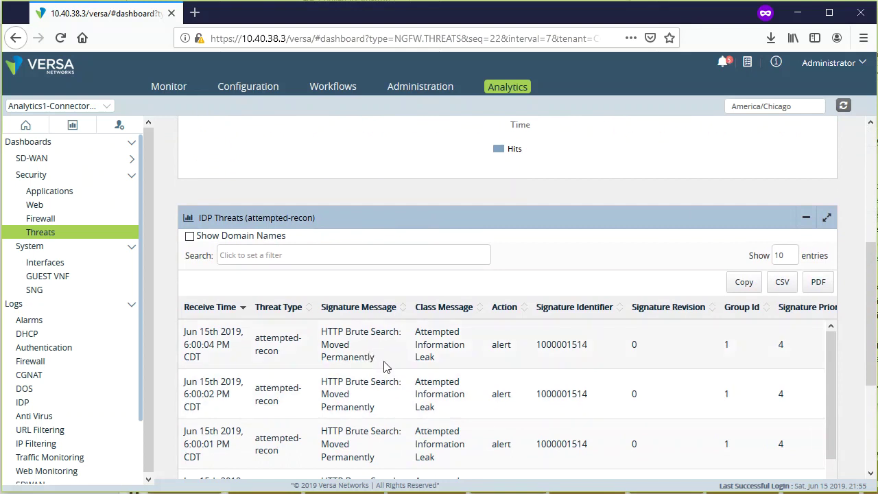
scroll(504, 376, down, 2)
scroll(608, 395, up, 2)
scroll(567, 400, right, 3)
scroll(567, 400, right, 8)
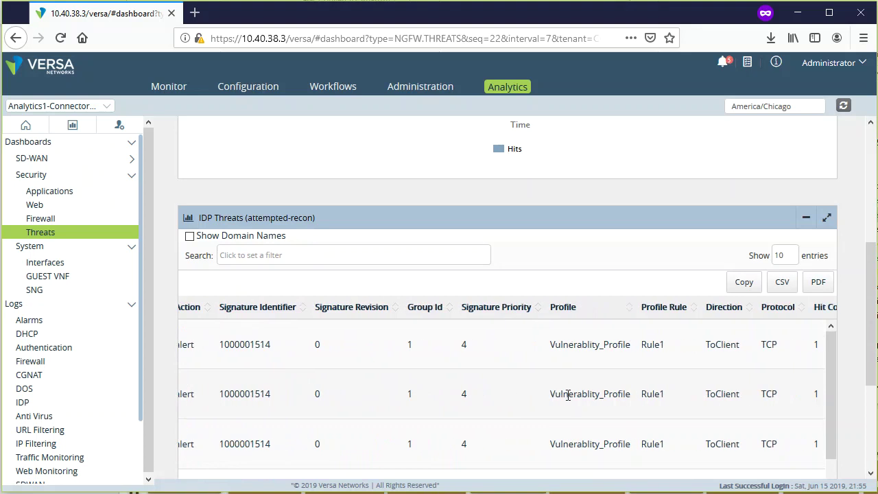
scroll(567, 400, right, 1)
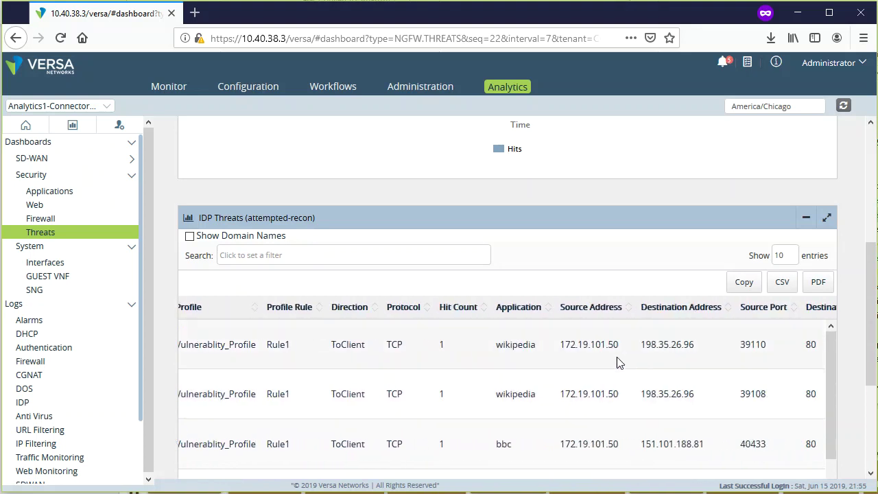
drag(587, 343, 538, 339)
drag(613, 345, 669, 349)
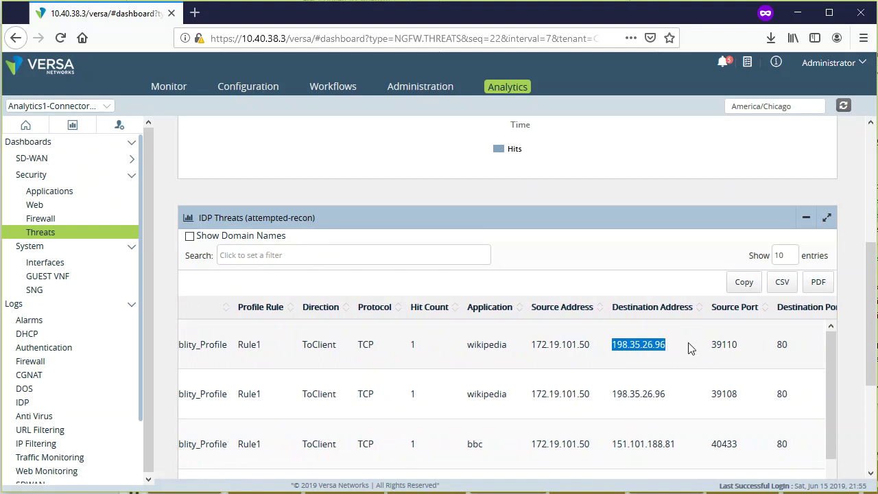
- Scroll back across the columns and check the alert action on the first two log rows
scroll(693, 347, right, 8)
scroll(689, 337, left, 8)
scroll(671, 347, left, 6)
scroll(578, 368, left, 5)
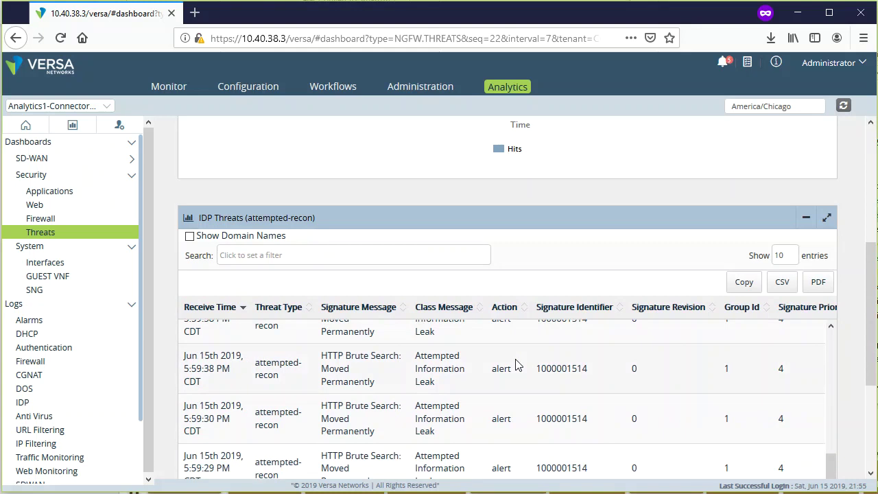
scroll(518, 365, up, 5)
drag(494, 345, 521, 349)
drag(491, 395, 516, 400)
click(851, 357)
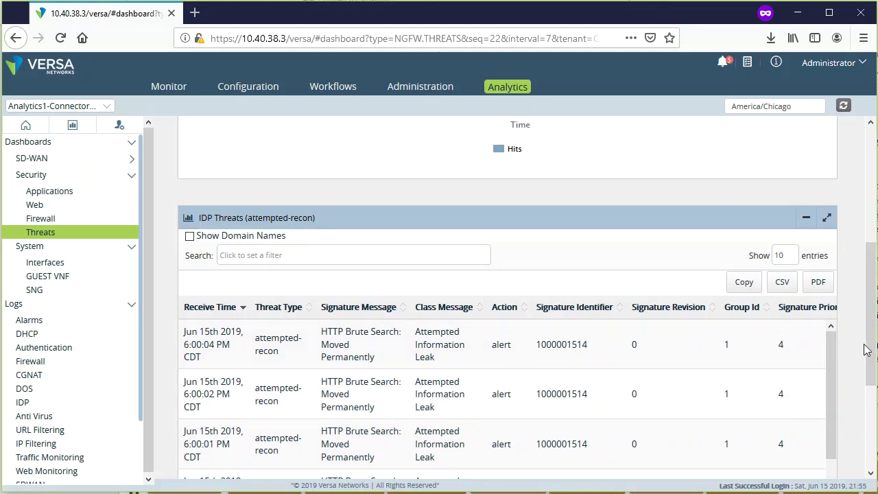
scroll(866, 350, up, 5)
- Go back to the Vulnerabilities tab and review its Top Source and Top Destination donuts
click(190, 152)
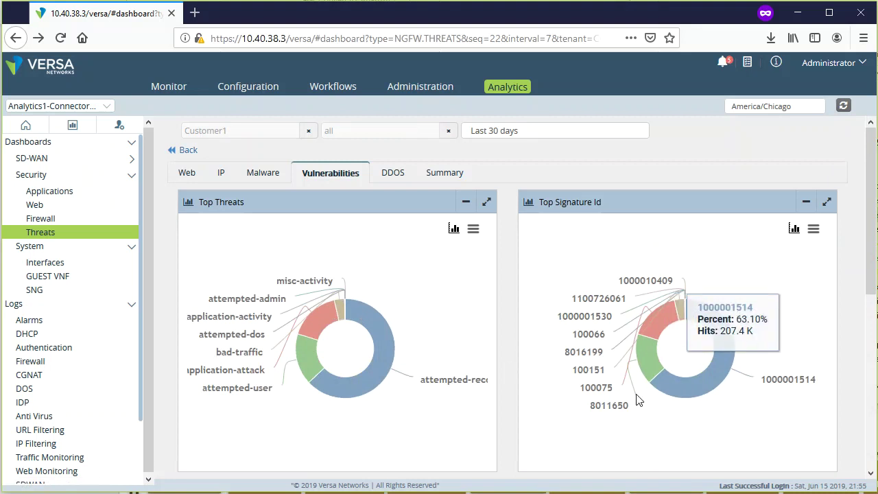
scroll(510, 409, down, 4)
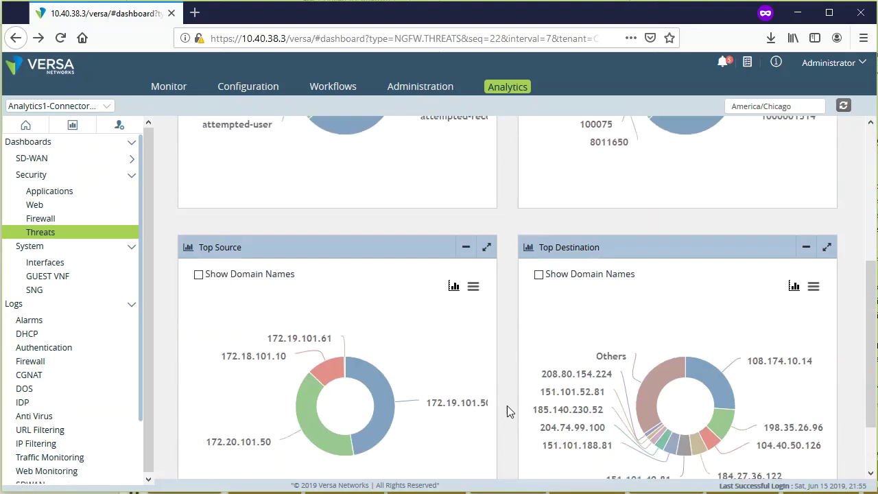
scroll(509, 410, down, 1)
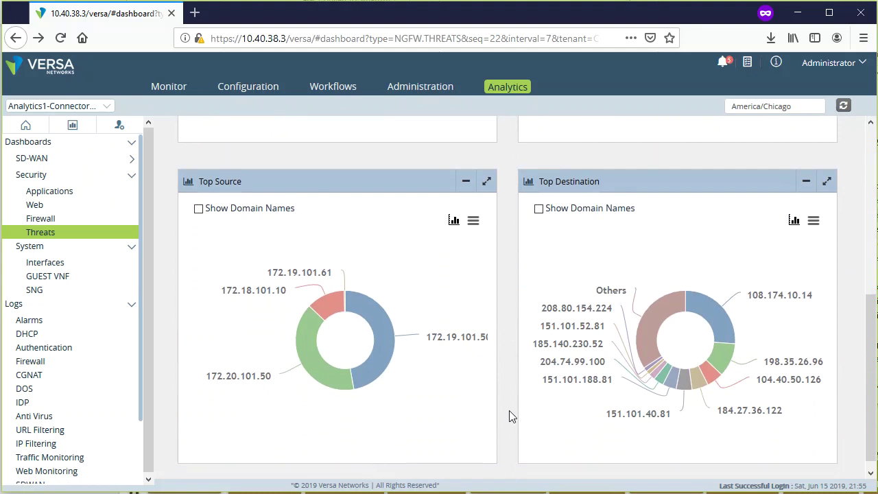
mouse_move(386, 353)
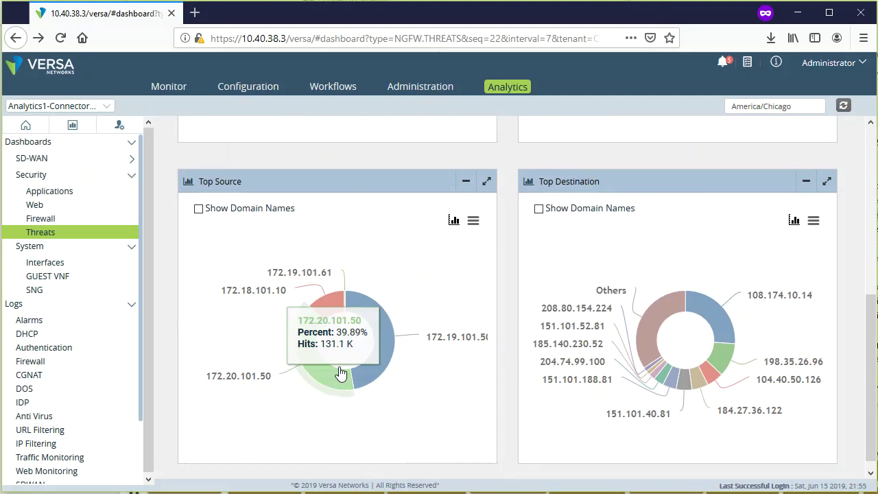
mouse_move(738, 342)
mouse_move(715, 322)
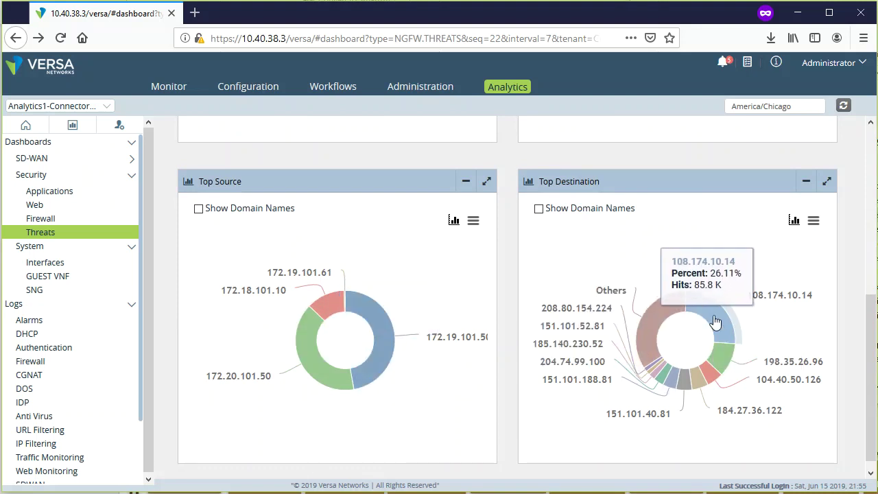
mouse_move(656, 376)
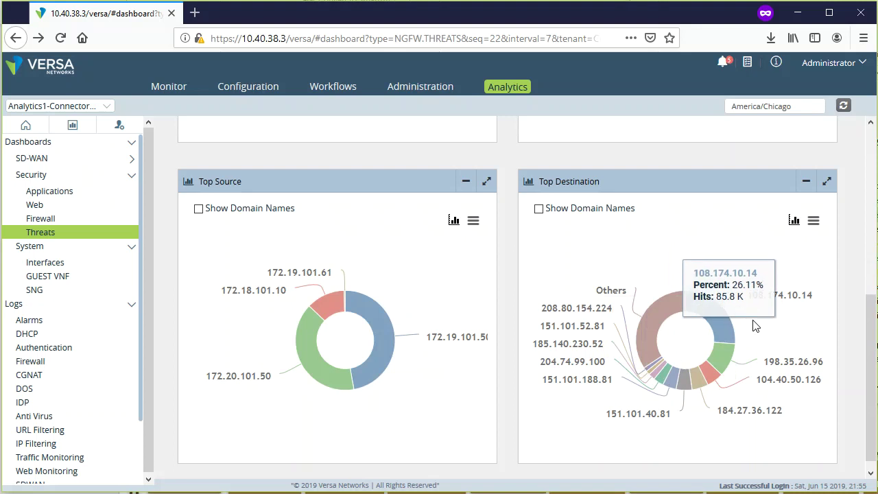
scroll(852, 426, down, 2)
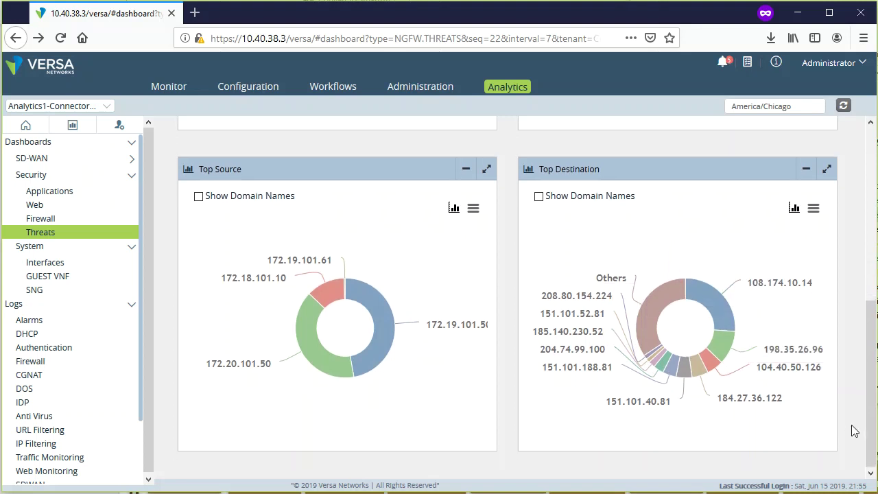
scroll(852, 427, up, 5)
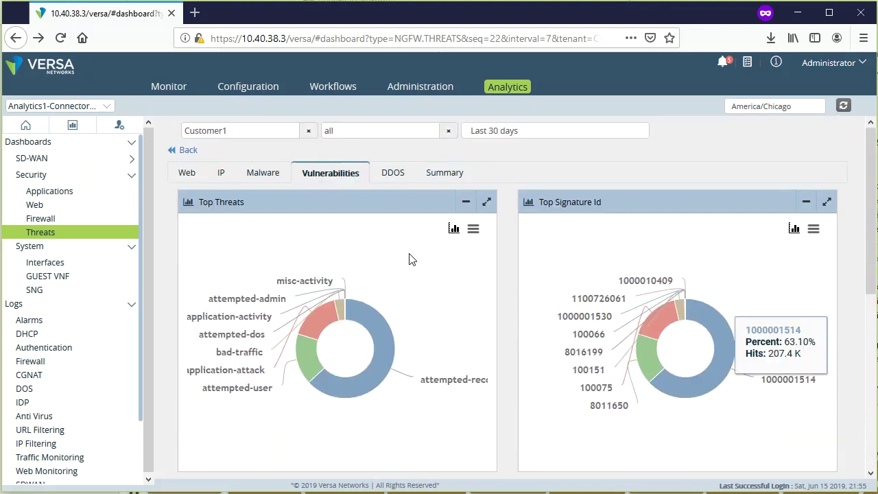
- Show the DDOS tab and drill into the Flood threat events
click(393, 174)
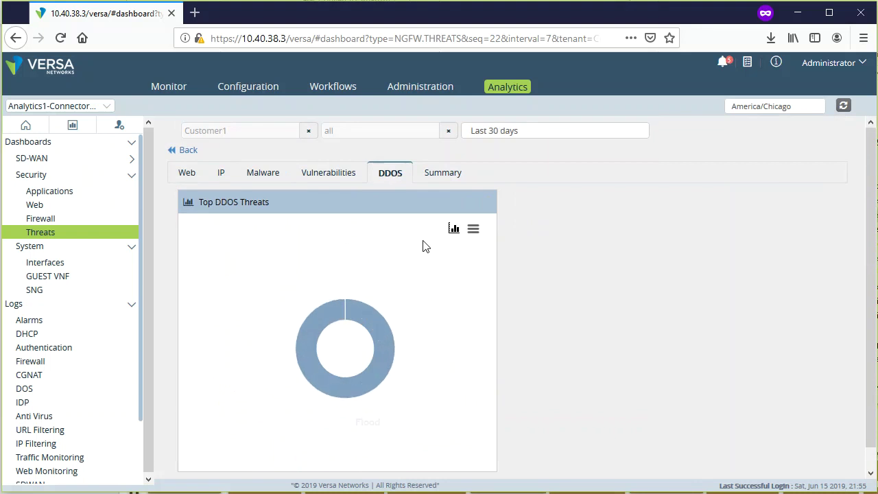
mouse_move(360, 348)
mouse_move(382, 378)
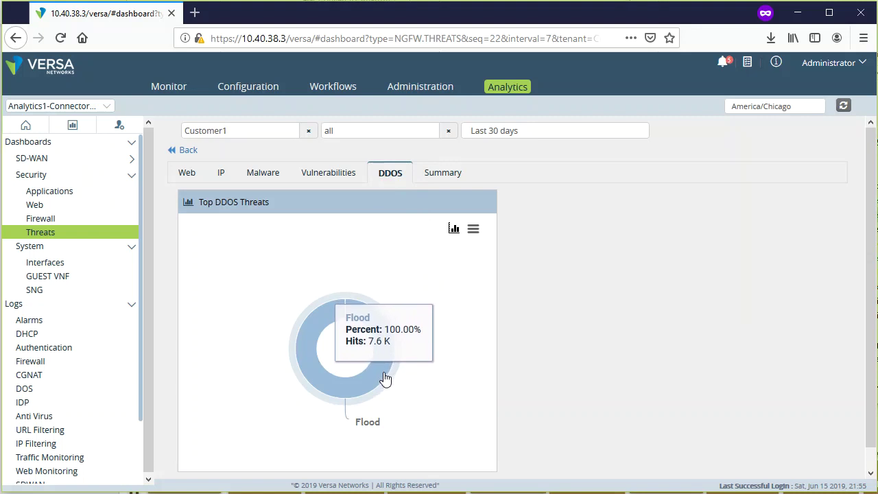
click(386, 378)
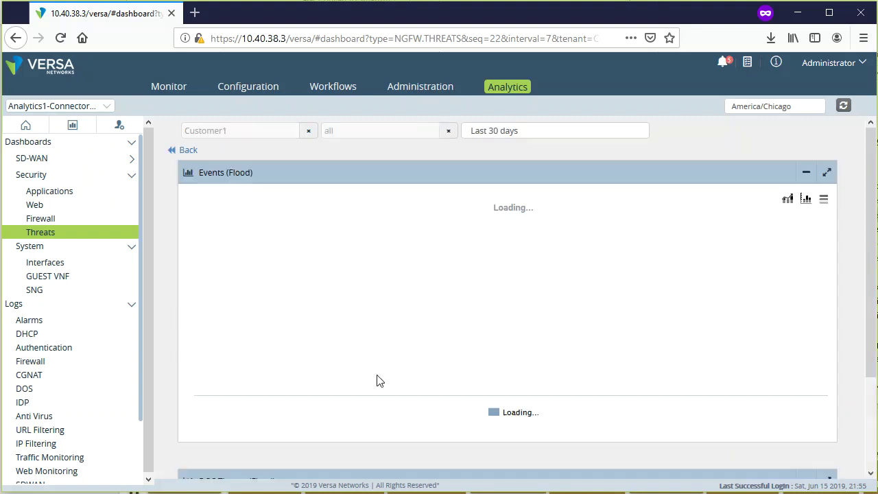
- Scroll the DOS Threats (Flood) table, reading the first entry's receive time and the last entry
scroll(841, 421, down, 5)
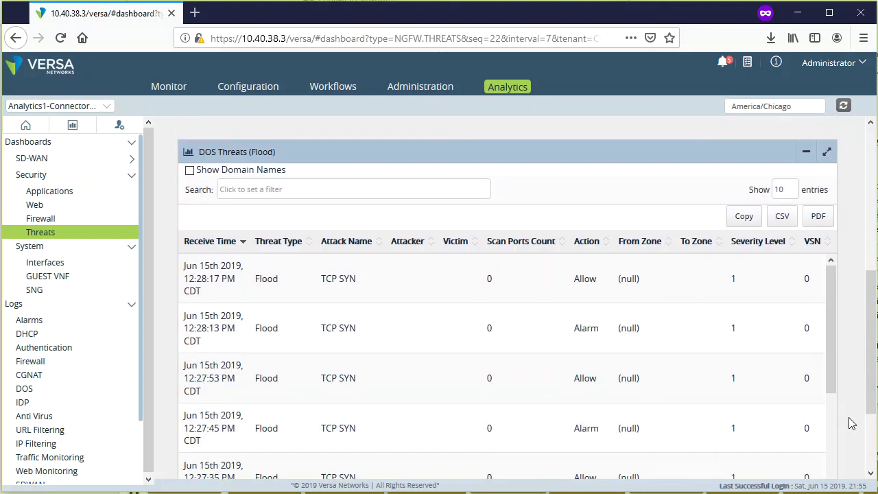
scroll(596, 301, right, 2)
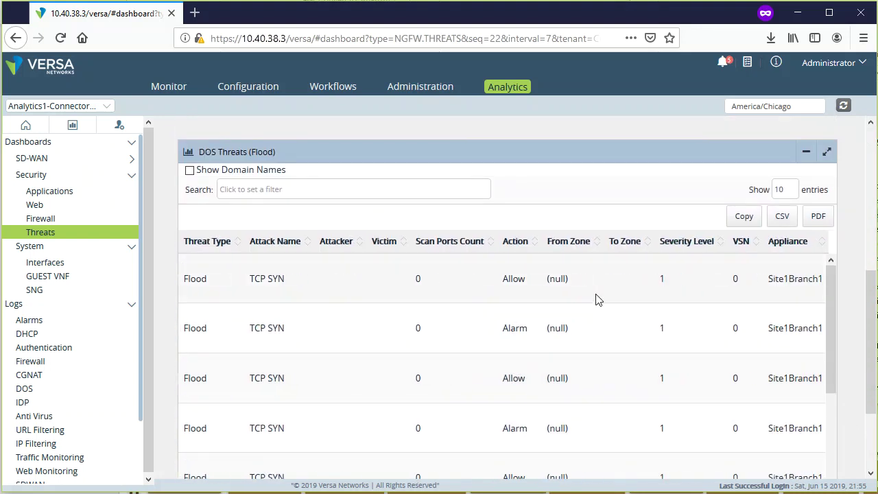
scroll(596, 295, left, 2)
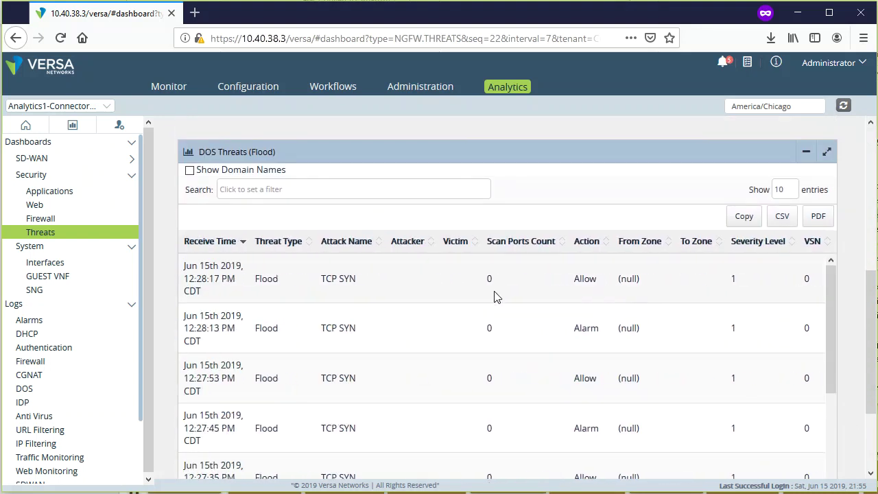
drag(194, 271, 241, 285)
scroll(251, 337, down, 3)
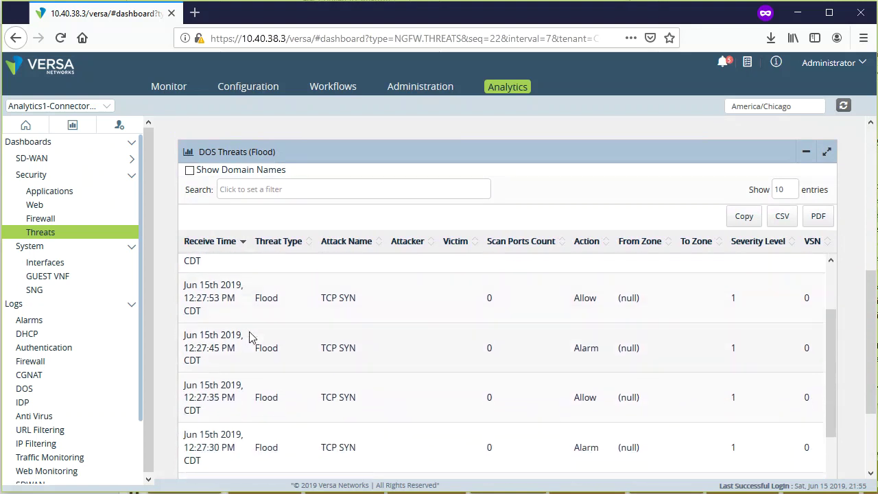
scroll(247, 367, down, 3)
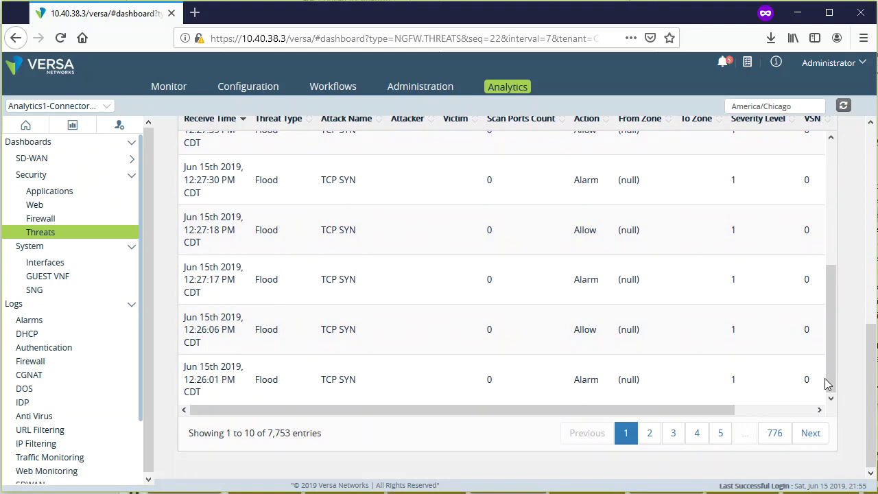
drag(641, 387, 207, 381)
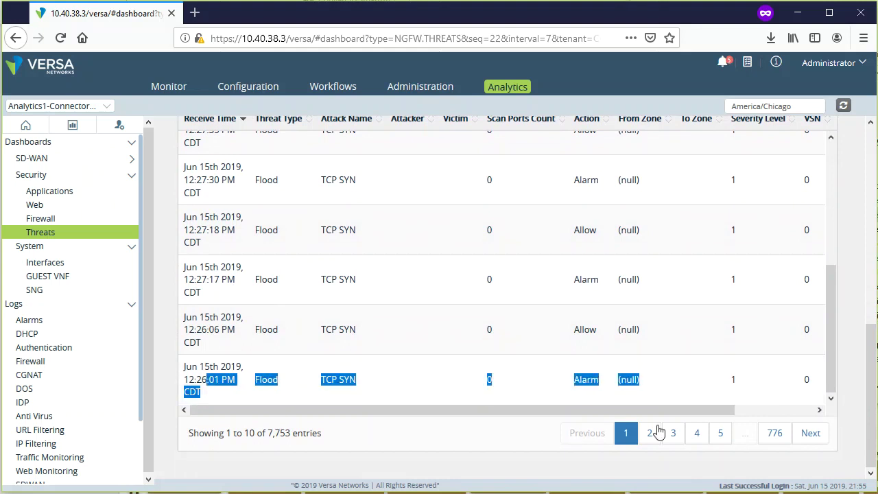
- View log entries 31 to 40, then go back to the DDOS tab
click(696, 433)
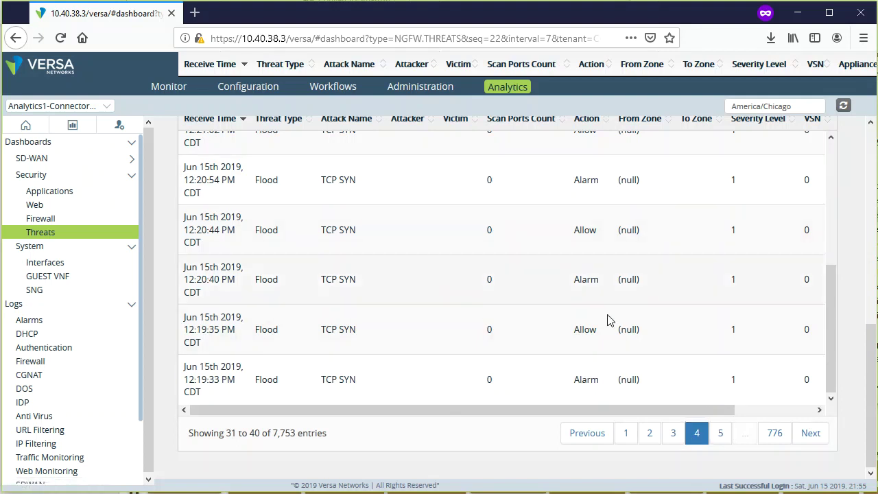
scroll(805, 370, up, 5)
scroll(834, 376, up, 3)
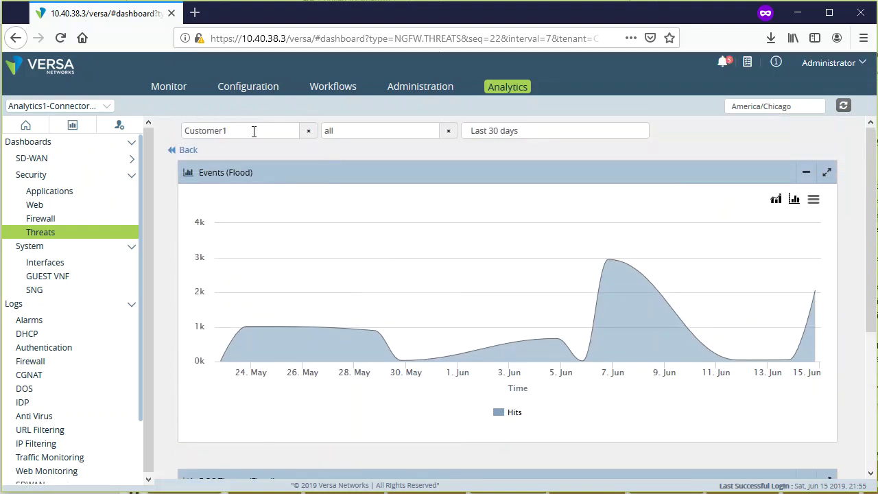
click(190, 151)
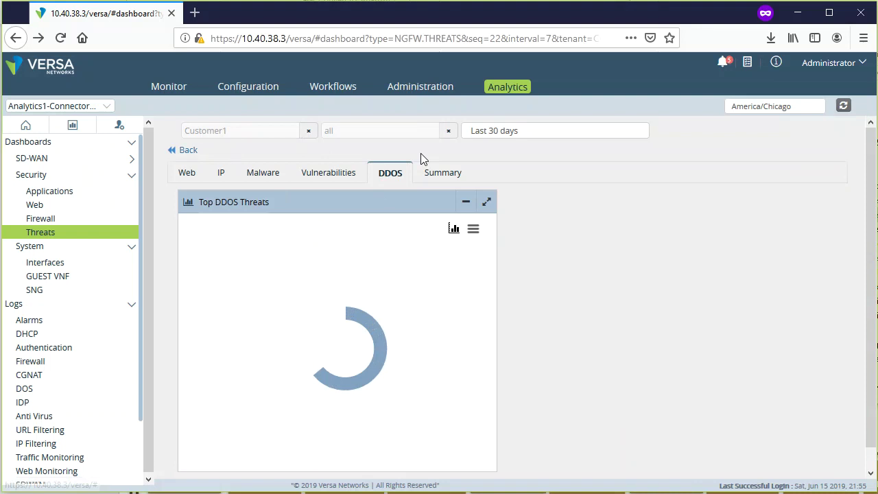
- Open the Summary tab and read each appliance's and threat type's share in the donuts
click(454, 174)
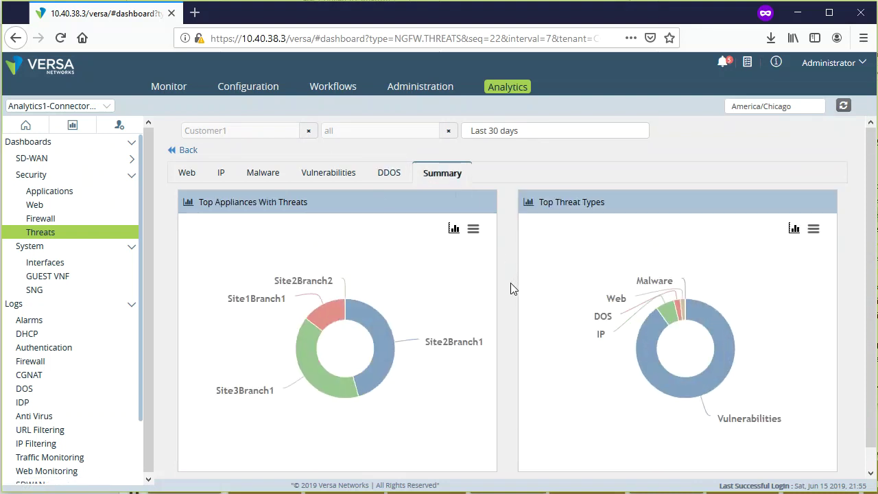
scroll(511, 284, down, 1)
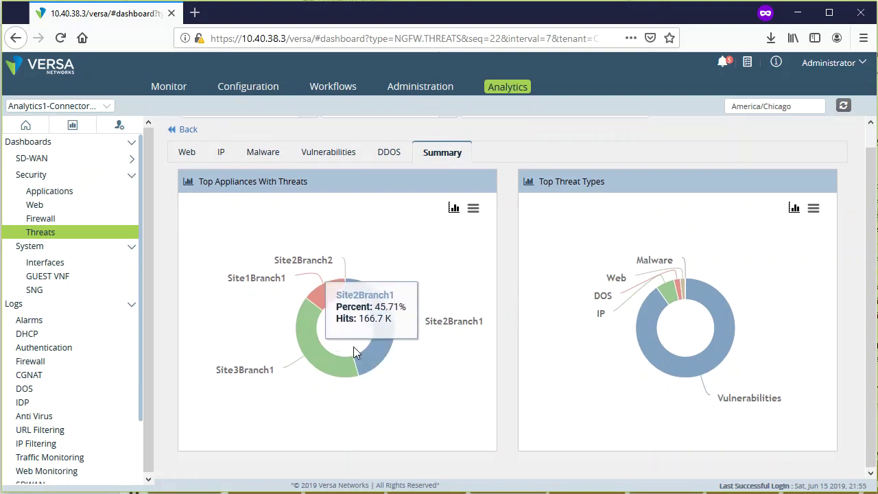
mouse_move(320, 371)
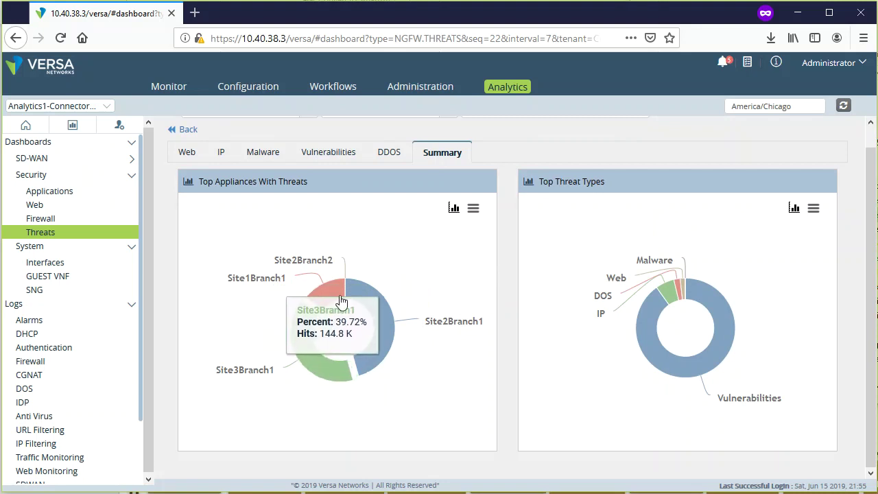
mouse_move(327, 301)
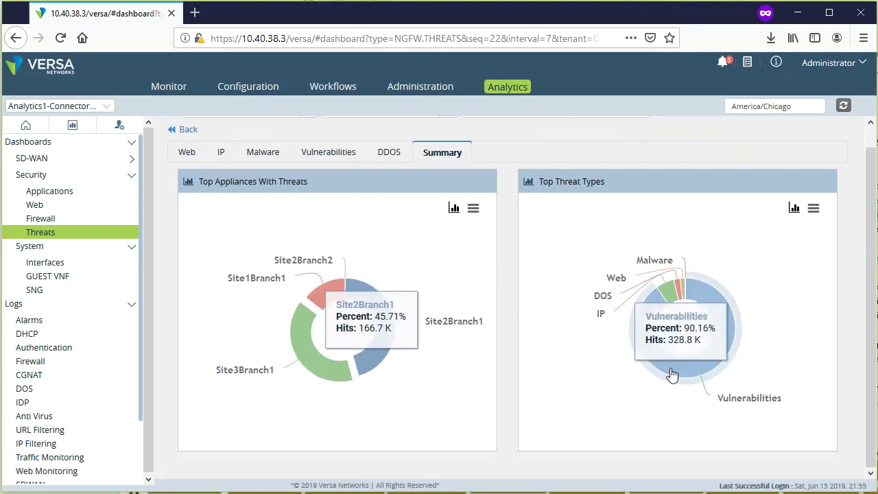
scroll(504, 318, up, 1)
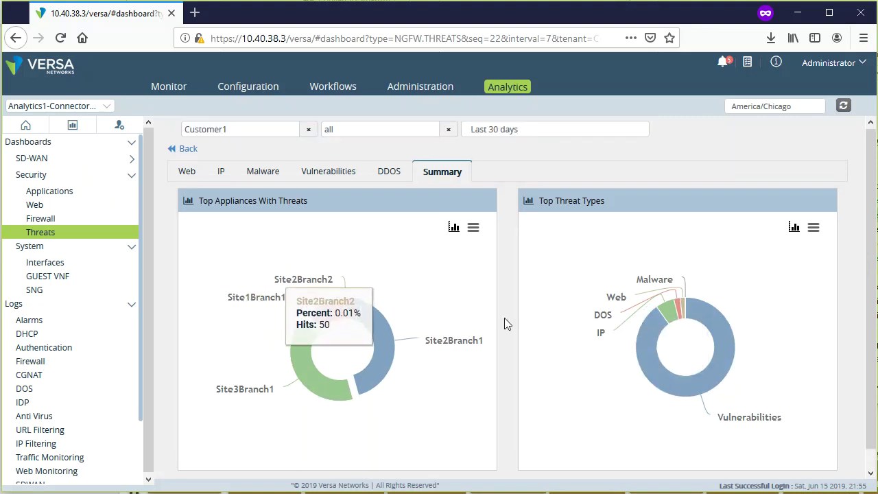
- Filter the Threats dashboard to Site3Branch1 and view its Malware and Vulnerabilities charts
click(447, 132)
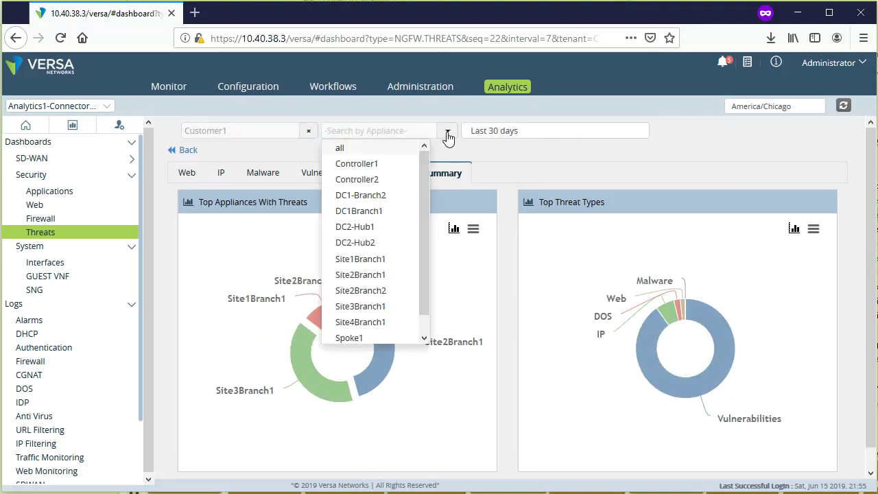
click(386, 306)
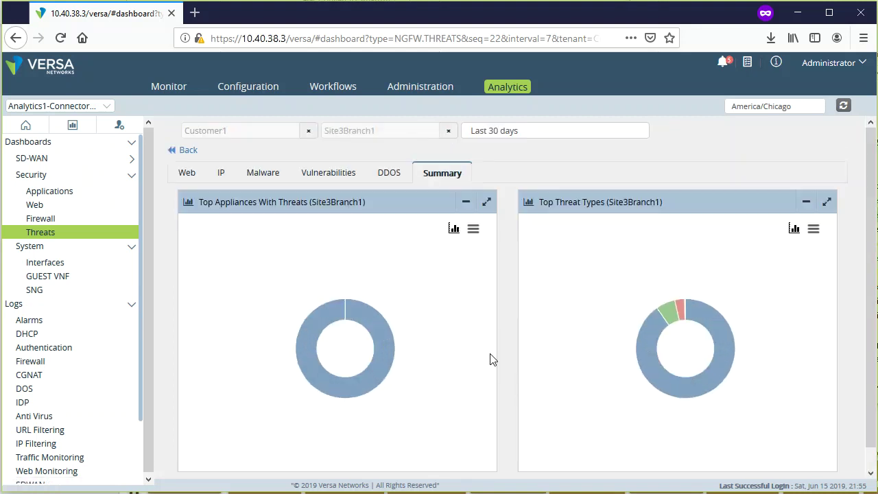
click(262, 175)
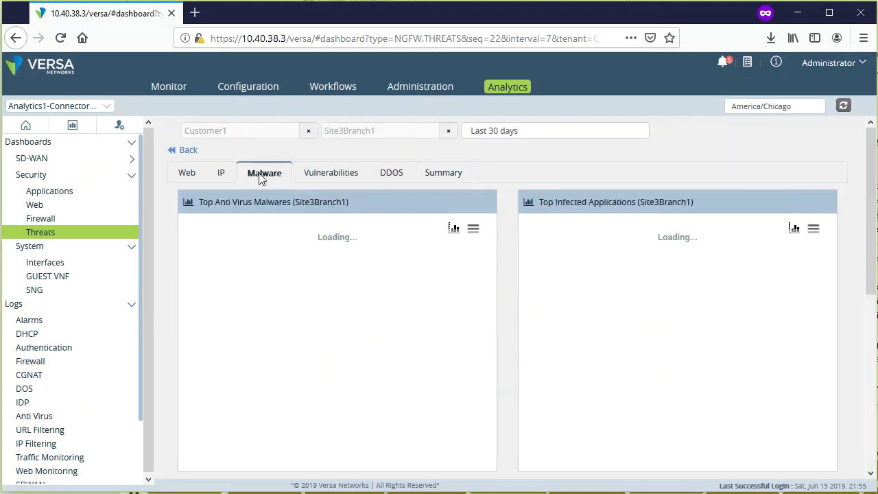
click(328, 175)
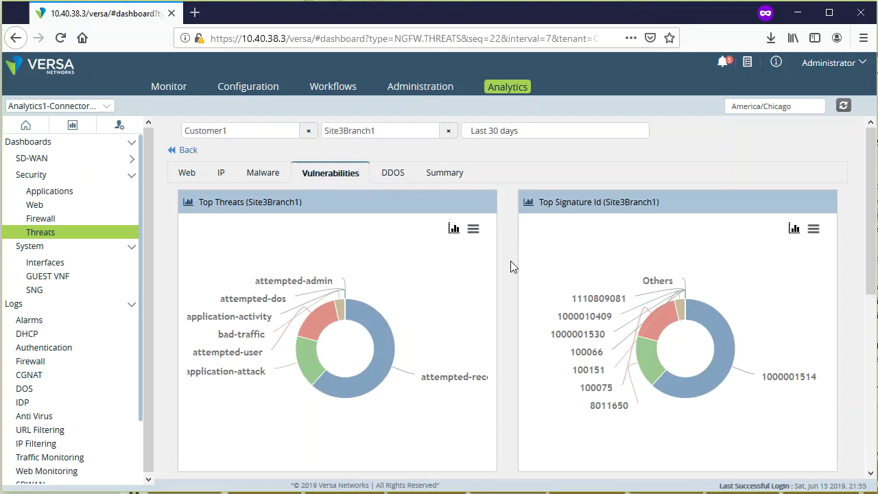
scroll(511, 267, down, 5)
scroll(511, 267, up, 5)
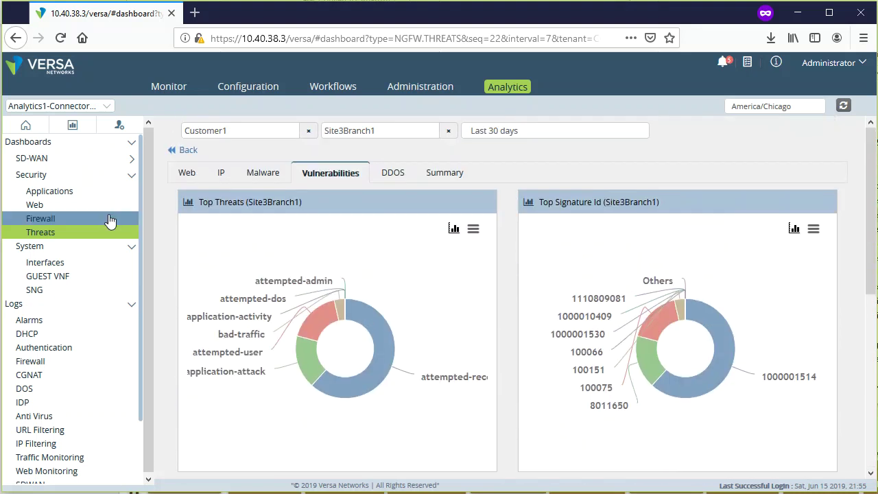
click(56, 252)
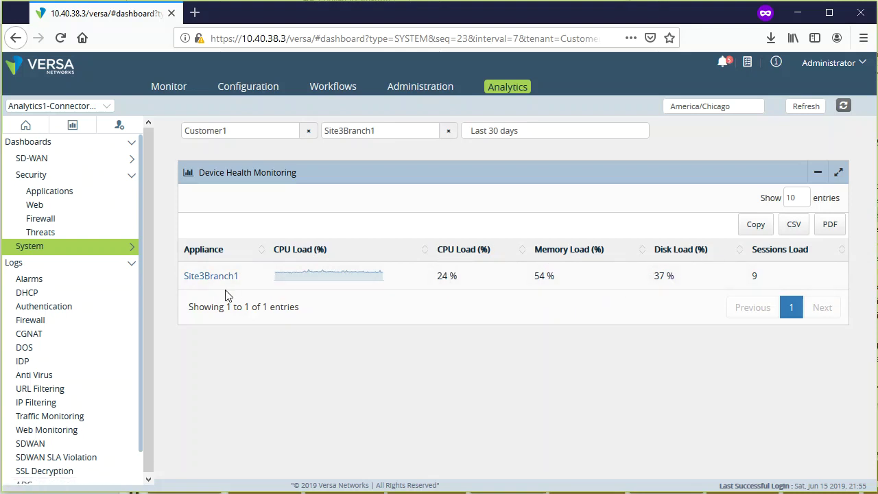
- View Site3Branch1's CPU, memory, disk and session load charts, then return to the device health table
click(211, 276)
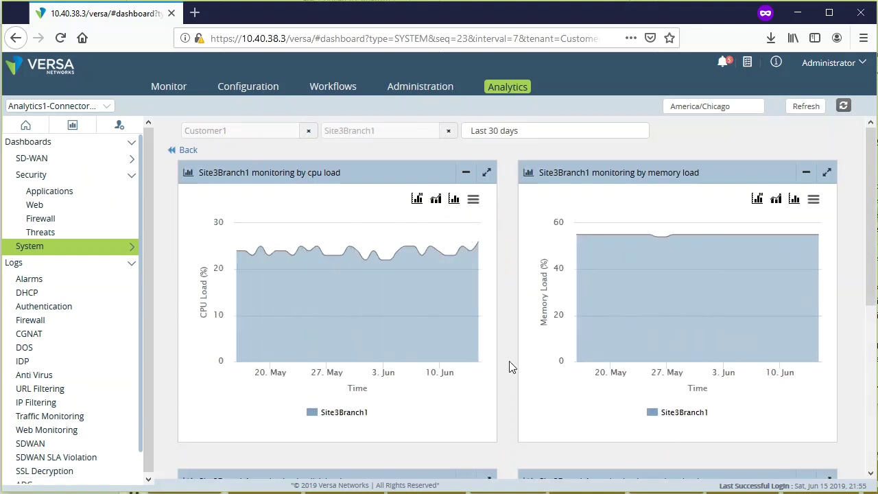
scroll(509, 361, down, 5)
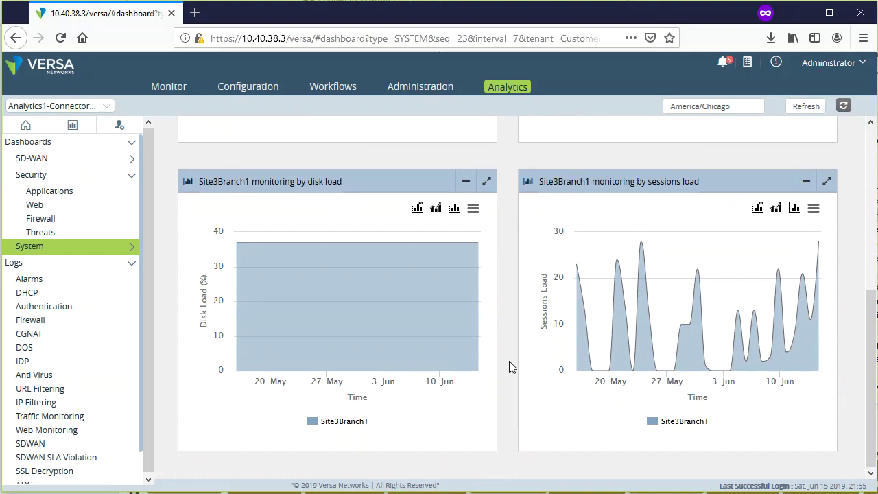
scroll(509, 361, up, 5)
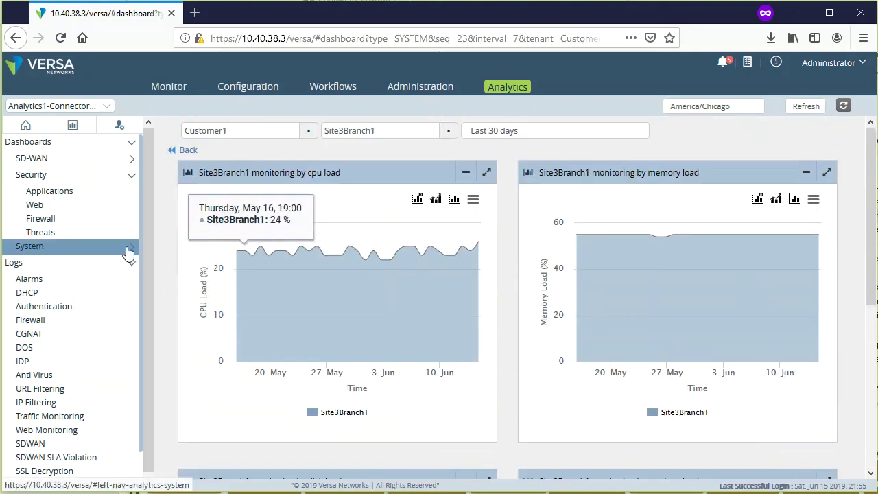
click(128, 252)
click(133, 253)
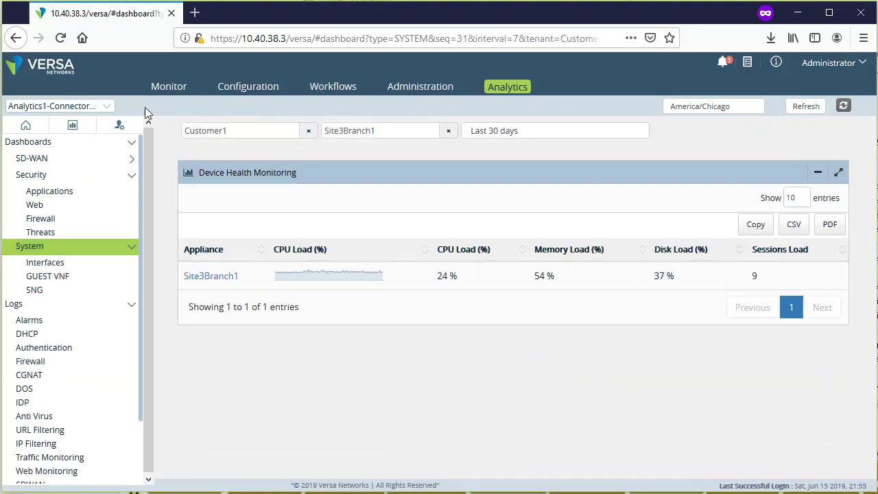
- Open the Interfaces bandwidth dashboard and scroll through its WAN utilization charts
click(69, 263)
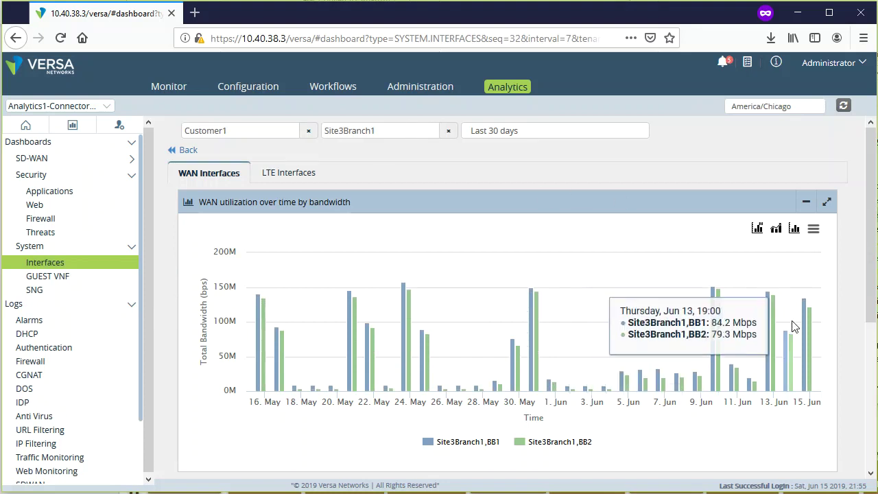
scroll(842, 336, down, 3)
scroll(842, 336, up, 2)
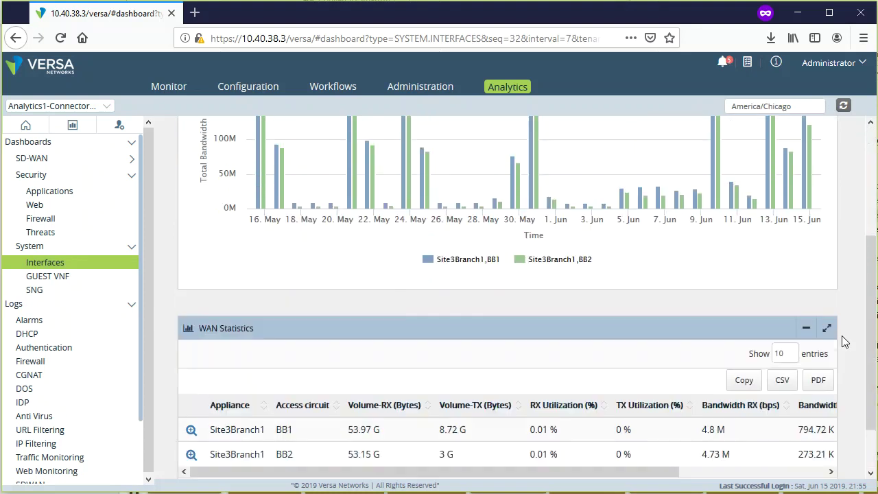
scroll(842, 336, down, 2)
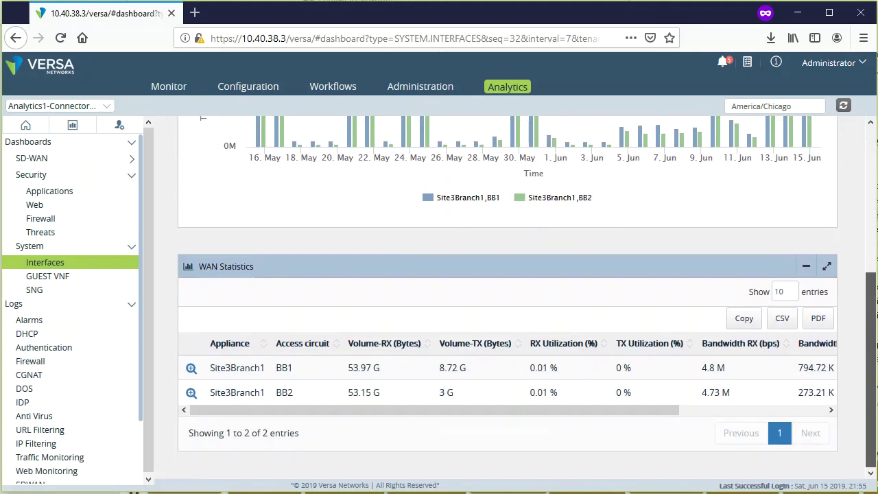
scroll(842, 336, up, 3)
- Switch the appliance filter through Site2Branch1 and Site1Branch1, ending on Site3Branch1
click(448, 131)
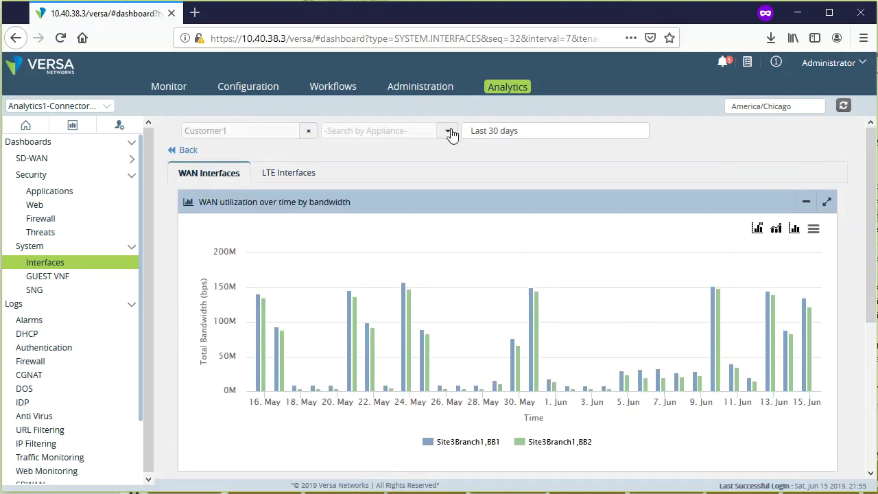
click(447, 130)
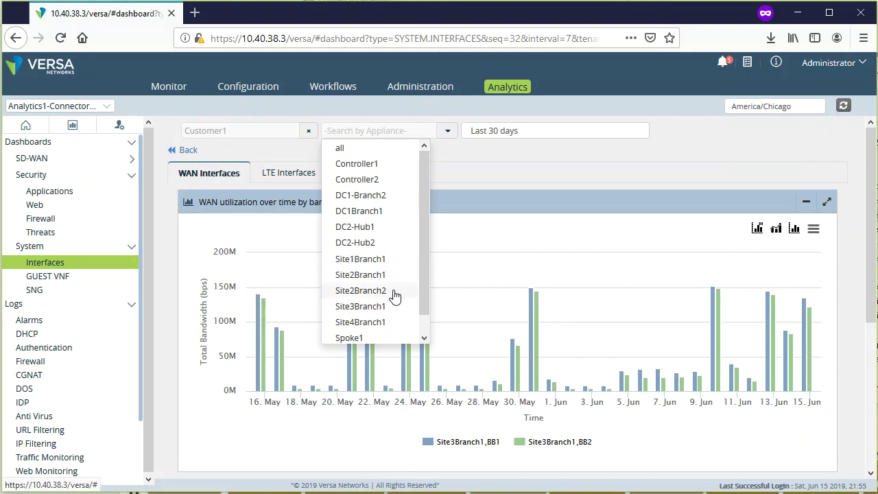
click(364, 243)
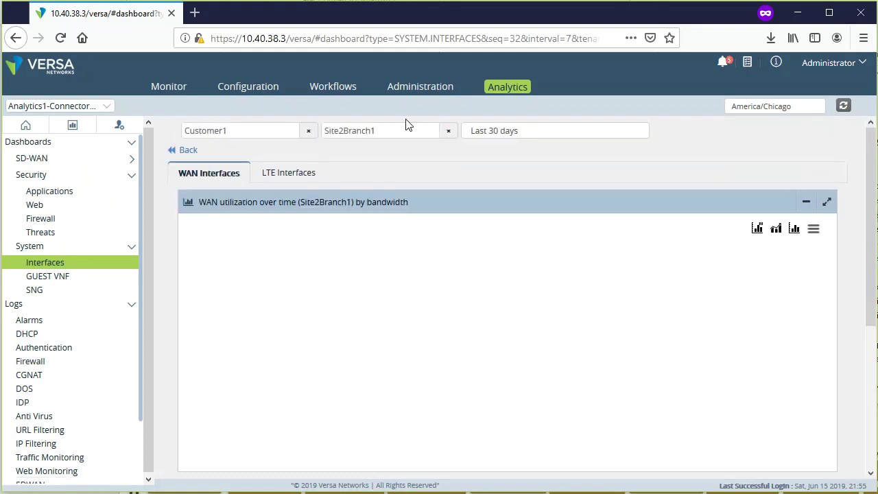
click(446, 134)
click(445, 136)
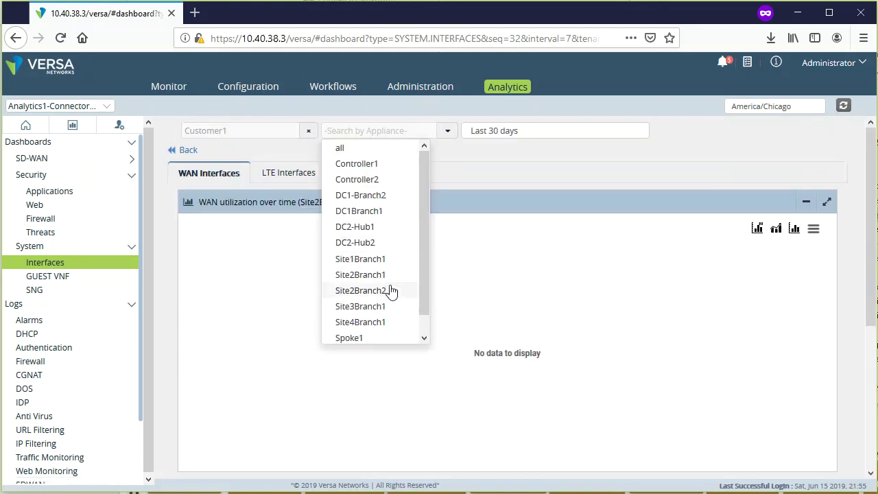
click(388, 260)
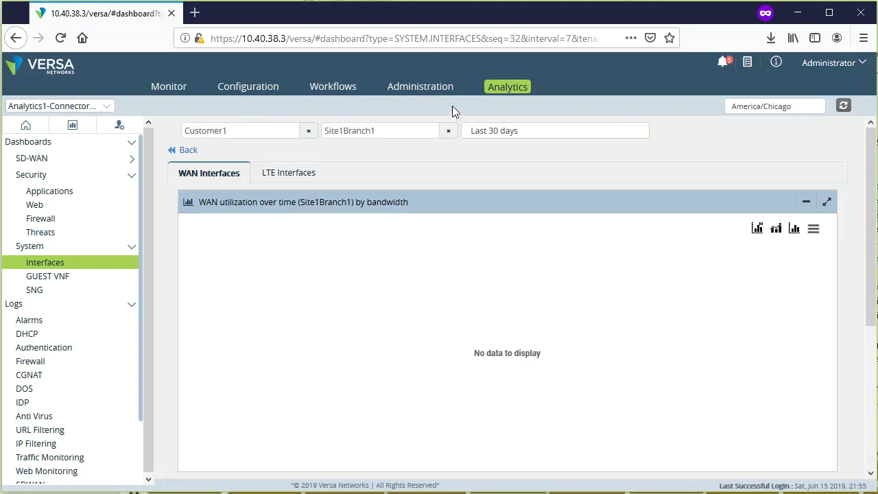
click(447, 133)
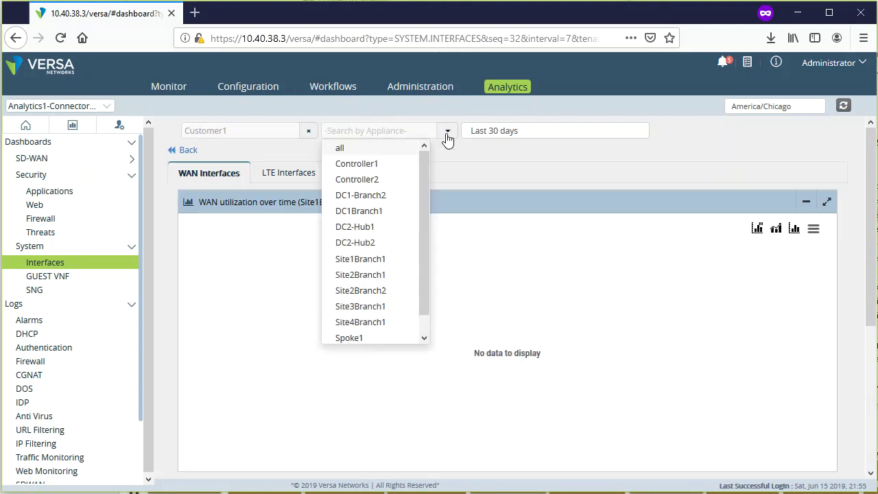
click(381, 306)
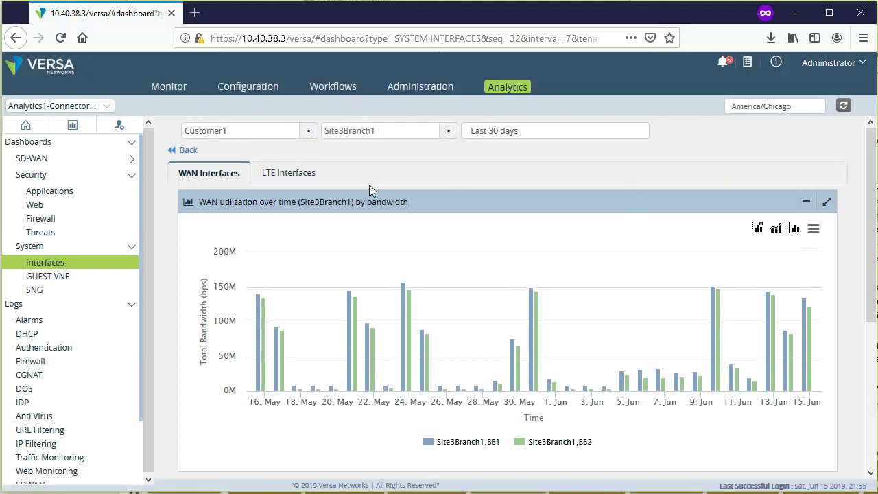
click(73, 281)
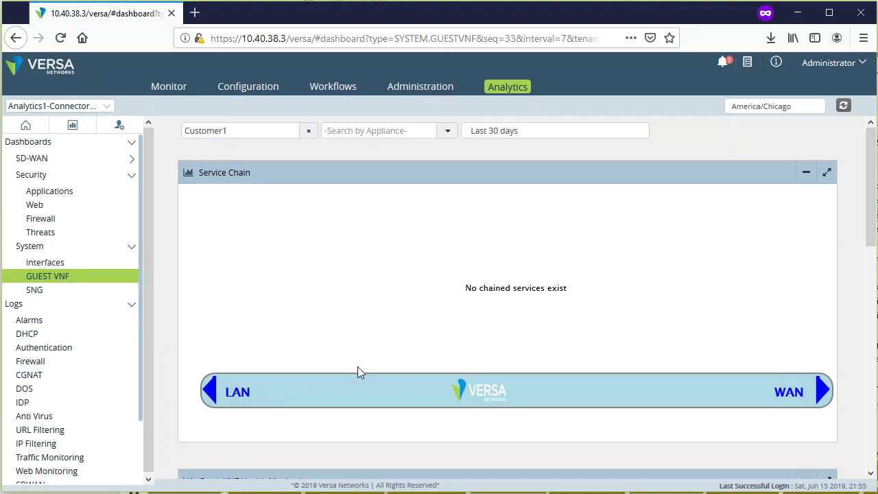
- Scroll through the Guest VNF dashboard panels, then bring up the Alarms log
scroll(309, 367, down, 5)
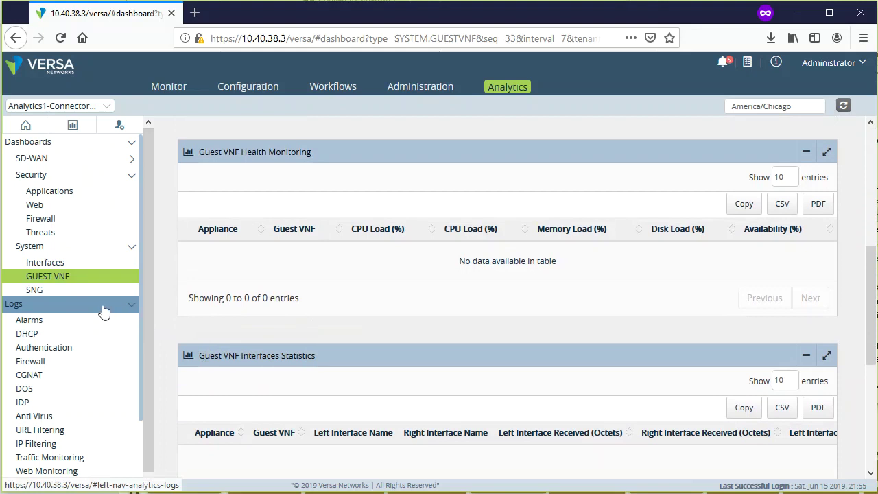
click(103, 309)
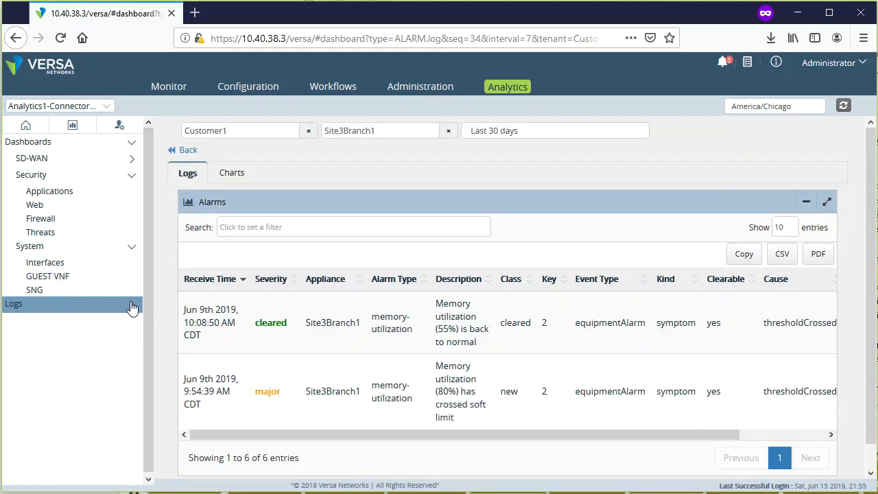
- Show the Alarms log charts with the appliance filter set to all appliances
click(129, 309)
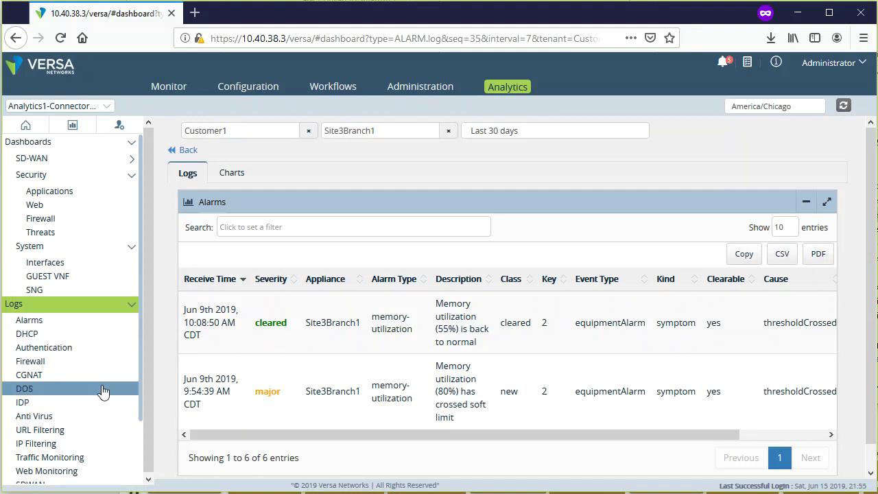
scroll(68, 347, down, 2)
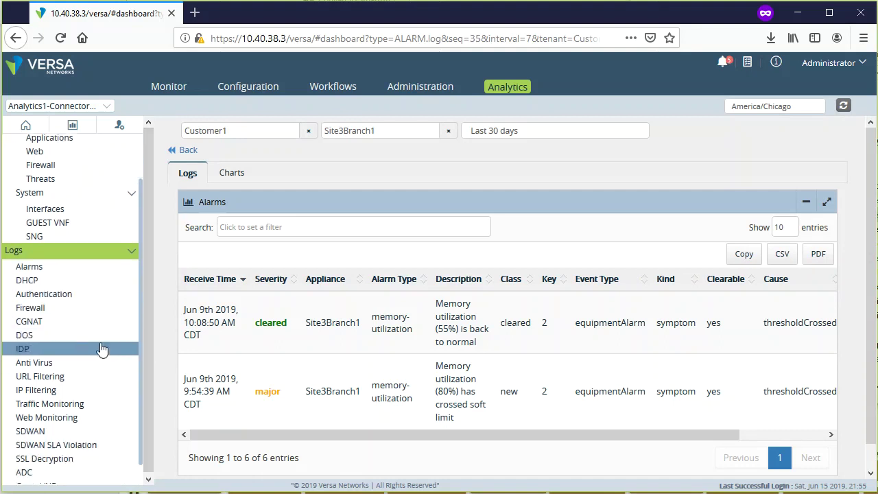
click(67, 269)
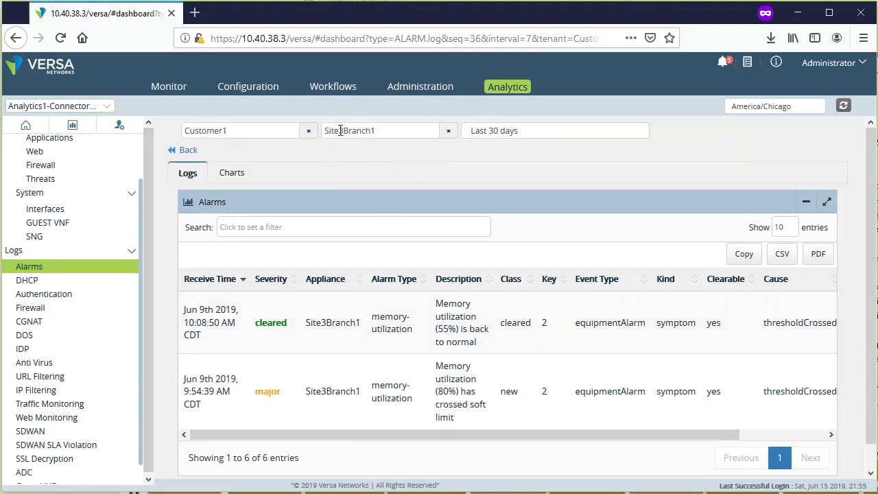
click(232, 173)
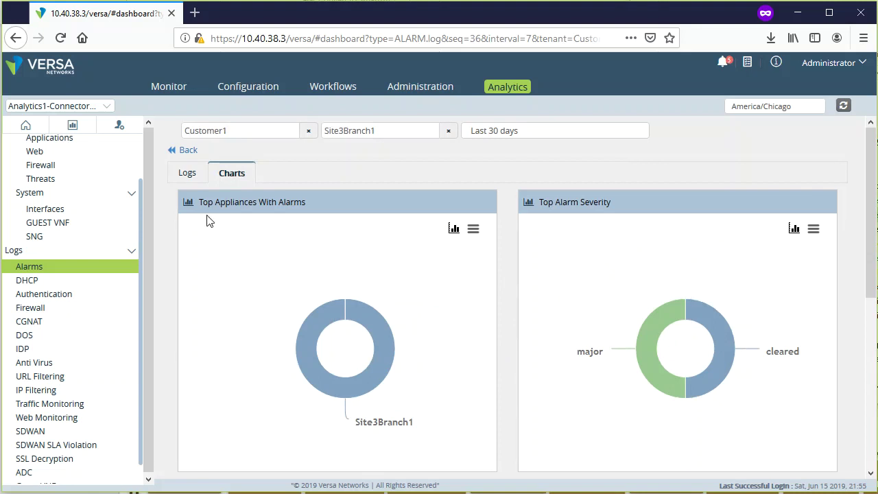
click(448, 130)
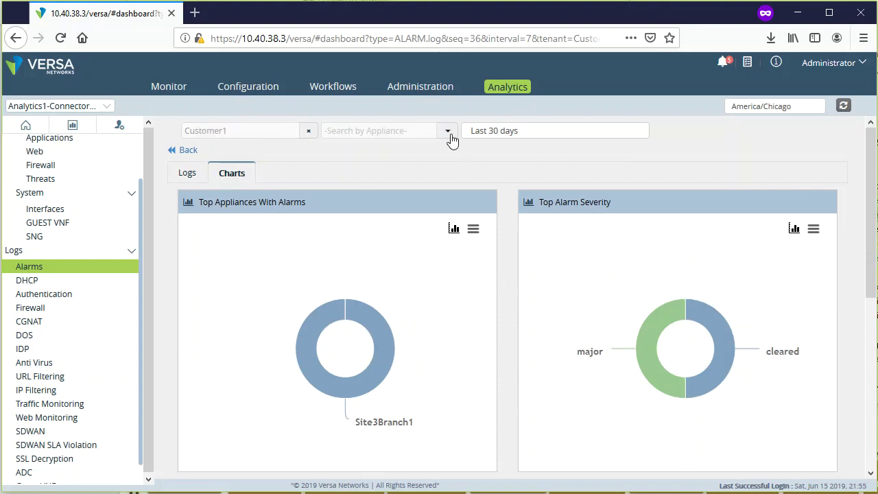
click(447, 131)
click(395, 150)
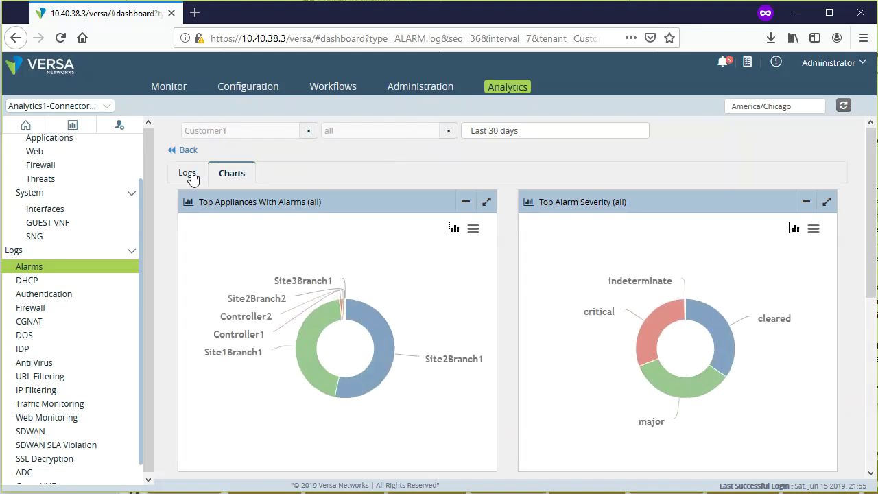
mouse_move(392, 382)
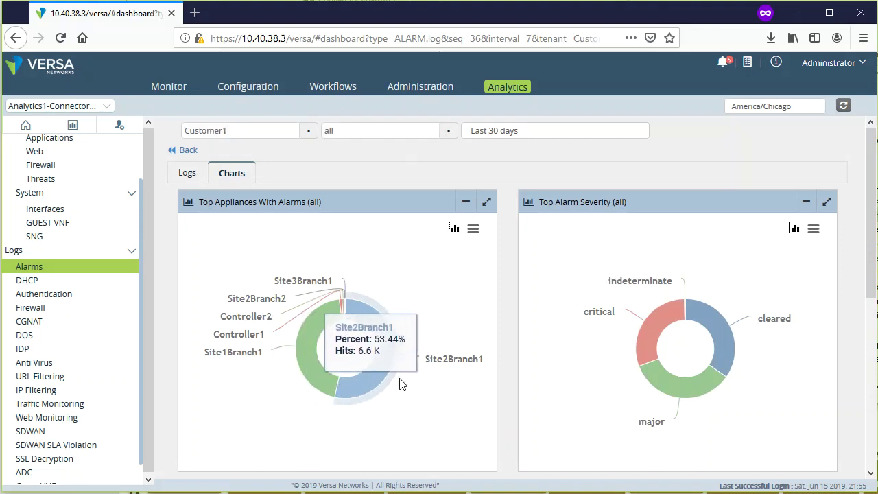
mouse_move(291, 391)
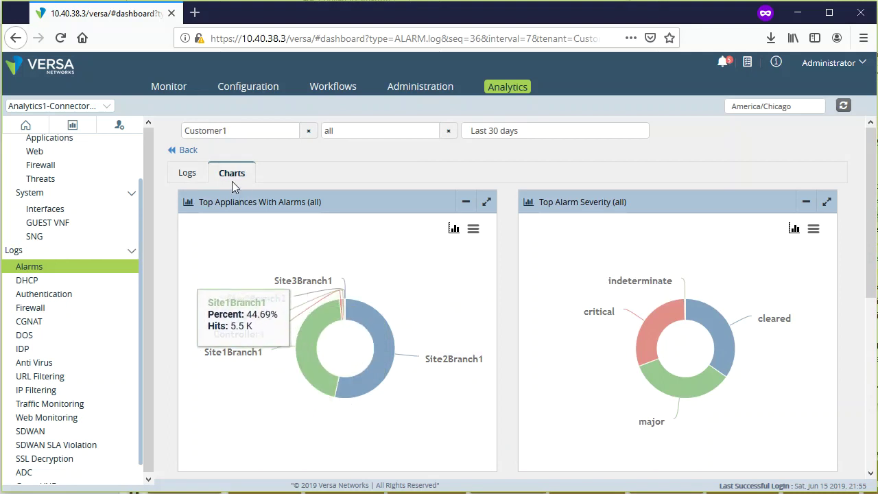
- Review the alarm log table for all appliances, then open the DHCP log
click(188, 176)
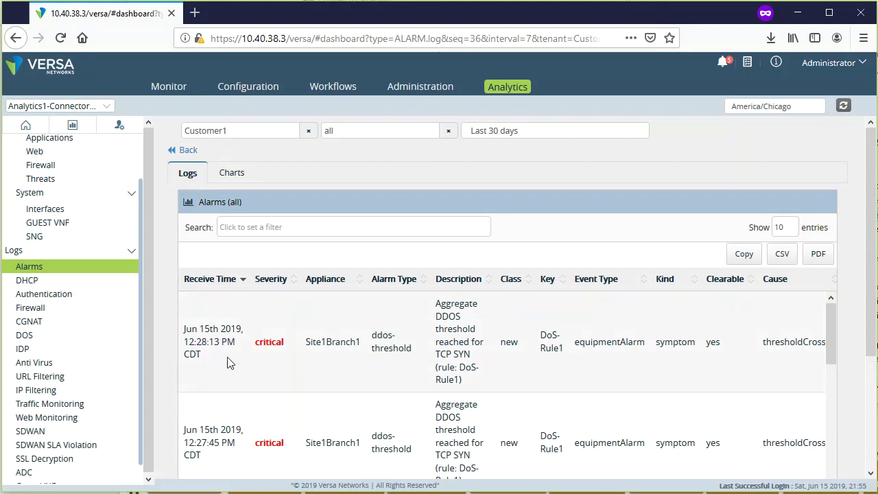
scroll(357, 341, down, 3)
scroll(356, 341, up, 3)
scroll(438, 338, right, 2)
scroll(437, 338, left, 2)
scroll(323, 322, down, 2)
click(67, 285)
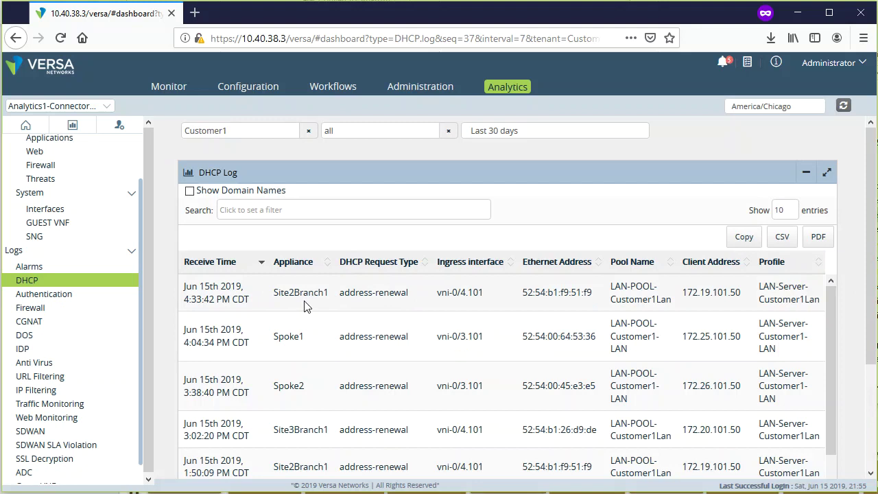
drag(519, 298, 594, 295)
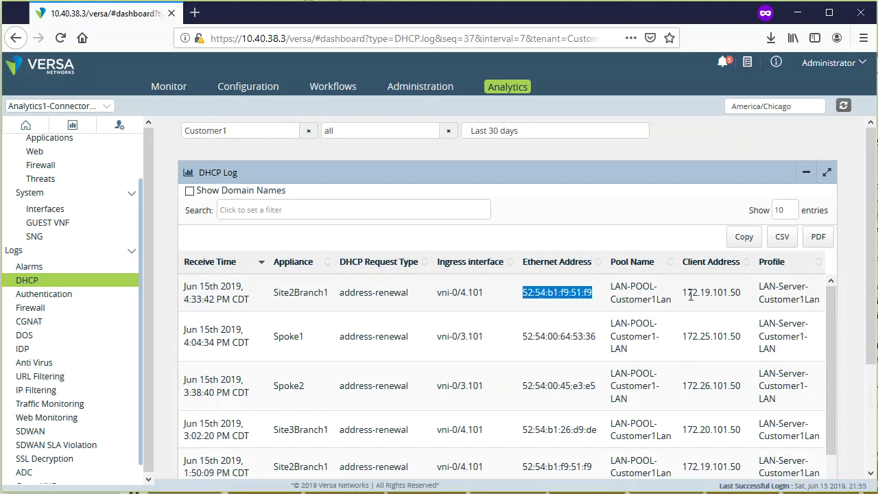
drag(683, 295, 741, 293)
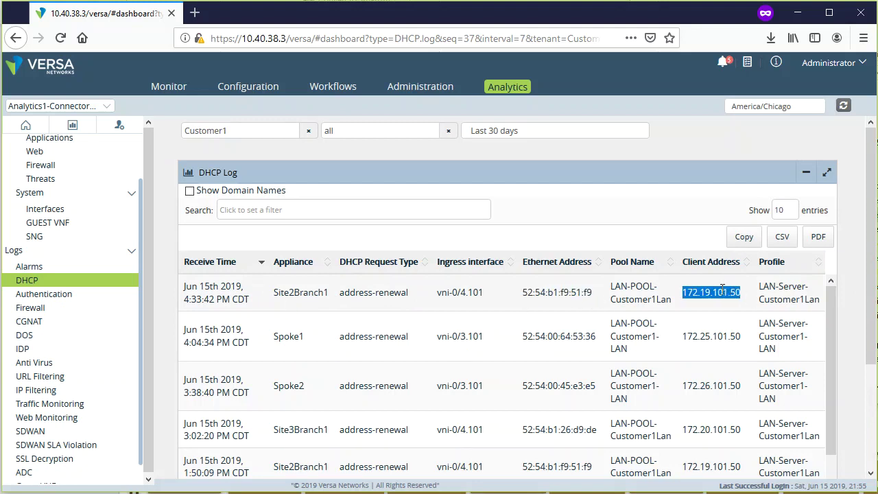
drag(760, 292, 824, 306)
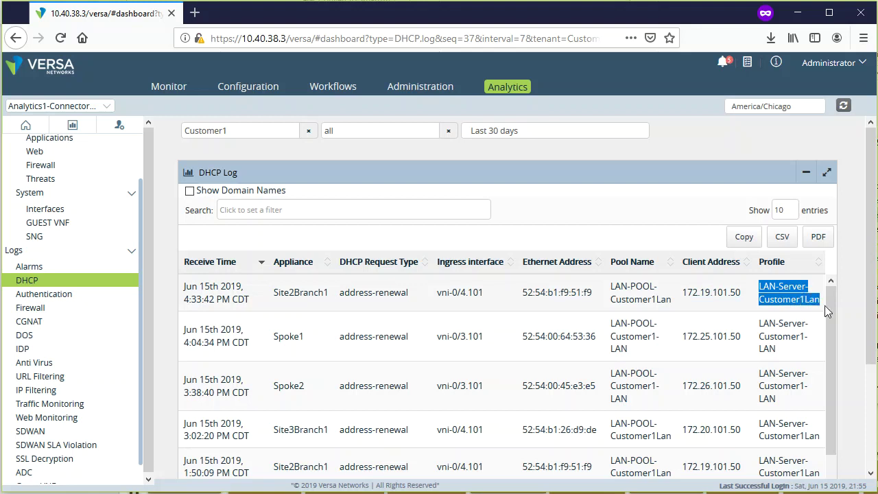
click(771, 341)
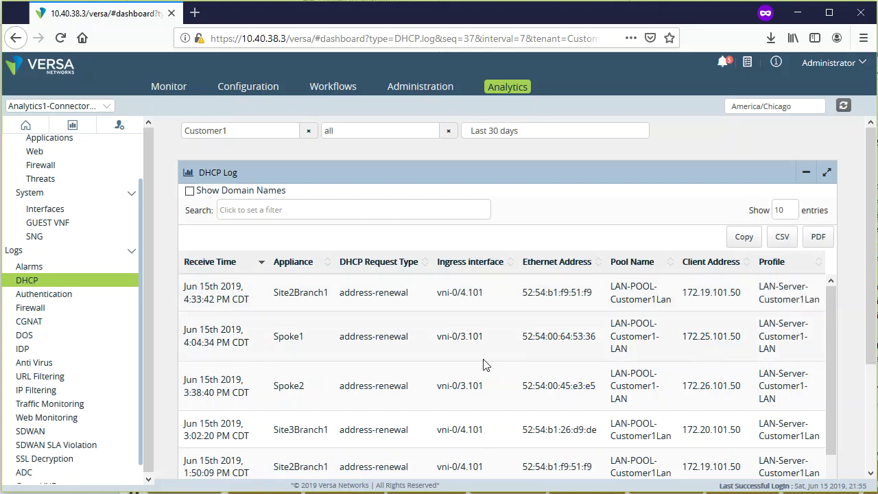
drag(330, 291, 266, 299)
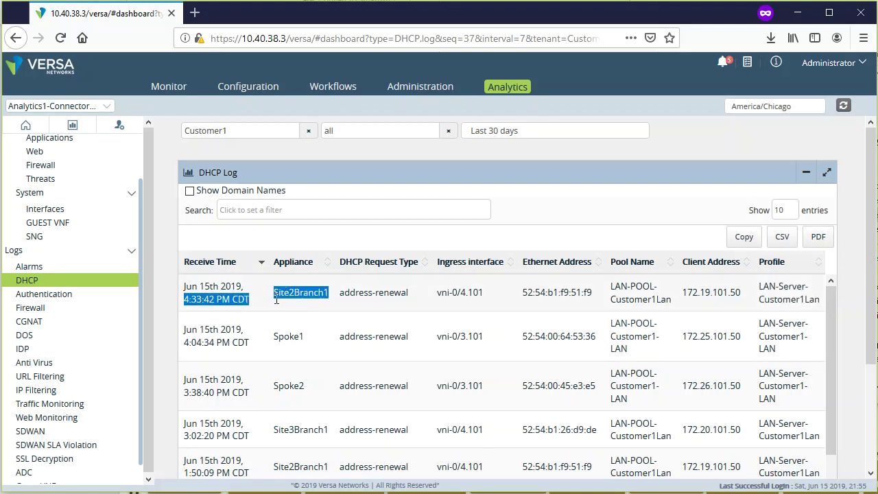
click(267, 302)
drag(243, 286, 263, 306)
click(184, 293)
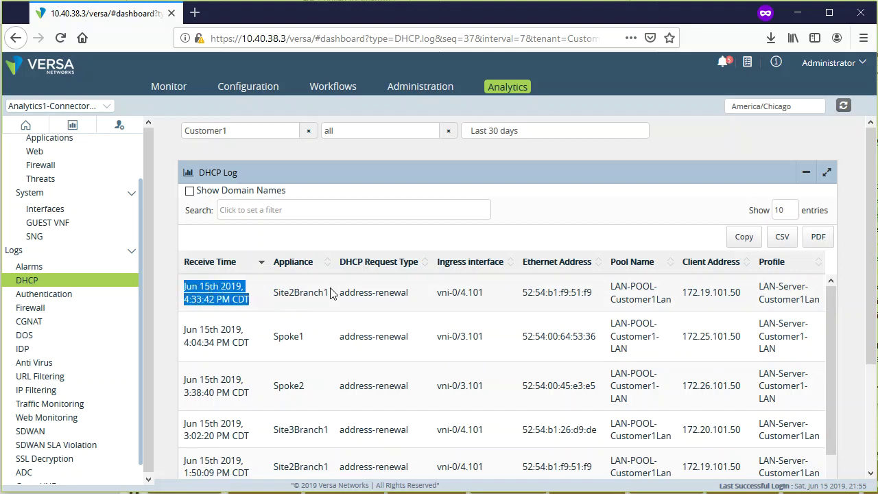
click(292, 295)
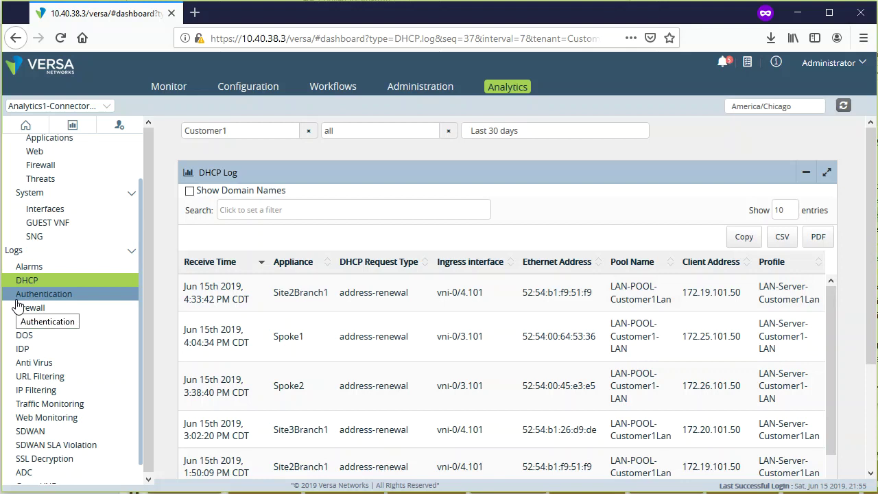
- Open the Firewall log and inspect the sports URL category column
click(61, 310)
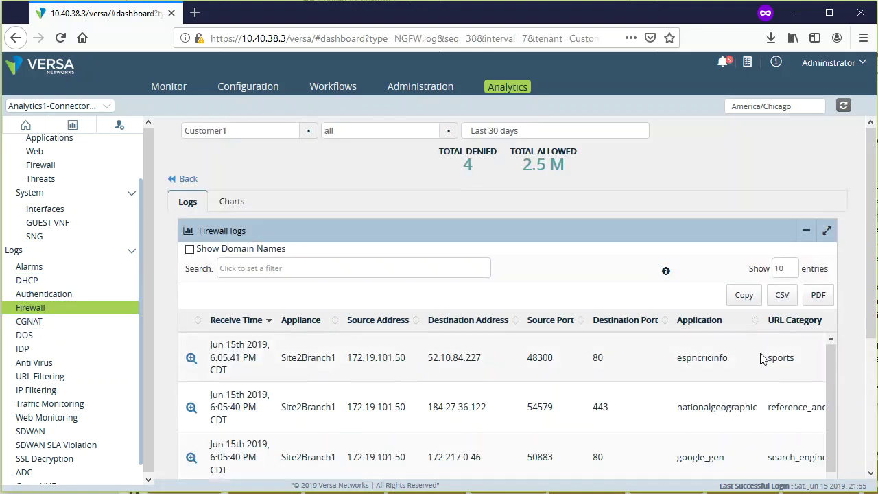
scroll(857, 357, down, 3)
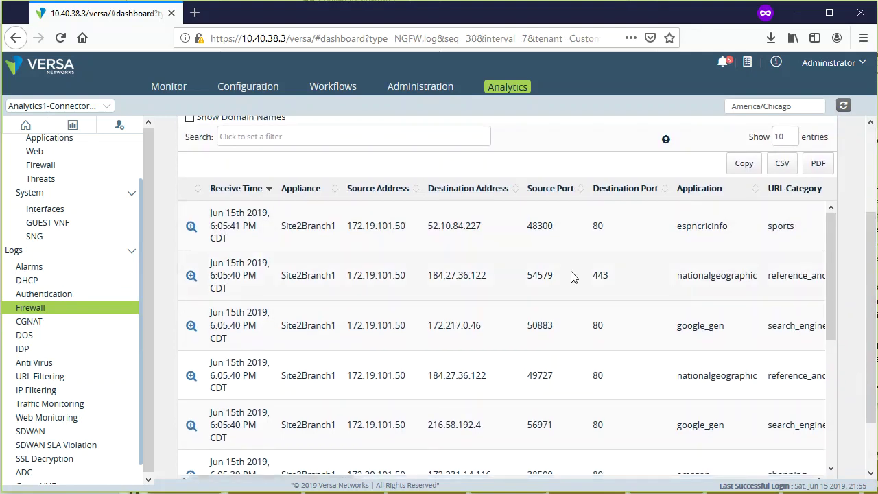
scroll(512, 271, right, 5)
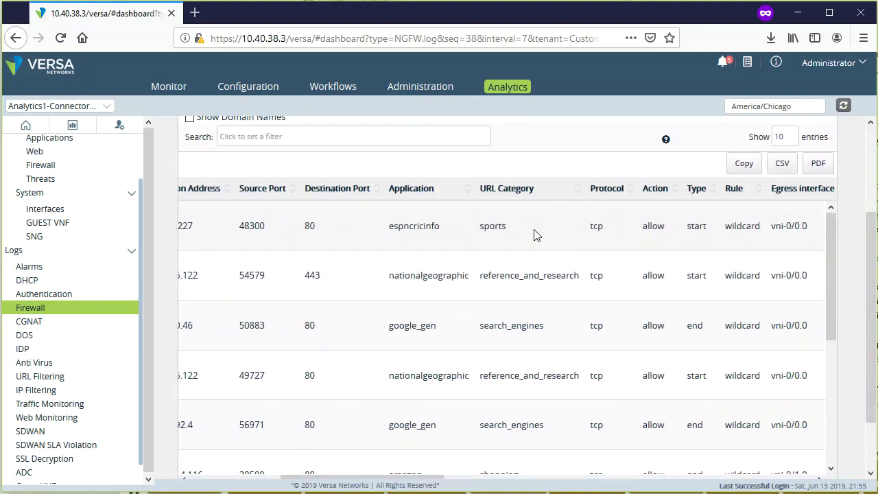
drag(511, 232, 472, 232)
click(534, 239)
scroll(527, 233, left, 5)
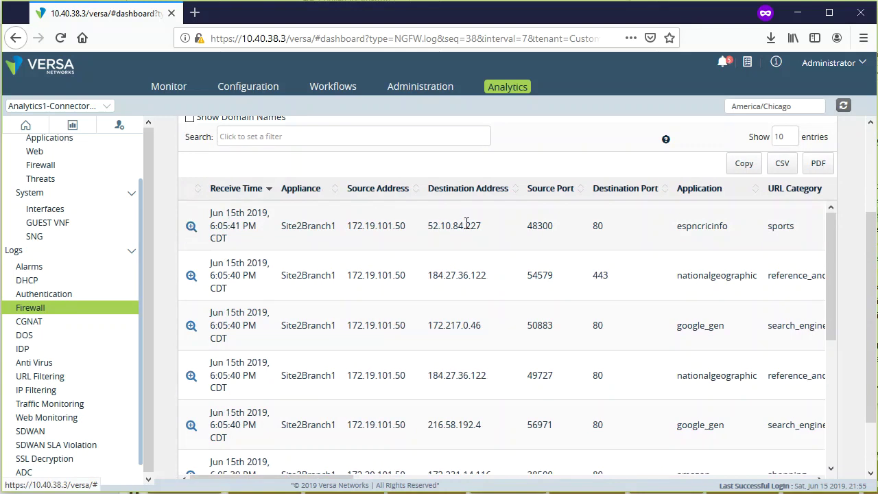
- Check the first entry's source and destination addresses and related logs, then return to the list
drag(409, 232, 337, 229)
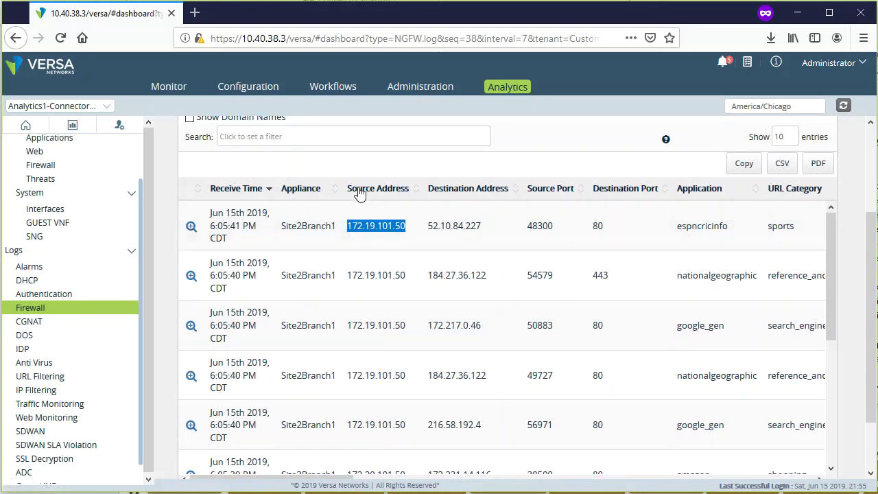
drag(440, 225, 482, 225)
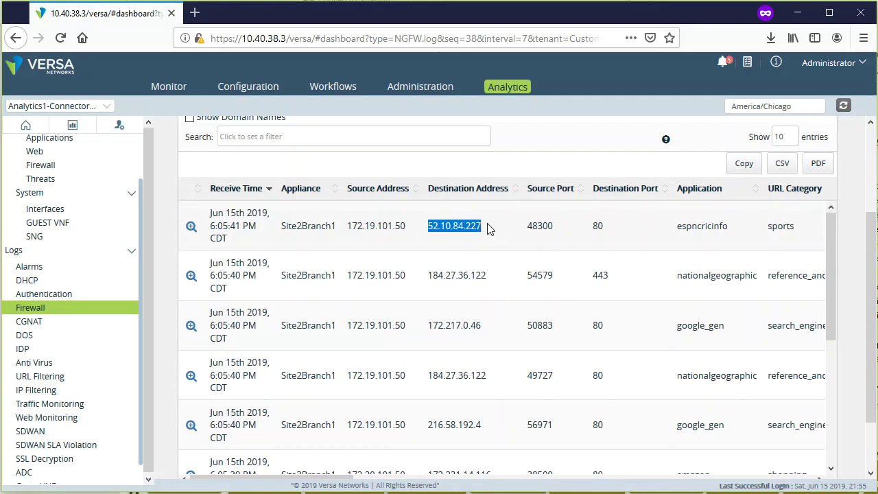
scroll(500, 232, right, 4)
scroll(495, 234, left, 4)
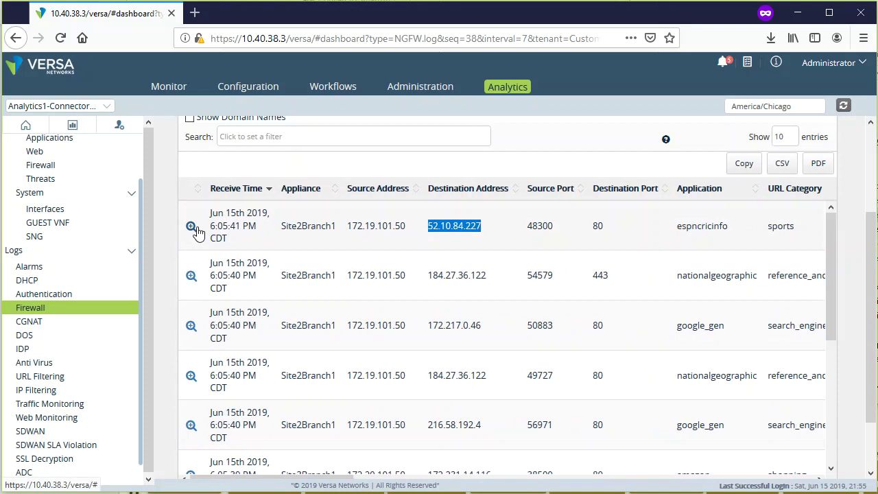
click(193, 227)
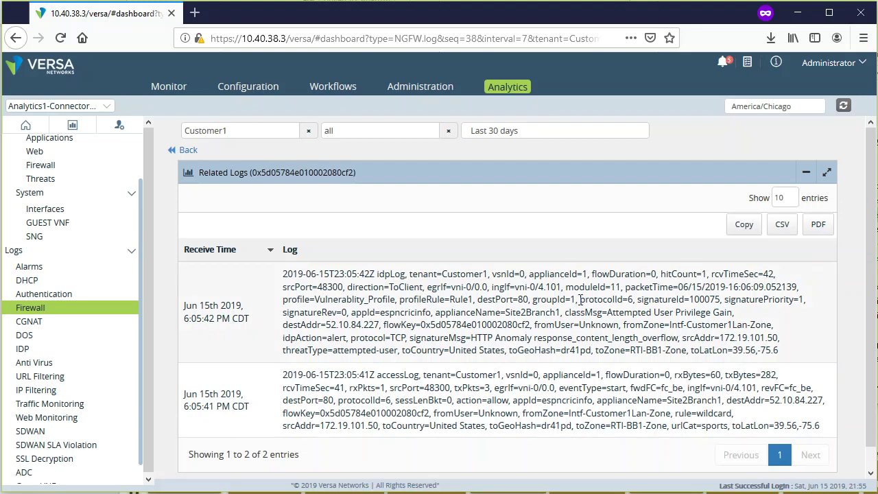
click(188, 151)
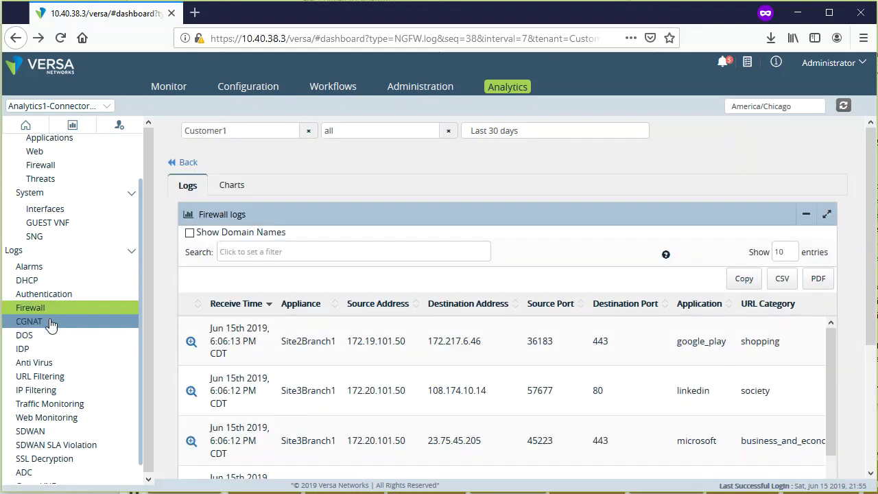
- View the second DOS Threat Log entry's related logs and MAC address, then go back
click(43, 338)
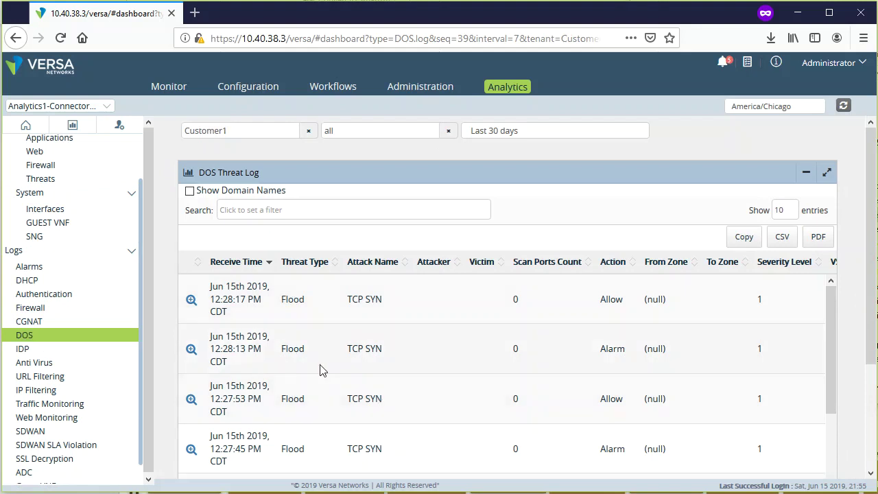
click(191, 348)
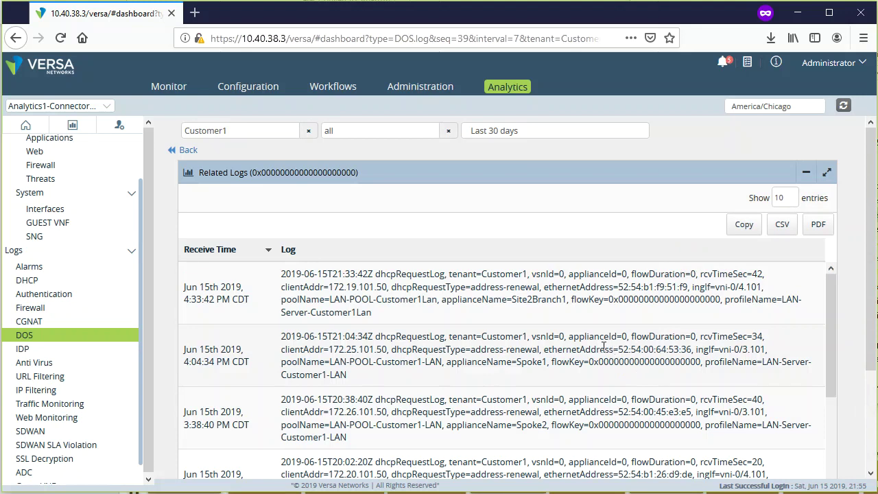
drag(626, 350, 782, 354)
click(796, 351)
click(190, 151)
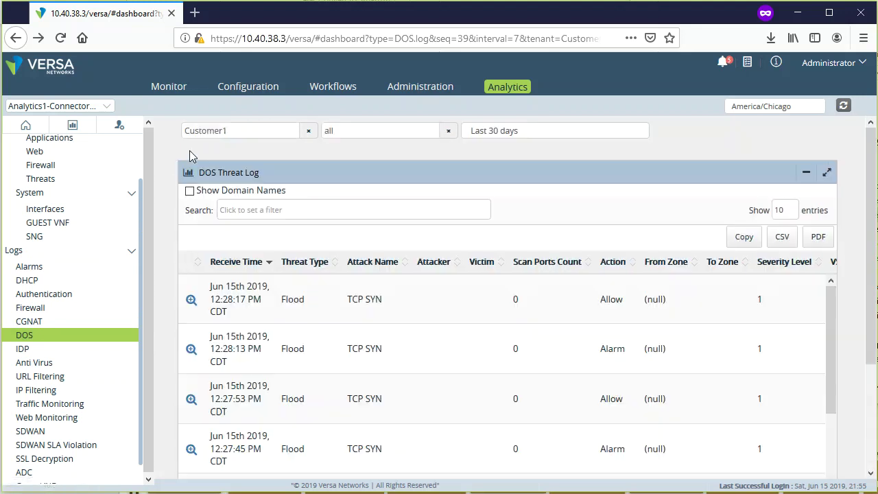
- Open the IDP log and review the third entry's related logs before returning
click(36, 354)
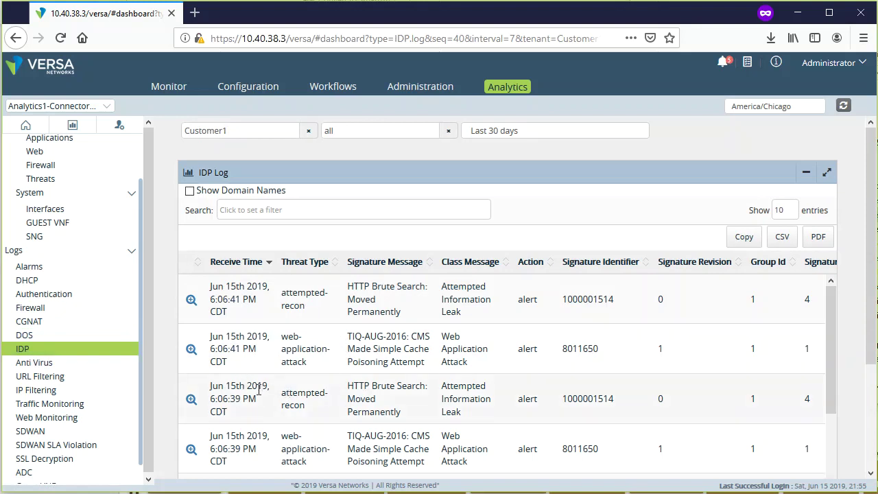
double_click(328, 397)
drag(247, 414, 206, 389)
click(271, 403)
click(191, 398)
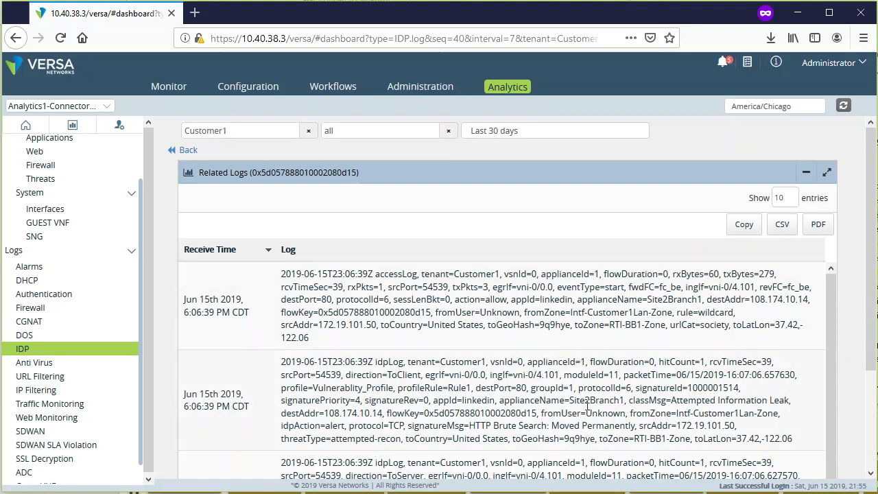
drag(323, 413, 373, 413)
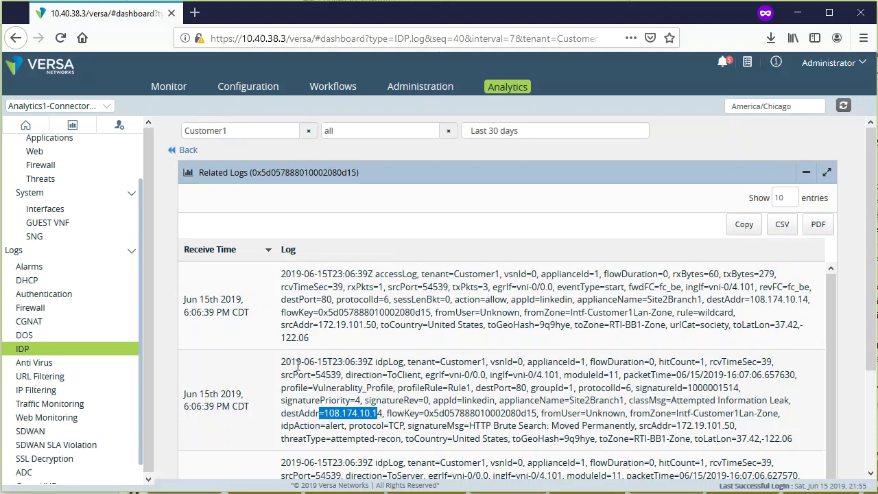
click(184, 150)
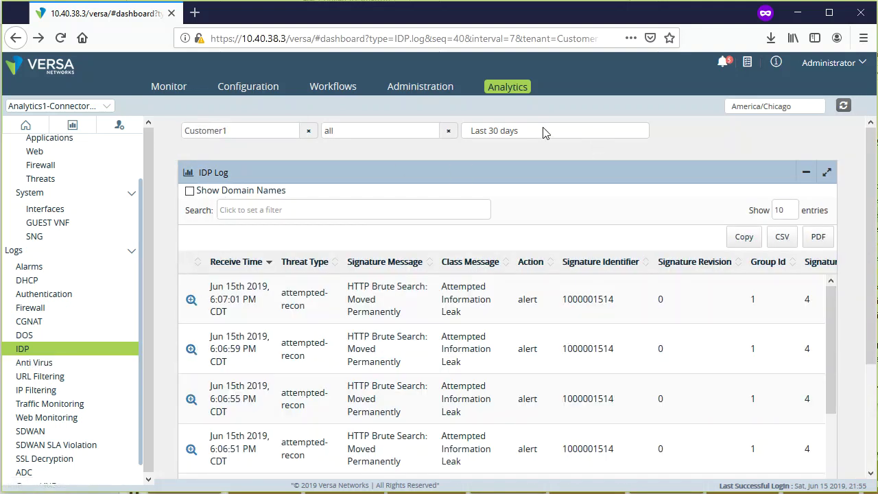
- Confirm the IDP log's time range stays at Last 30 days
click(605, 135)
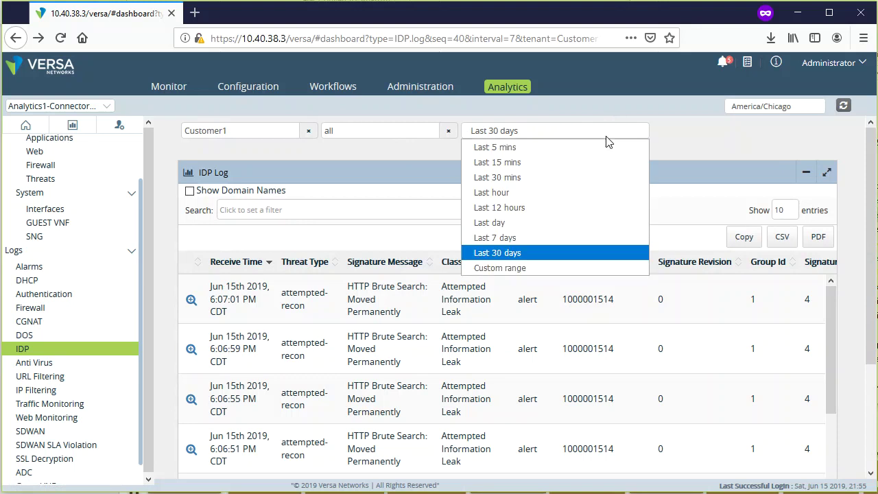
click(775, 151)
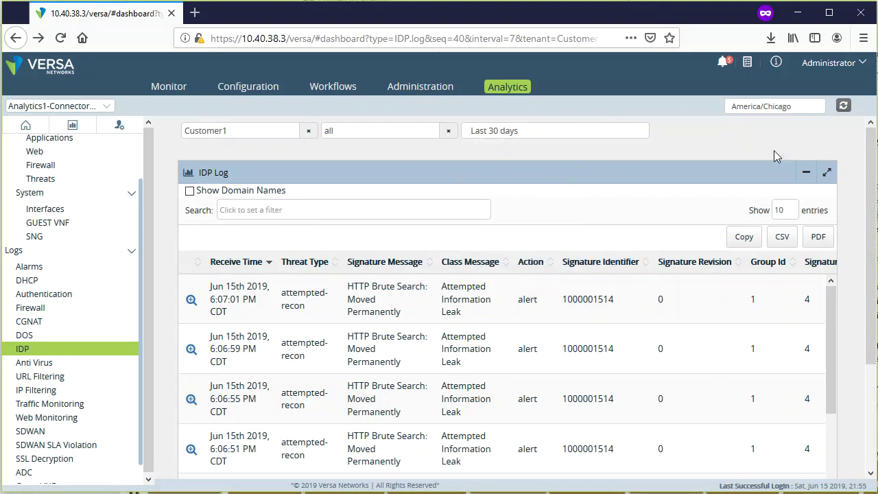
scroll(843, 298, down, 3)
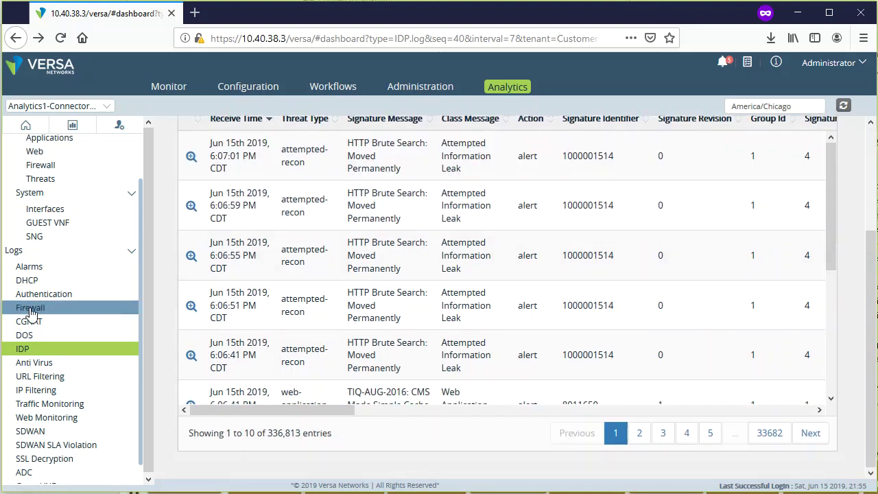
- Open the Anti Virus Log and scroll across its columns to the first row's malware type
click(70, 369)
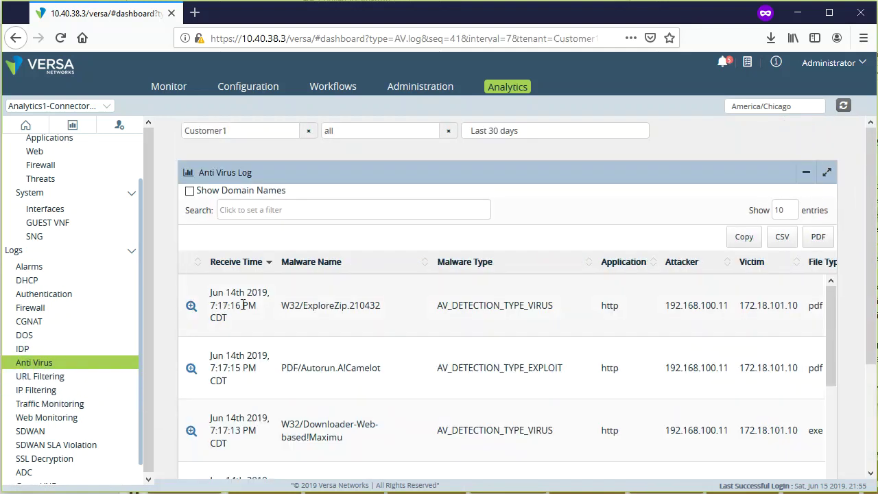
scroll(549, 316, right, 5)
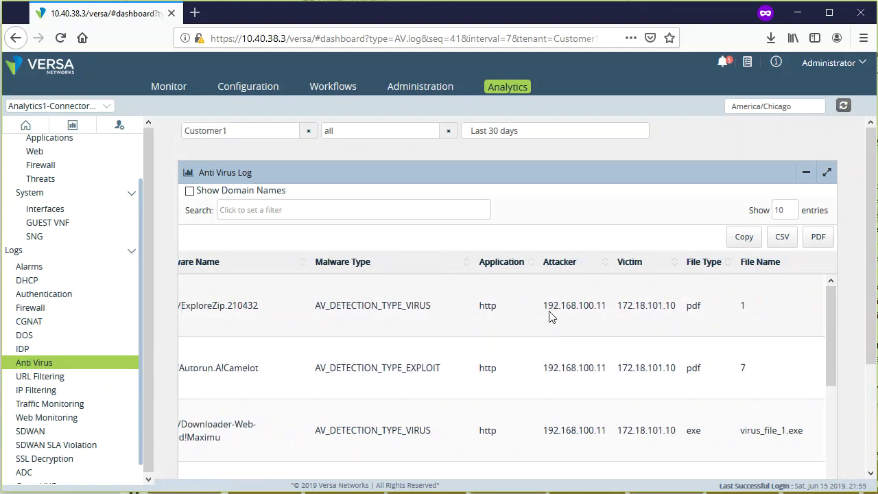
scroll(548, 312, right, 8)
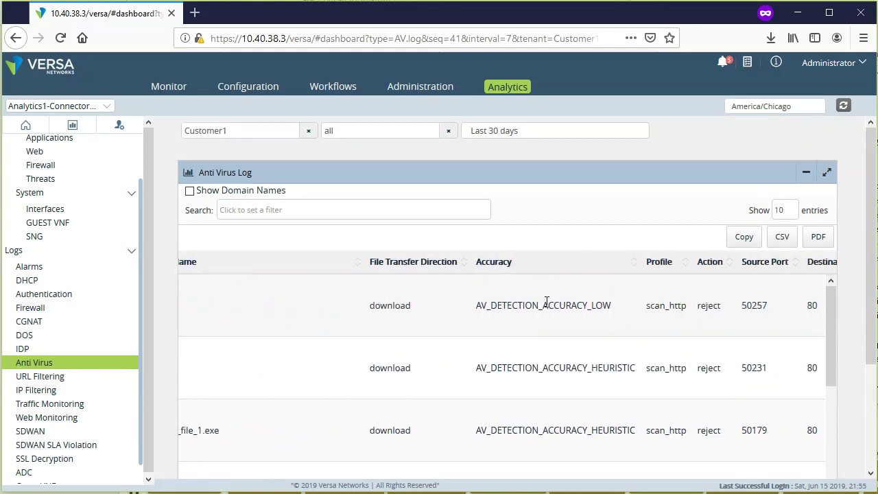
scroll(556, 310, left, 8)
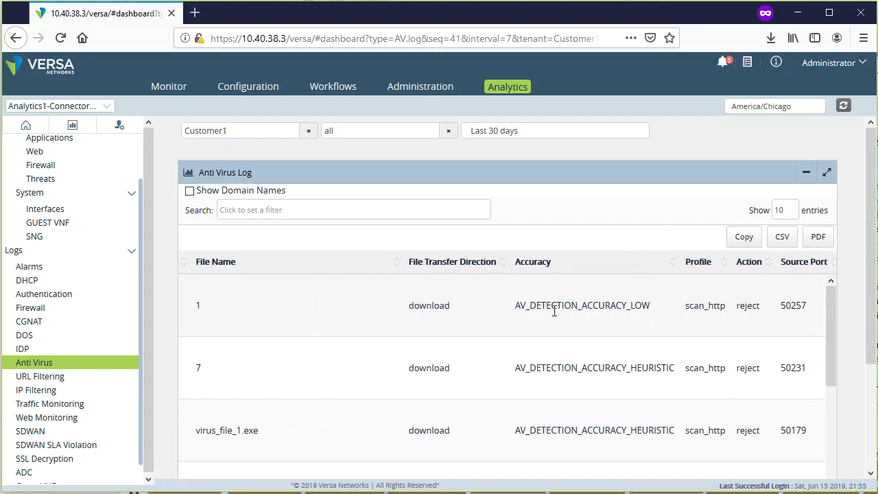
scroll(551, 313, left, 4)
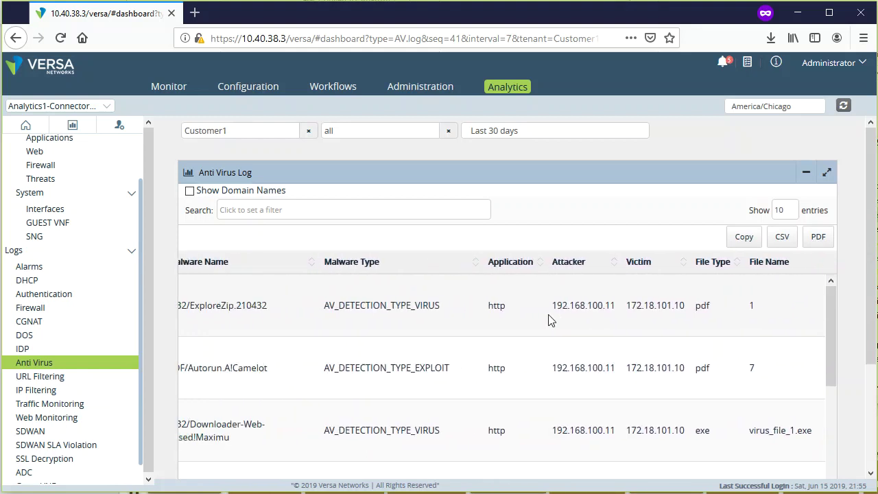
double_click(448, 312)
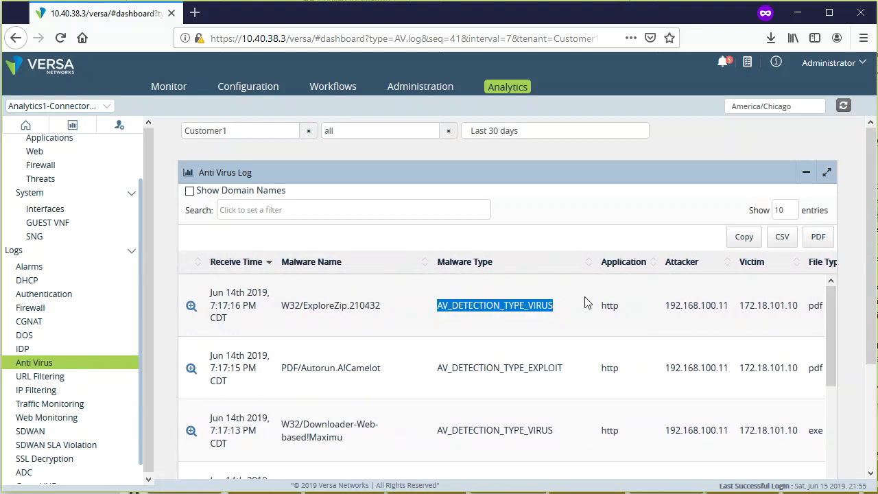
- Open related logs for the W32/ExploreZip.210432 detection and check its attacker and accuracy details
drag(283, 305, 394, 305)
click(416, 321)
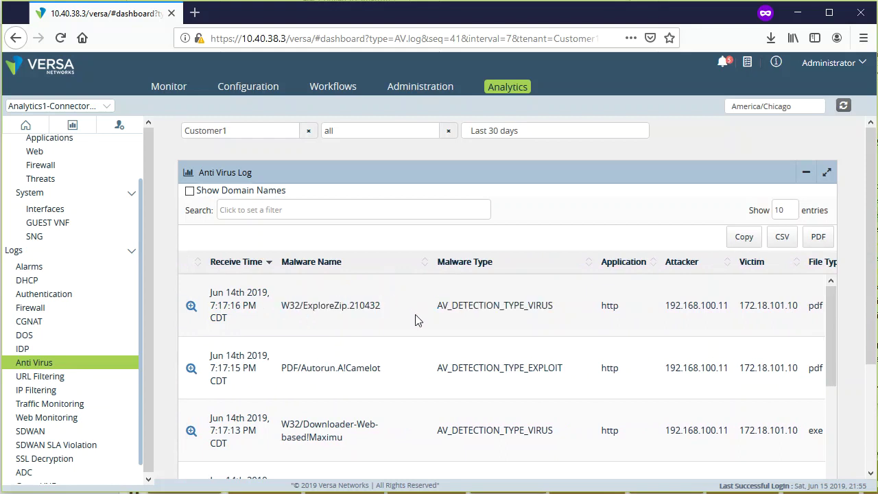
click(190, 307)
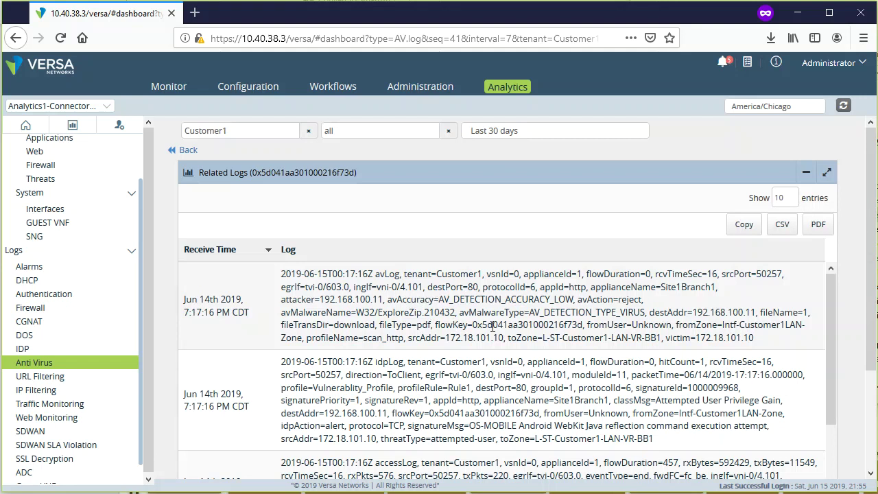
drag(695, 288, 624, 298)
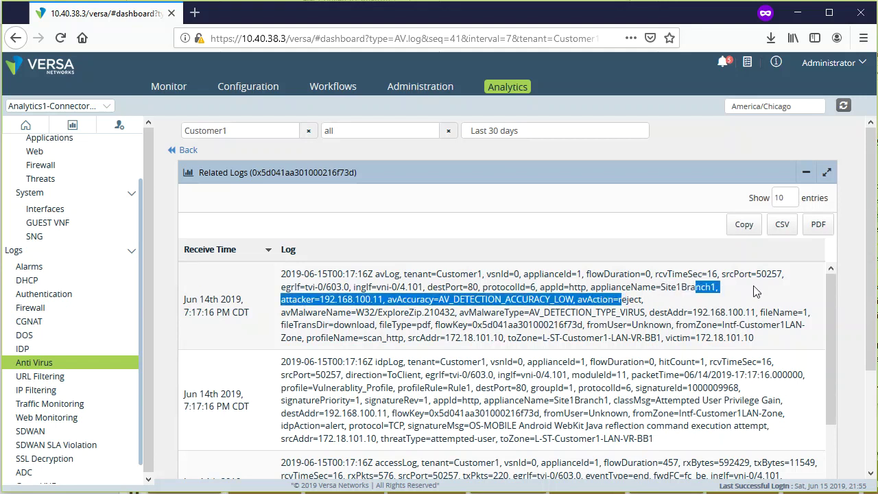
scroll(702, 352, down, 3)
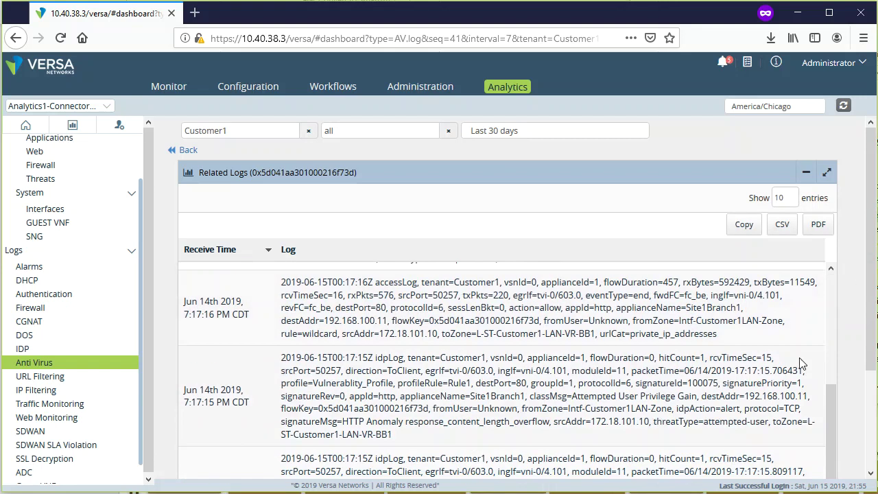
scroll(798, 376, up, 3)
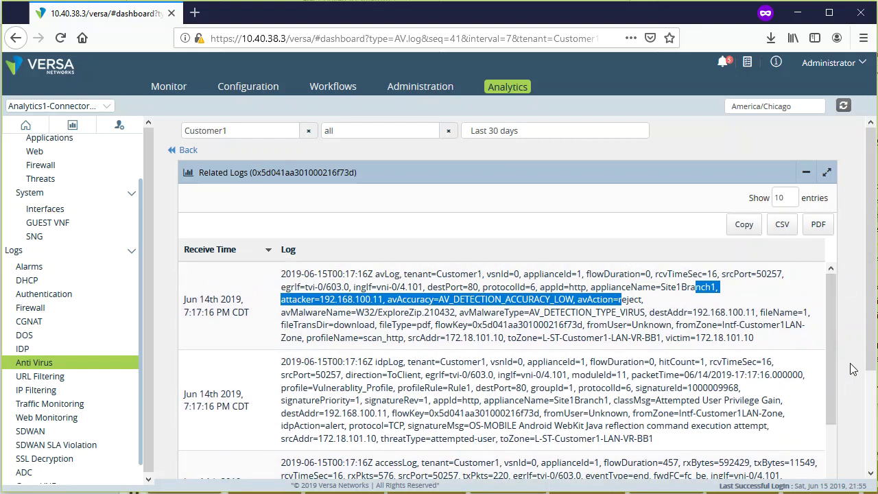
click(782, 226)
- Save the related logs as a PDF file and open the downloaded pdf(1)
click(818, 226)
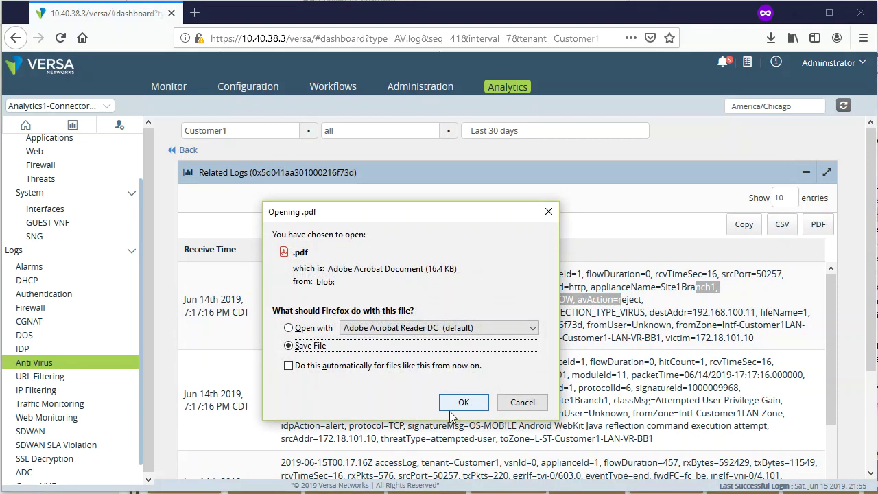
click(462, 404)
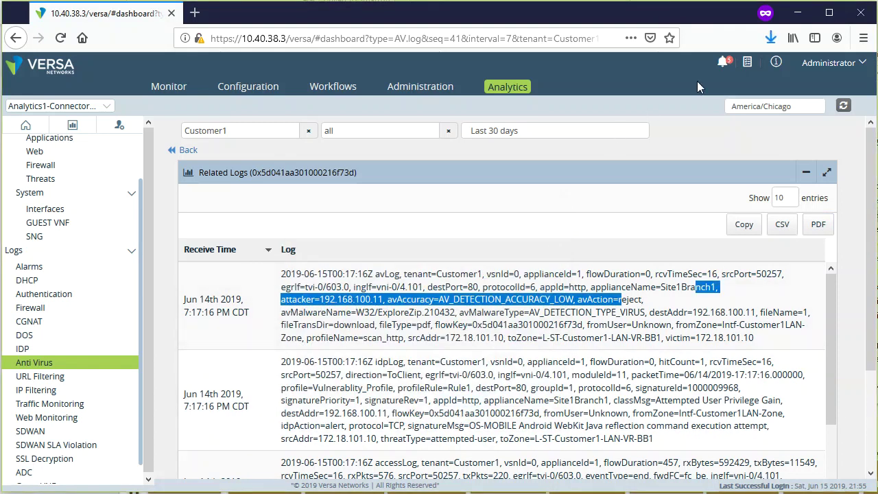
click(769, 41)
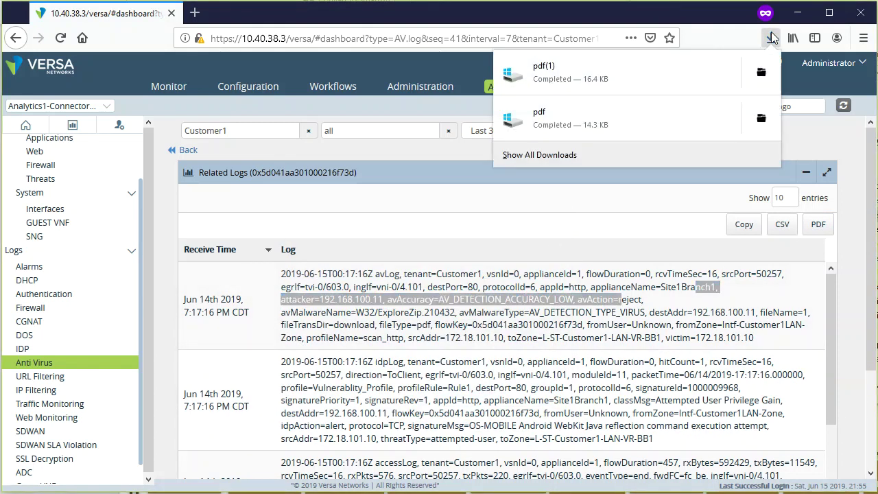
click(556, 88)
- Open pdf(1) in Adobe Acrobat Reader DC, scroll the Exported data table, and return to the browser
click(353, 188)
click(488, 413)
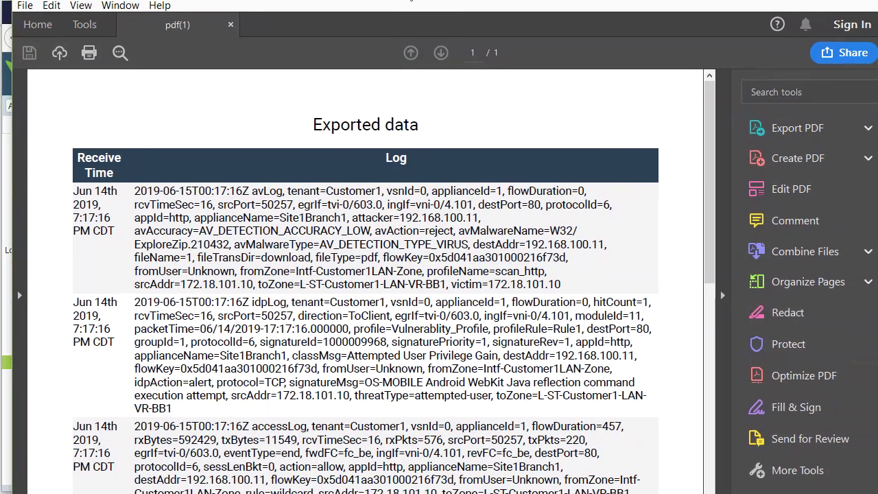
scroll(507, 270, down, 10)
scroll(507, 270, up, 10)
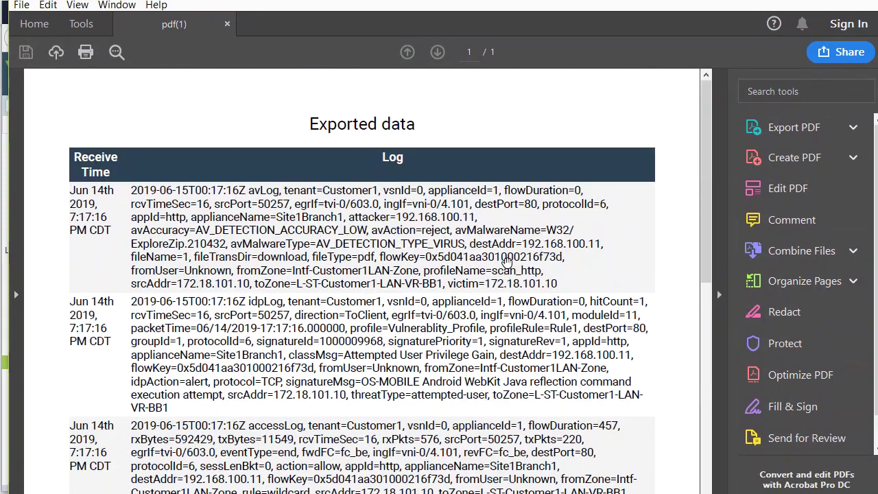
key(alt+Tab)
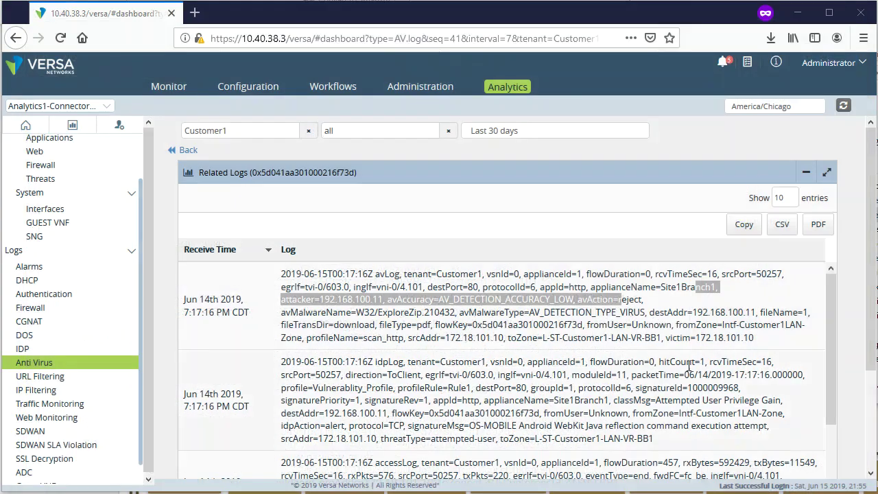
- Open the URL Filtering log and inspect row 1's category, block action and 6:06:47 PM receive time
click(55, 377)
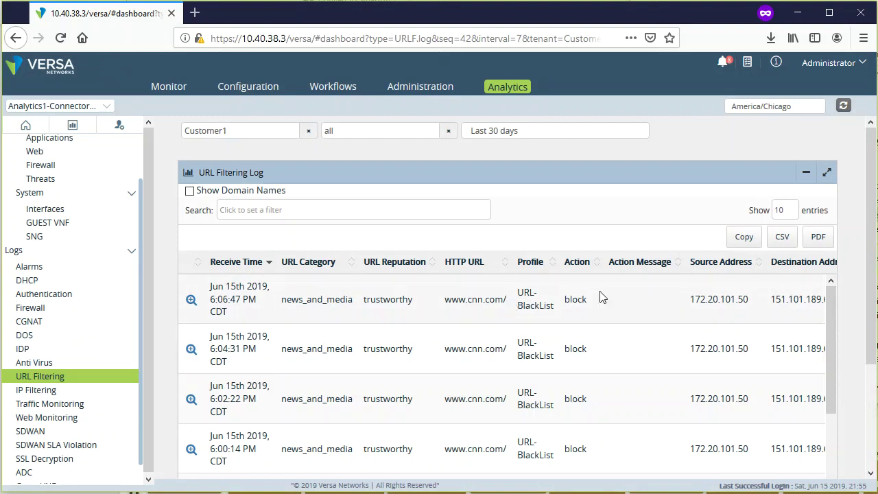
drag(355, 308, 210, 313)
double_click(574, 299)
click(486, 302)
drag(212, 299, 256, 300)
click(332, 304)
scroll(387, 299, right, 3)
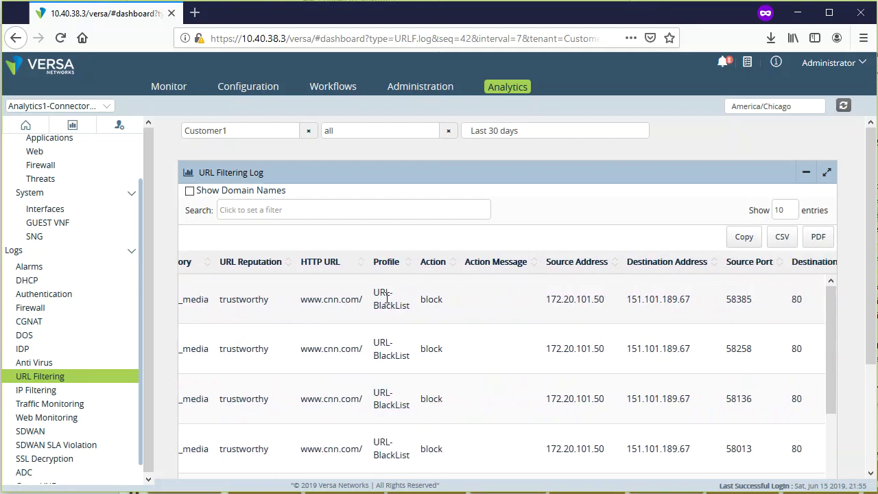
drag(365, 301, 295, 310)
drag(449, 302, 417, 301)
drag(536, 304, 695, 302)
scroll(696, 299, right, 8)
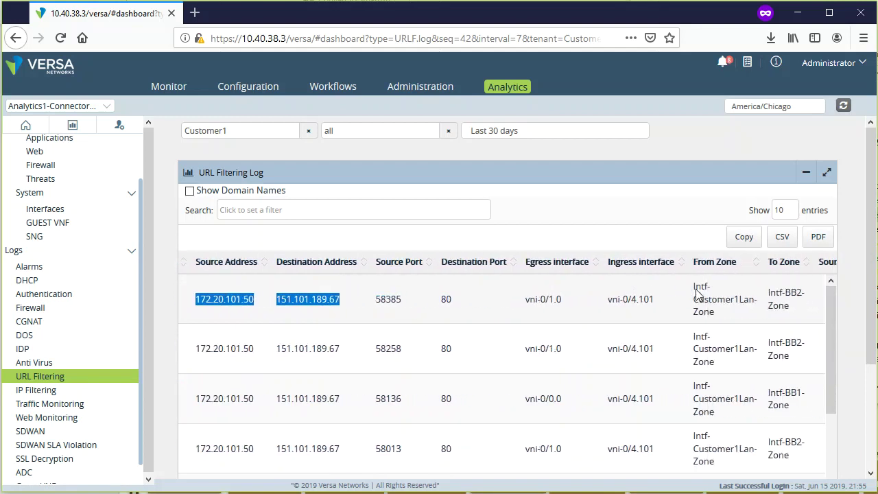
scroll(697, 294, left, 10)
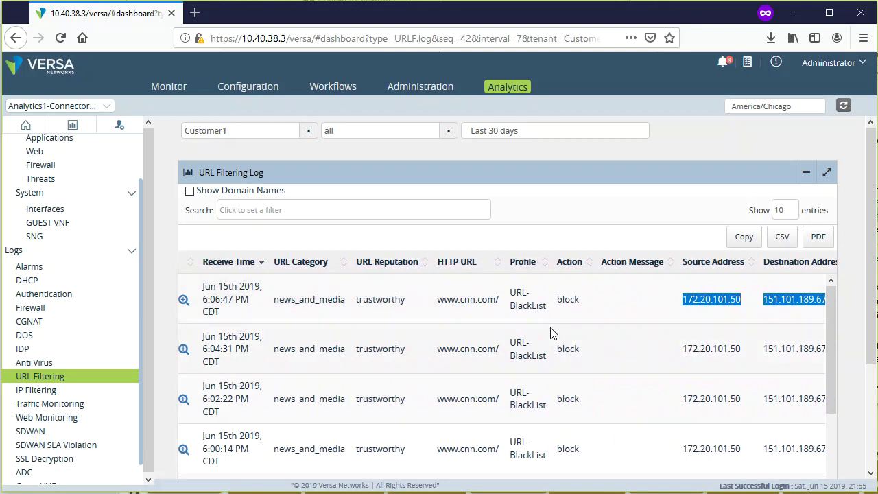
scroll(562, 333, down, 5)
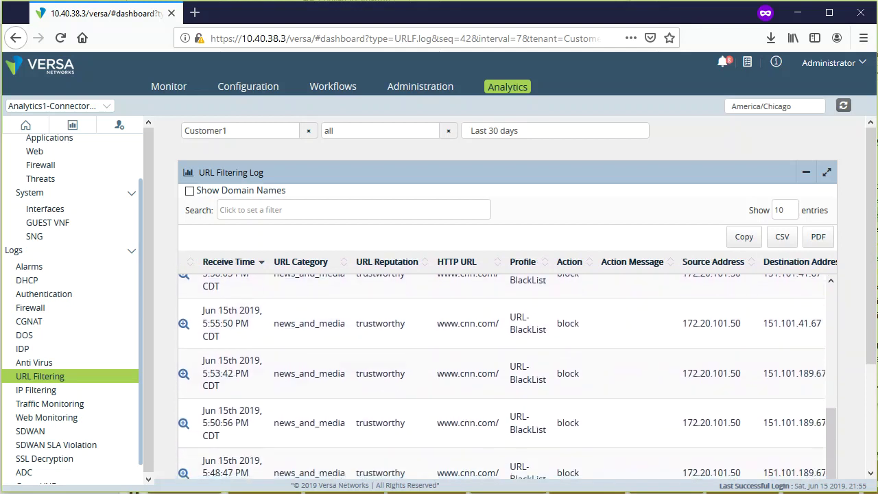
scroll(849, 388, down, 3)
- Show page 4, sort the URL filtering log by Action, and switch to the IP Filtering log
click(690, 438)
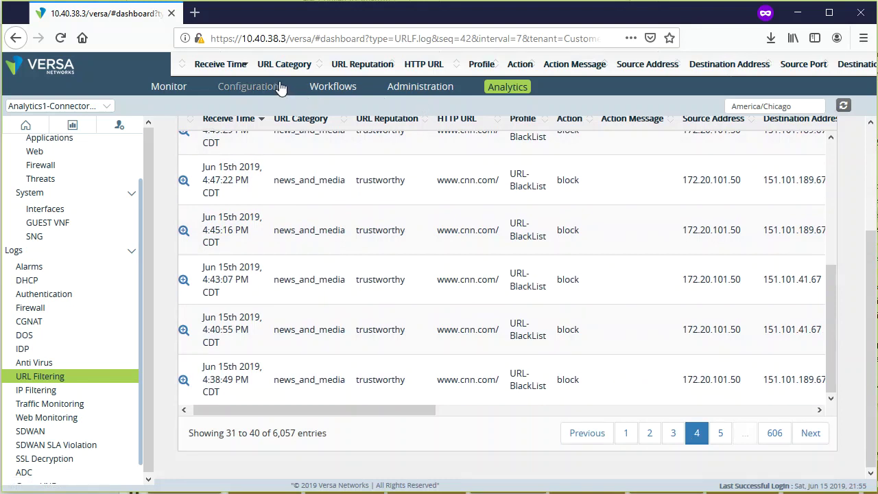
click(531, 65)
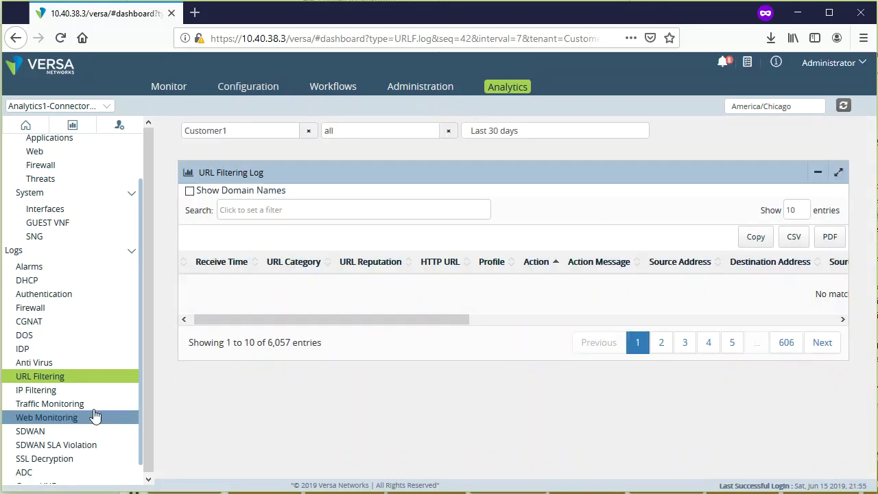
click(49, 392)
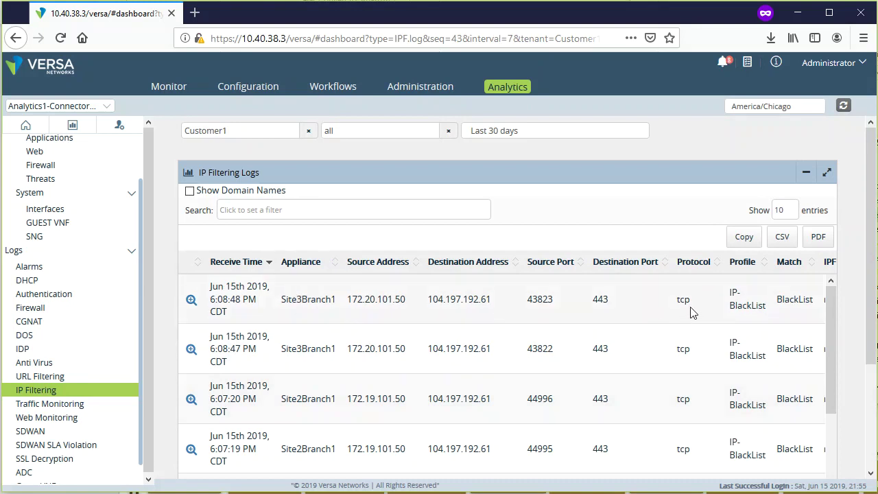
- Scroll through every IP Filtering log column and back, noting the first row's IP-BlackList profile
scroll(690, 309, right, 3)
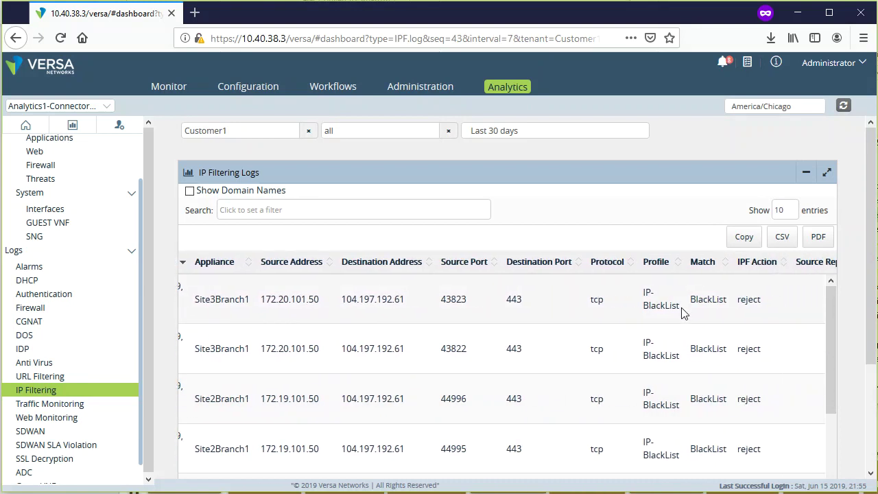
drag(682, 312, 632, 299)
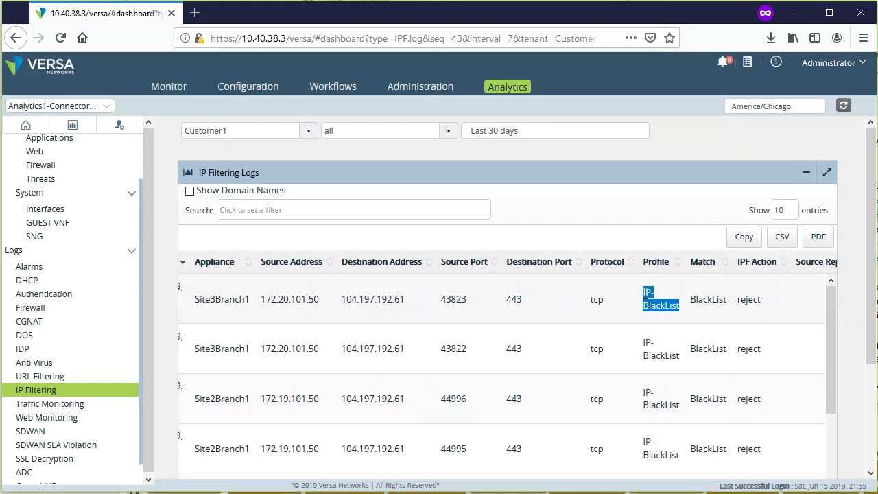
click(645, 293)
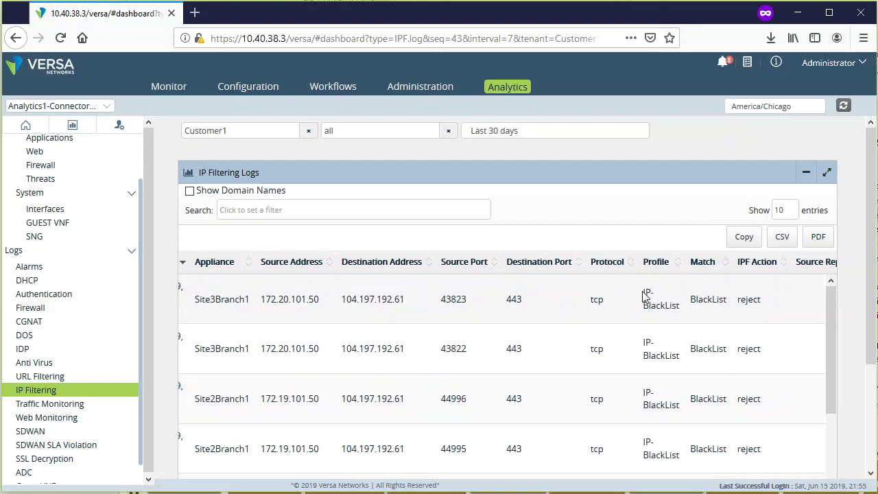
scroll(644, 295, right, 12)
scroll(644, 296, right, 12)
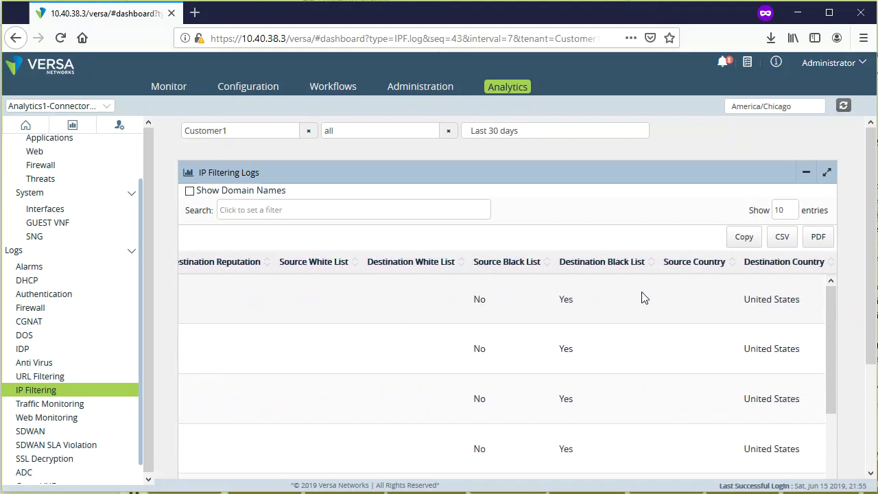
scroll(644, 298, right, 1)
scroll(664, 315, left, 20)
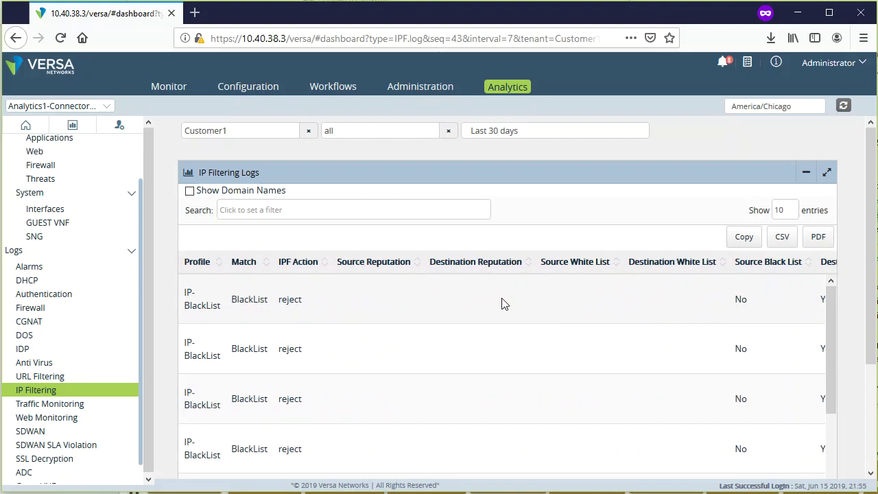
scroll(484, 302, left, 4)
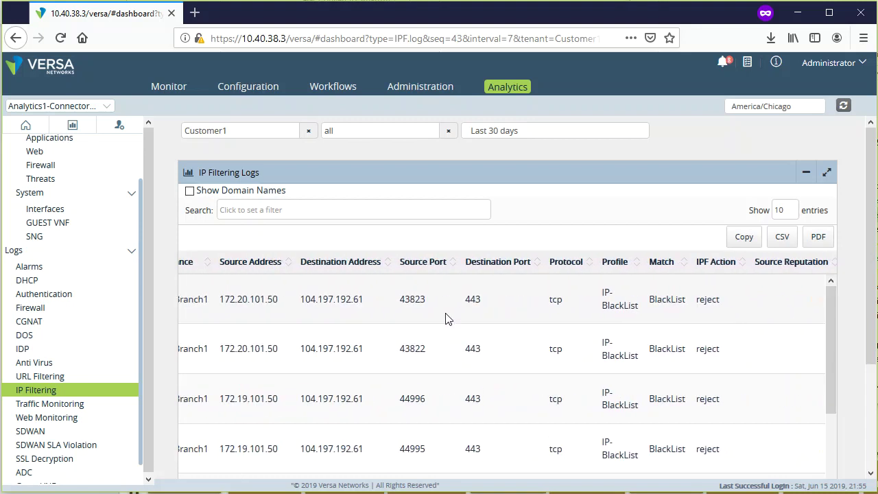
scroll(439, 319, left, 4)
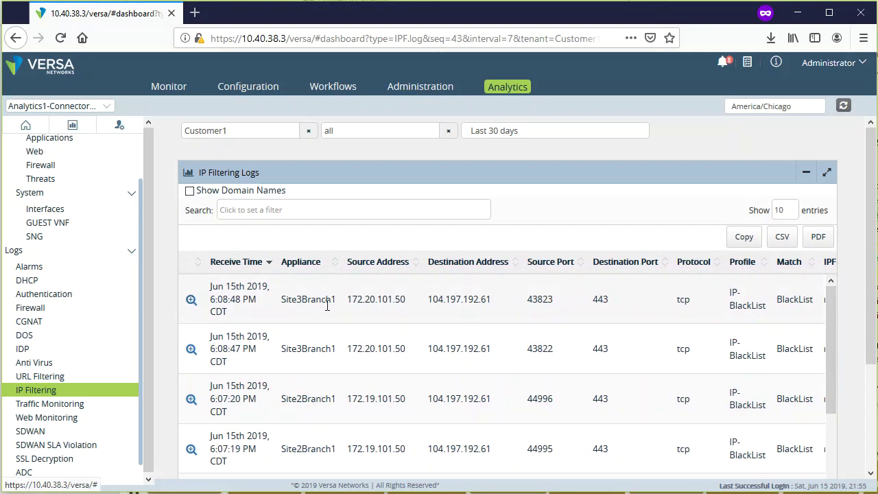
- Check the first row's destination address and open its related logs
drag(350, 299, 494, 298)
click(496, 299)
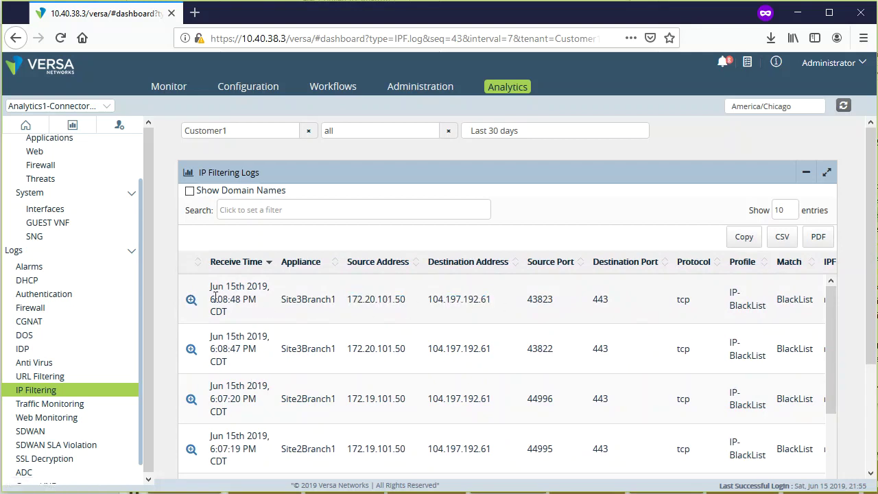
click(192, 300)
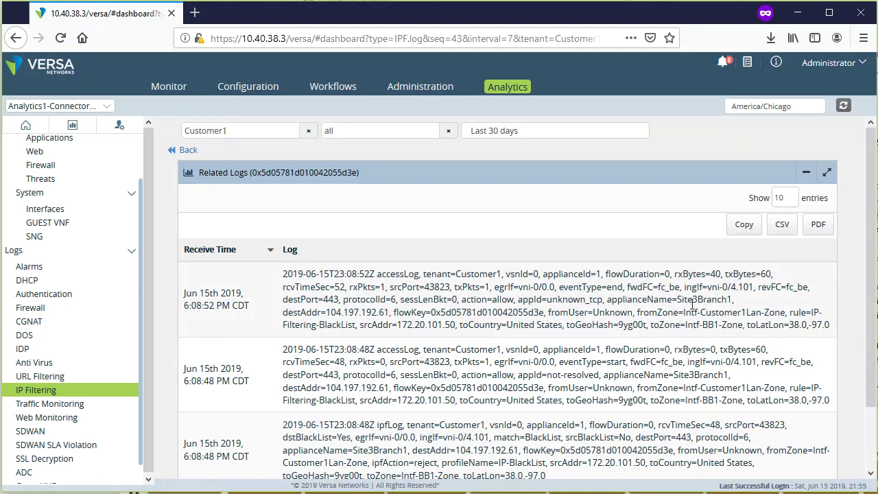
- Inspect the related records' appliance name, protocol and destination country, then go back to the IP Filtering list
drag(731, 302, 665, 306)
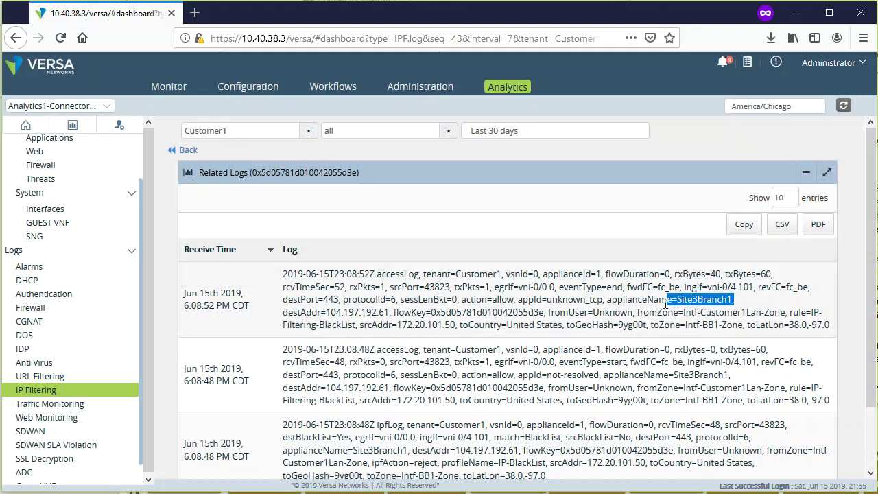
drag(604, 302, 593, 301)
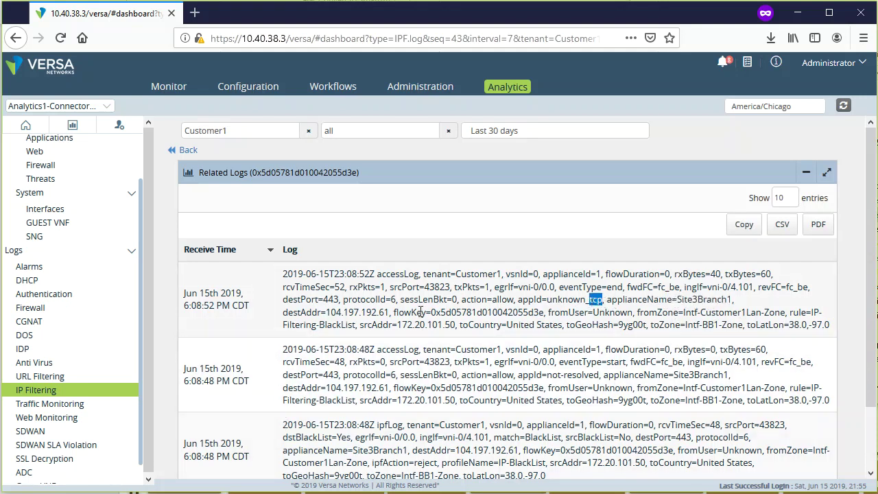
drag(469, 325, 610, 326)
click(648, 332)
click(189, 153)
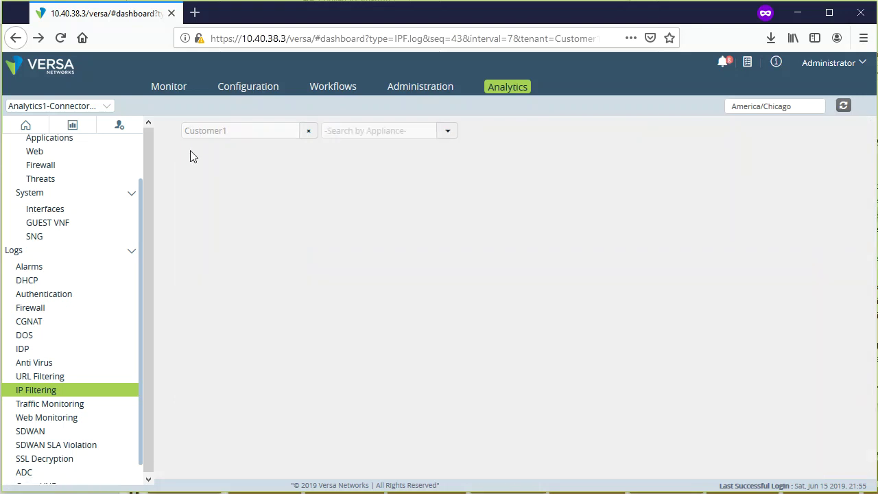
- Open the Generic Traffic Monitoring Log and scroll through its salesforce session columns
click(60, 409)
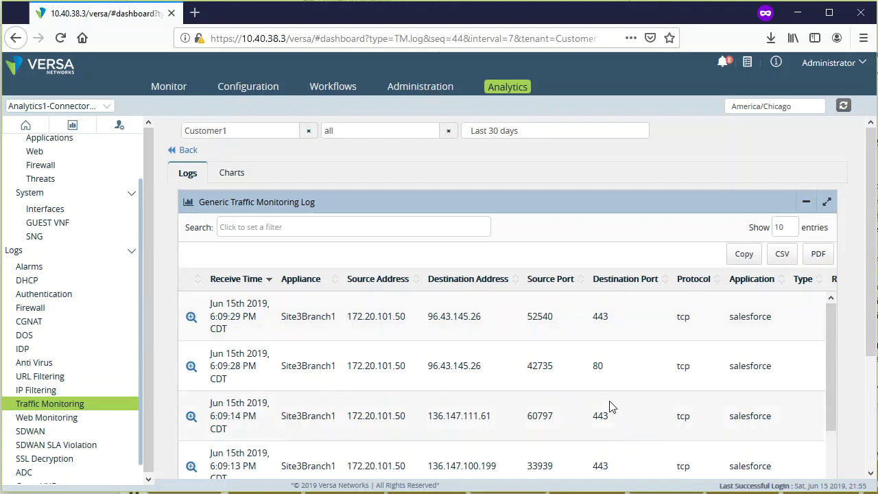
scroll(611, 392, right, 3)
scroll(610, 395, left, 3)
scroll(302, 315, right, 3)
scroll(295, 312, left, 3)
scroll(448, 316, right, 8)
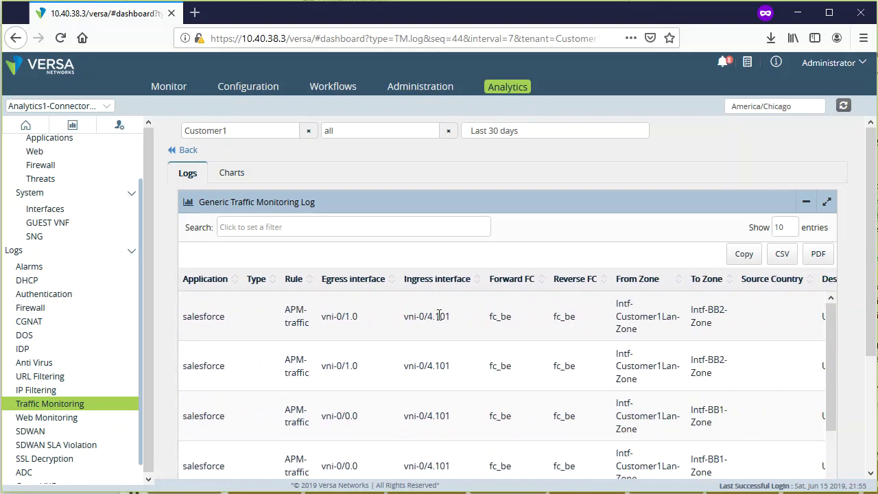
scroll(439, 316, right, 4)
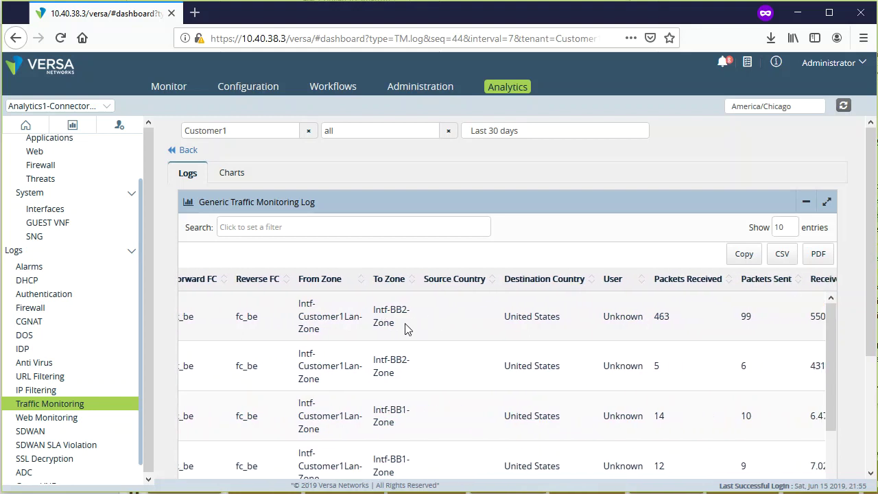
- Inspect the first row's source and destination zones, then scroll back left
drag(298, 309, 343, 341)
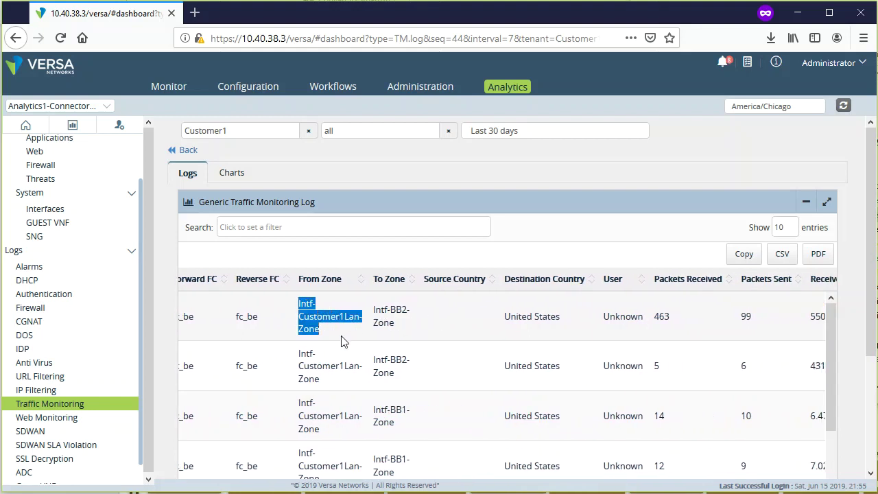
drag(403, 329, 368, 310)
click(437, 334)
scroll(432, 323, left, 5)
scroll(428, 315, left, 8)
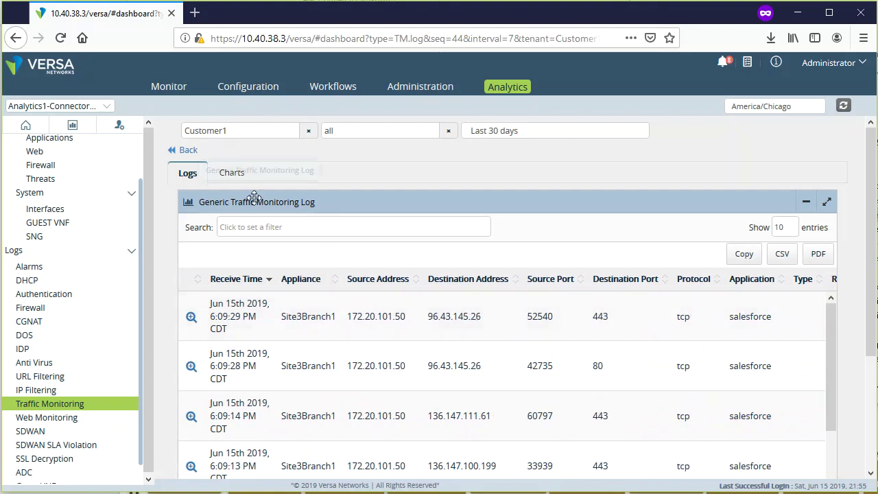
- Drill into the skype slice of Top Applications, reviewing its 96.1 K sessions chart and tcp log rows
click(233, 176)
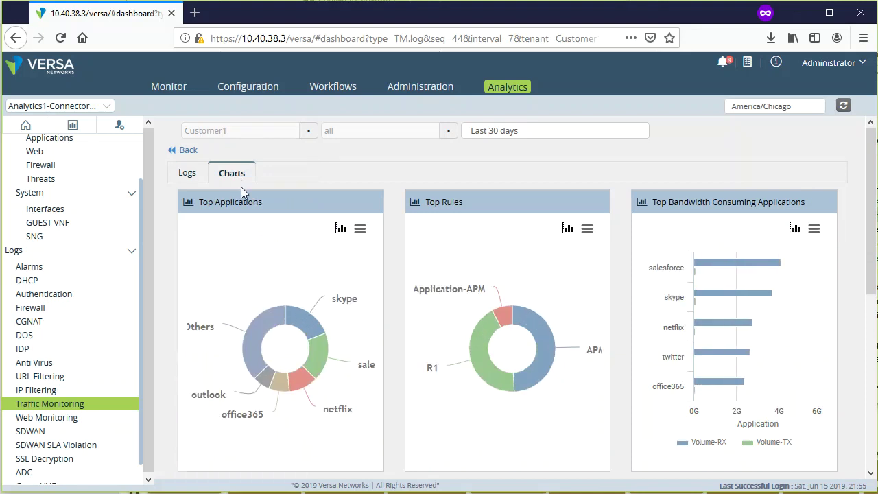
mouse_move(339, 310)
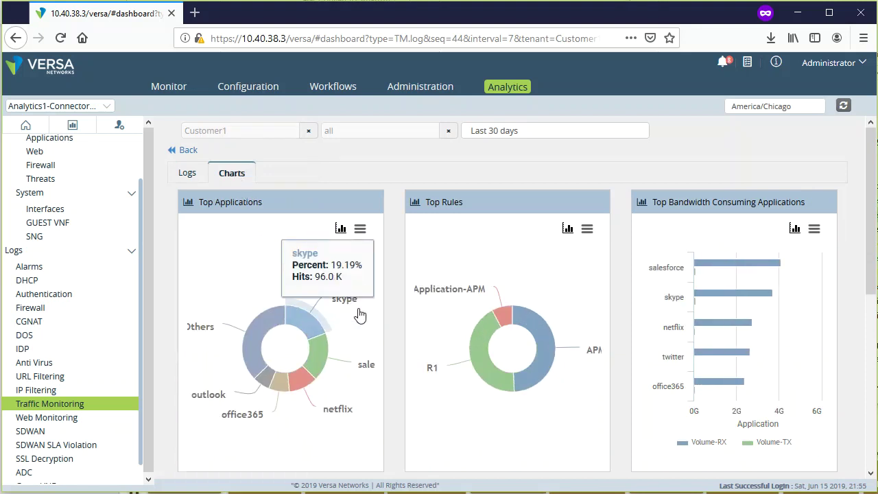
click(309, 330)
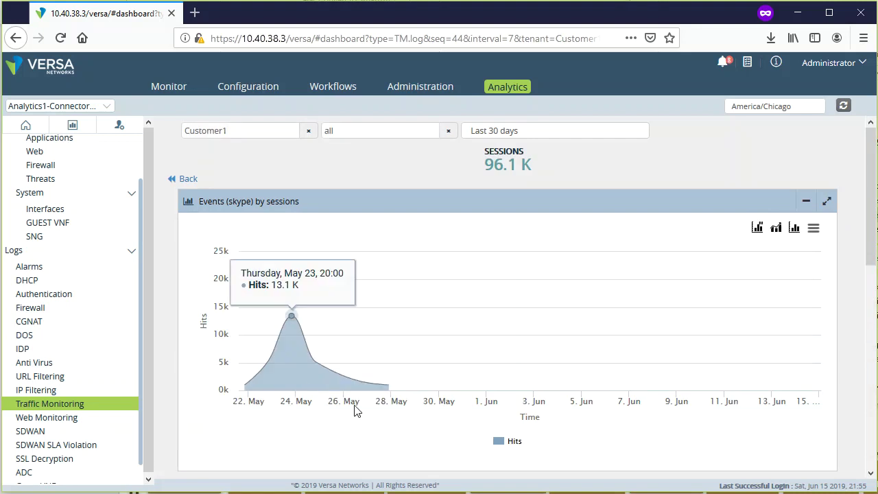
scroll(845, 410, down, 5)
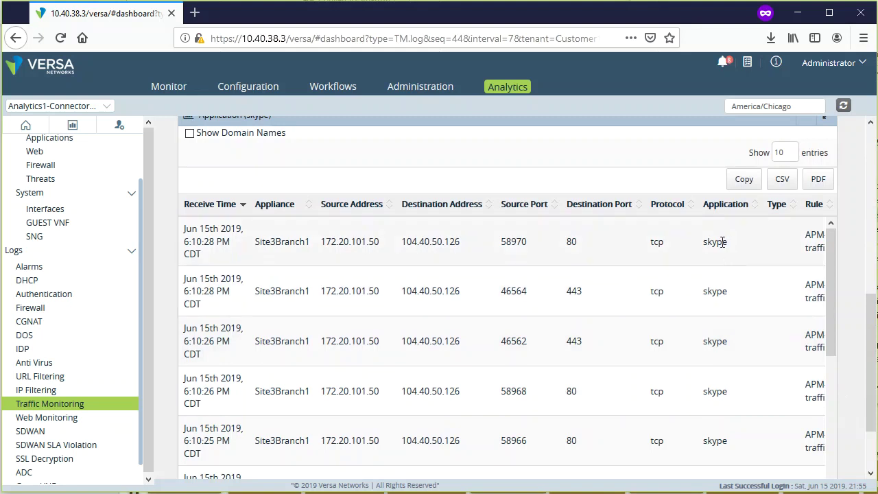
double_click(658, 241)
scroll(852, 358, up, 5)
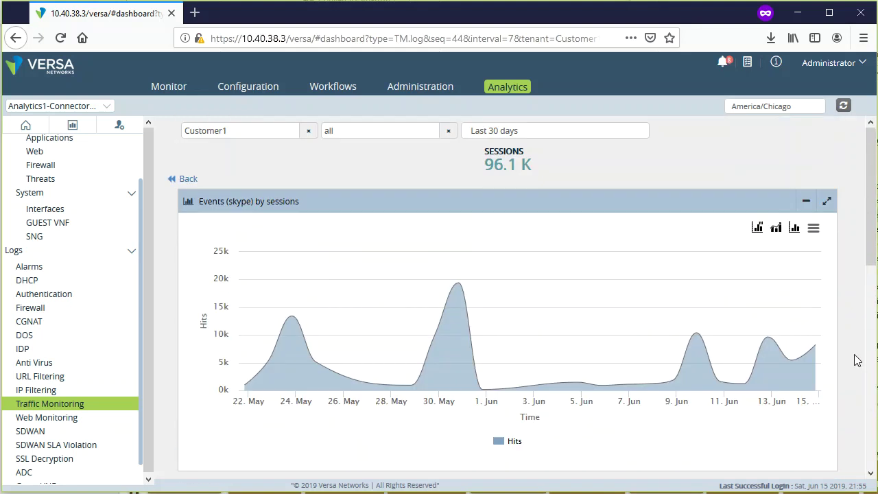
- Drill into office365 instead, reviewing its 39.0 K sessions chart and 39,921 log entries' source addresses
click(184, 177)
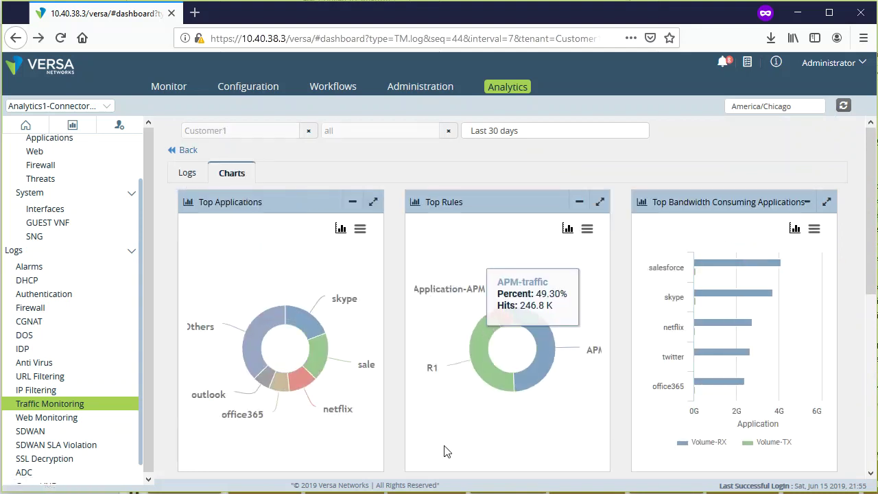
click(278, 387)
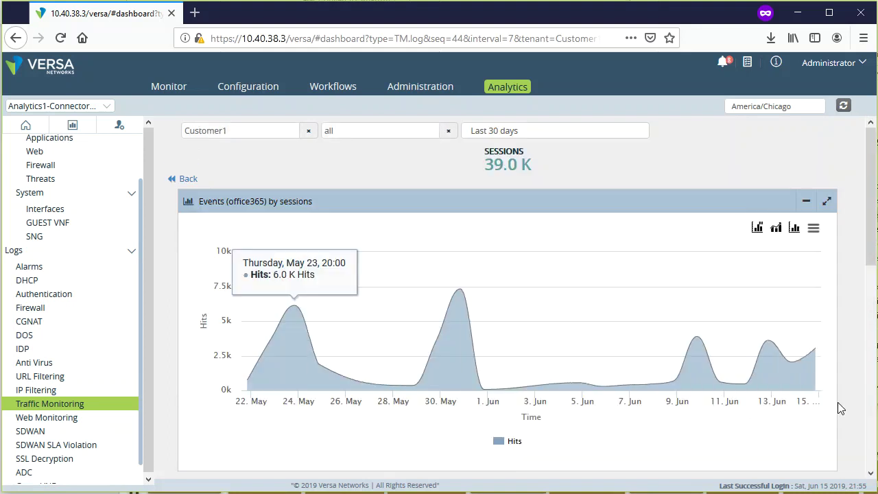
scroll(839, 408, down, 5)
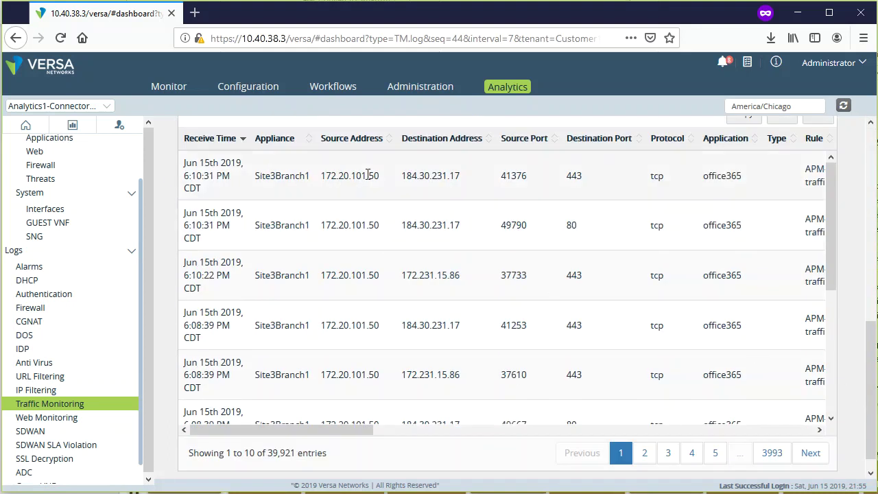
drag(356, 180, 375, 328)
click(431, 347)
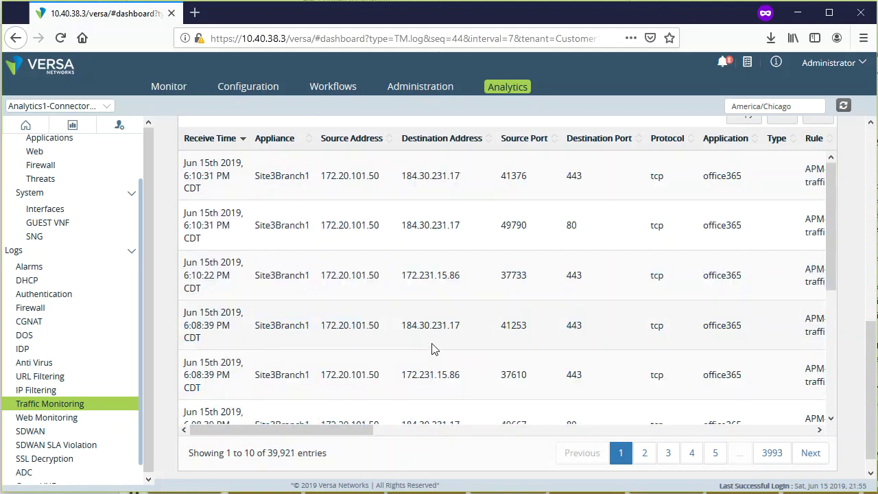
scroll(484, 347, up, 10)
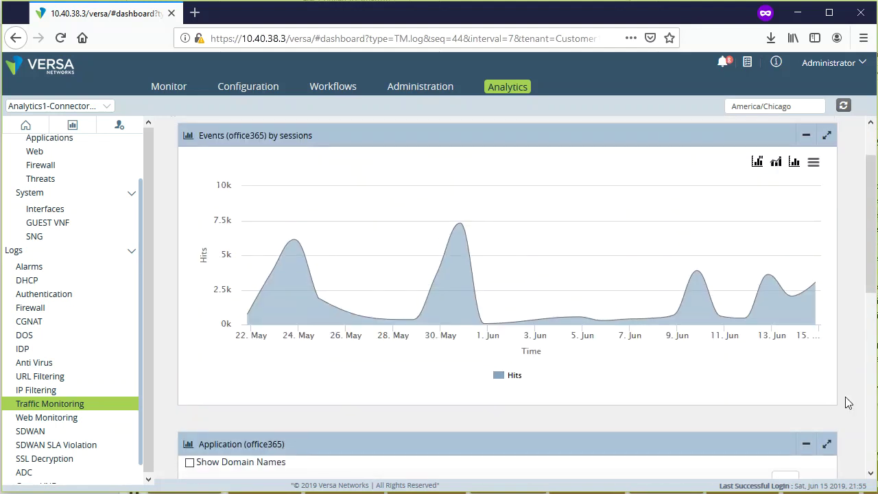
scroll(850, 406, down, 5)
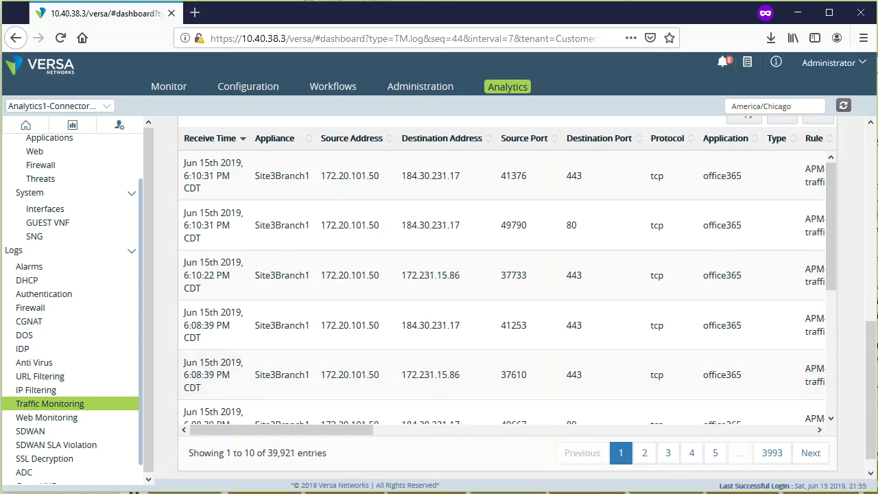
- Scroll back up and open the Web Monitoring HTTP traffic log for Customer1
scroll(863, 420, up, 10)
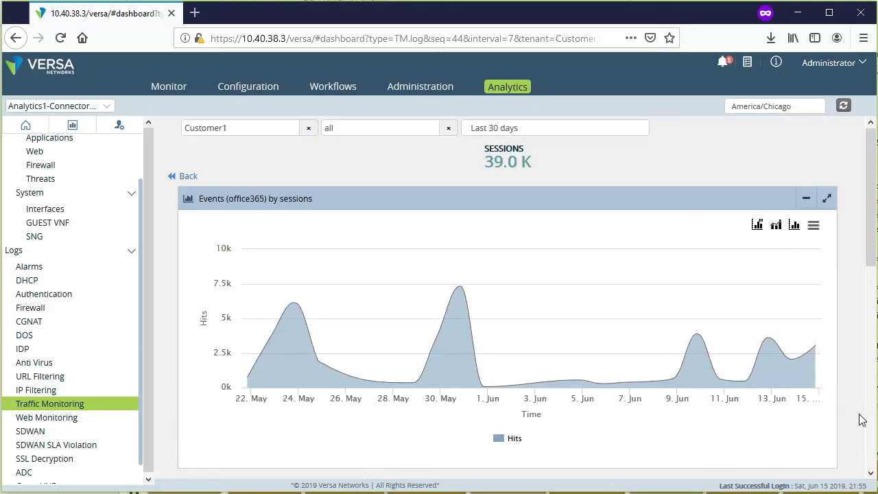
click(74, 425)
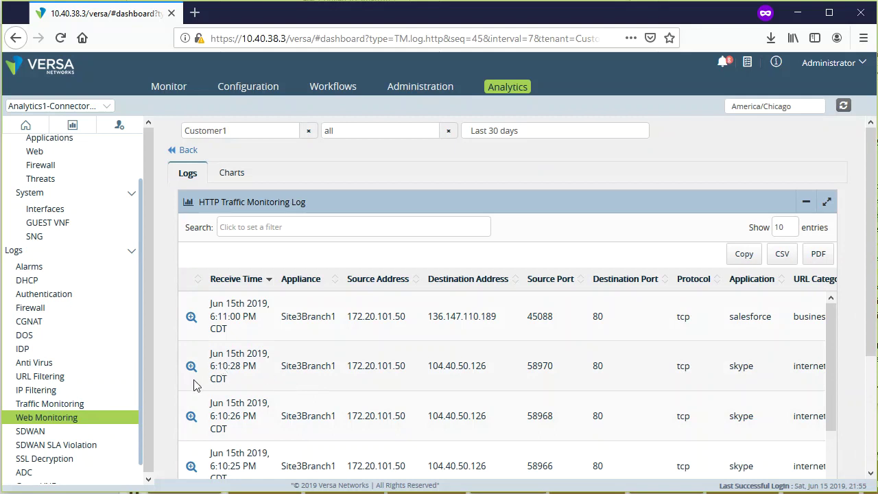
click(191, 317)
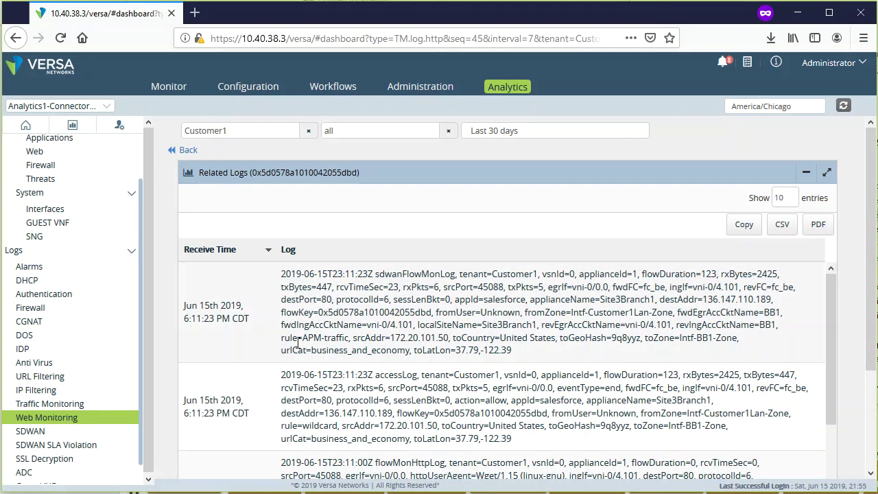
click(188, 151)
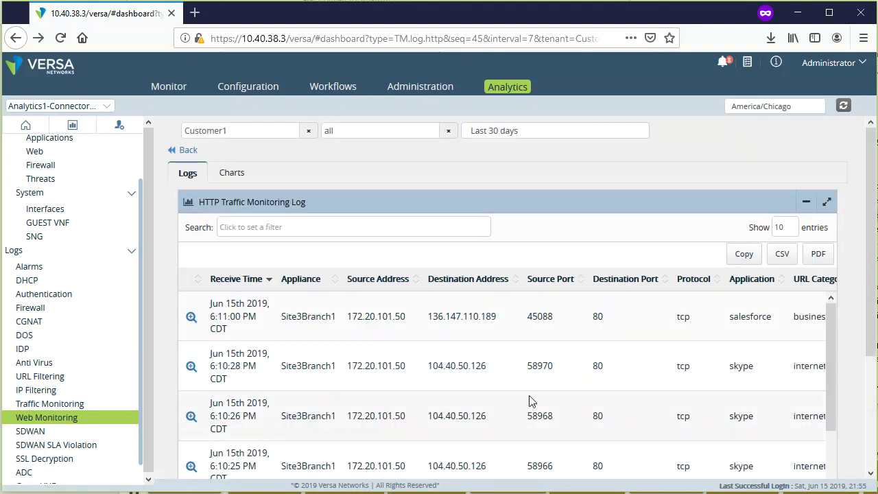
scroll(529, 402, right, 3)
scroll(529, 402, right, 5)
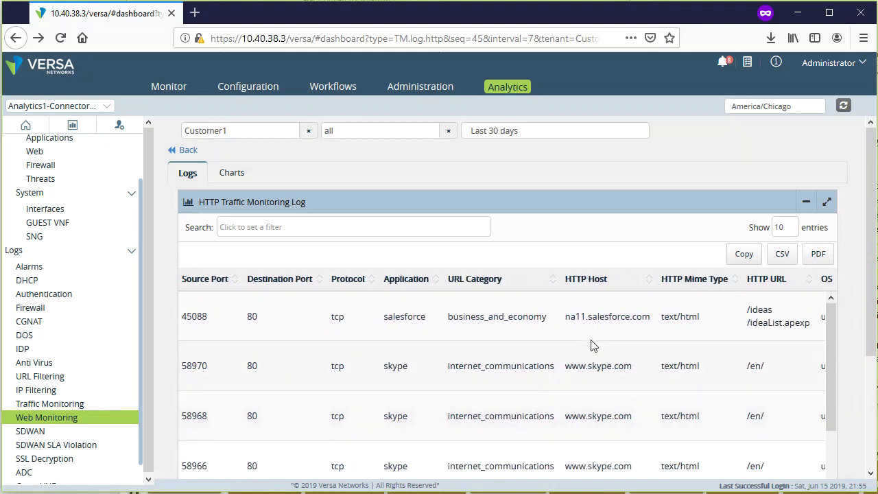
scroll(612, 319, right, 3)
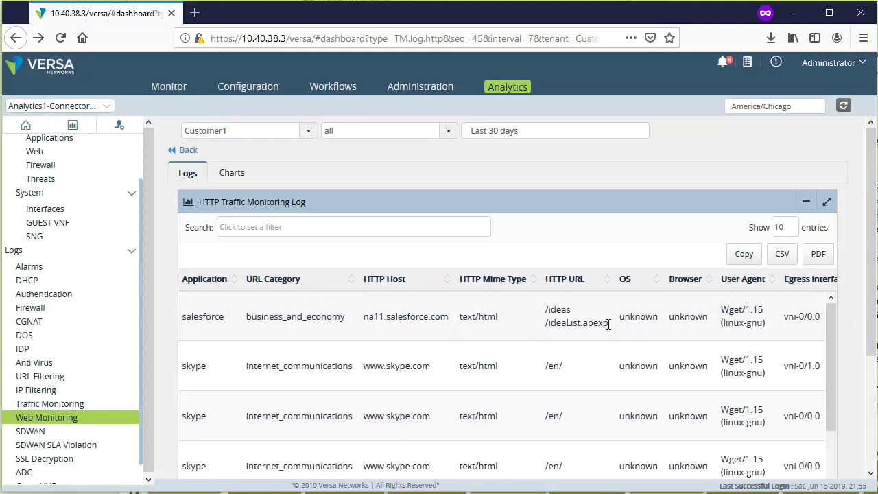
drag(443, 317, 364, 317)
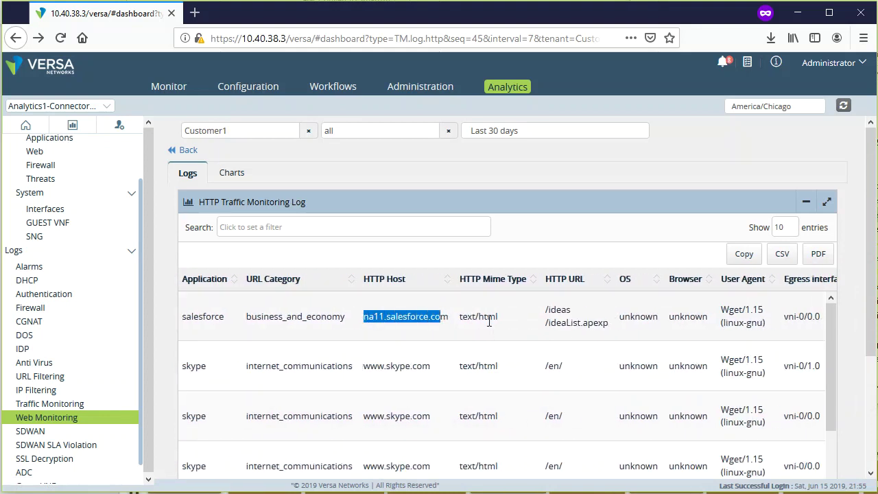
drag(546, 309, 617, 334)
scroll(616, 330, right, 5)
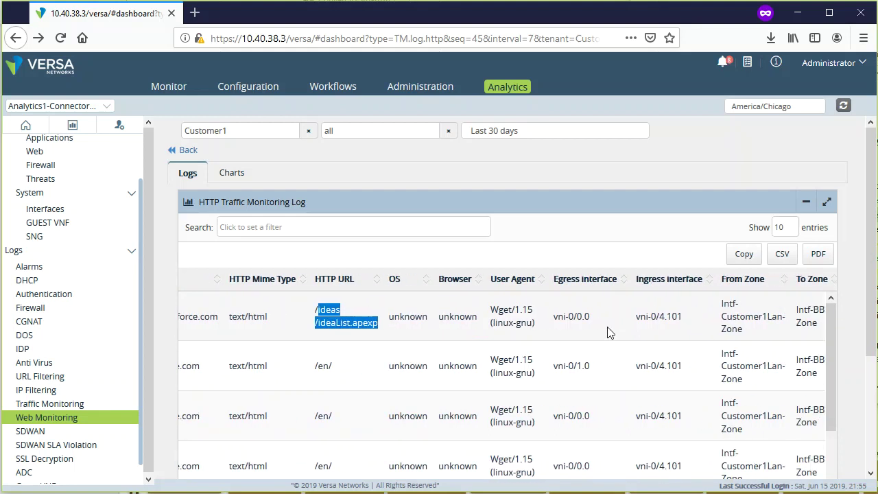
scroll(611, 327, right, 5)
scroll(615, 322, left, 12)
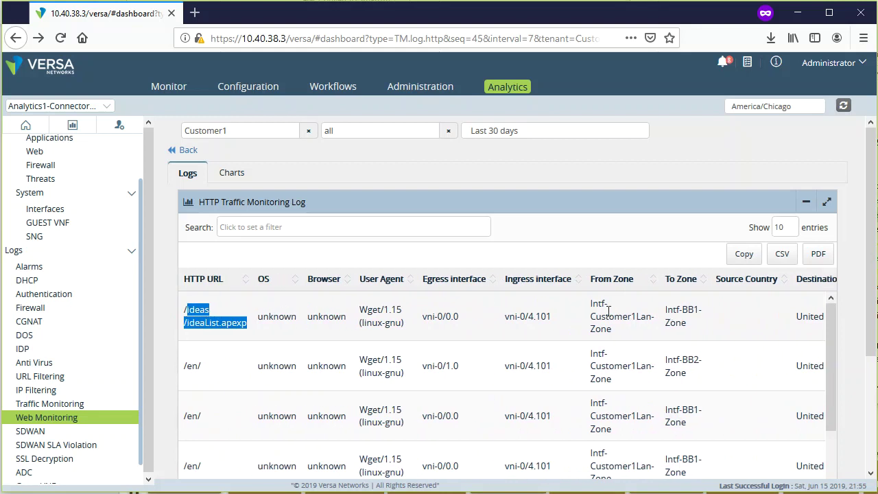
scroll(608, 315, left, 8)
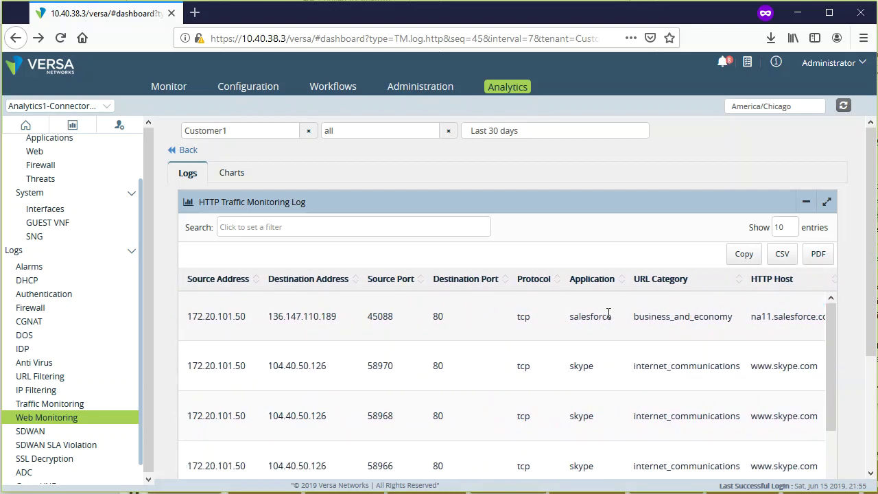
drag(404, 321, 349, 325)
drag(429, 317, 495, 317)
click(520, 321)
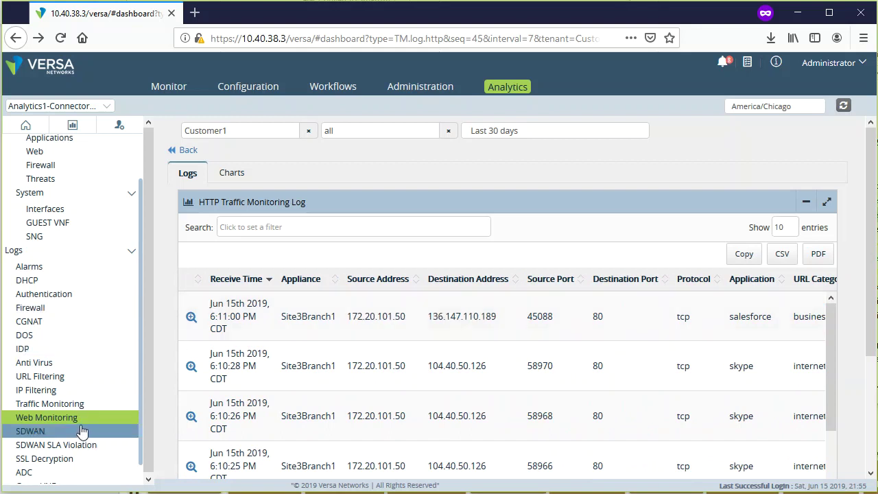
scroll(79, 431, down, 1)
- Open the SDWAN Traffic Log and inspect the first row's Site3Branch1 entry across its columns
click(55, 410)
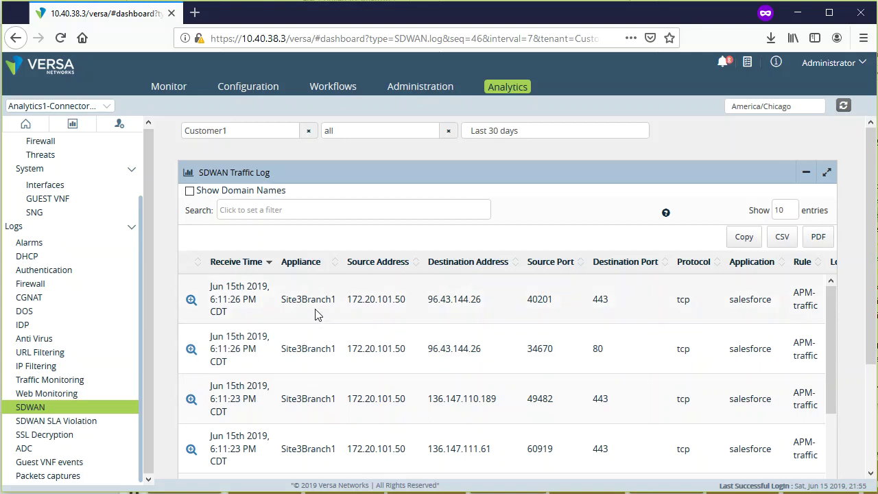
drag(280, 300, 341, 302)
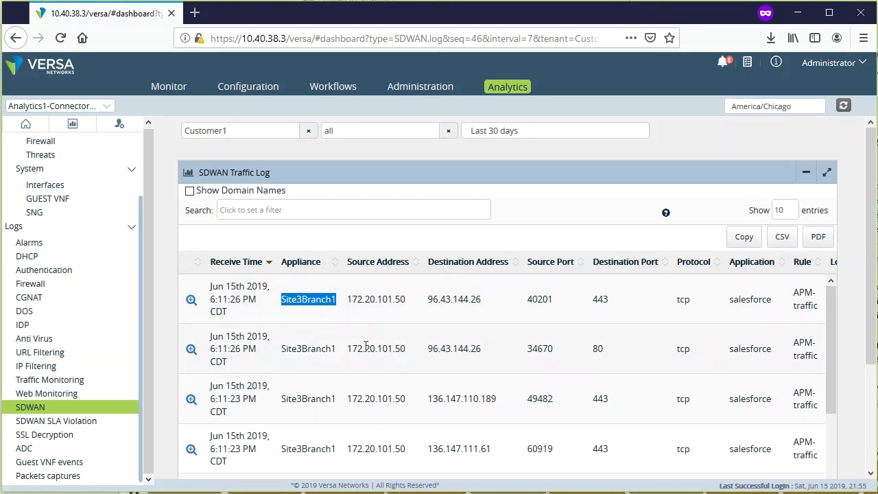
scroll(366, 345, right, 2)
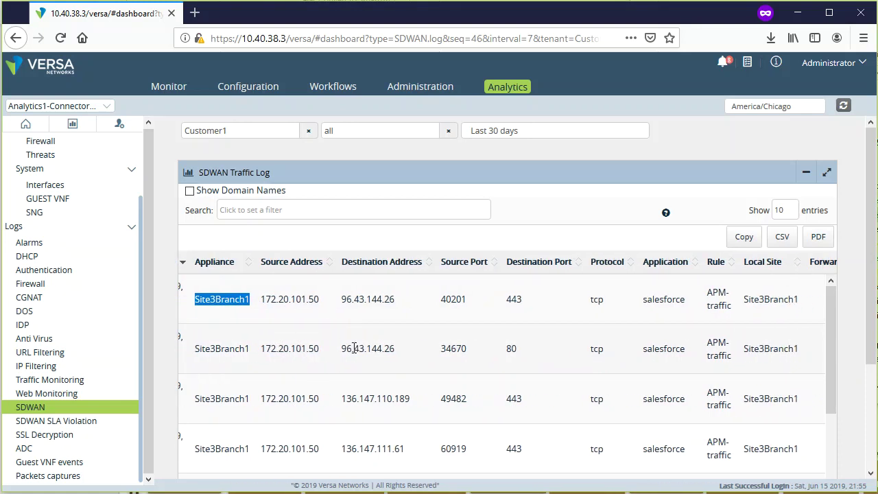
scroll(354, 347, left, 2)
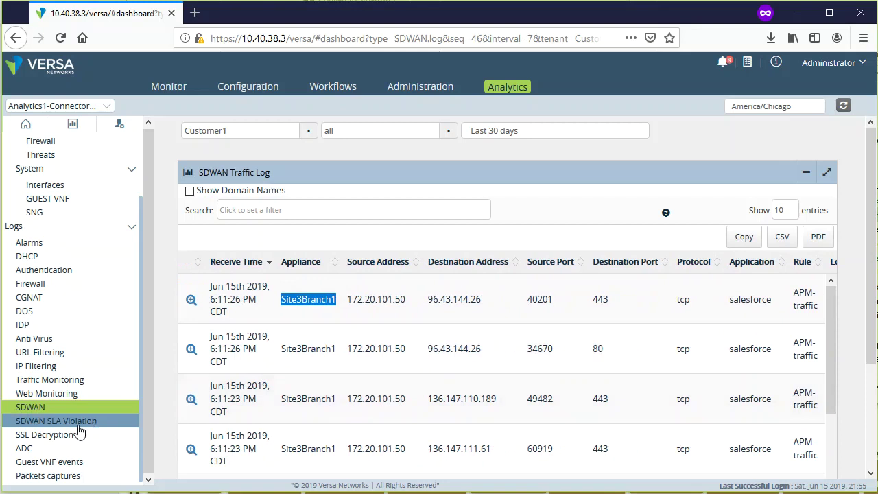
- Review the SDWAN SLA violation rules, then open the empty SSL Decryption log
click(78, 423)
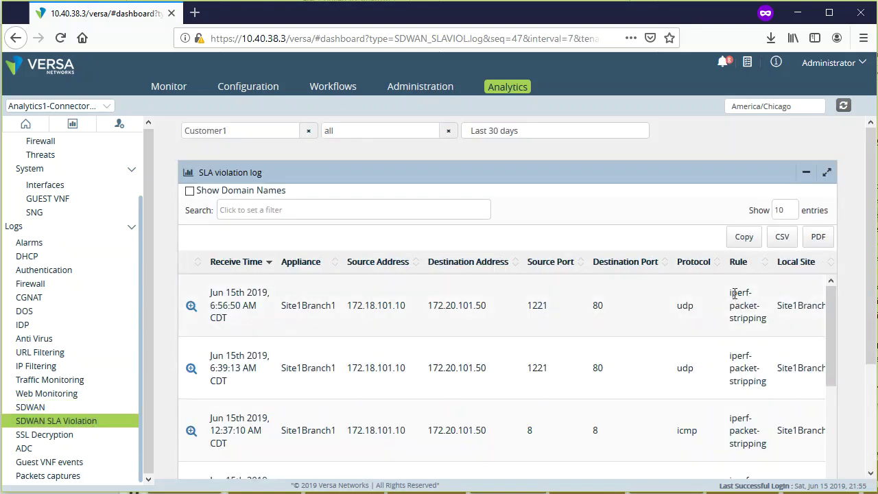
drag(739, 295, 766, 447)
click(772, 446)
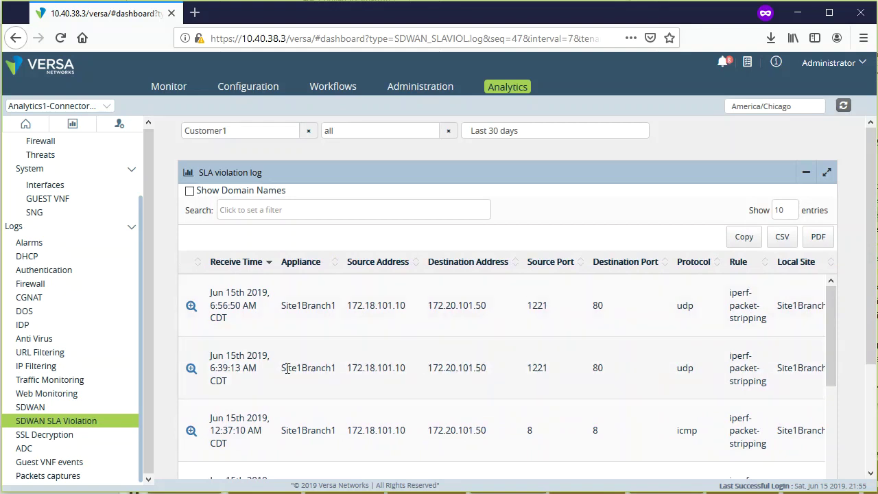
click(60, 436)
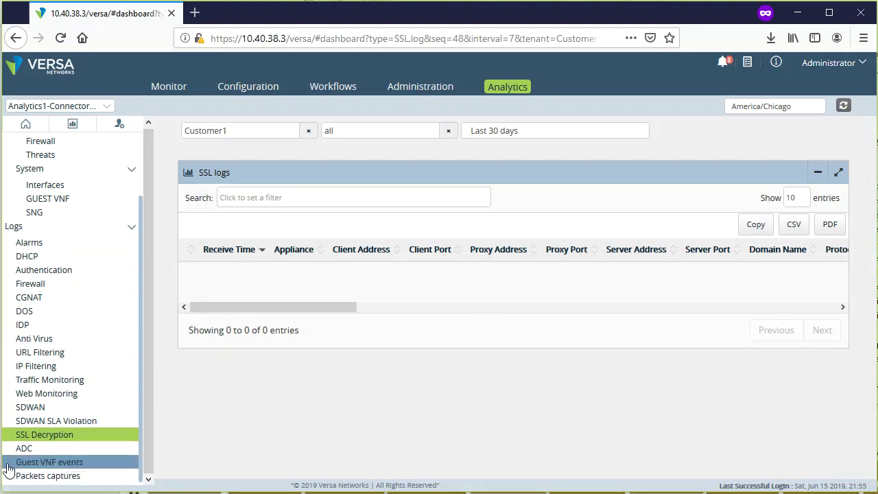
- Open the Packets captures log of 223 flows, cancelling the first capture's download
click(62, 477)
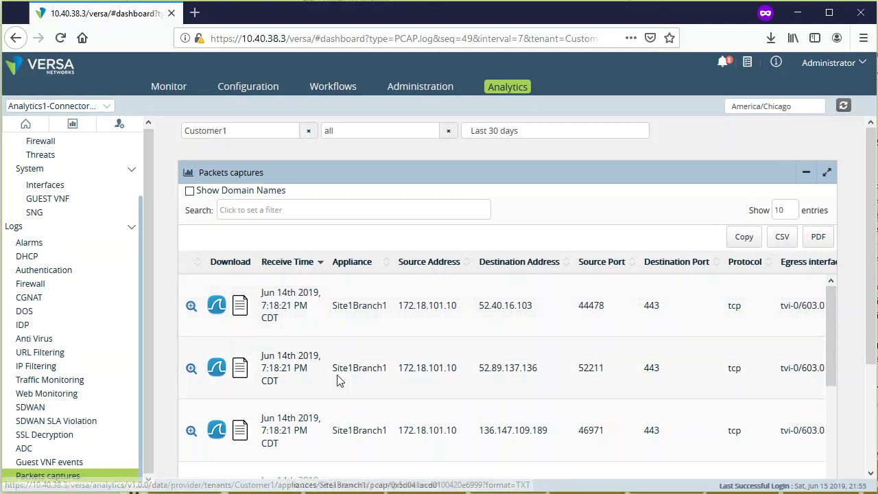
click(217, 307)
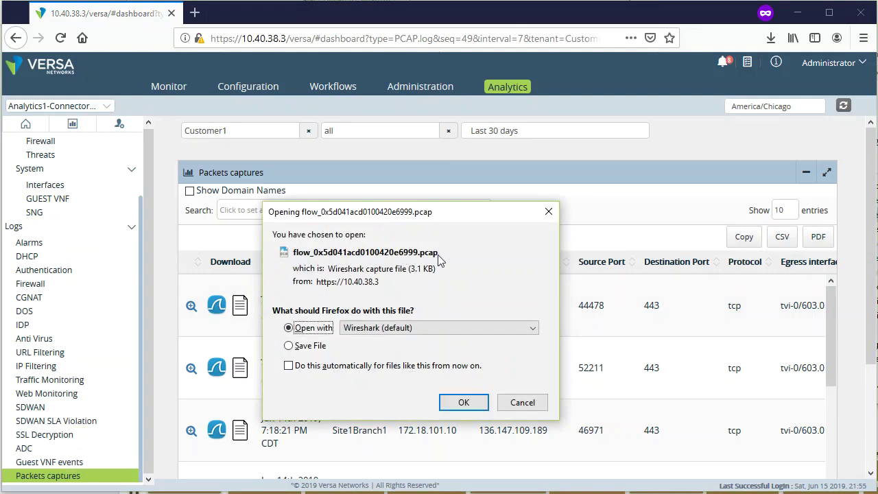
click(523, 403)
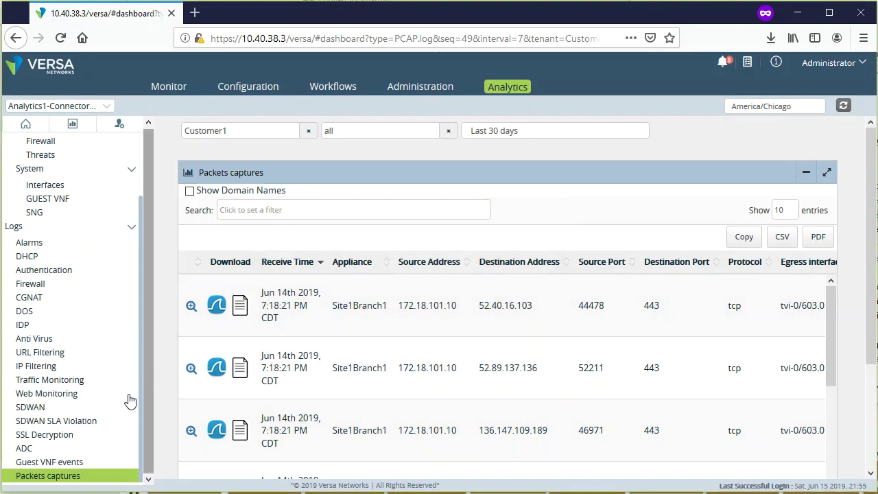
scroll(546, 432, down, 5)
scroll(547, 429, up, 5)
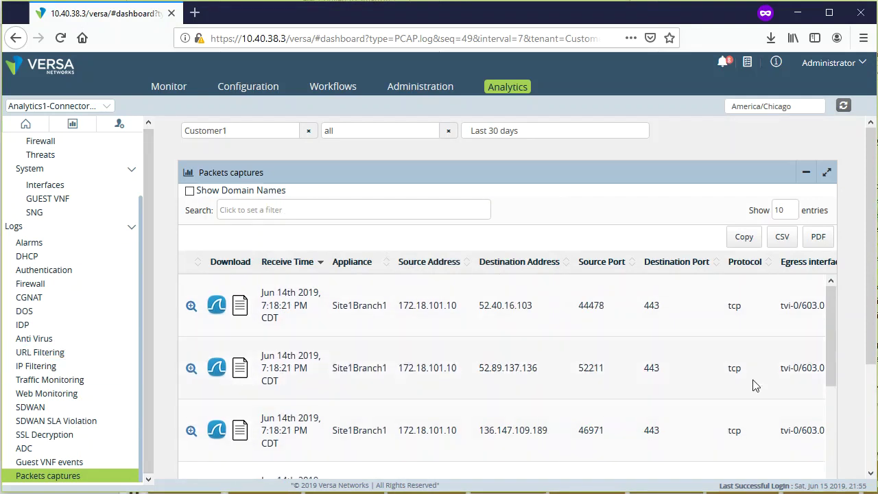
drag(871, 343, 874, 467)
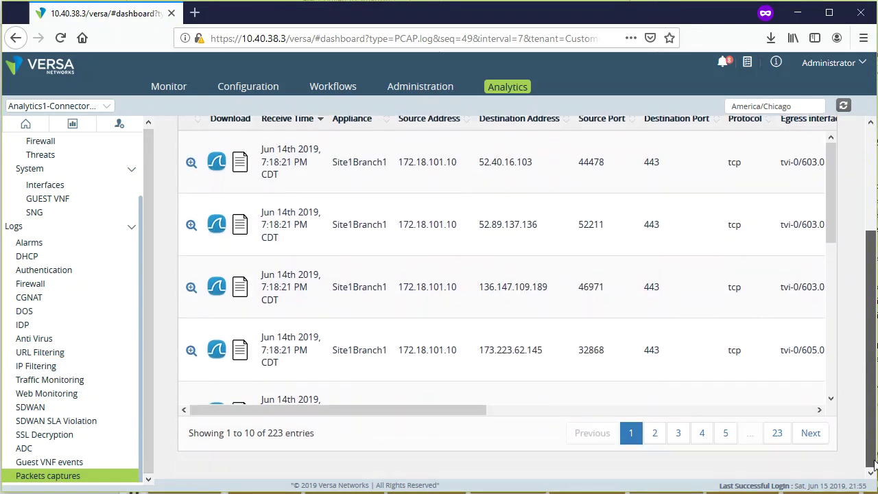
scroll(835, 411, up, 4)
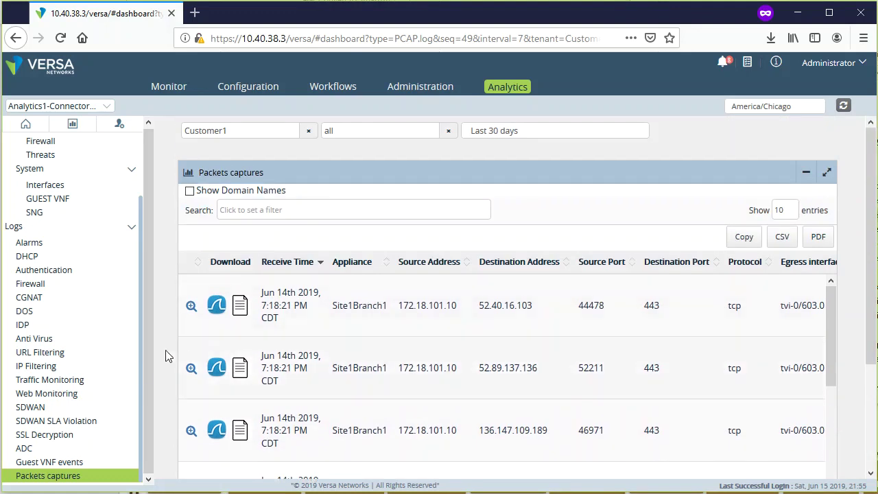
scroll(78, 381, up, 3)
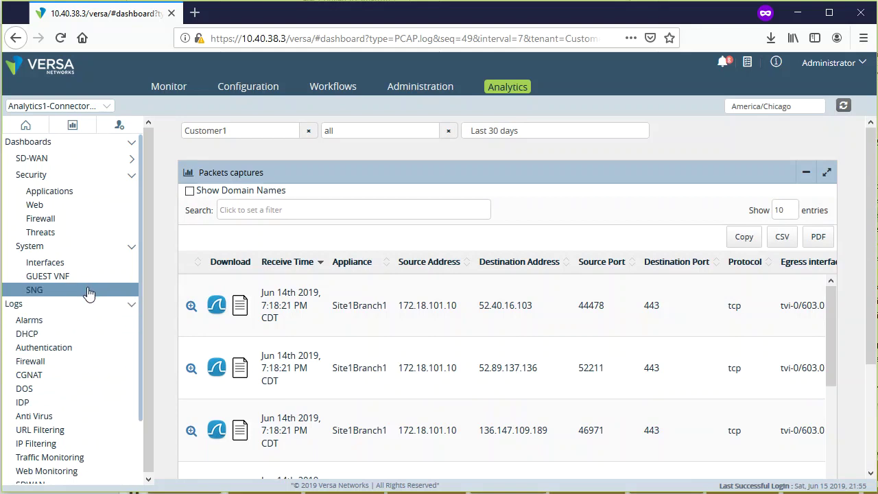
- In Reporting, choose Top applications usage as the report type
click(72, 129)
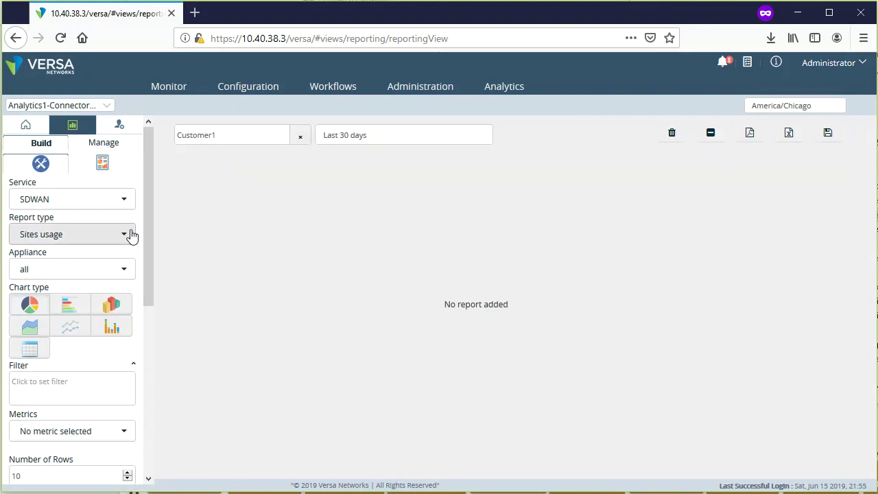
click(130, 198)
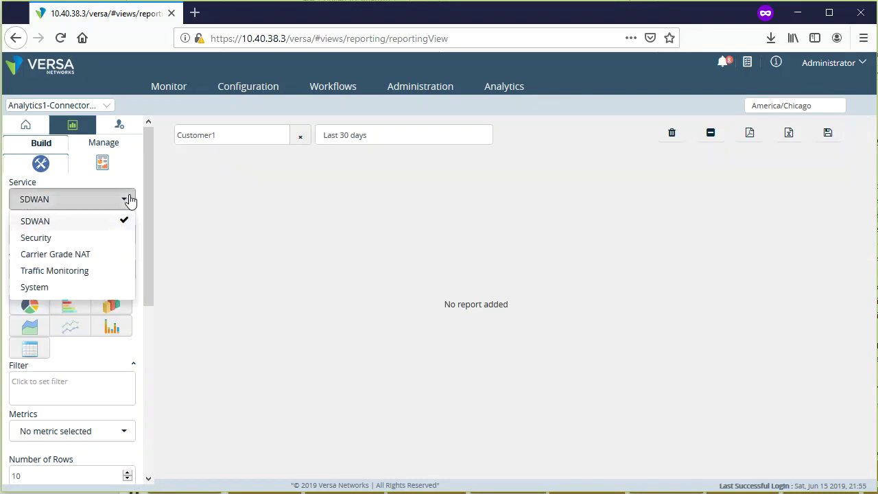
click(130, 199)
click(124, 234)
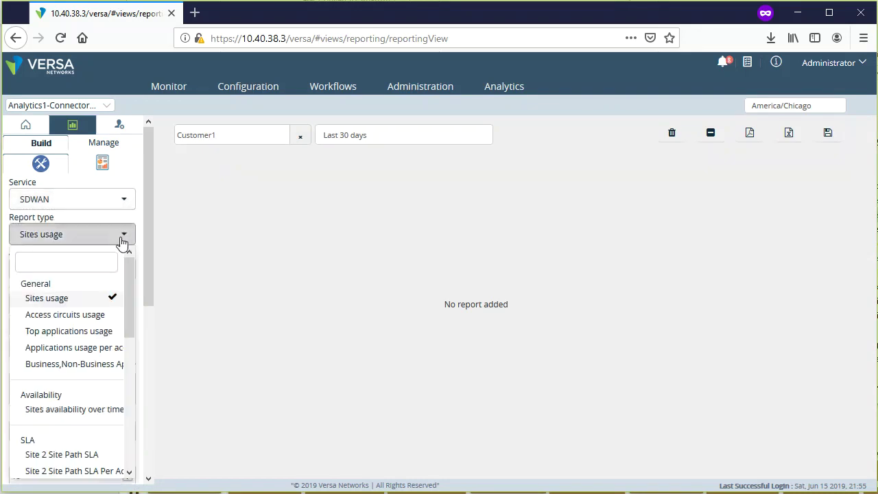
click(99, 333)
- Chart it as a pie with sessions and bandwidth metrics and add it
click(31, 307)
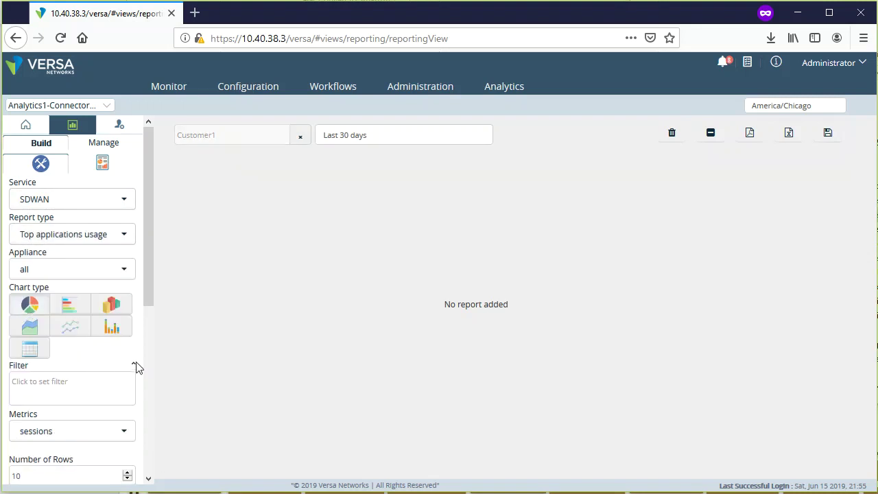
scroll(134, 367, down, 4)
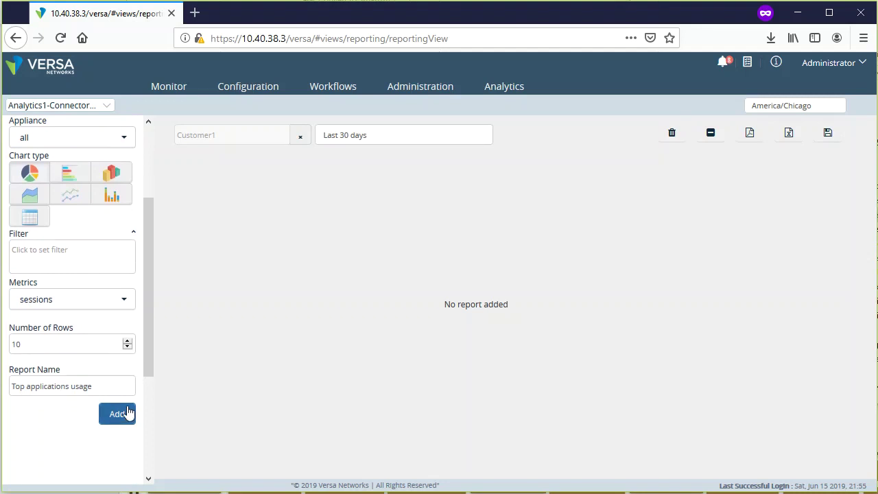
click(125, 300)
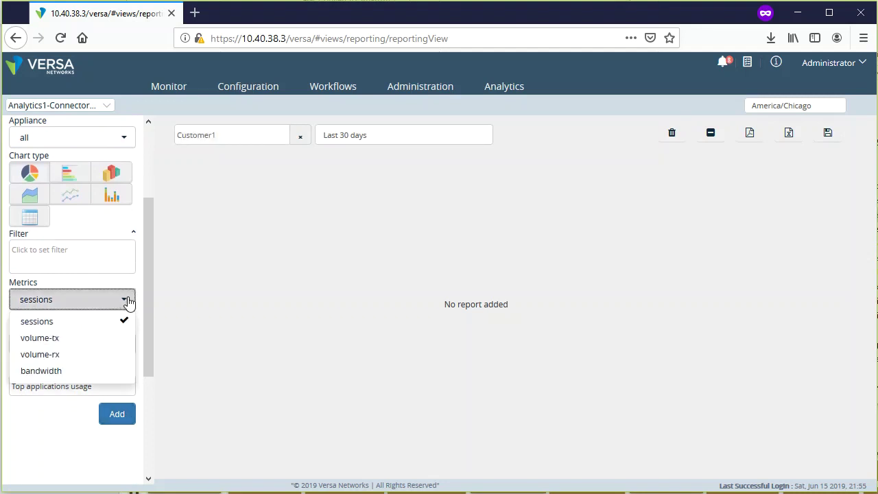
click(81, 376)
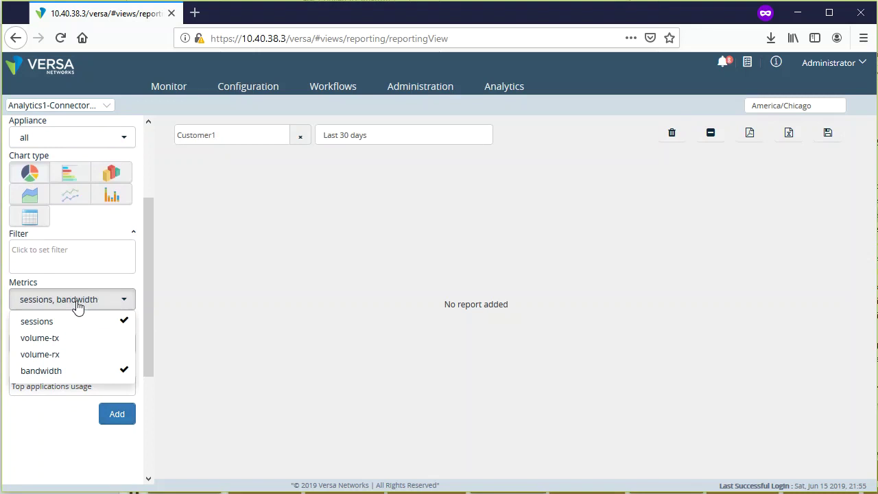
click(118, 415)
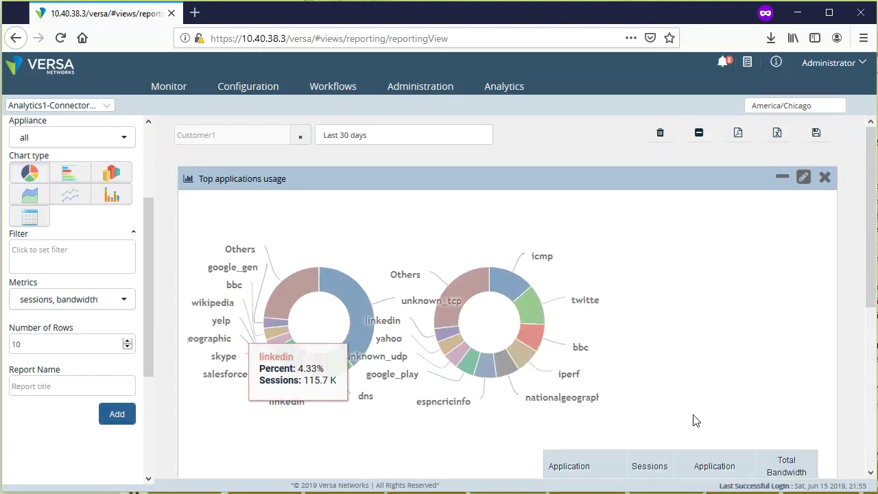
- Add a report limited to appliance Site3Branch1 with sessions and bandwidth metrics
scroll(302, 384, down, 4)
scroll(835, 371, up, 4)
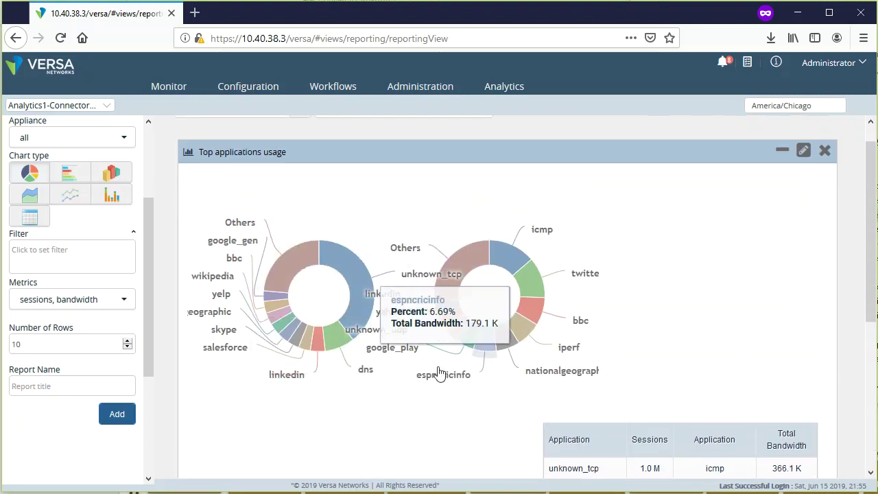
scroll(155, 335, up, 1)
scroll(141, 323, up, 4)
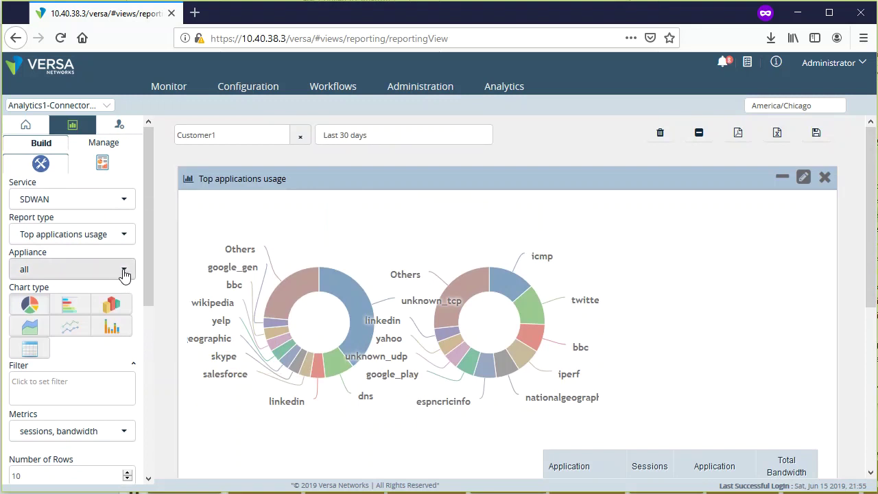
click(122, 271)
click(126, 273)
click(126, 273)
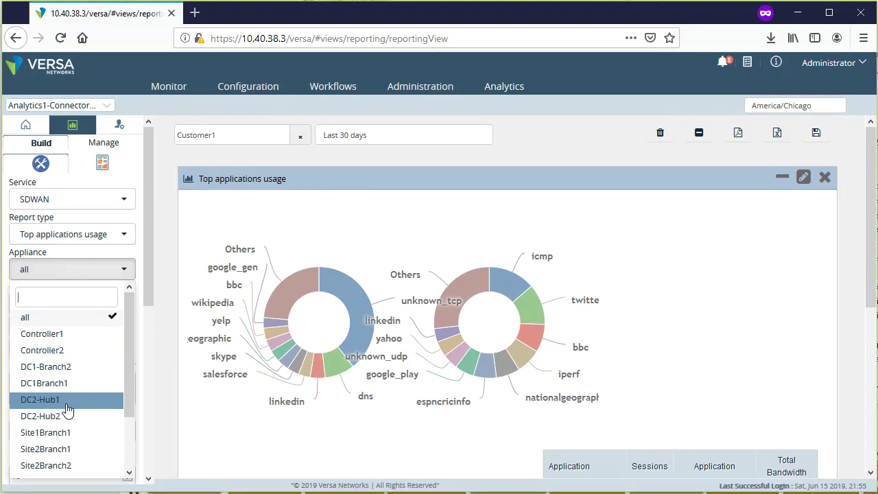
scroll(72, 428, down, 2)
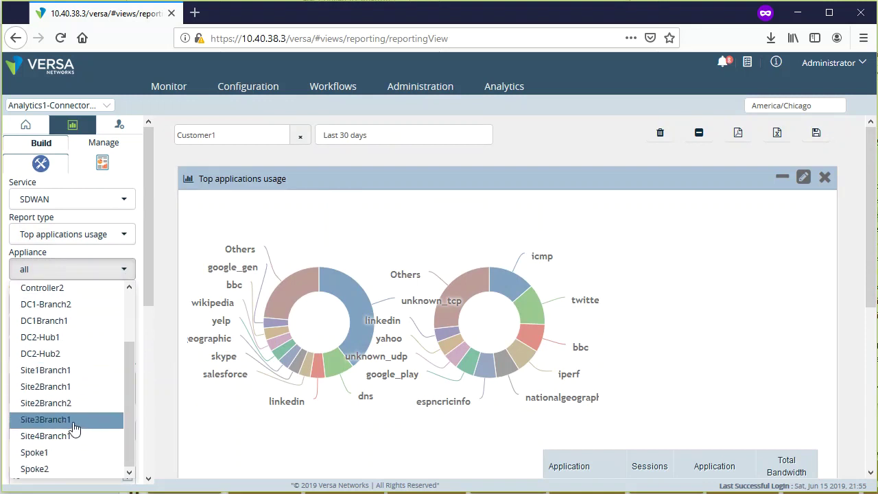
click(78, 419)
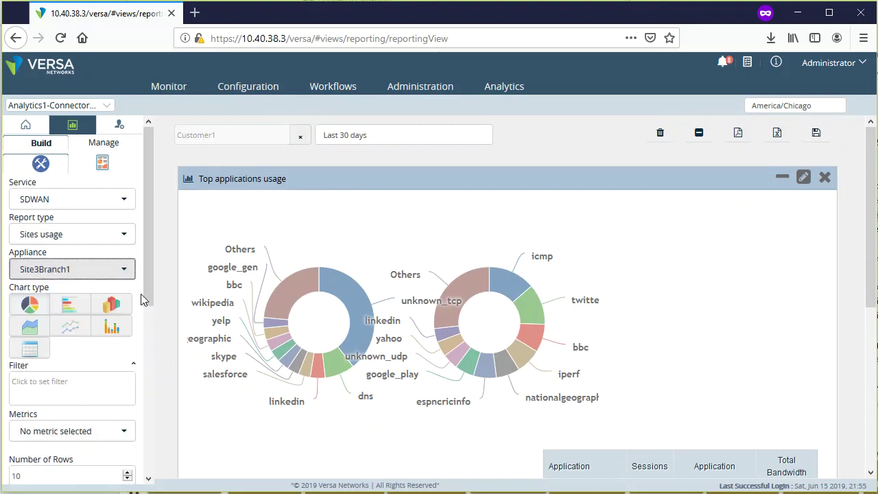
scroll(140, 295, down, 3)
click(131, 234)
click(49, 255)
click(52, 305)
click(118, 349)
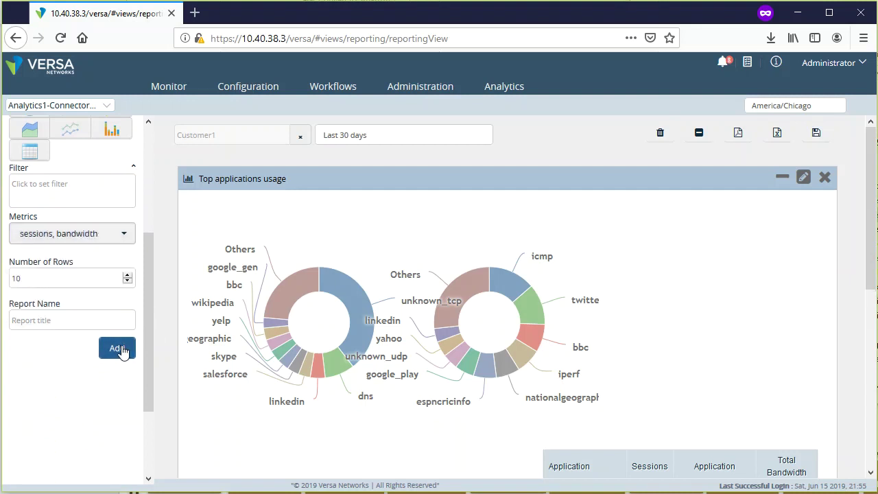
- Add a Site3Branch1 Top applications usage column chart of sessions and bandwidth
scroll(164, 412, up, 10)
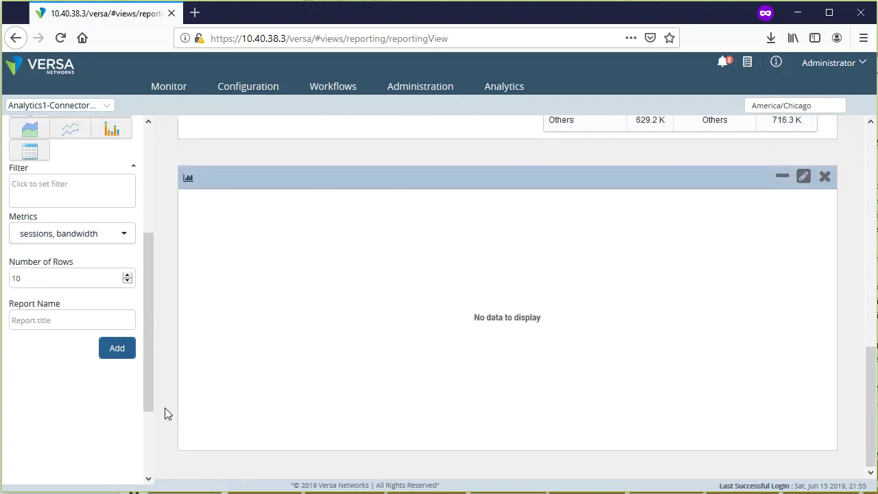
scroll(114, 361, up, 5)
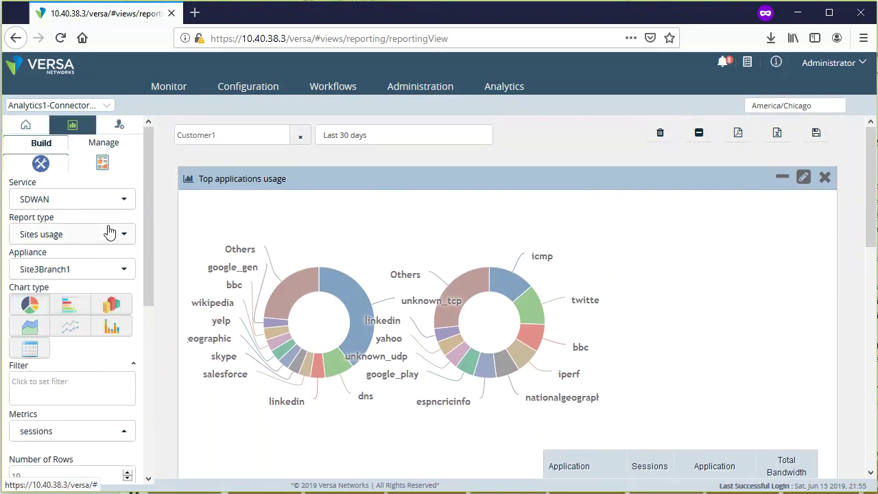
click(31, 234)
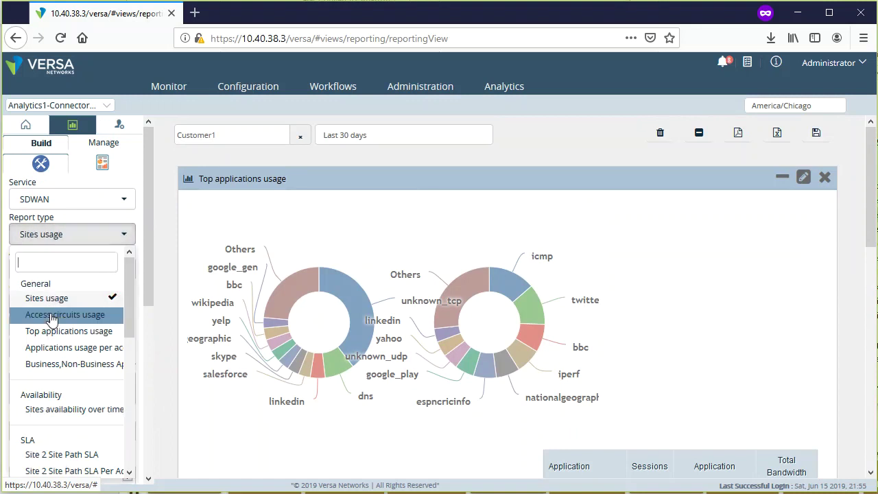
click(106, 331)
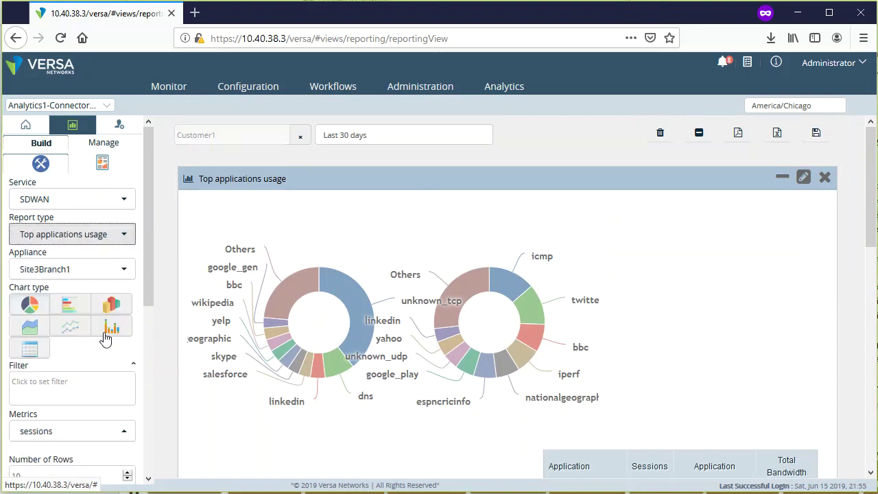
scroll(152, 379, down, 3)
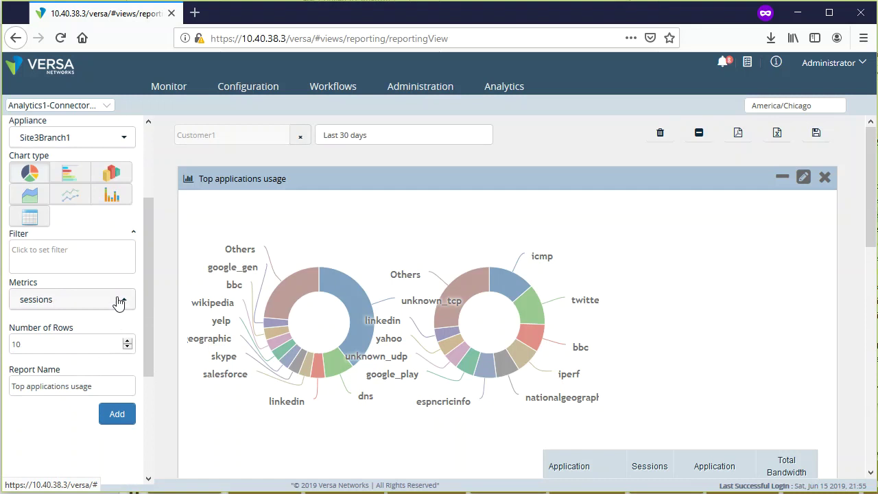
click(117, 300)
click(83, 371)
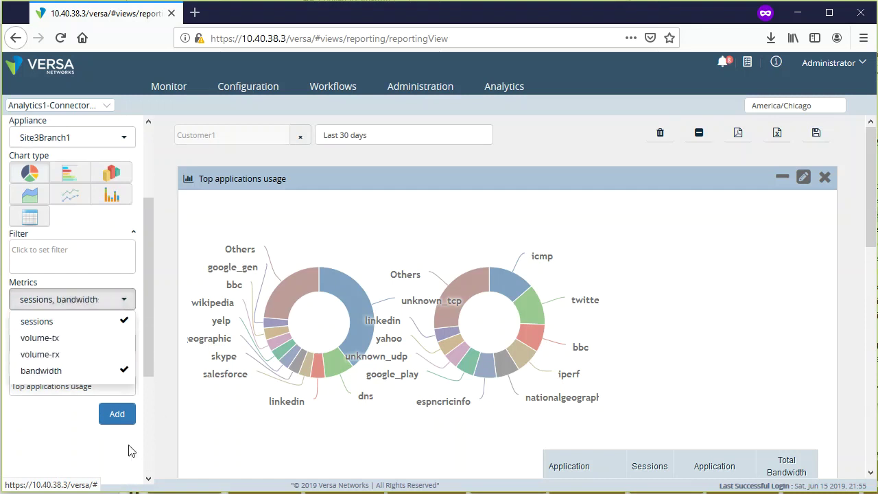
click(99, 456)
click(118, 416)
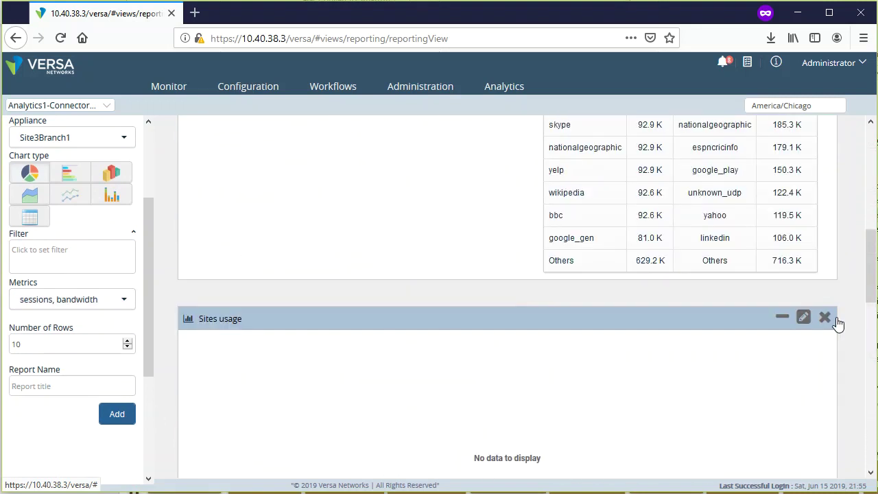
- Delete the empty Sites usage report and review the report page
click(825, 318)
click(491, 167)
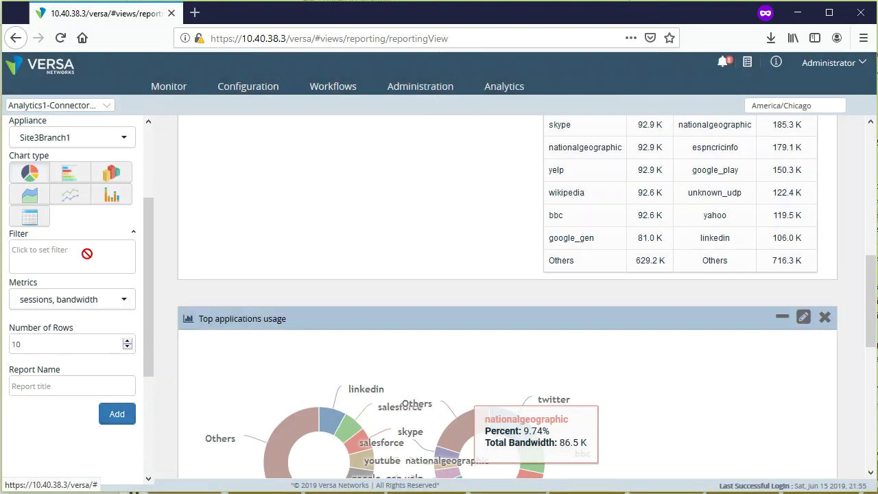
scroll(67, 238, up, 3)
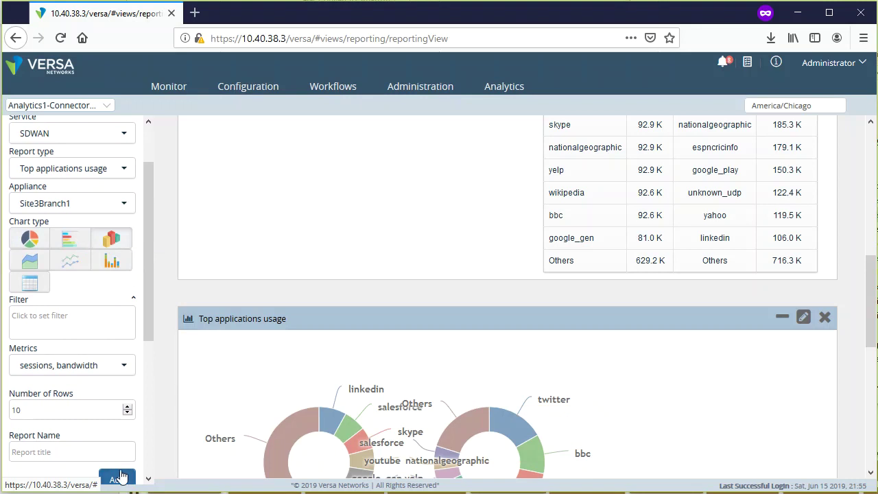
scroll(175, 429, down, 10)
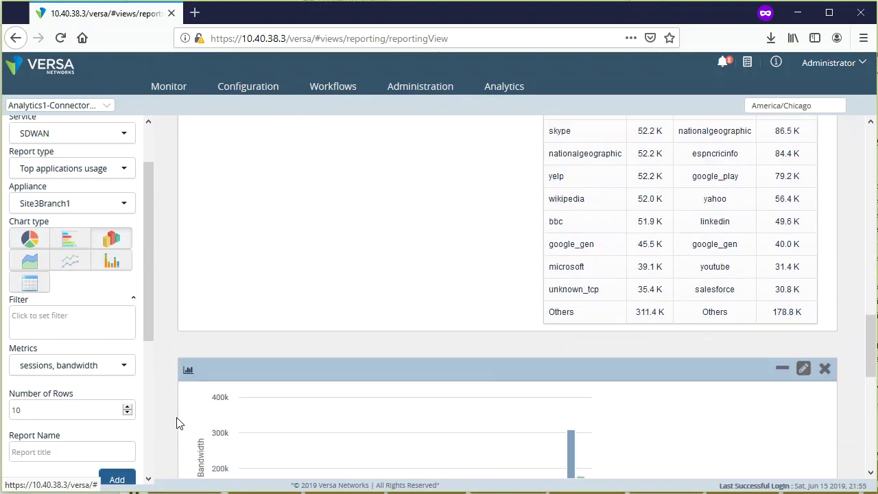
scroll(176, 423, down, 1)
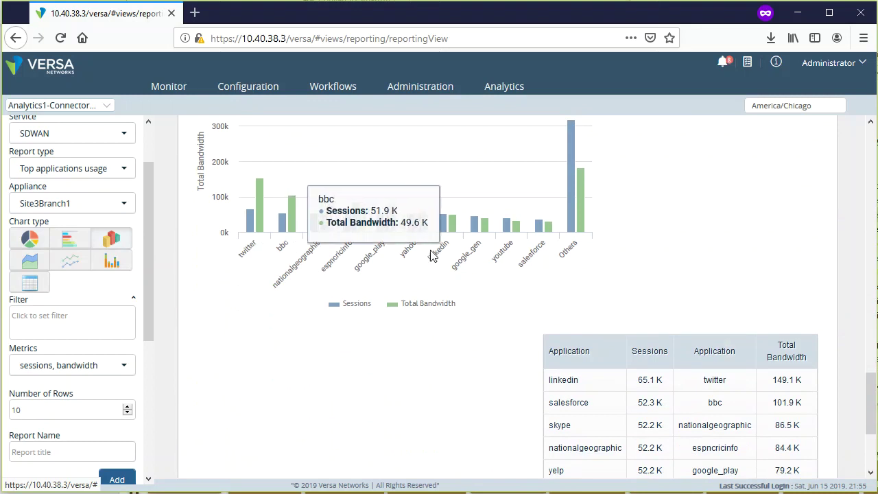
scroll(713, 378, down, 6)
scroll(686, 428, down, 3)
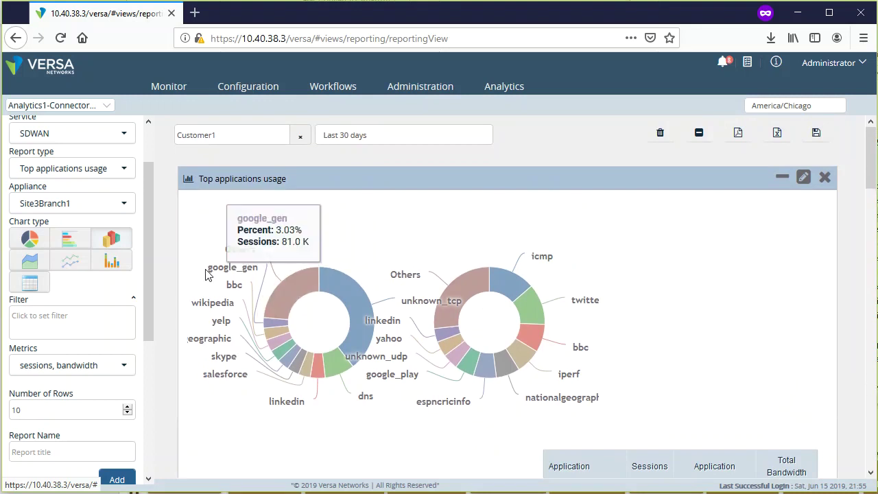
scroll(103, 260, up, 2)
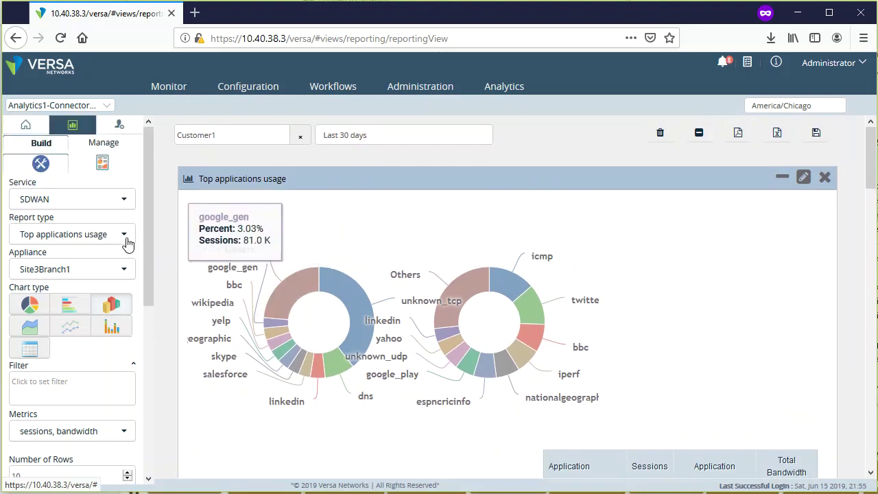
- Set the report service to Security and the type to Top Source Addresses
click(120, 201)
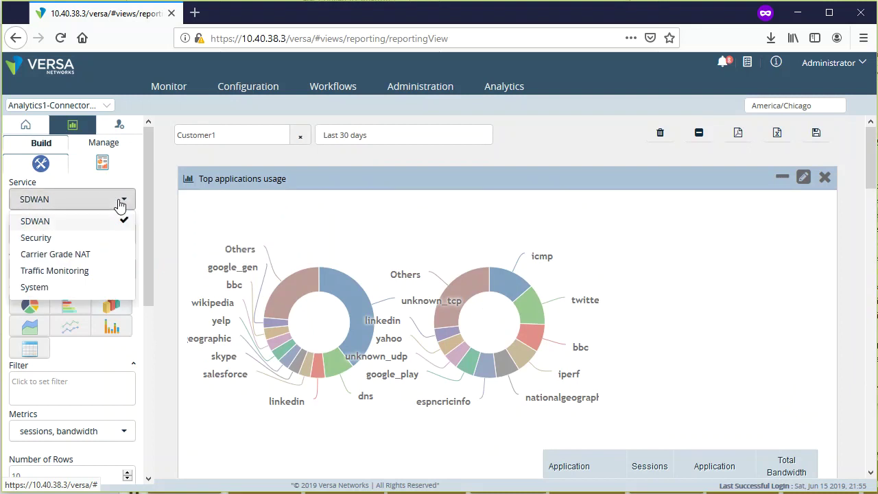
click(53, 242)
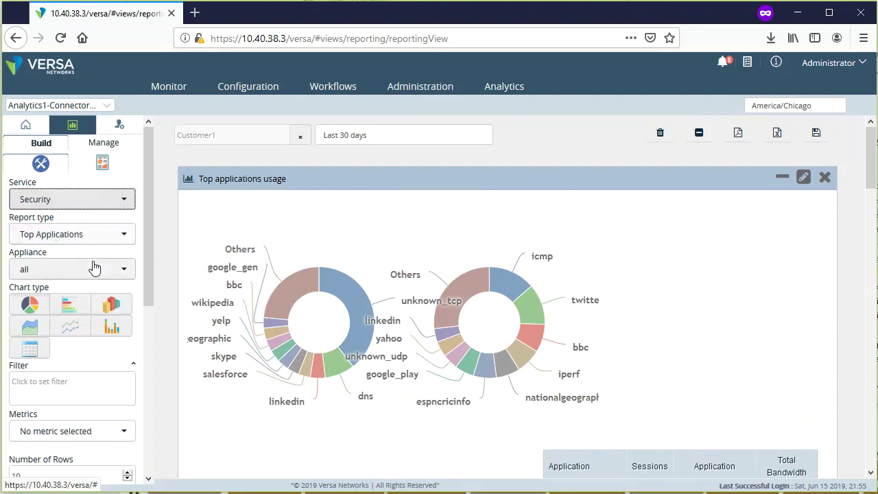
click(124, 238)
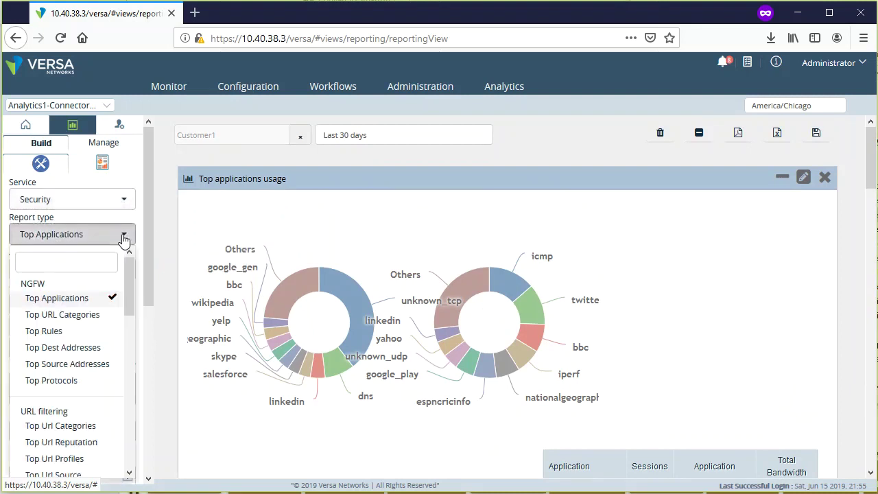
click(94, 368)
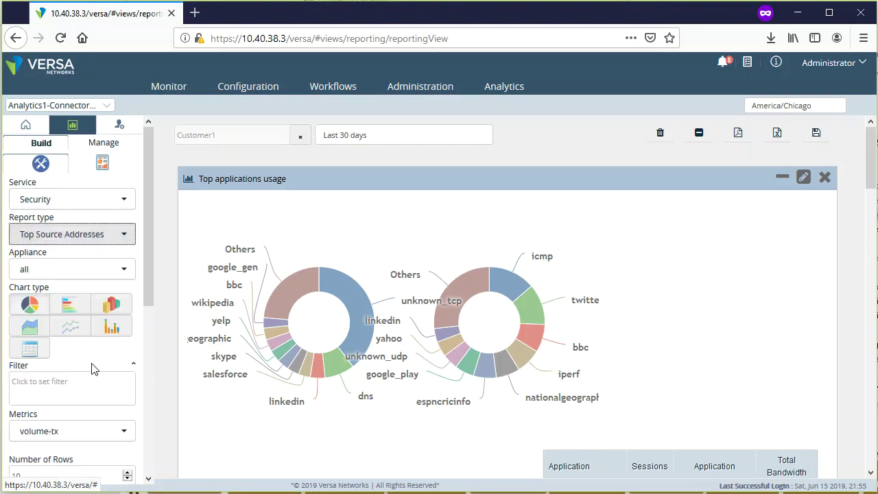
- Replace volume-tx with sessions and bandwidth metrics and add the widget
scroll(143, 414, down, 2)
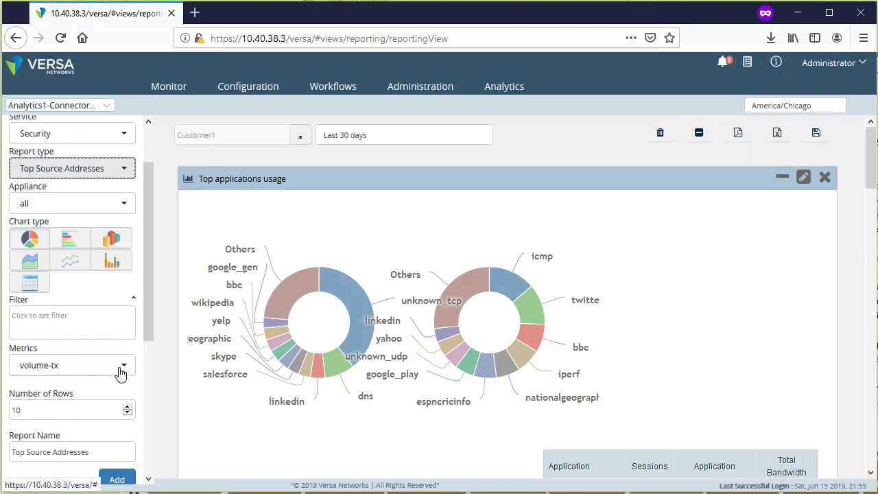
click(120, 366)
click(72, 419)
click(58, 387)
click(68, 437)
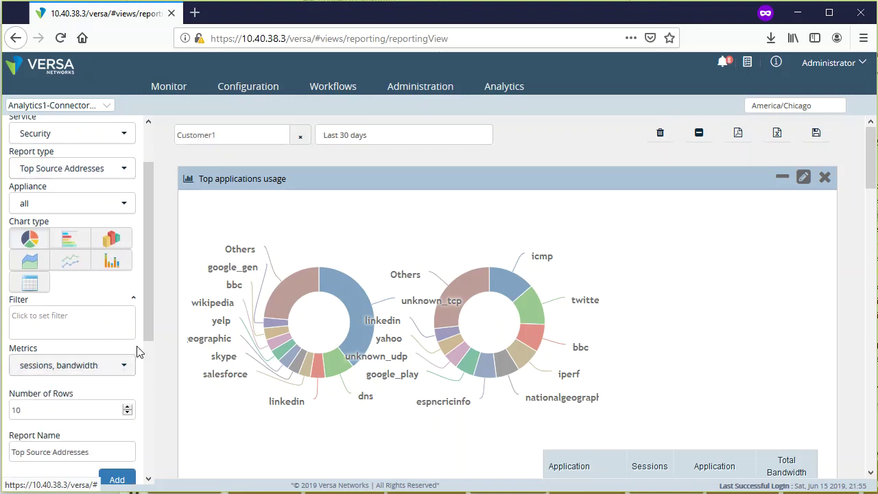
scroll(137, 354, down, 6)
scroll(126, 288, up, 8)
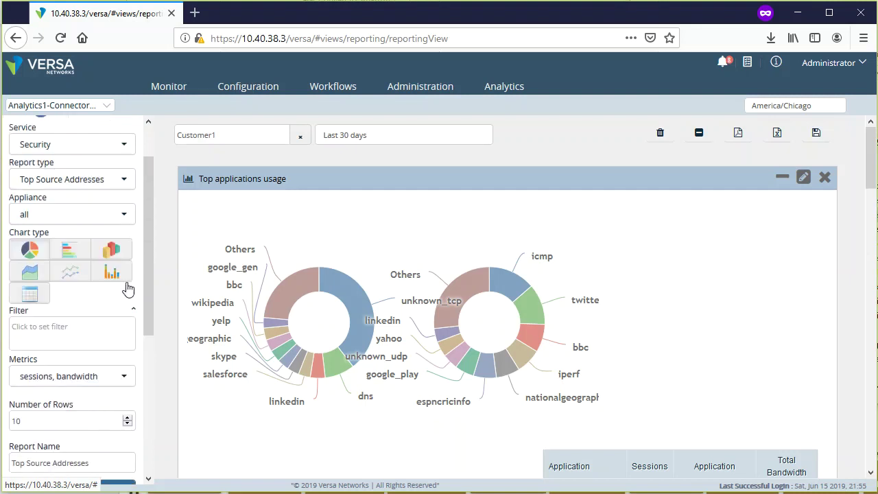
scroll(128, 336, down, 5)
scroll(128, 338, down, 4)
click(118, 233)
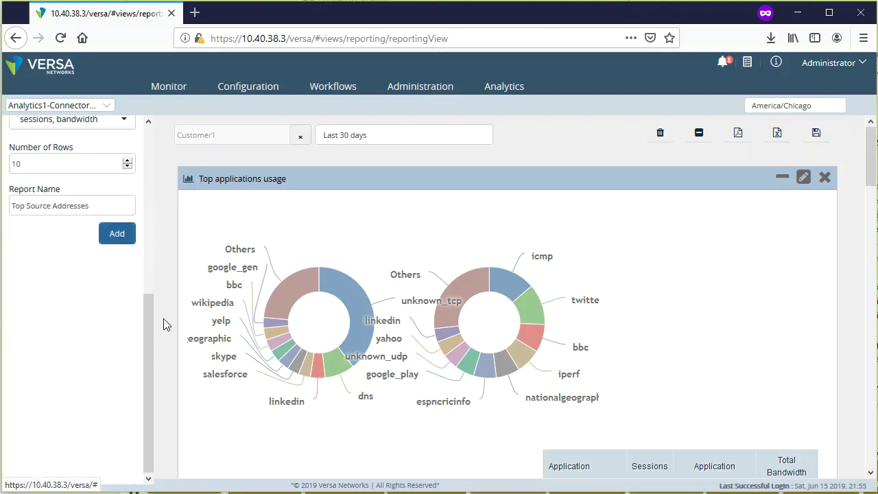
- Review the new Top Source Addresses donut charts on the report page
scroll(176, 368, down, 5)
scroll(177, 369, down, 6)
scroll(177, 369, up, 4)
scroll(176, 369, down, 2)
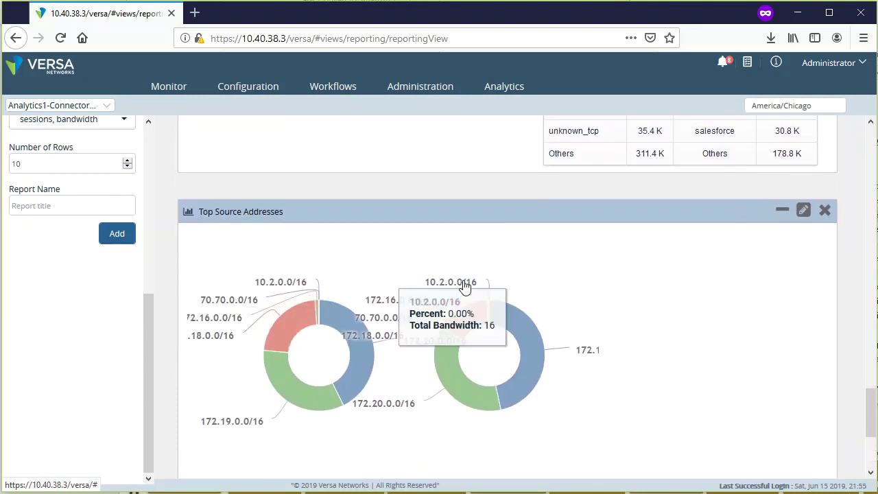
scroll(732, 419, down, 4)
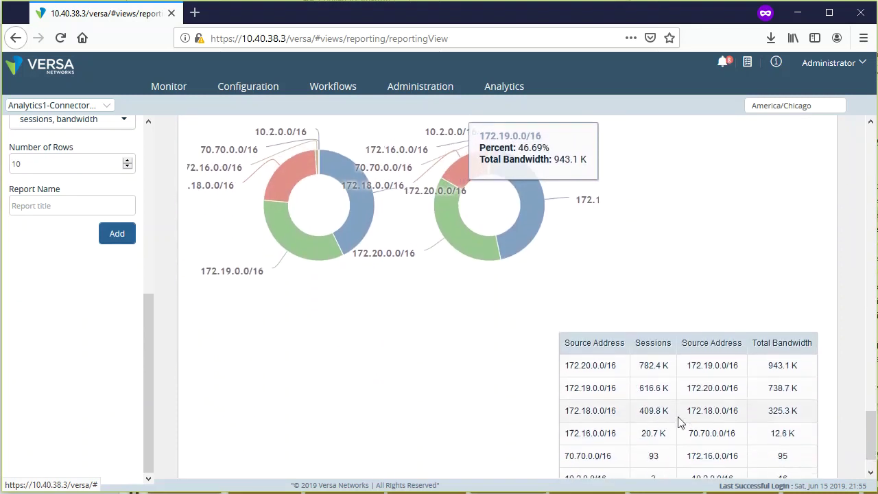
scroll(404, 350, up, 6)
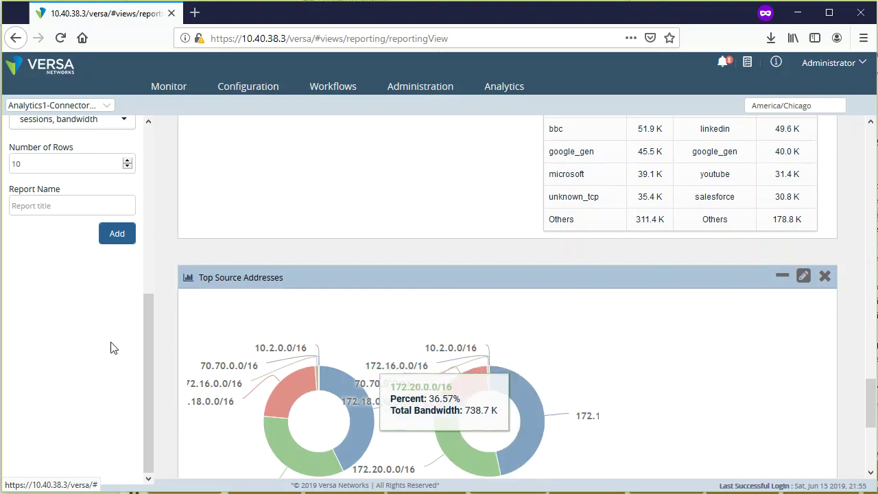
scroll(116, 364, up, 5)
click(108, 200)
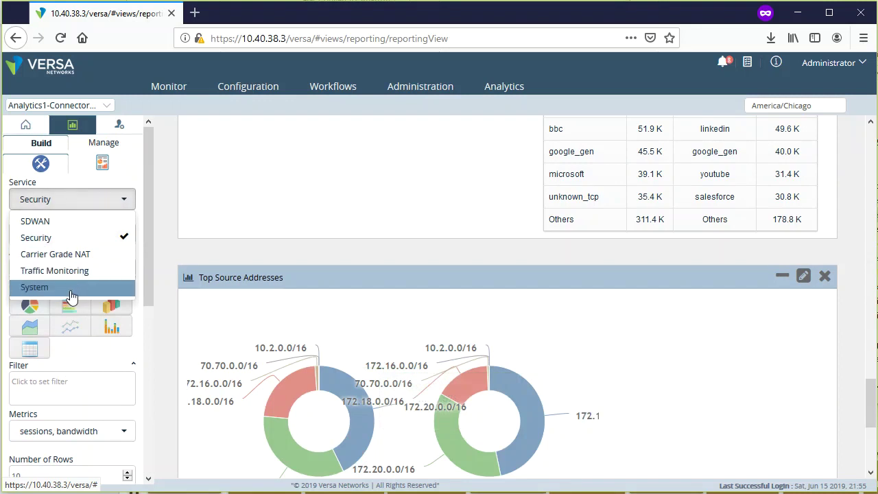
- Add a System Appliances monitoring report as a column chart
click(73, 288)
click(129, 237)
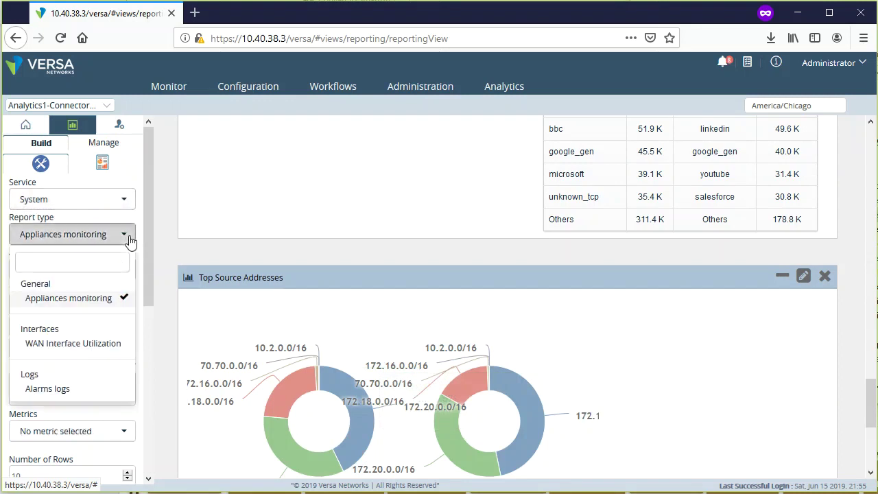
click(128, 237)
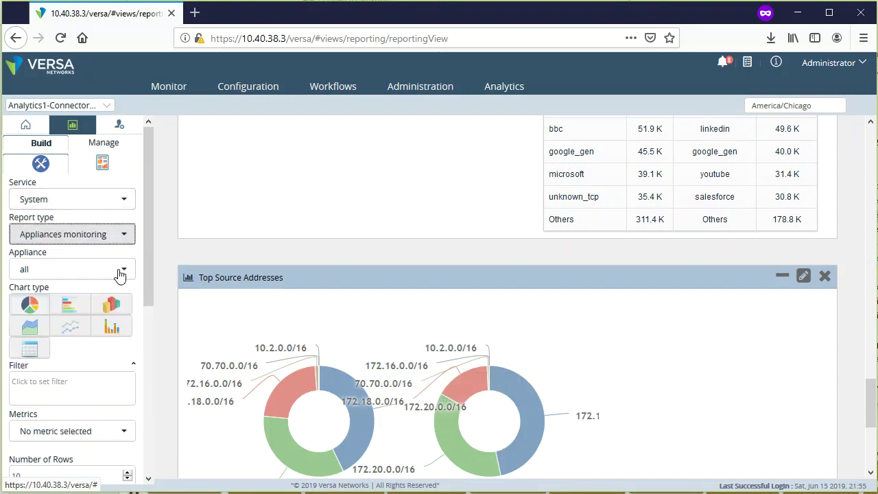
scroll(133, 322, down, 3)
scroll(128, 363, up, 3)
click(96, 331)
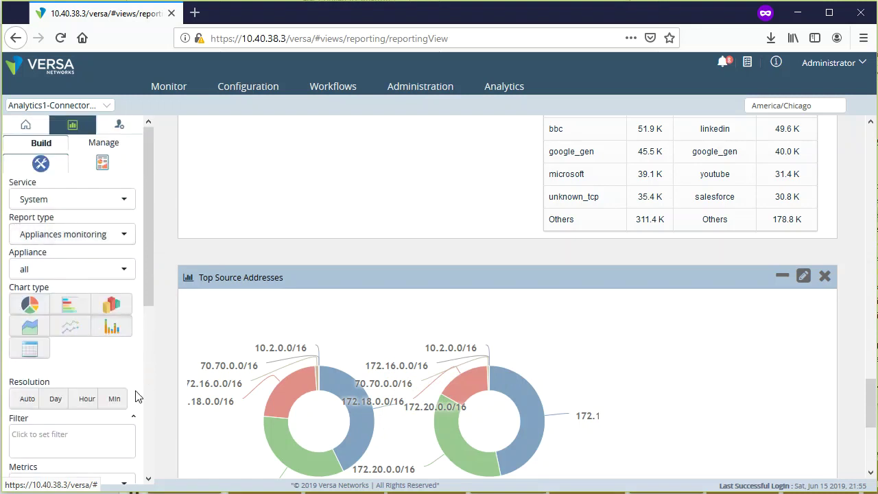
scroll(99, 351, down, 5)
click(117, 401)
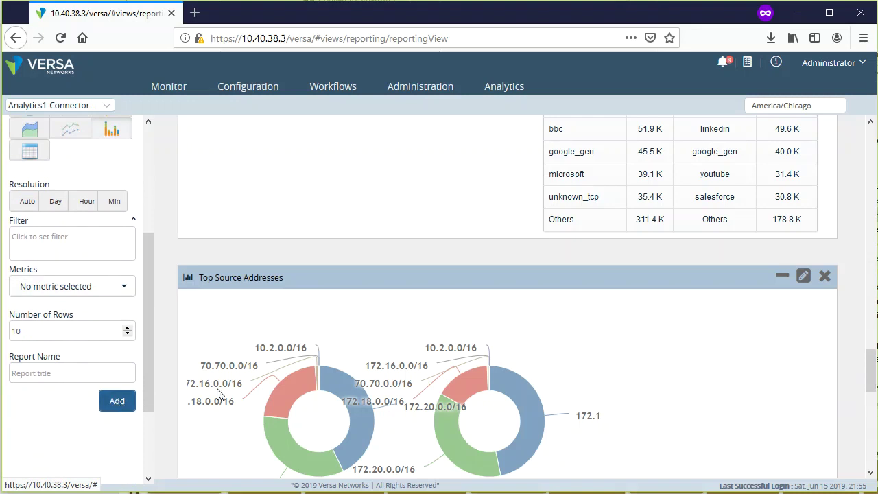
- Add a chart with cpuload, memload, diskload and sessload metrics
scroll(481, 384, down, 1)
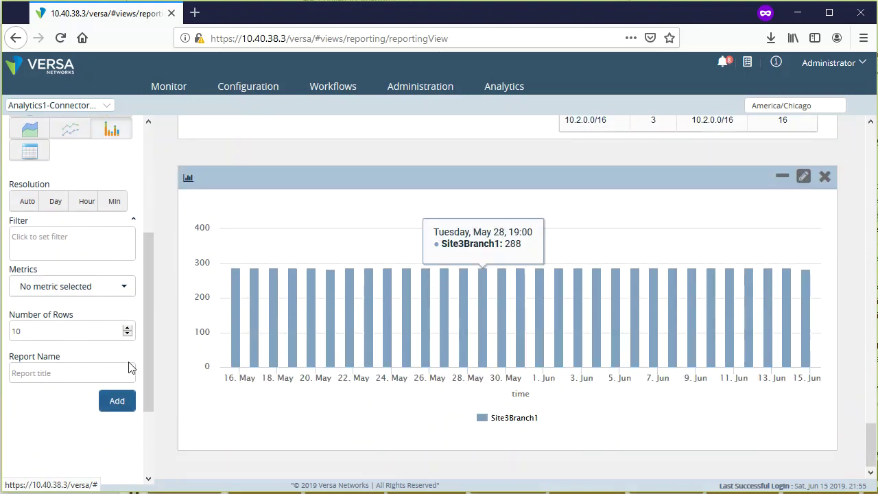
scroll(108, 364, up, 4)
scroll(33, 304, down, 5)
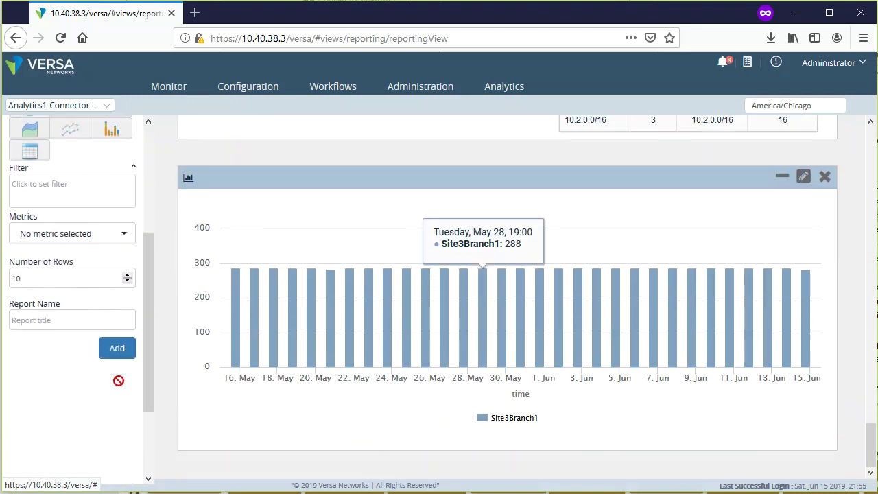
click(108, 235)
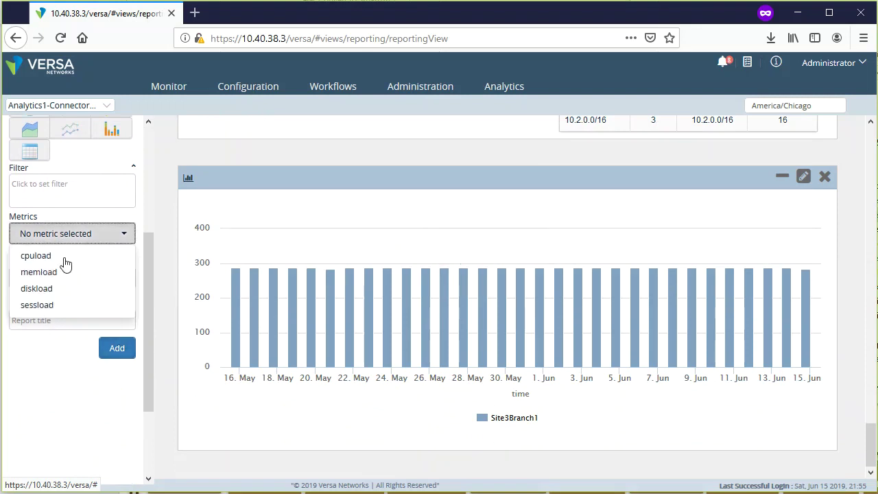
click(48, 257)
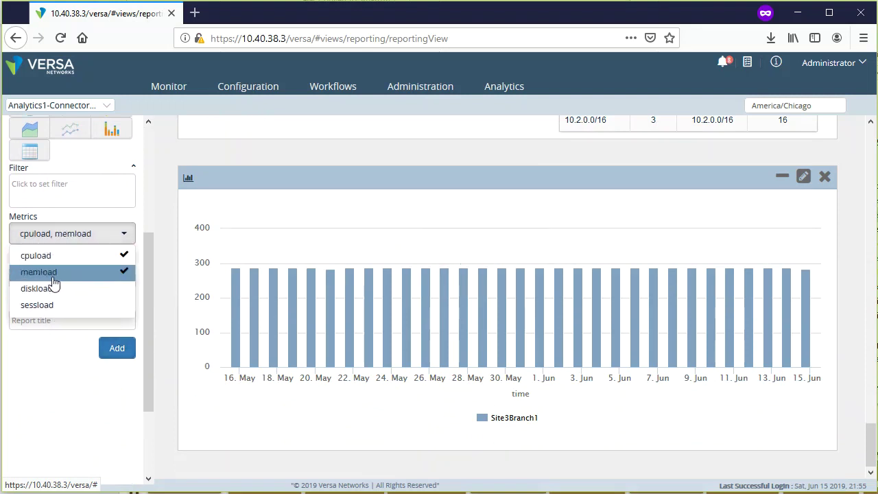
click(55, 273)
click(57, 290)
click(61, 306)
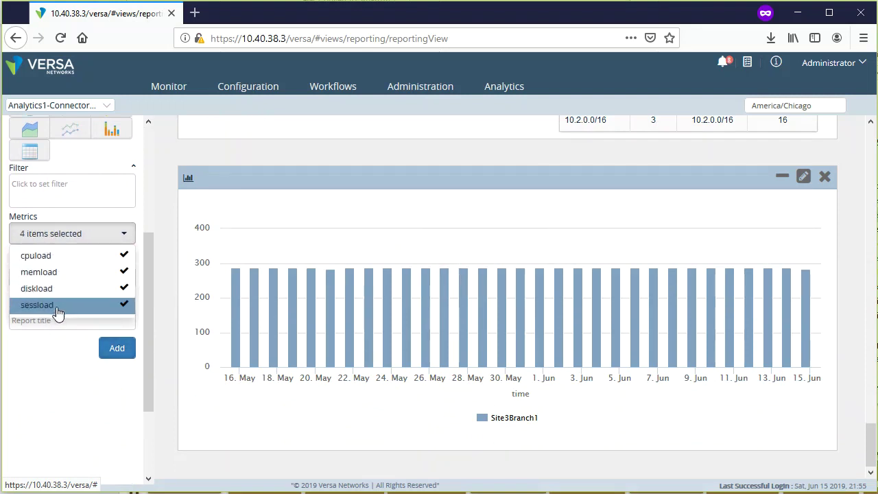
click(51, 371)
click(113, 349)
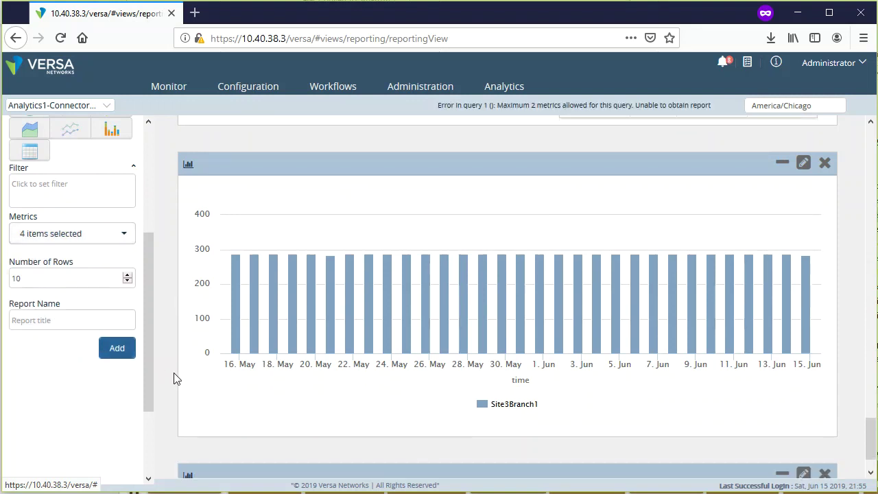
- Trim metrics to cpuload only and review the Site3Branch1 CPU load at 24%
click(106, 235)
click(56, 306)
click(57, 289)
click(59, 272)
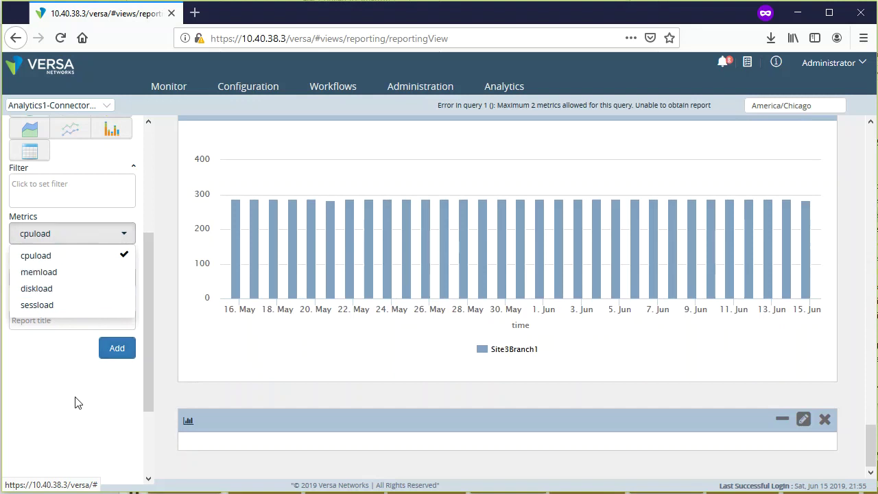
click(88, 396)
scroll(98, 388, up, 3)
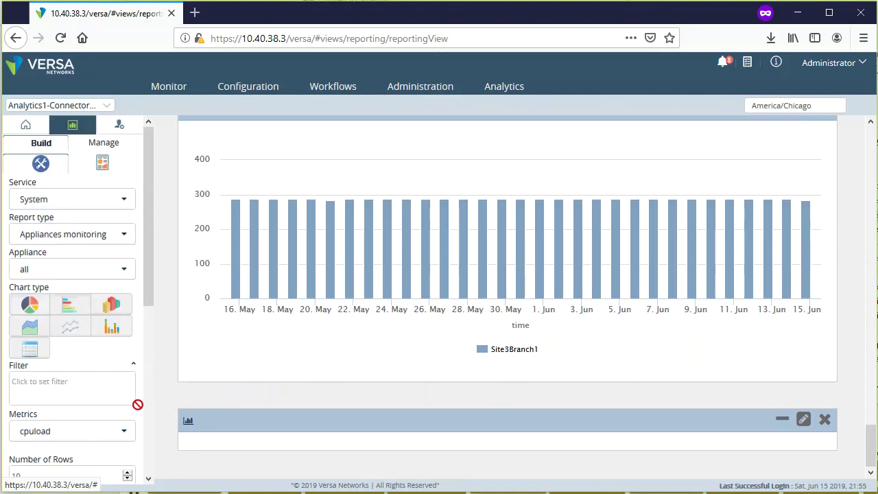
scroll(138, 405, down, 3)
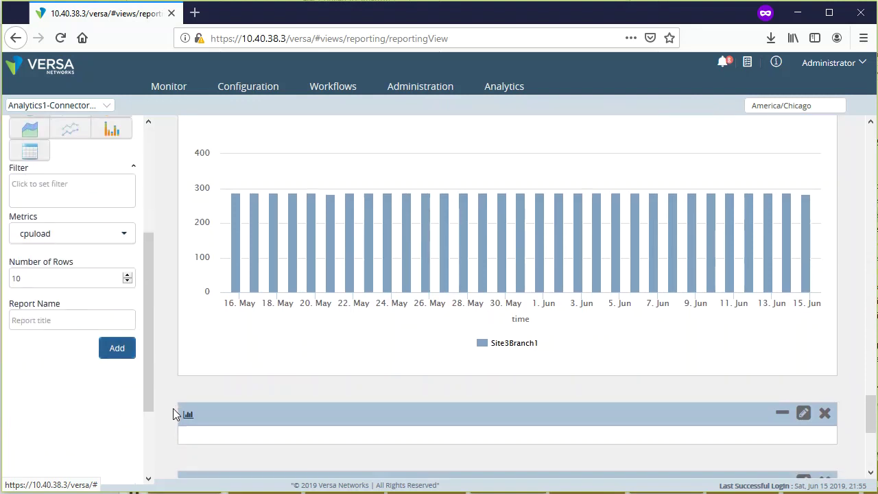
scroll(173, 409, down, 3)
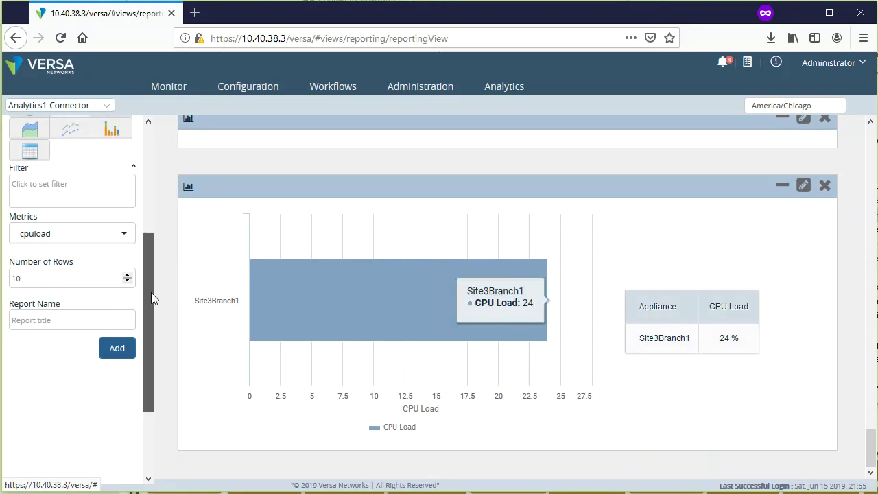
scroll(151, 296, up, 5)
drag(868, 445, 869, 416)
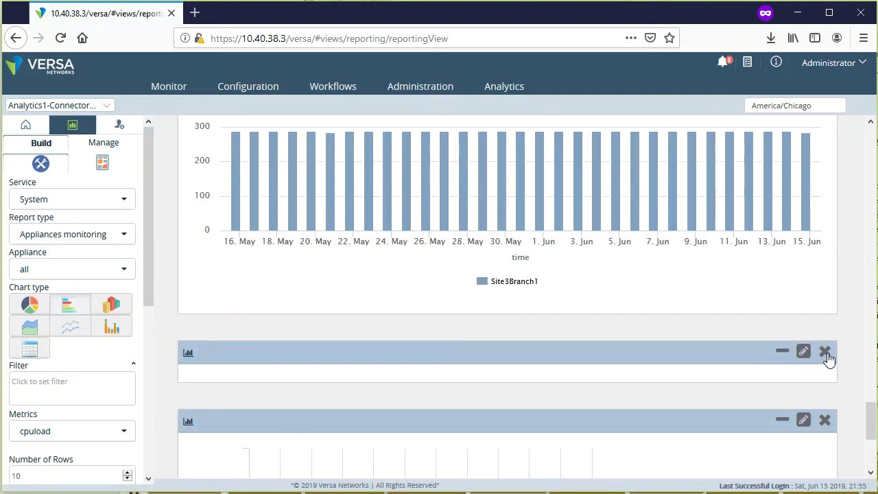
- Delete the empty panel, save the report as Report.pdf, and open it from downloads
click(826, 353)
click(495, 159)
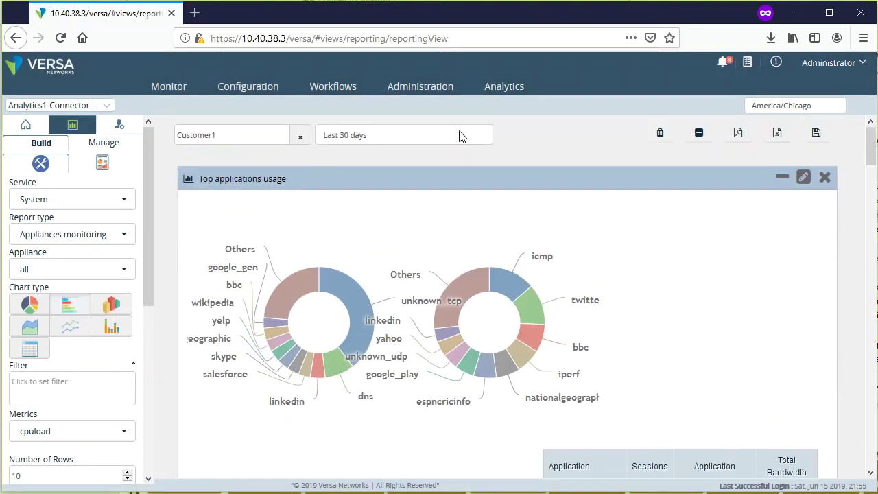
click(738, 134)
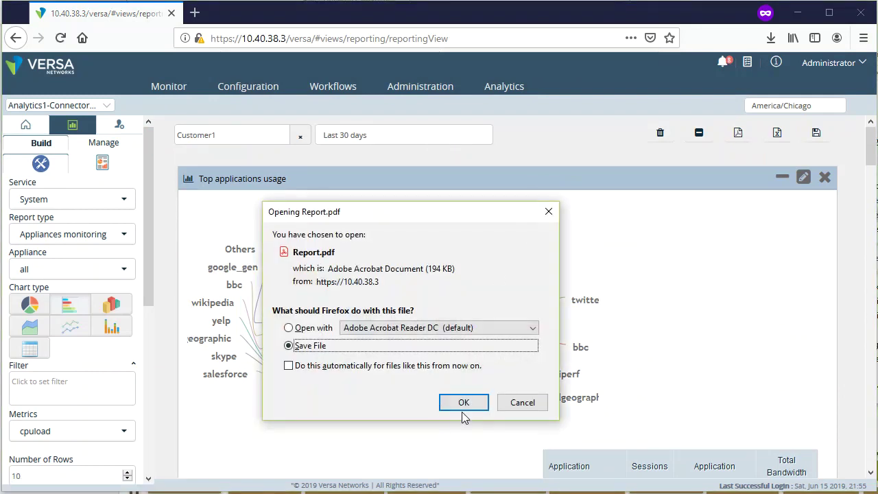
click(465, 407)
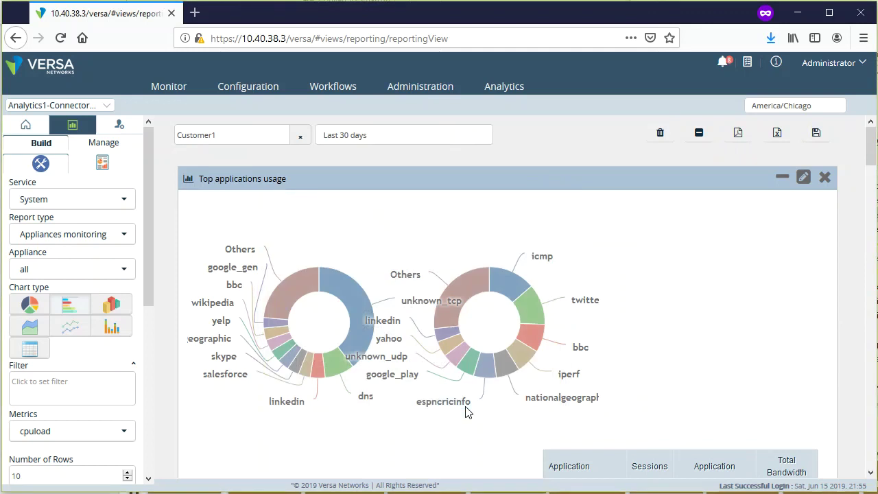
click(771, 38)
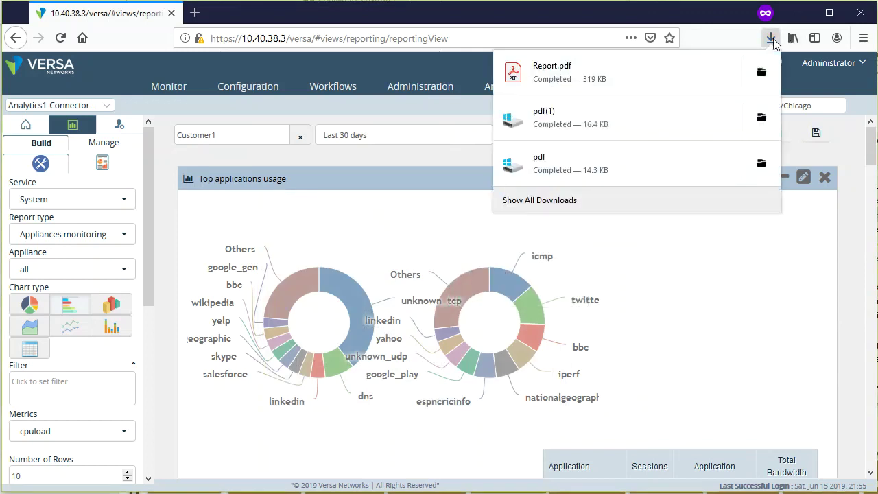
click(604, 76)
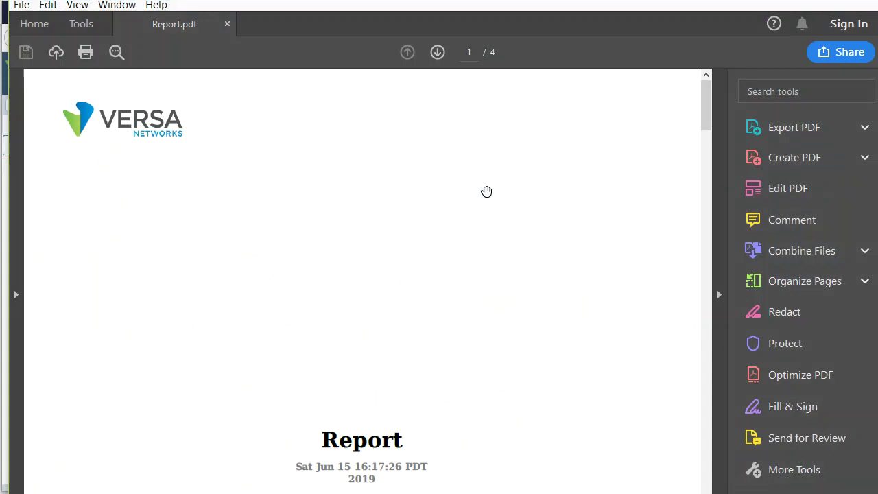
- Page through Report.pdf's application usage, source address and CPU load pages, then return to Firefox
scroll(549, 242, down, 15)
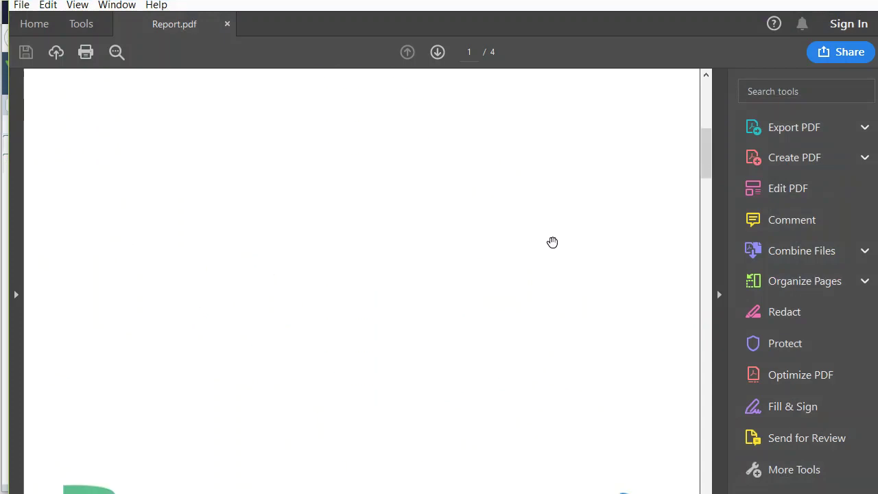
scroll(553, 242, down, 8)
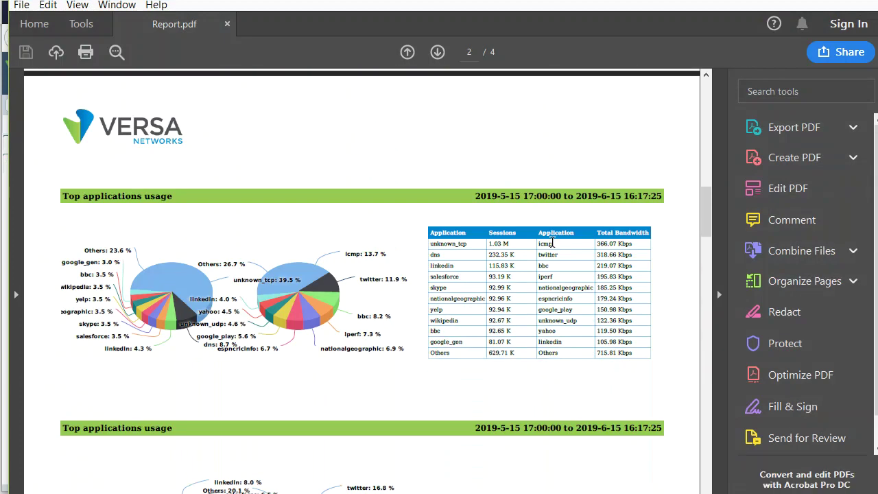
scroll(553, 243, down, 8)
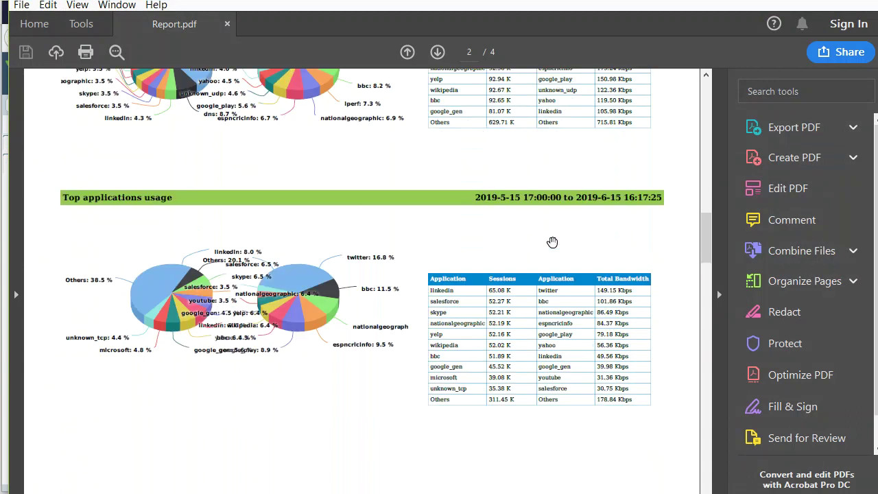
scroll(552, 248, down, 17)
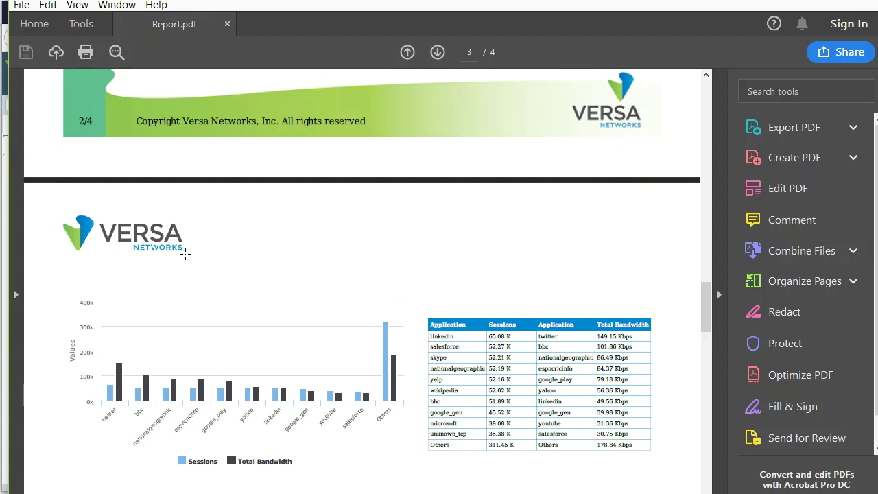
drag(185, 254, 55, 208)
scroll(488, 307, down, 8)
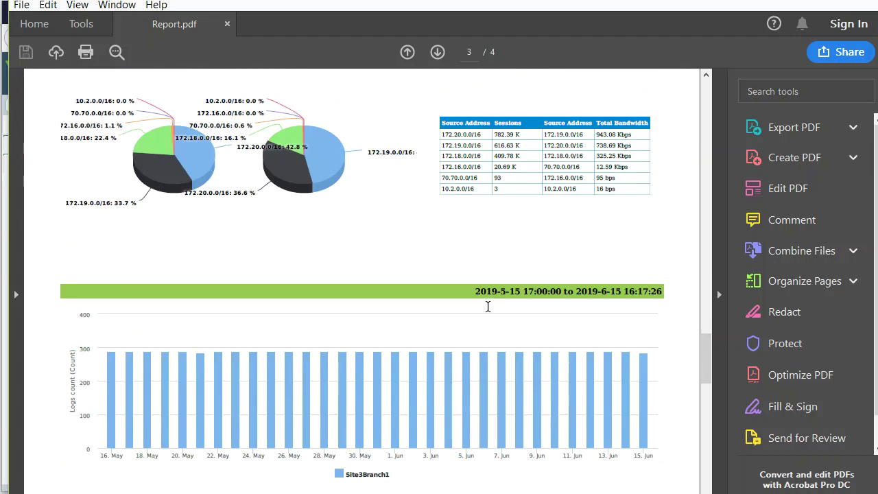
scroll(488, 307, down, 10)
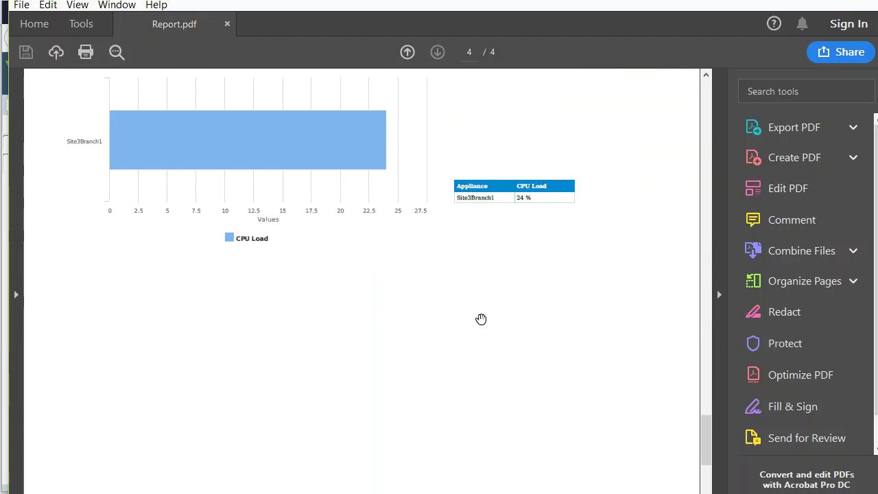
scroll(481, 320, down, 5)
scroll(480, 322, up, 10)
scroll(478, 327, up, 5)
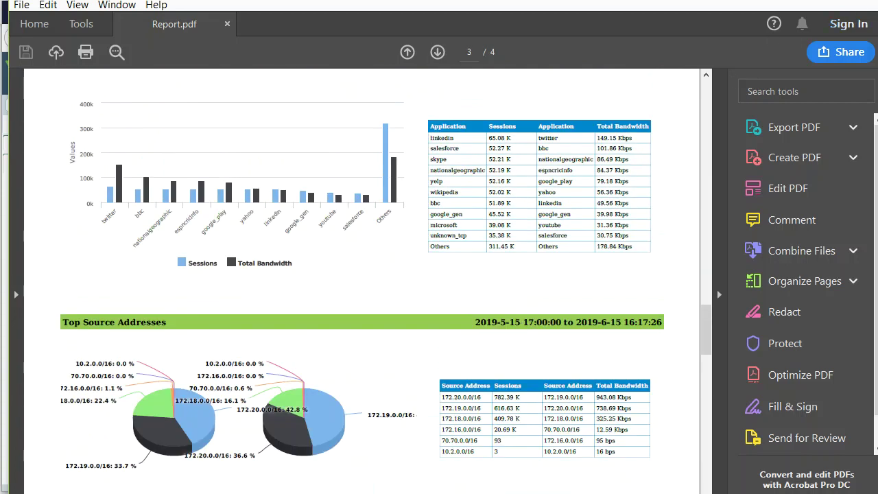
key(alt+Tab)
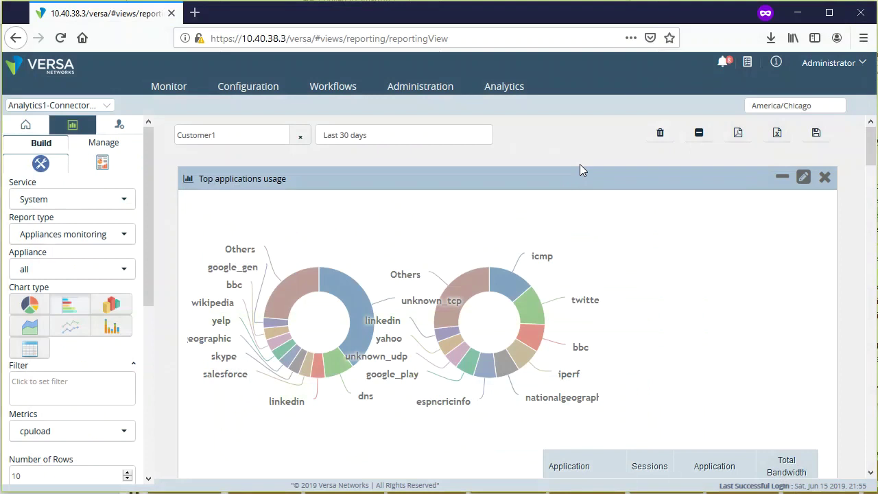
click(816, 134)
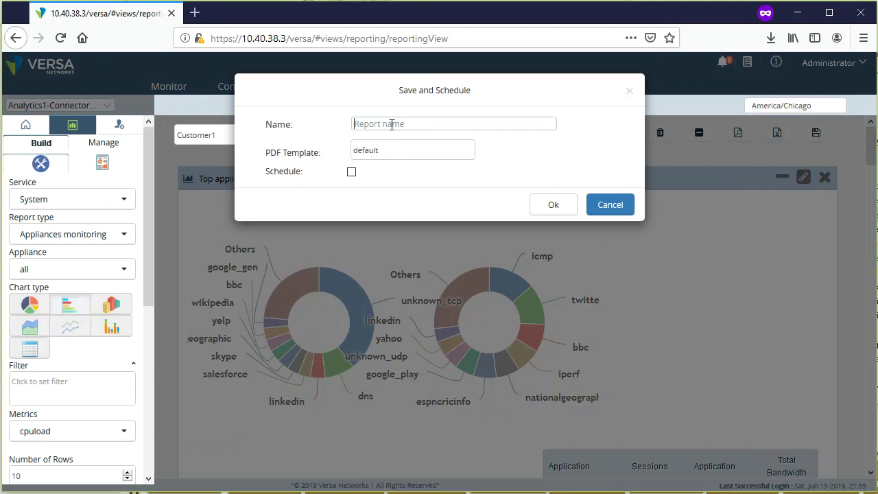
click(392, 124)
text(fire)
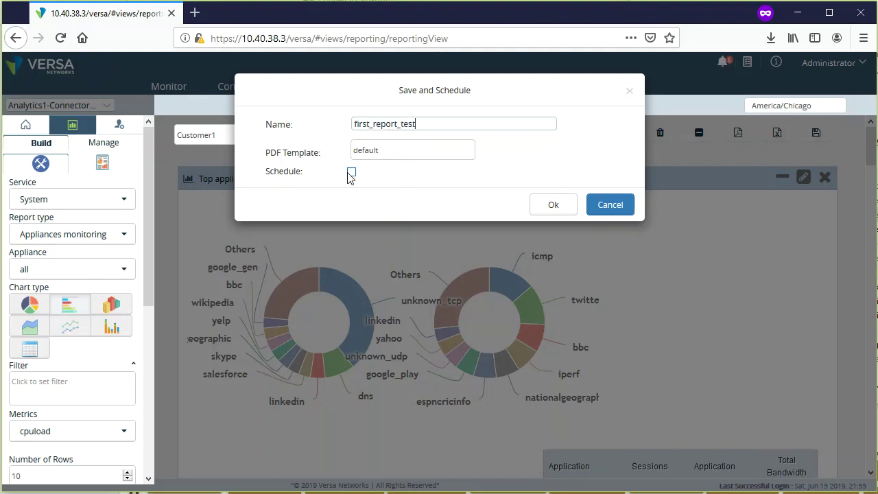
click(370, 157)
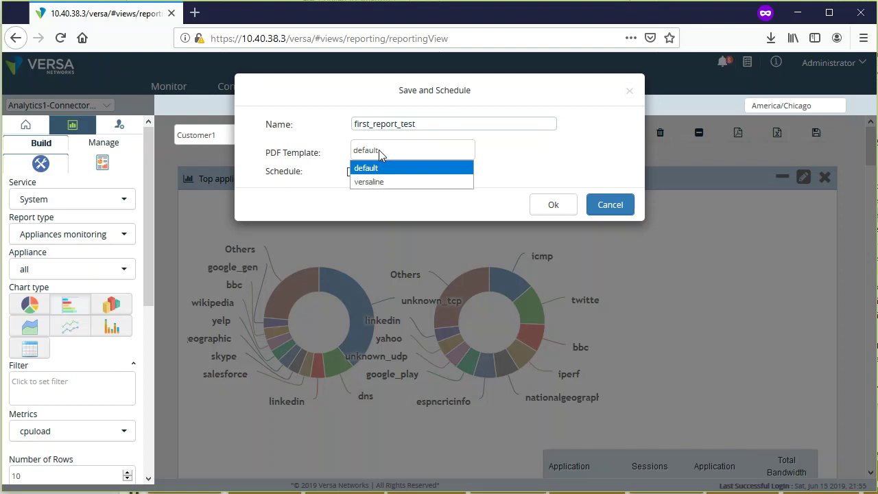
click(379, 150)
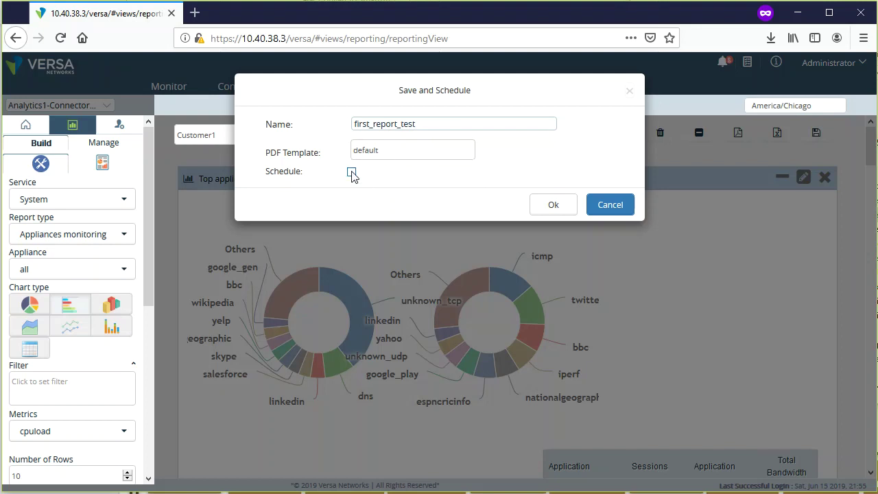
click(352, 172)
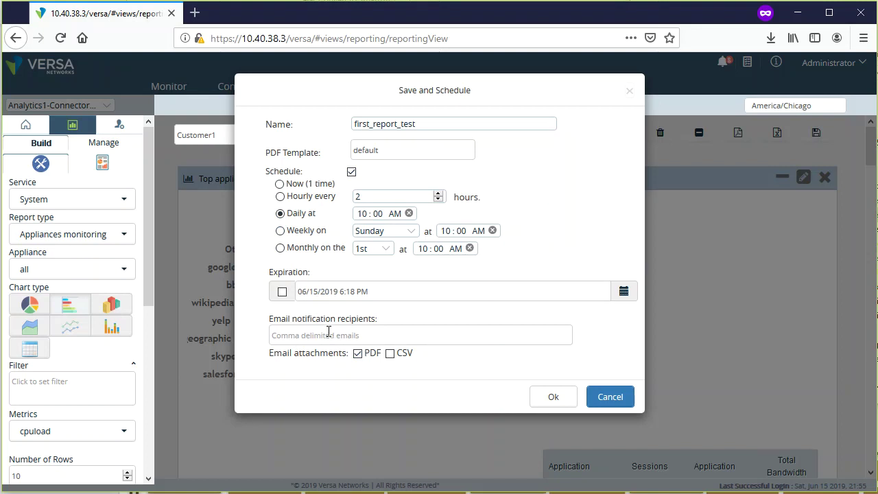
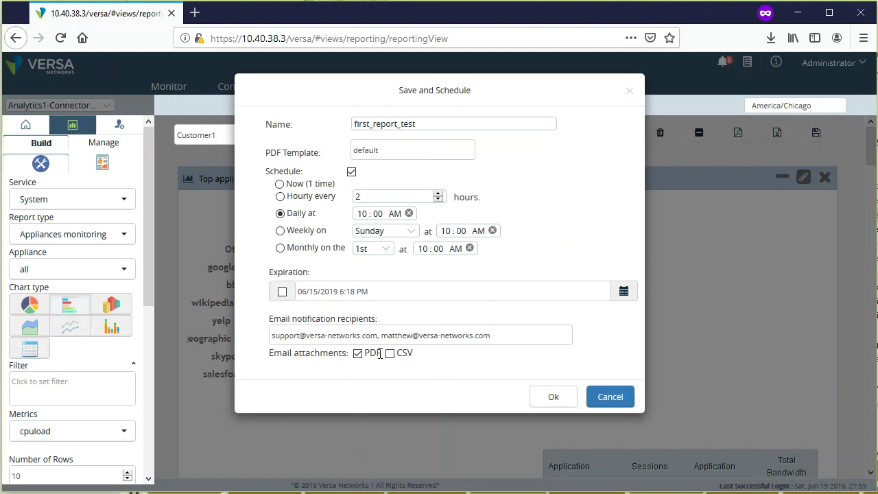
click(610, 404)
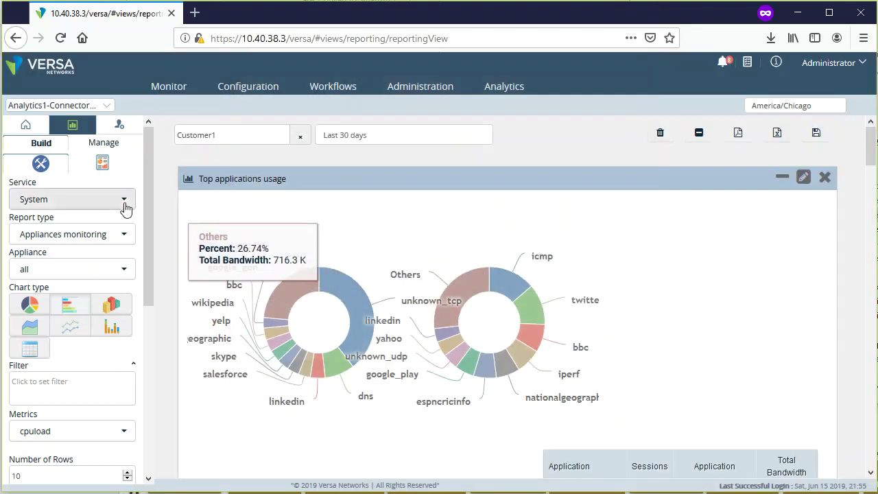
- Page completed reports to page 4, view scheduled reports, then return to the Top applications report builder
click(105, 168)
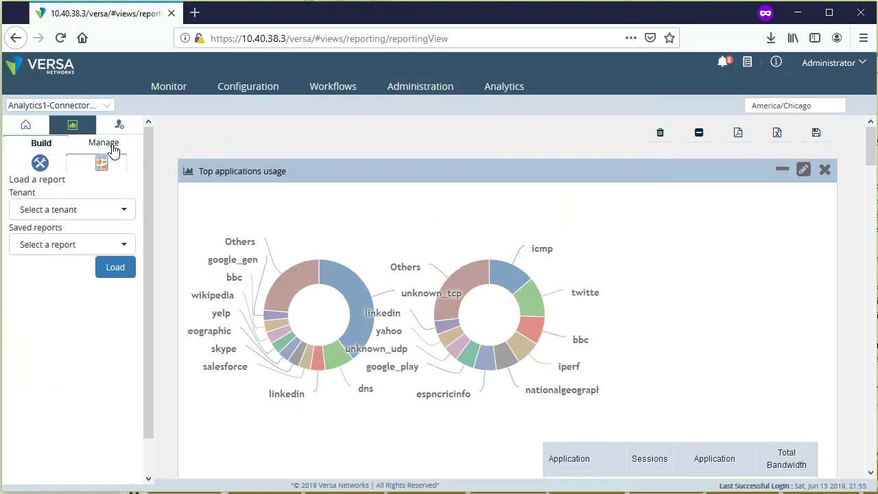
click(112, 148)
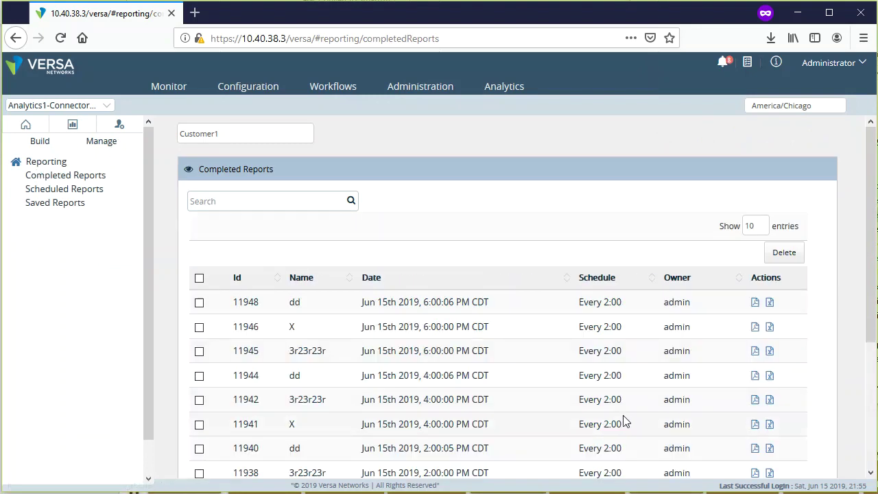
scroll(626, 424, down, 5)
scroll(623, 392, up, 3)
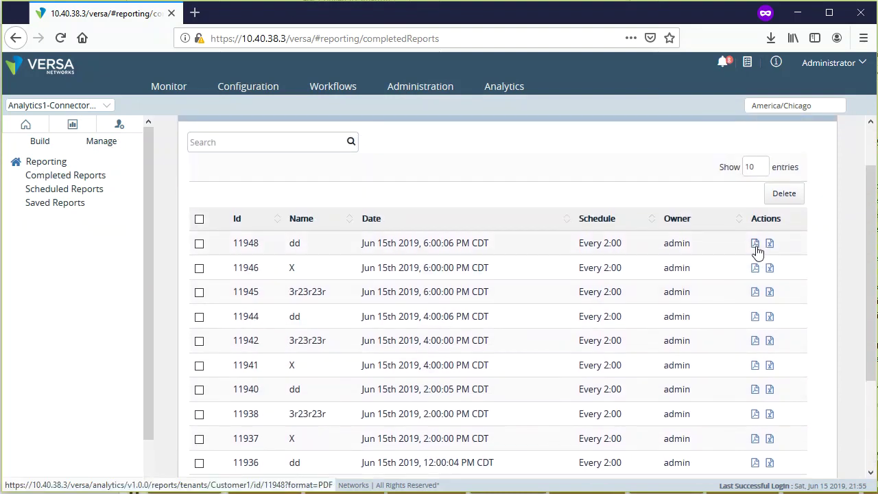
scroll(627, 398, down, 2)
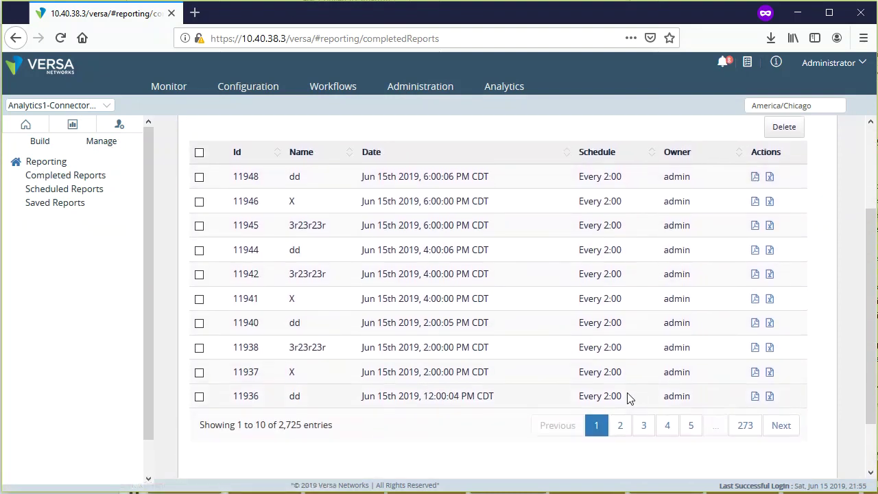
click(621, 364)
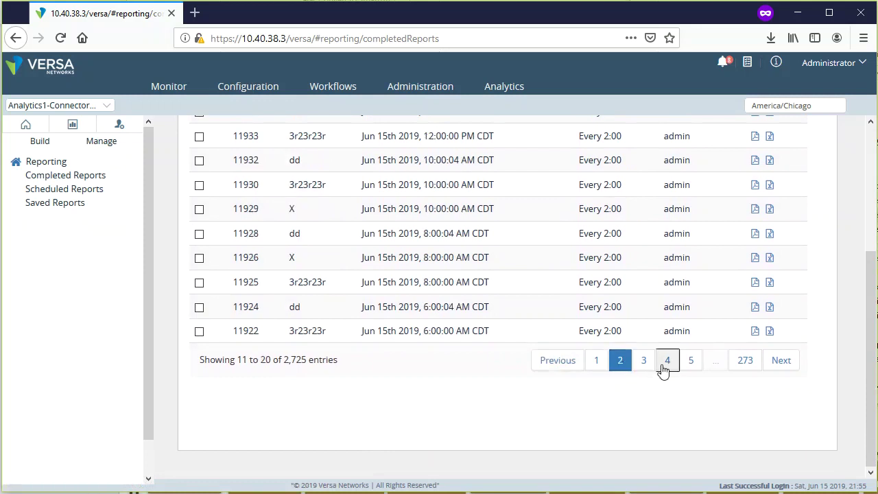
click(663, 369)
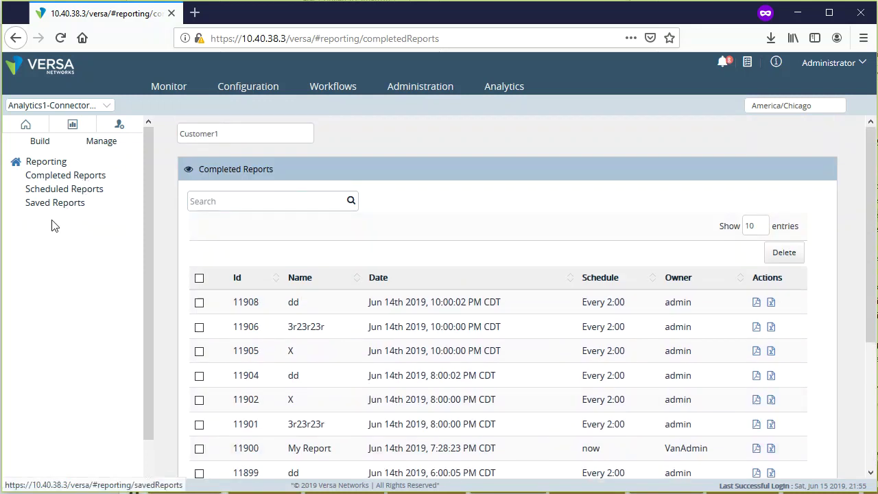
click(54, 197)
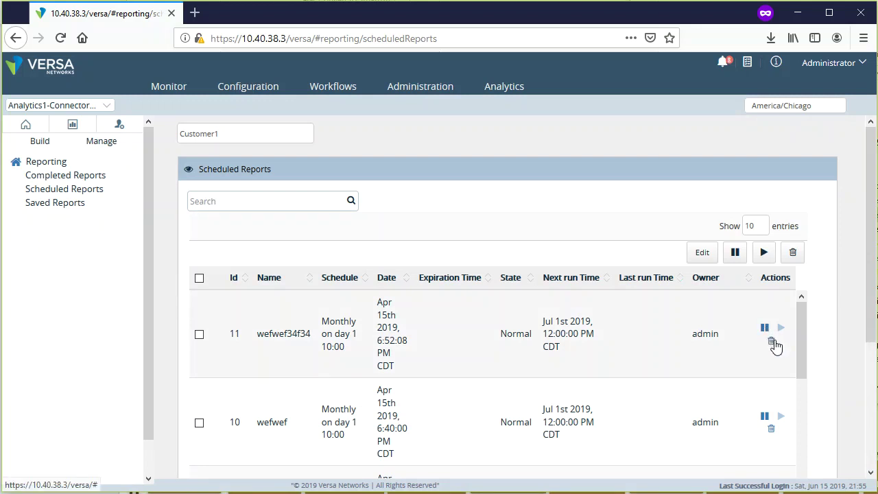
click(75, 131)
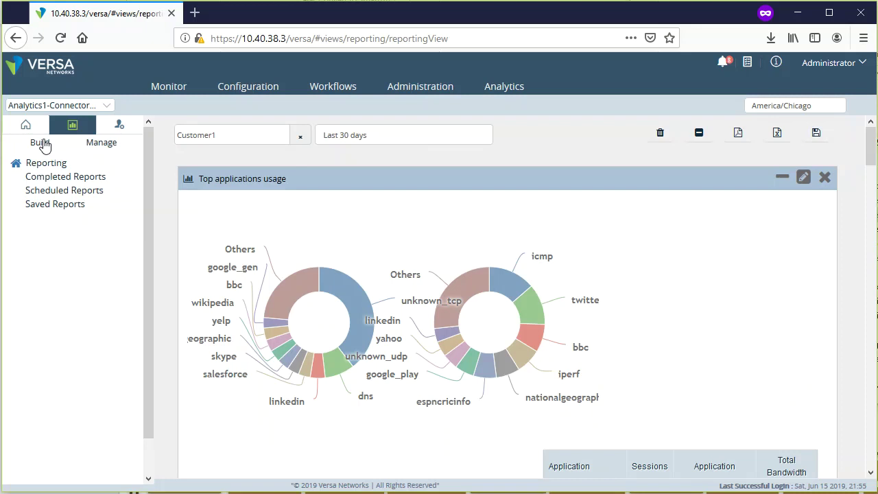
- Go to Administration > System > Settings > Data Configurations and expand analytics data storage configuration
click(122, 126)
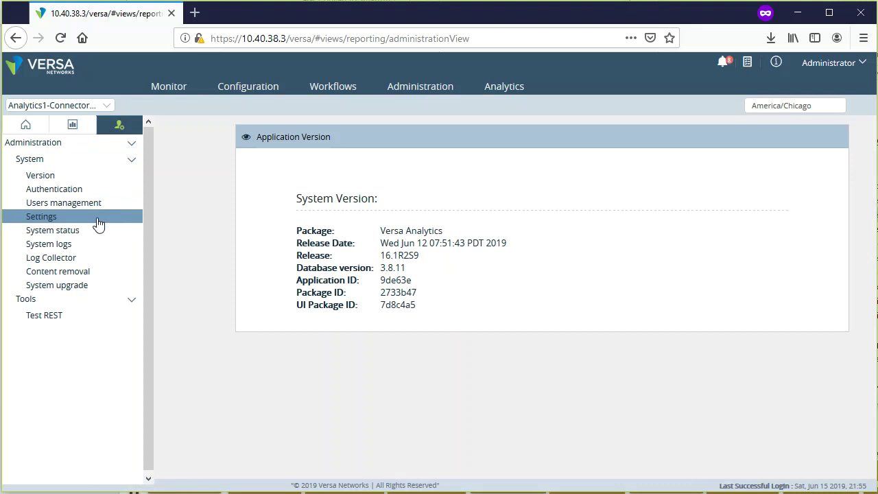
click(56, 222)
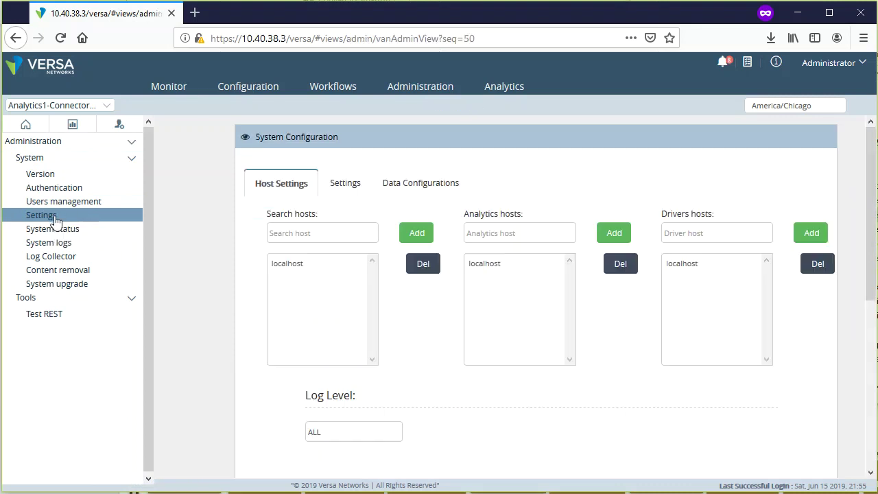
click(424, 189)
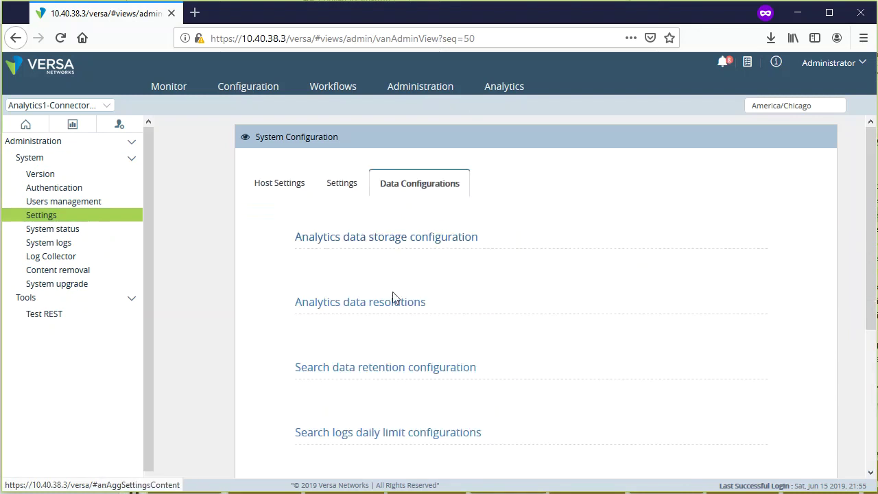
click(371, 303)
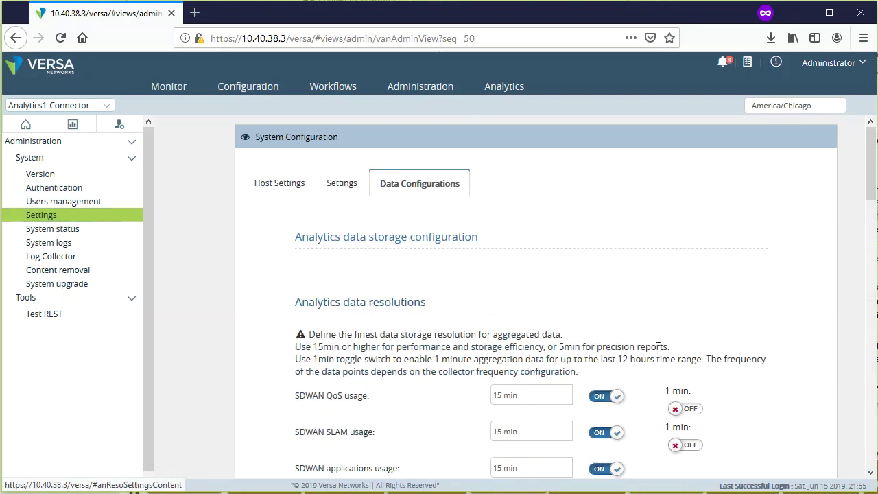
click(372, 237)
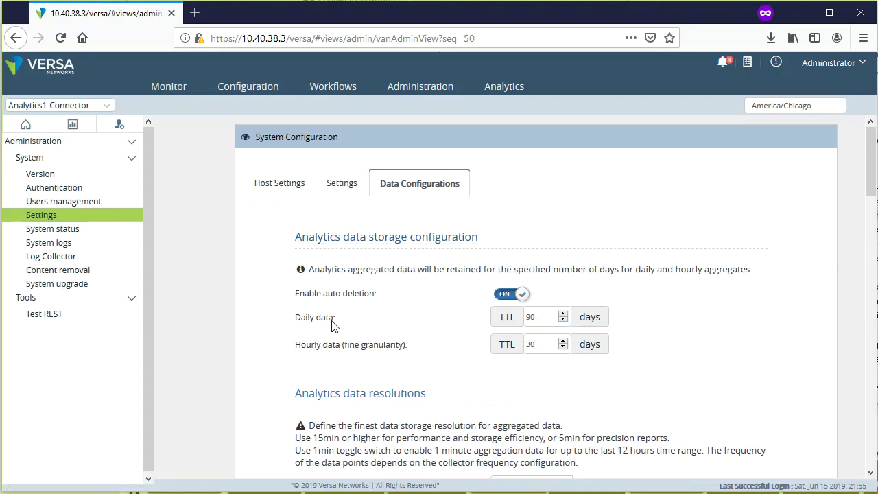
- Check the retention values: daily data kept 90 days, hourly data kept 30 days
drag(357, 327, 282, 319)
click(364, 330)
drag(410, 347, 297, 347)
click(707, 381)
- Scroll past Analytics data resolutions and expand the Search data retention configuration section
scroll(708, 363, down, 6)
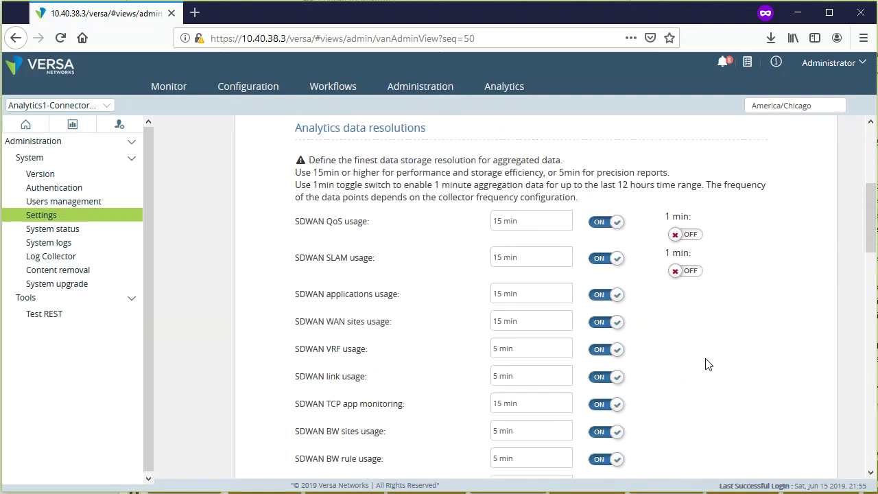
scroll(745, 357, up, 2)
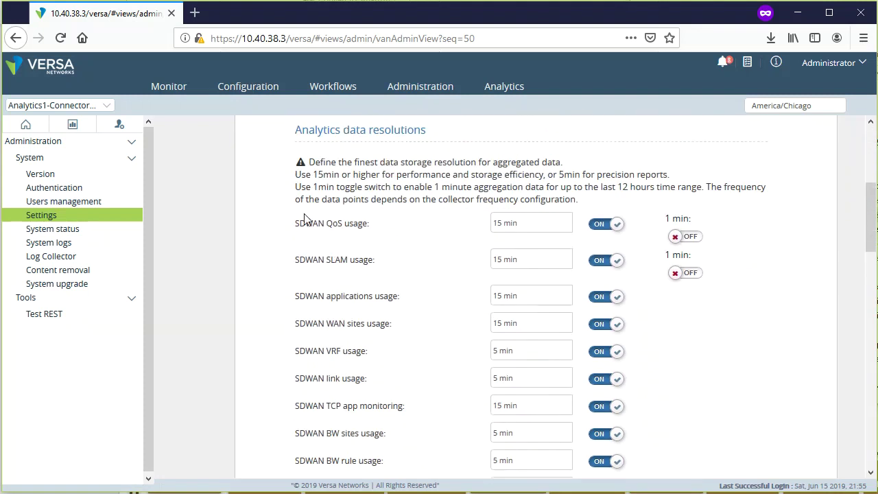
scroll(343, 411, down, 2)
scroll(343, 411, down, 9)
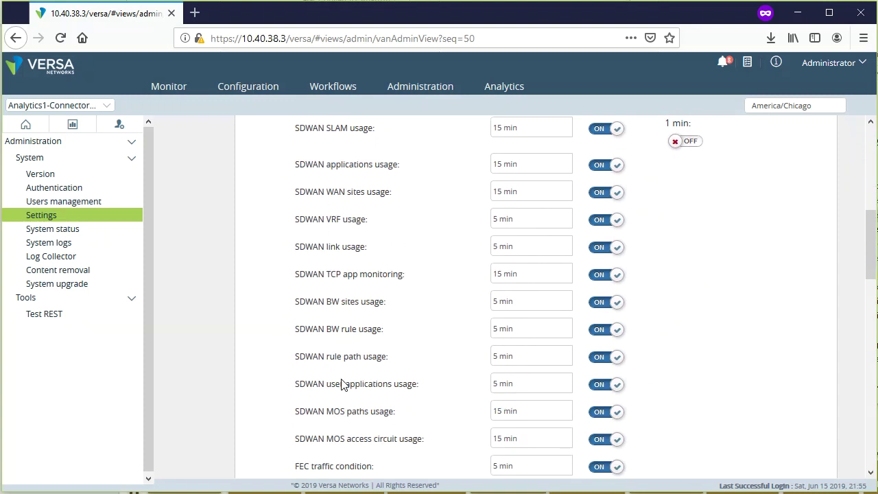
scroll(345, 382, down, 4)
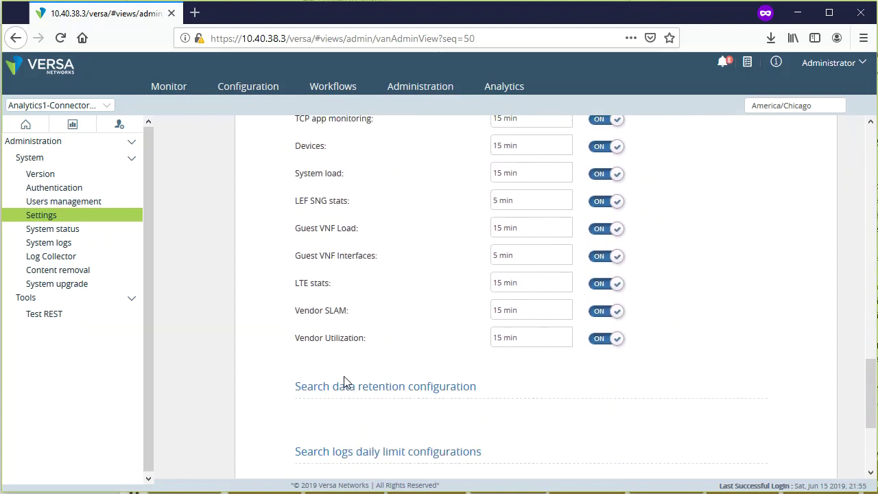
click(370, 304)
scroll(372, 306, down, 1)
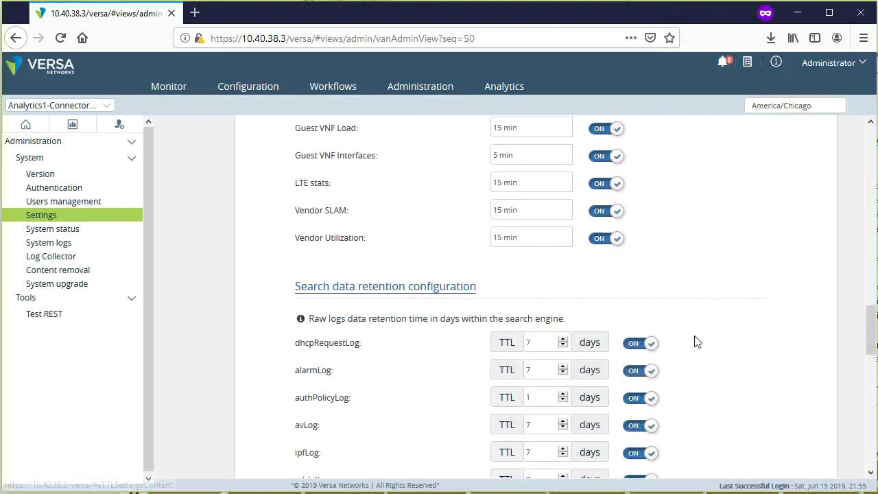
- Review the raw-log TTL rows such as avLog, alarmLog and urlLog
drag(296, 375, 323, 379)
drag(289, 319, 372, 347)
scroll(393, 374, down, 4)
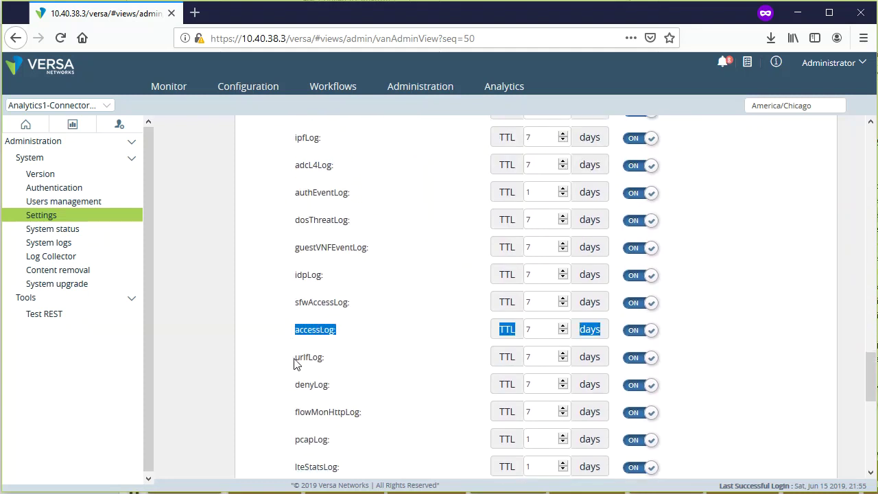
drag(297, 363, 344, 365)
click(390, 376)
scroll(389, 376, down, 5)
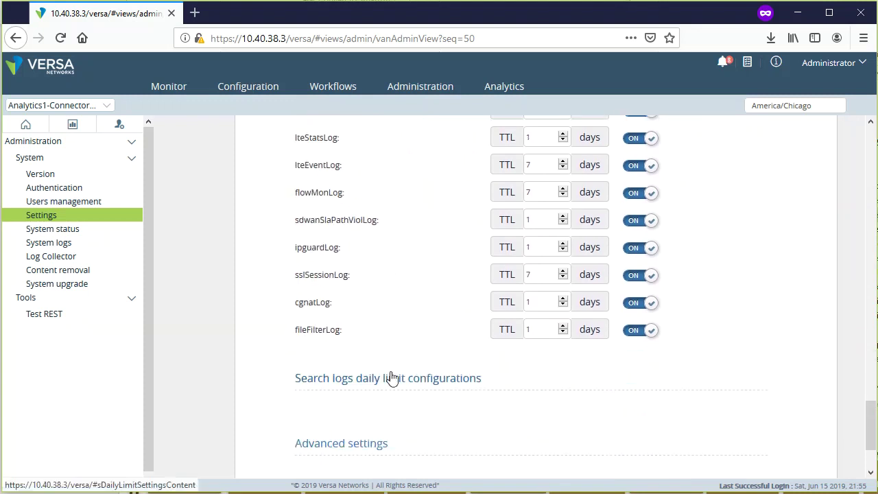
scroll(391, 377, up, 14)
scroll(393, 384, down, 5)
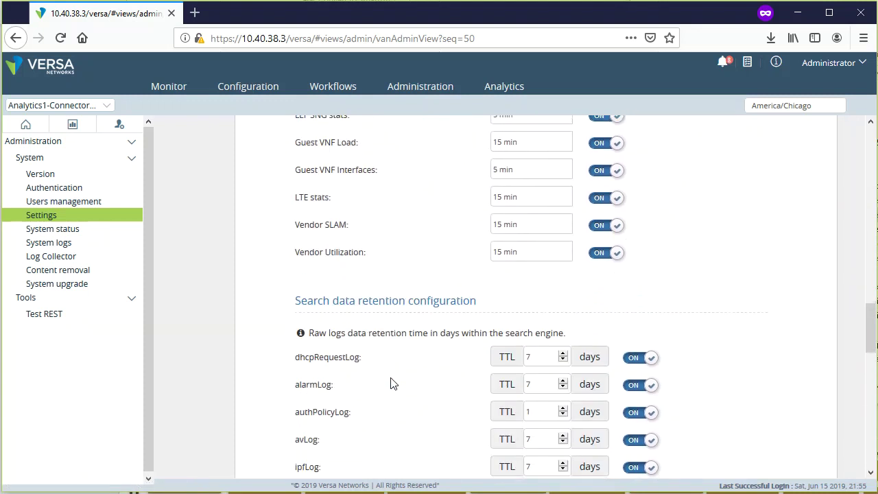
scroll(393, 384, down, 10)
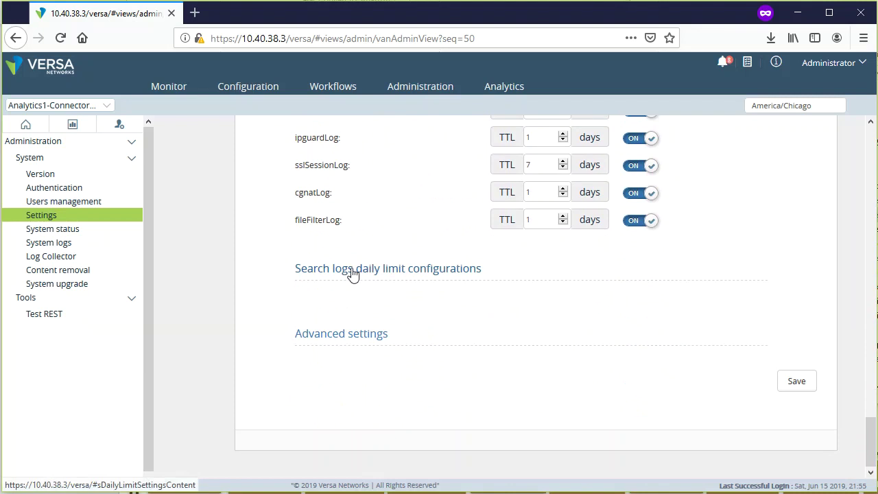
- Expand the search logs daily limit (1000 K logs) and Advanced settings with security IP prefix options
click(352, 273)
scroll(702, 382, down, 1)
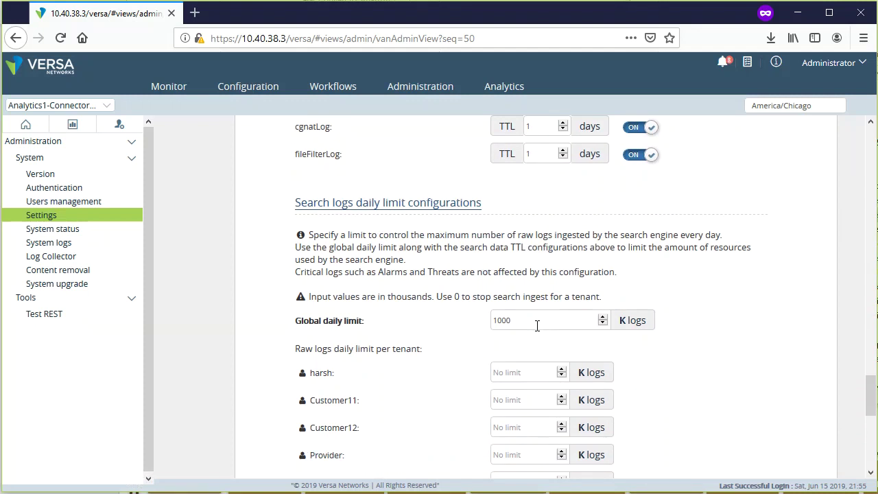
scroll(686, 405, down, 2)
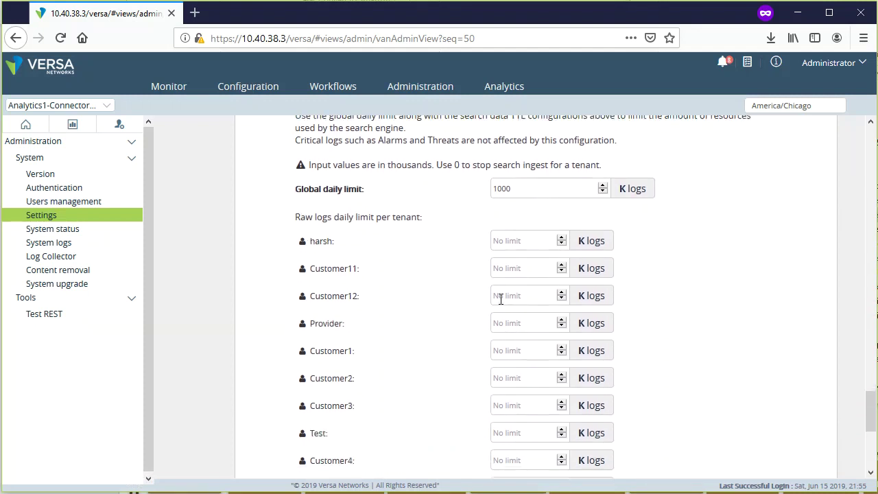
scroll(697, 329, down, 4)
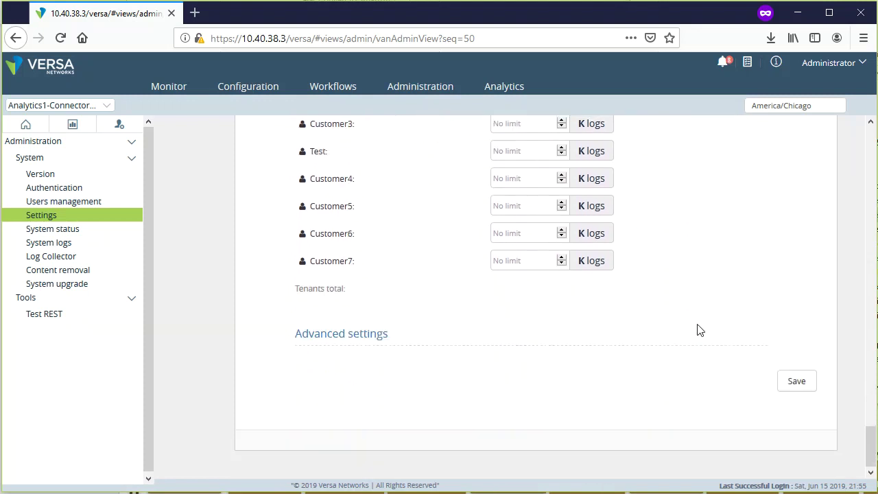
click(361, 336)
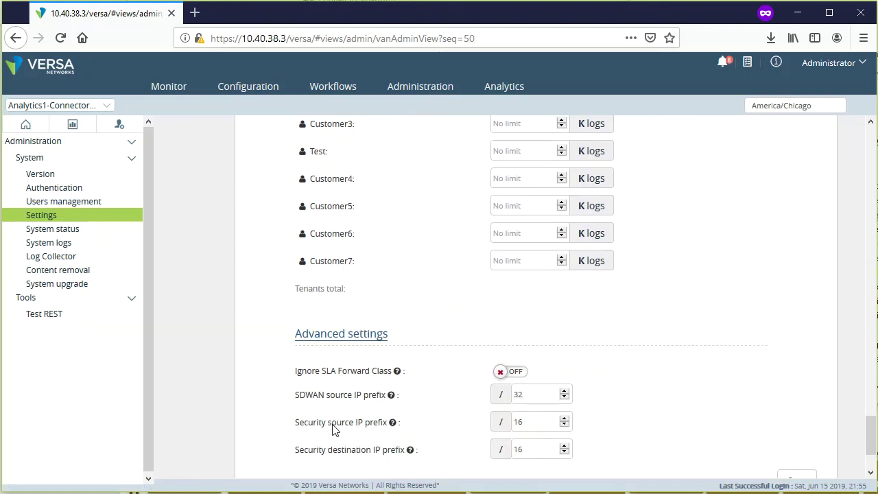
drag(331, 423, 388, 426)
drag(327, 451, 429, 457)
click(429, 455)
- Open the Customer1 SD-WAN dashboard from Dashboards
scroll(715, 411, up, 20)
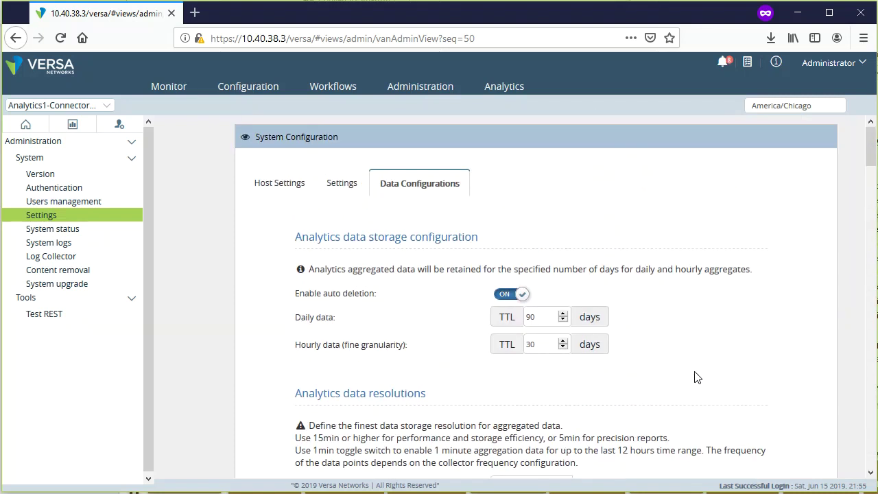
click(27, 126)
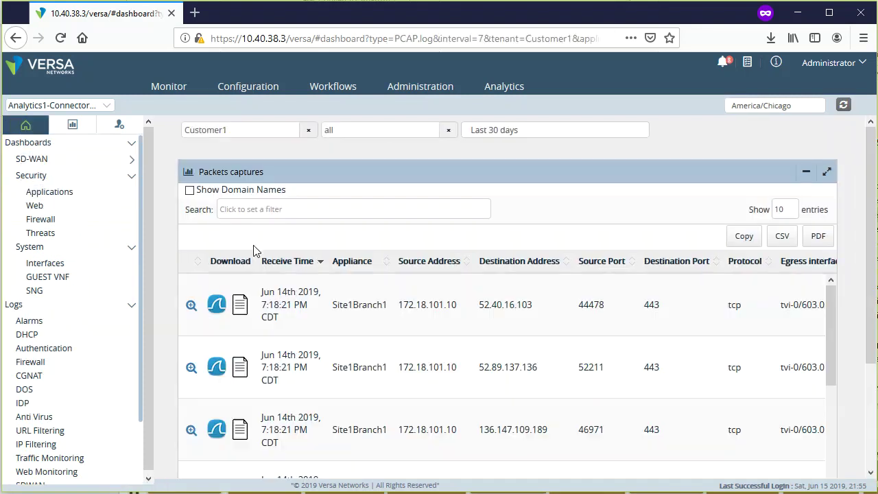
click(42, 165)
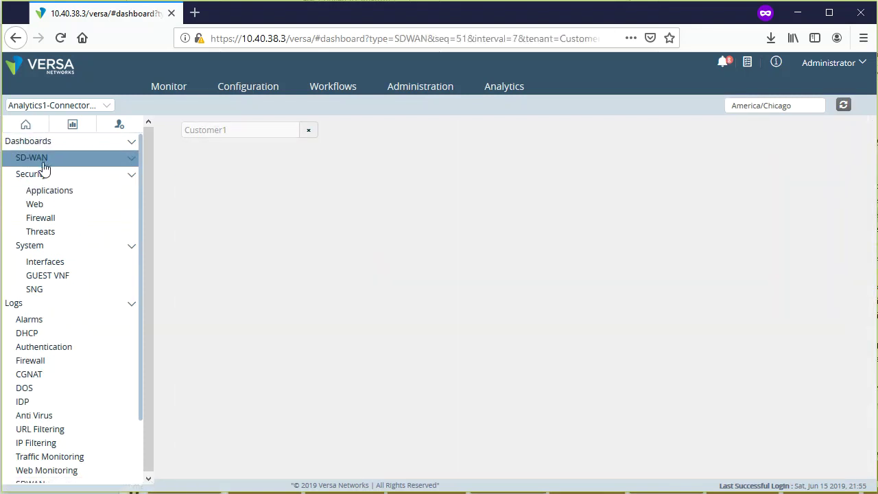